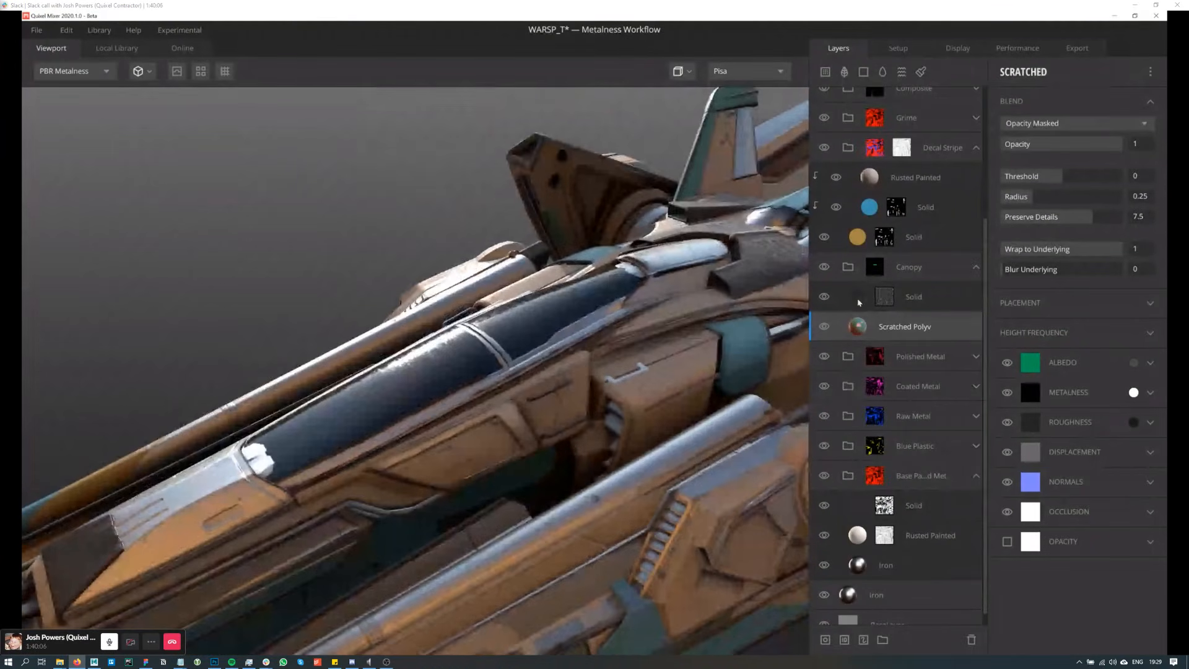
Step: Hide the Solid layer in the Canopy group to compare the canopy glass, and show it again
left_click(823, 297)
left_click_drag(572, 419, 492, 414)
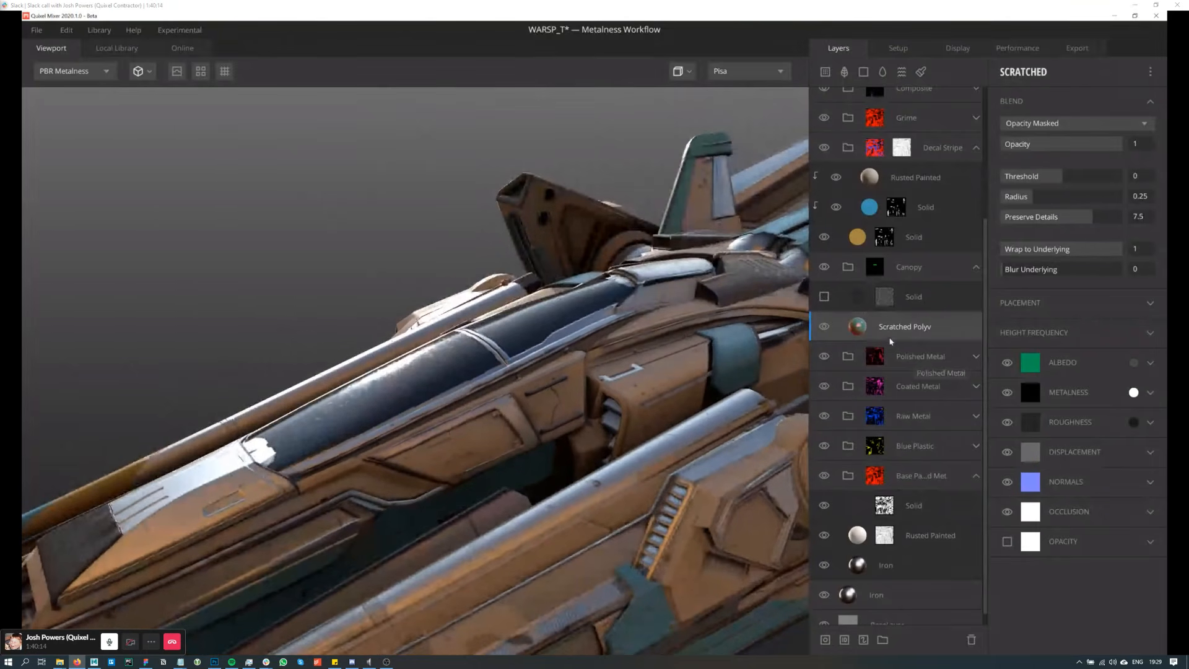
left_click_drag(655, 387, 655, 394)
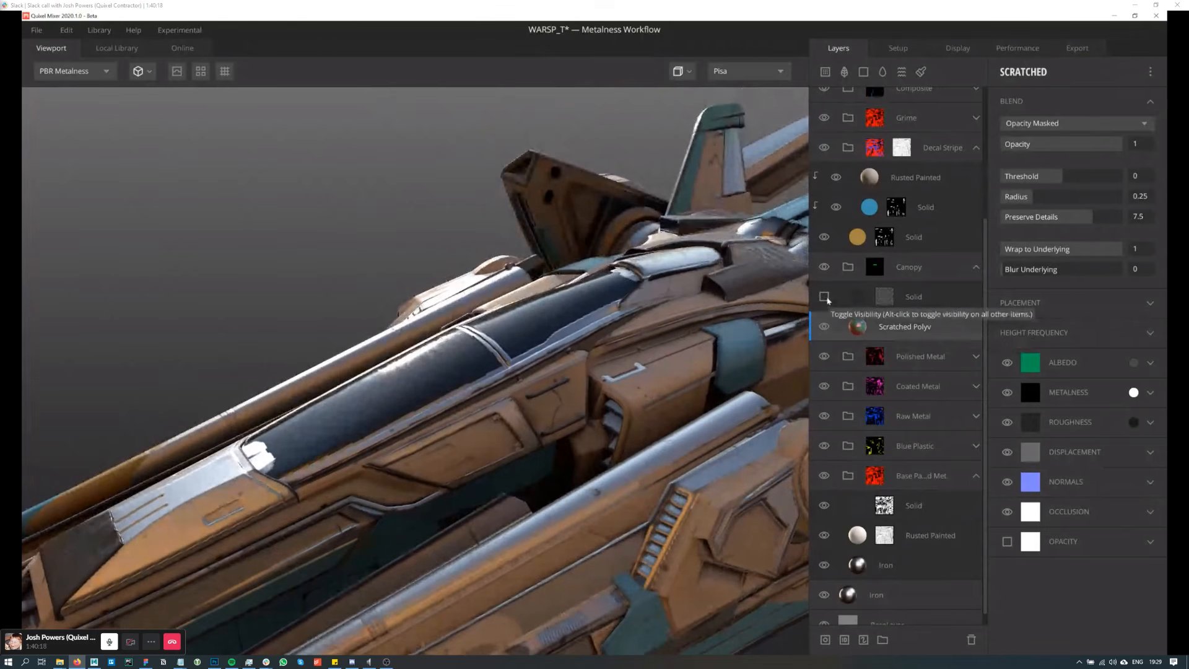
left_click(825, 297)
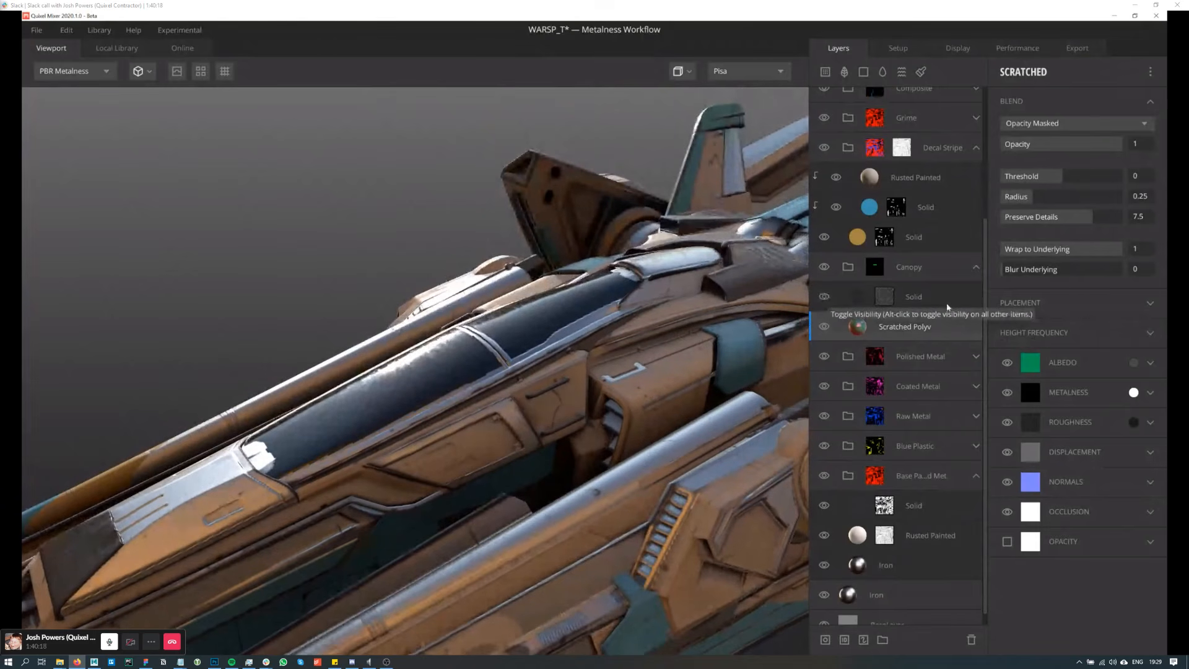
Step: Open the mask stack of the Canopy group's Solid layer and examine its two Map components
left_click(885, 303)
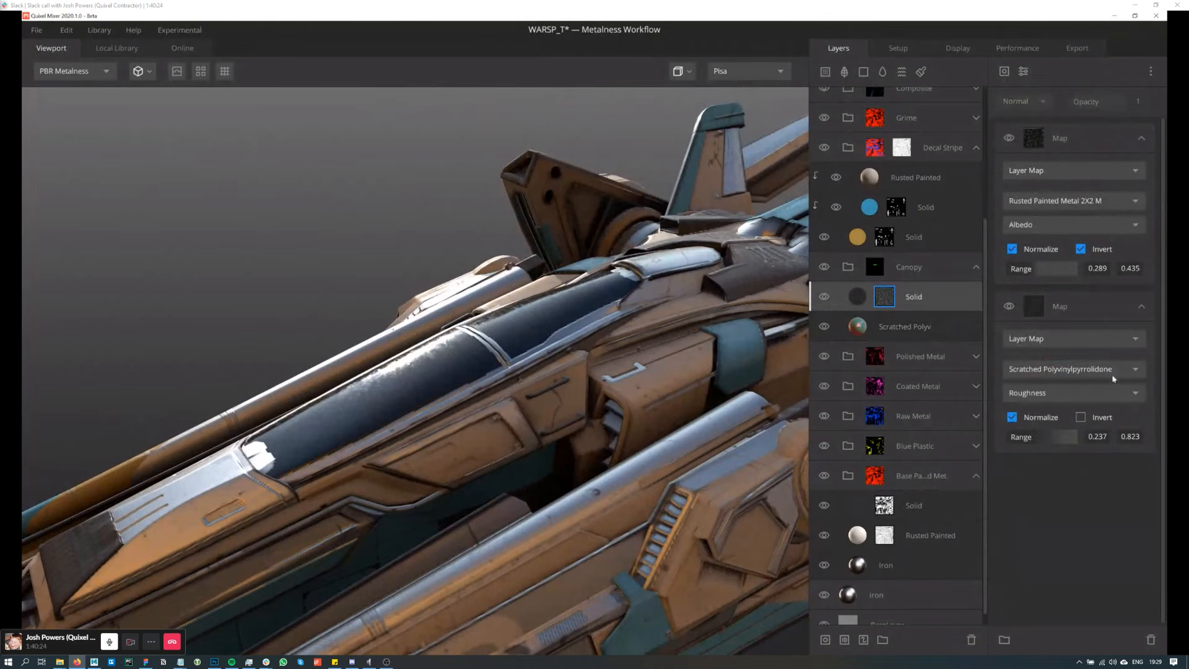
left_click(1101, 316)
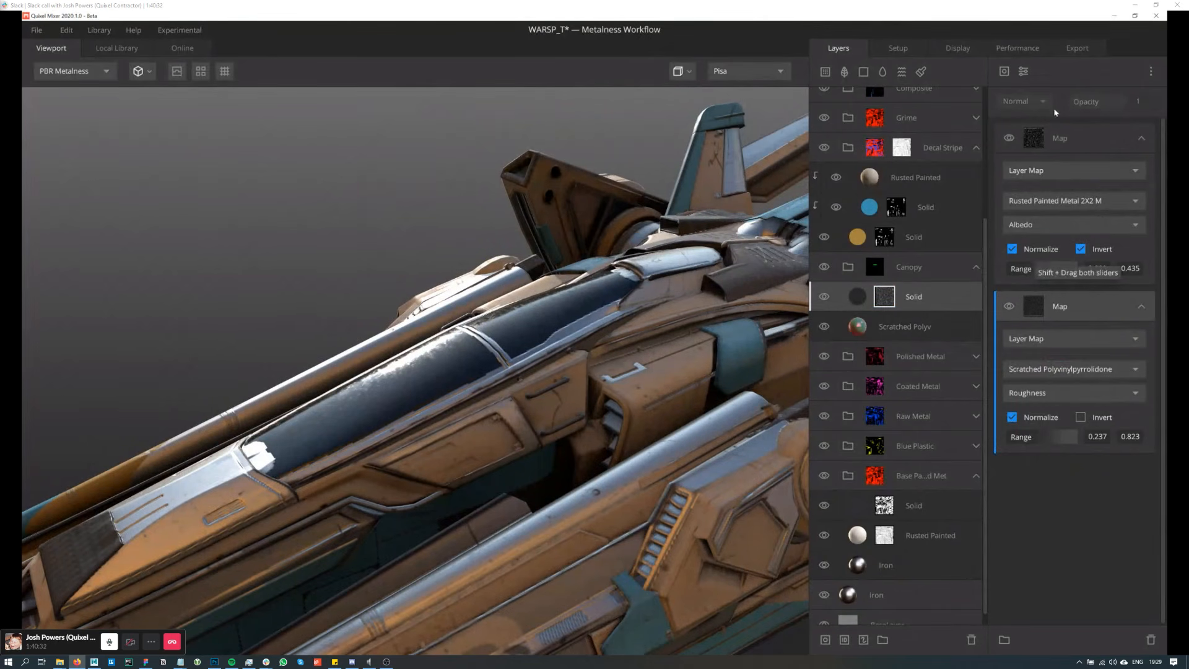
left_click(1067, 149)
Step: Select the Decal Stripe group and rotate the environment lighting around the ship
left_click_drag(708, 342, 528, 359)
key("c")
key("c")
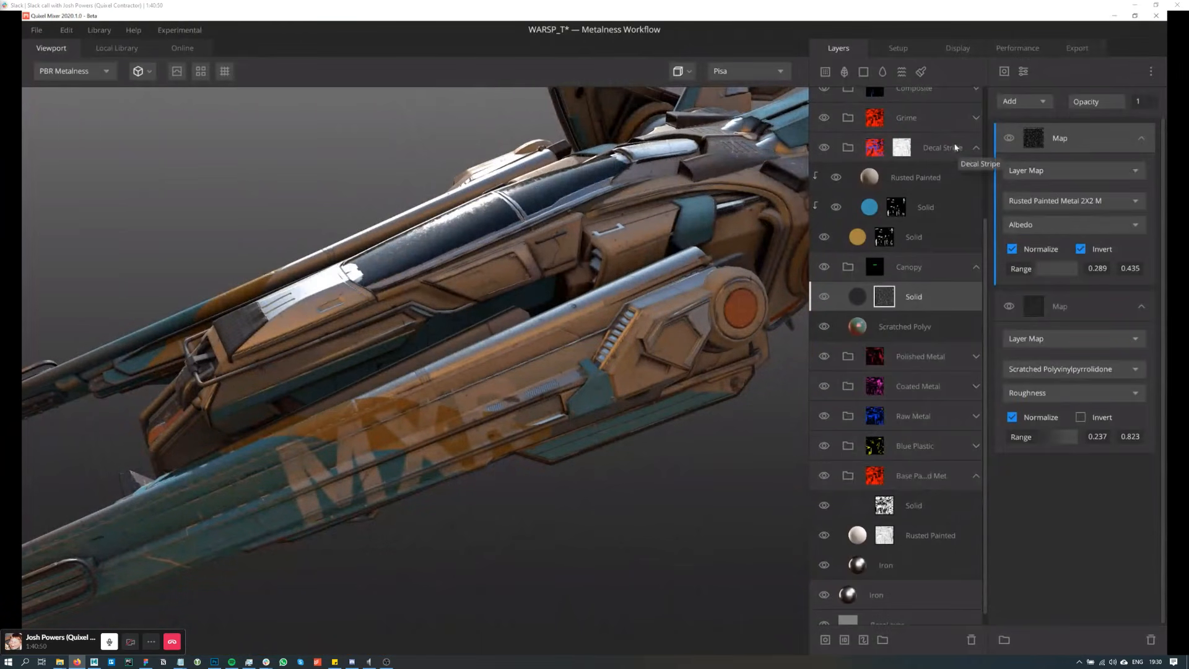
left_click(956, 147)
left_click_drag(669, 322, 560, 389, "shift")
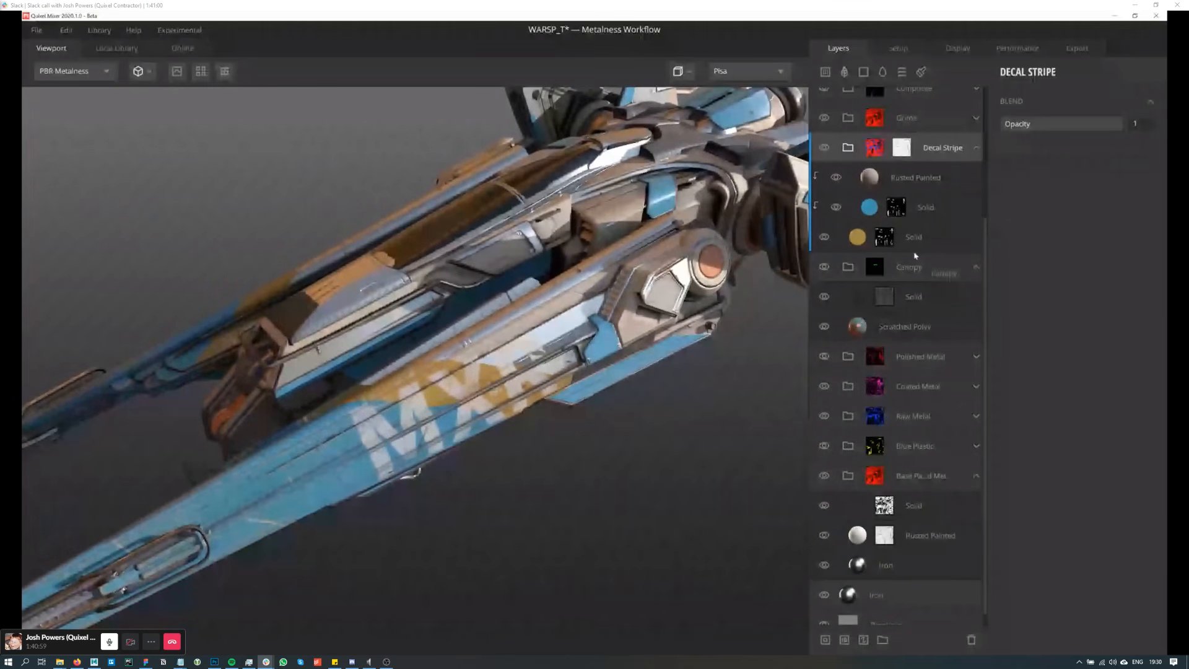
Step: Examine the Position Gradient settings in the mask of the Decal Stripe group's yellow Solid layer
left_click(884, 239)
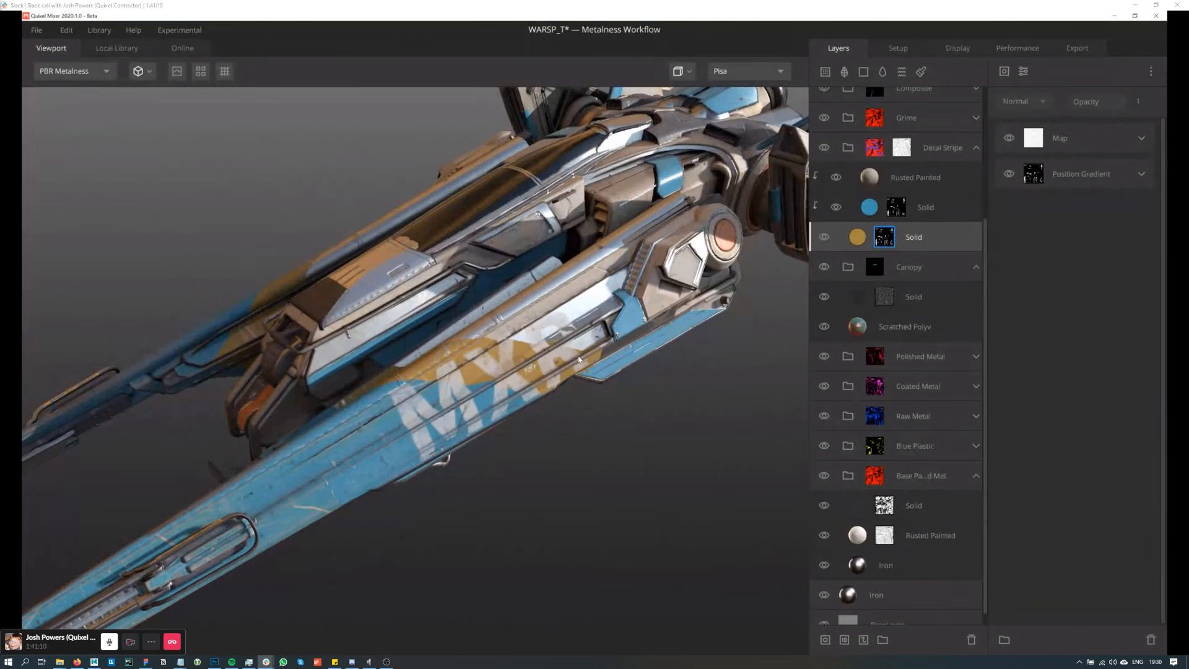
left_click(1142, 176)
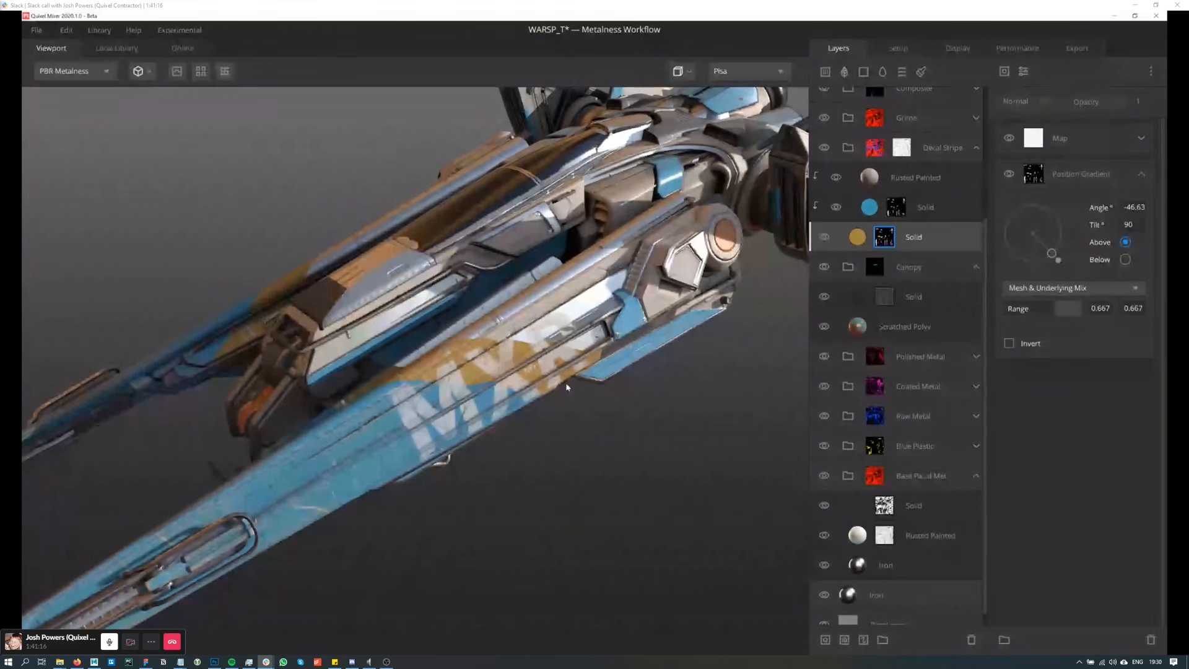
mouse_move(565, 389)
left_mouse_down()
mouse_move(558, 403)
mouse_move(583, 392)
left_mouse_up()
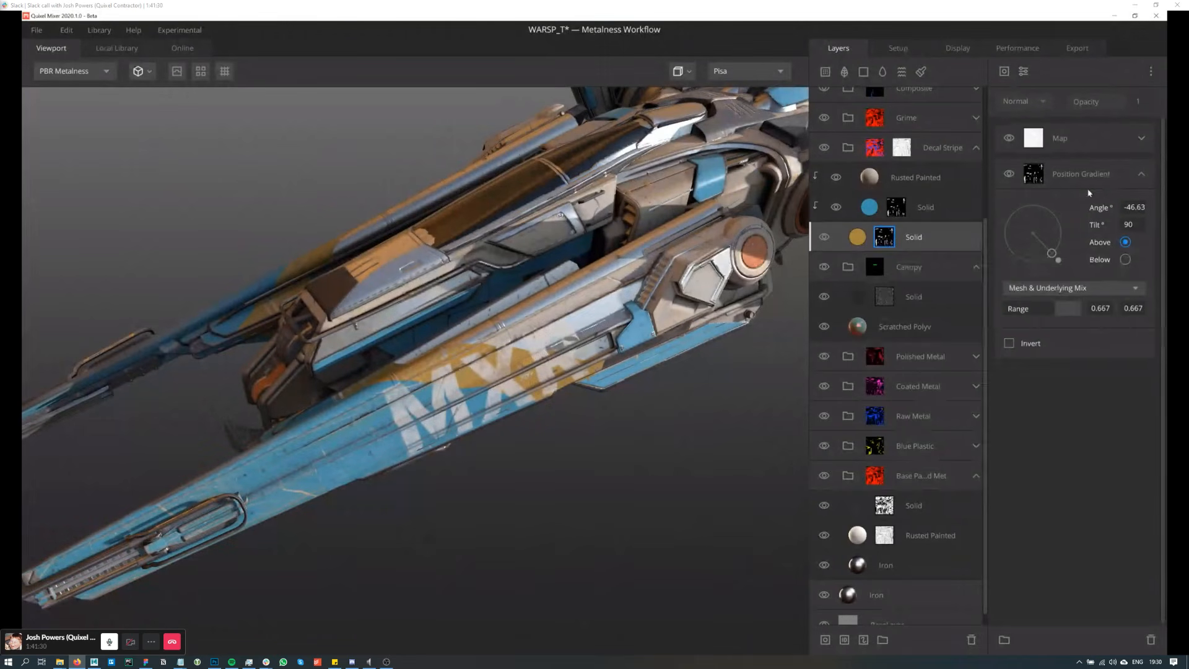
left_click_drag(655, 403, 553, 404)
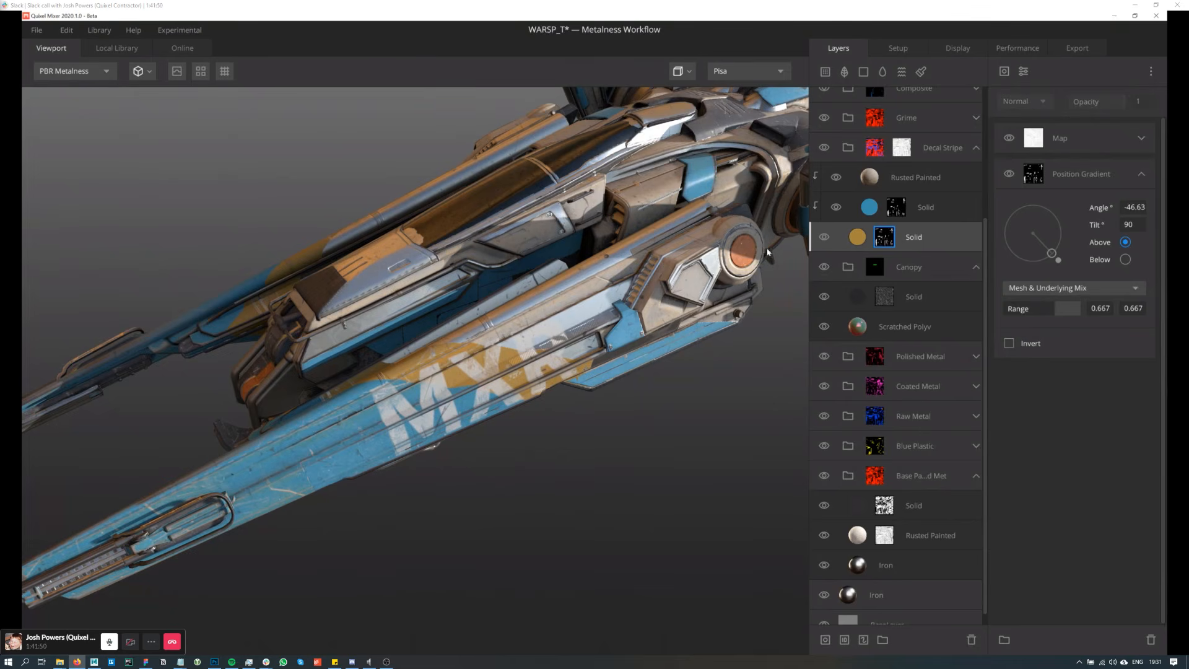
mouse_move(658, 323)
middle_mouse_down()
mouse_move(662, 312)
mouse_move(655, 340)
middle_mouse_up()
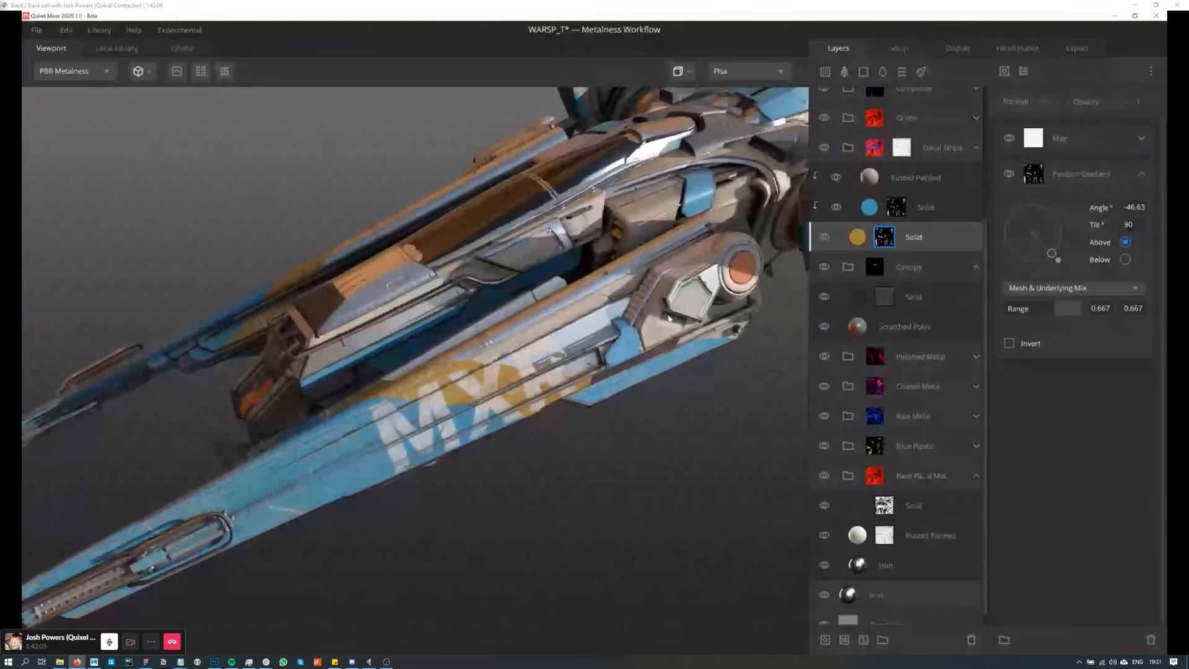
middle_click_drag(669, 318, 661, 316)
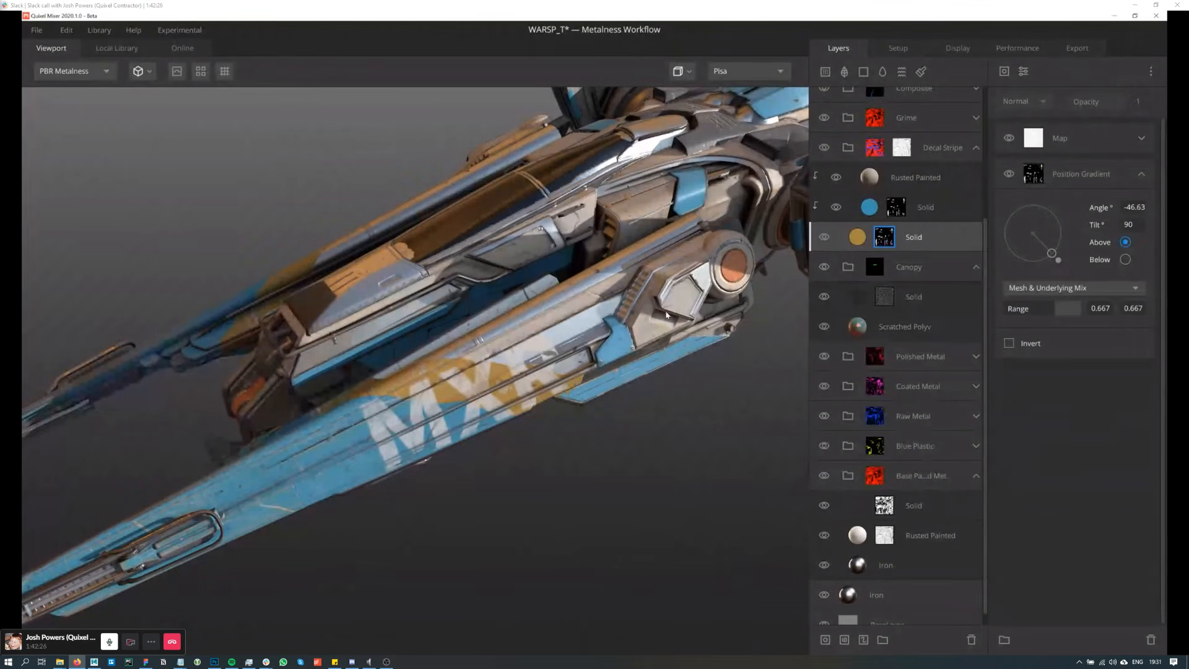
middle_click_drag(649, 383, 622, 409)
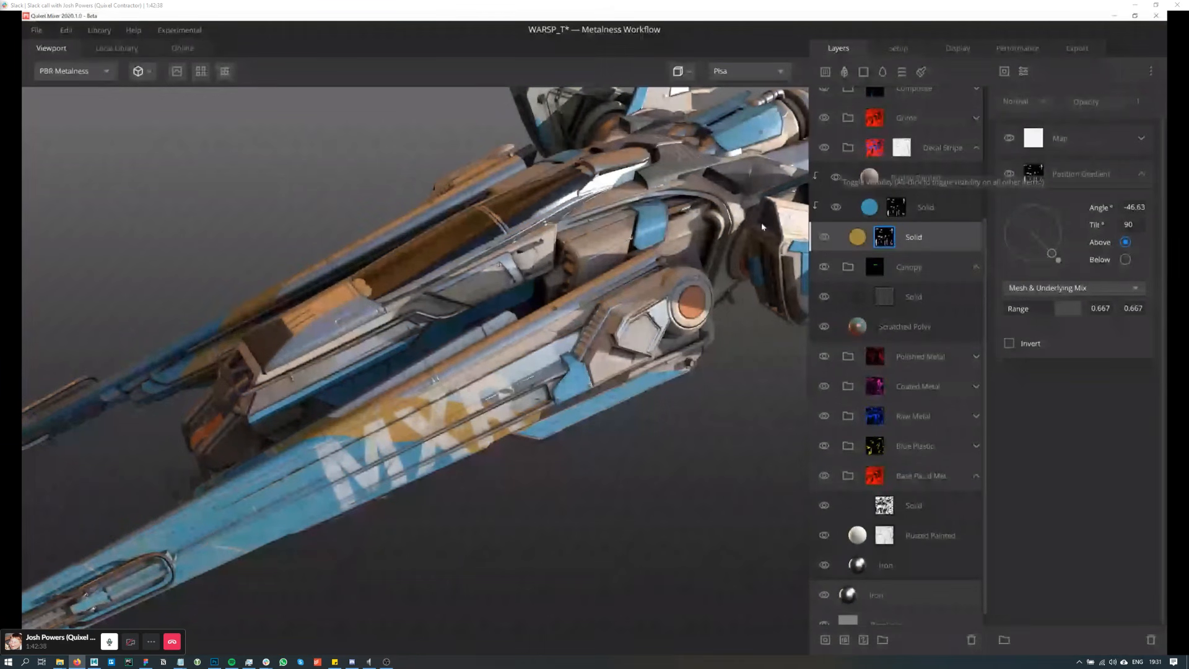
left_click_drag(762, 226, 803, 189)
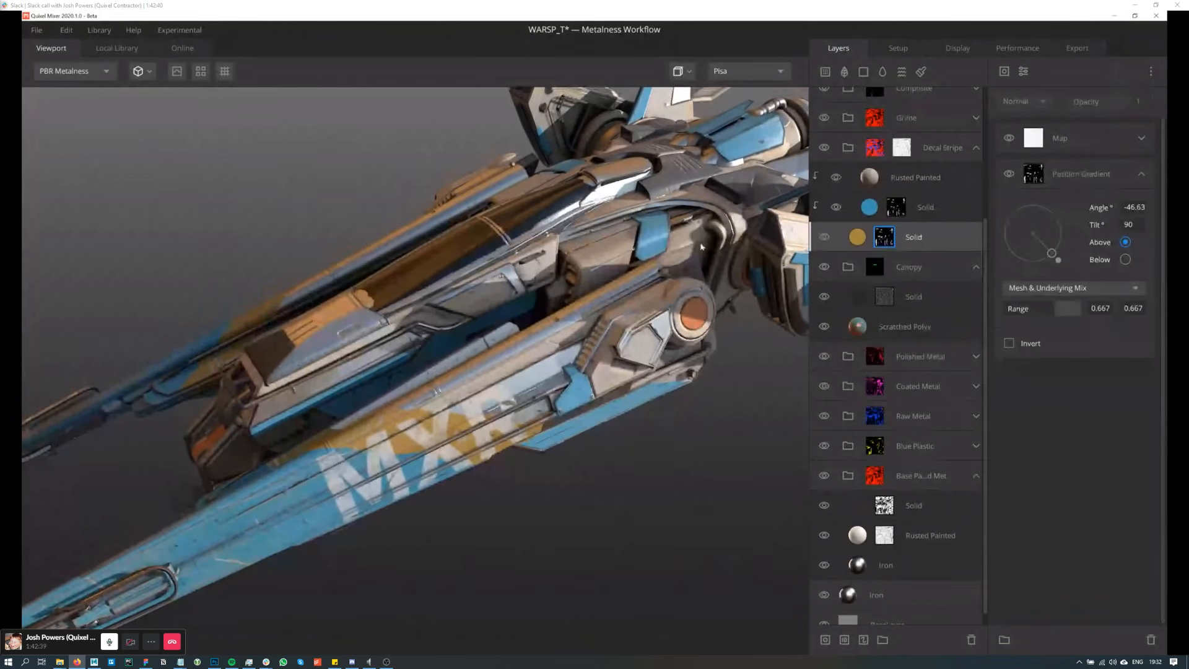
Step: Open the Decal Stripe group's material ID mask and display the ship in Material ID view
left_click(875, 150)
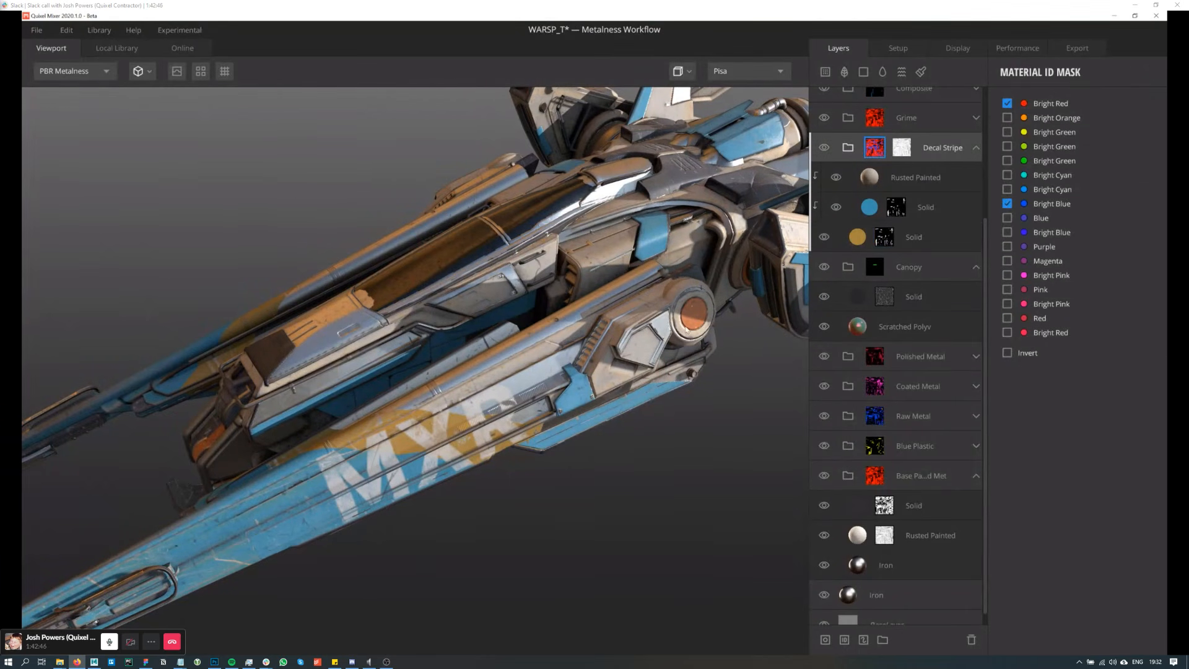
left_click_drag(400, 455, 414, 442)
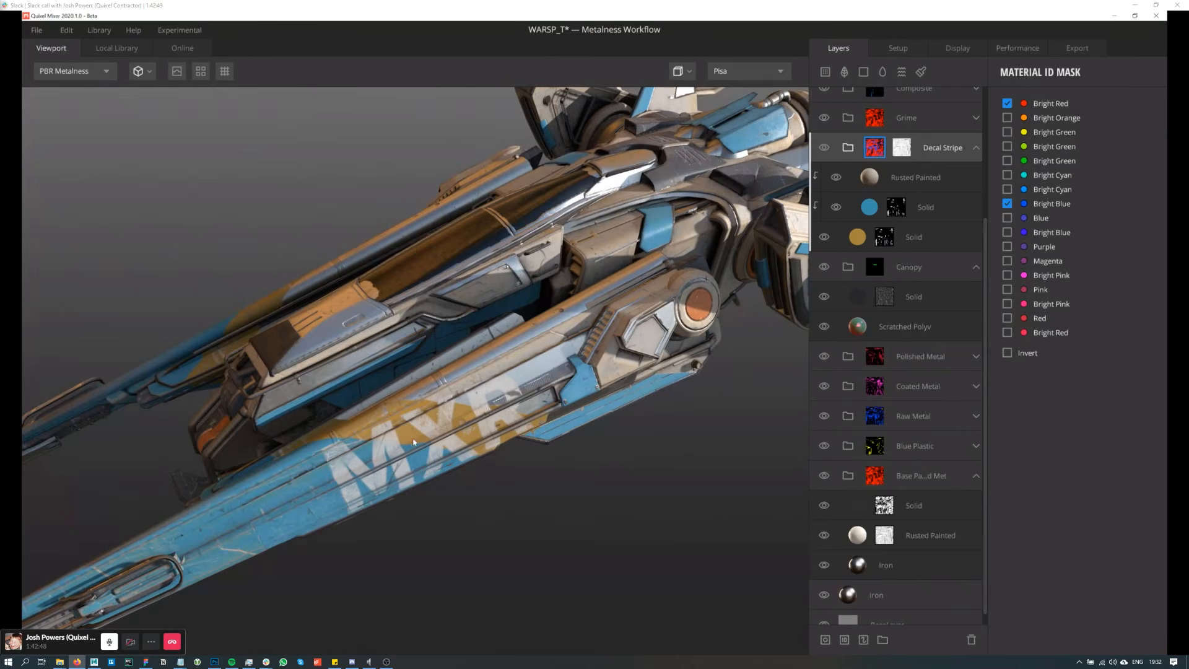
left_click(93, 71)
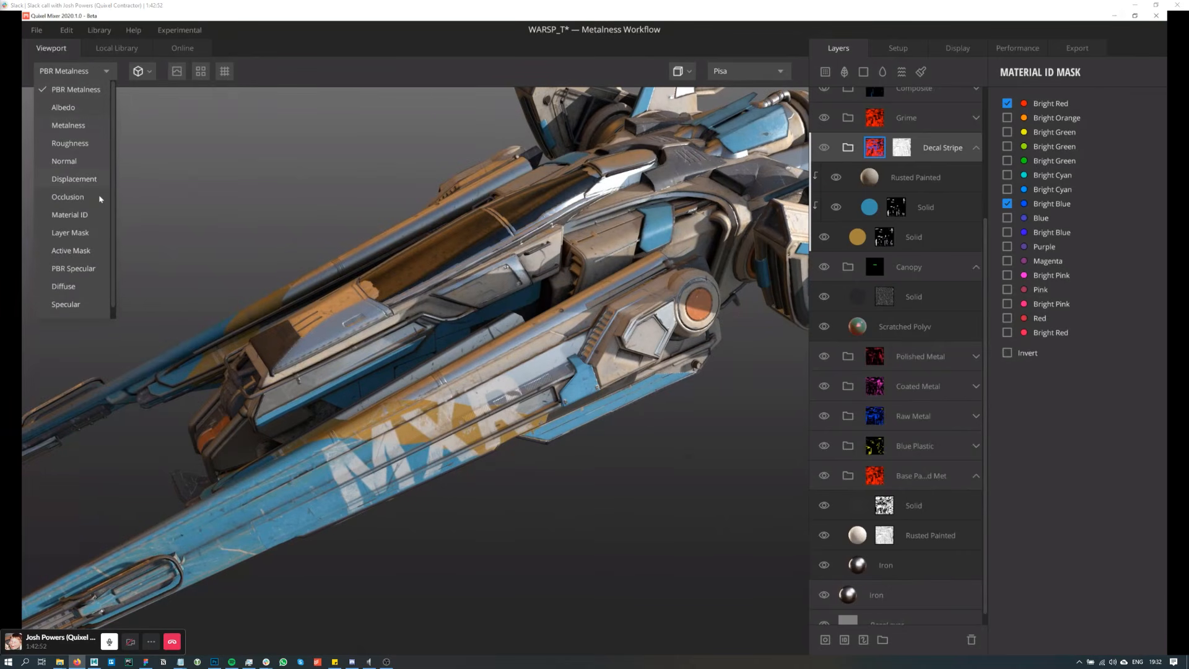
left_click(99, 215)
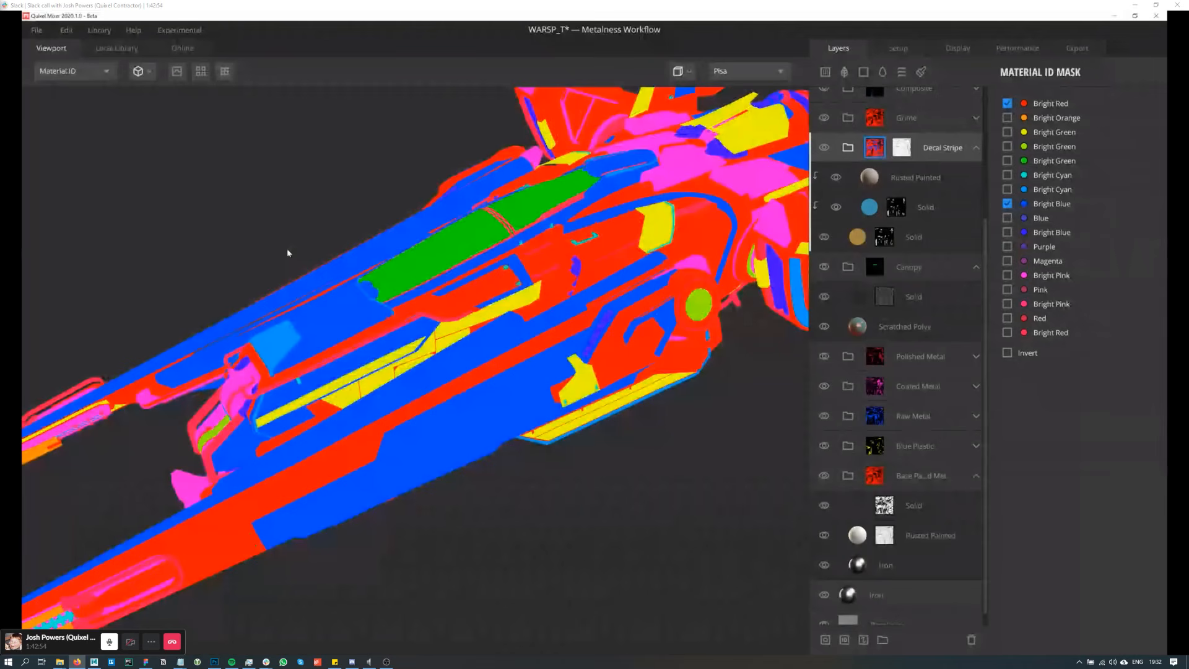
left_click_drag(288, 253, 636, 150)
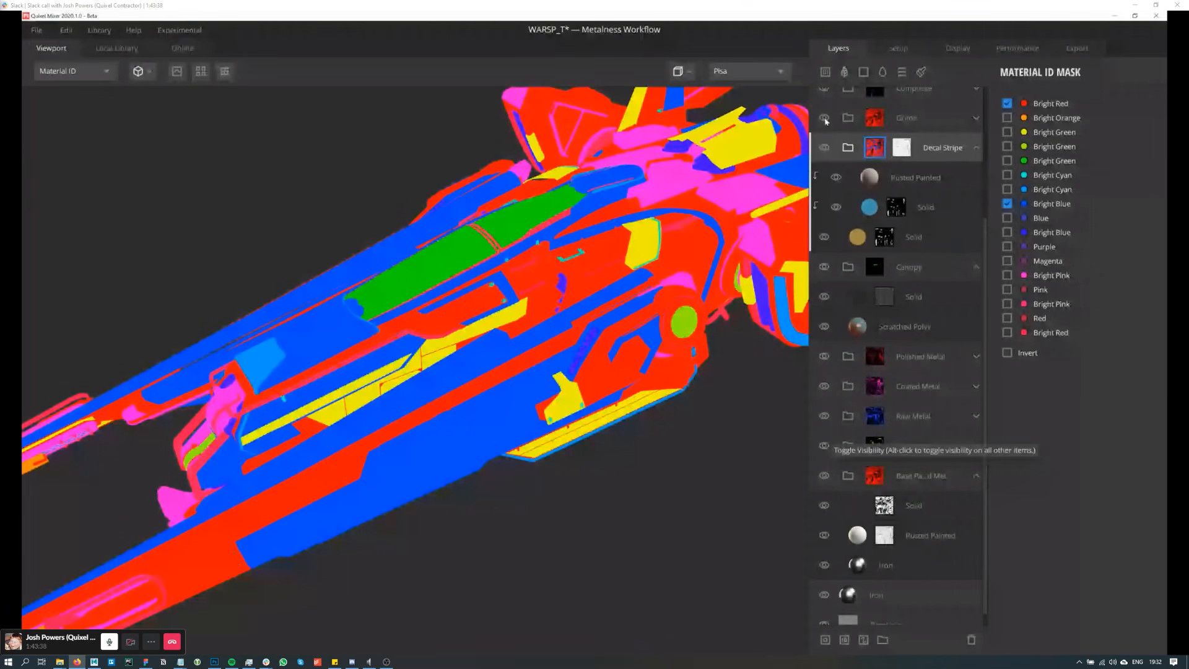
Step: Select the BaseLayer to inspect its loaded maps and return the ship to the PBR Metalness view
scroll(933, 548, "down", 1)
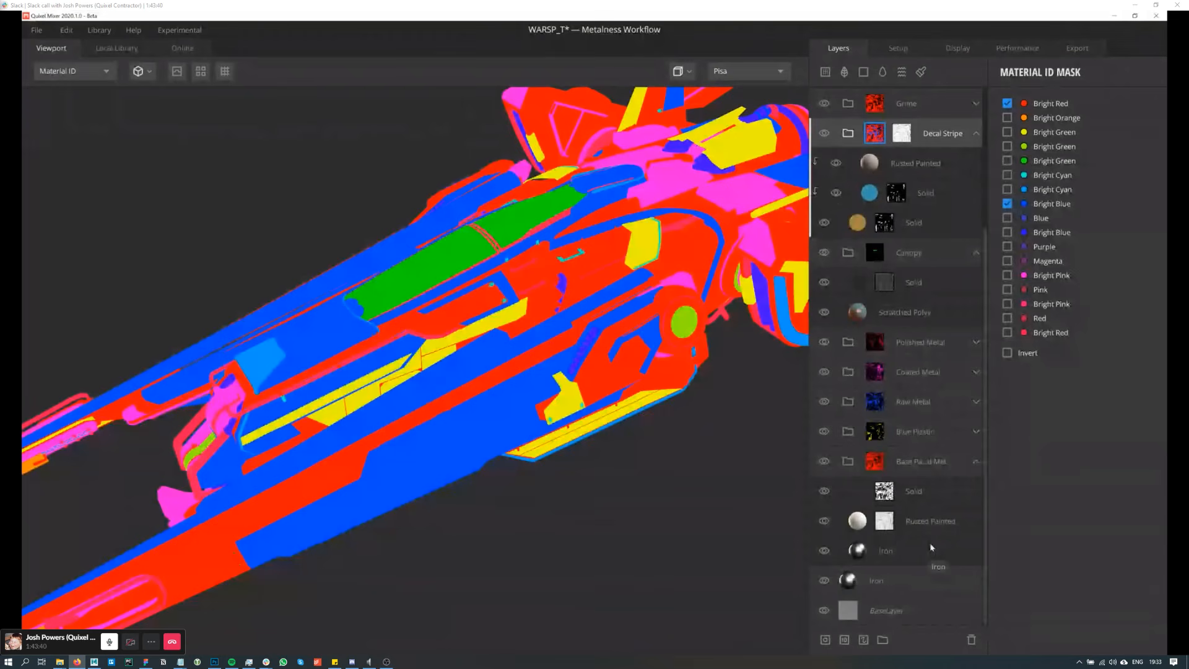
left_click(877, 614)
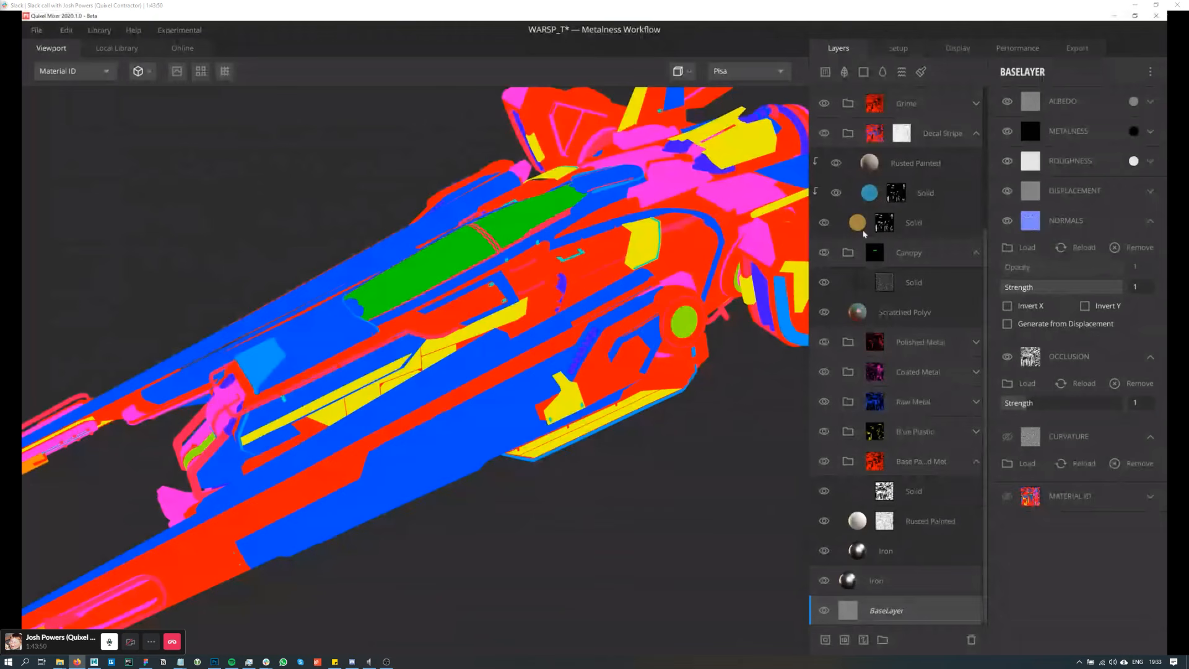
left_click(73, 70)
left_click(75, 90)
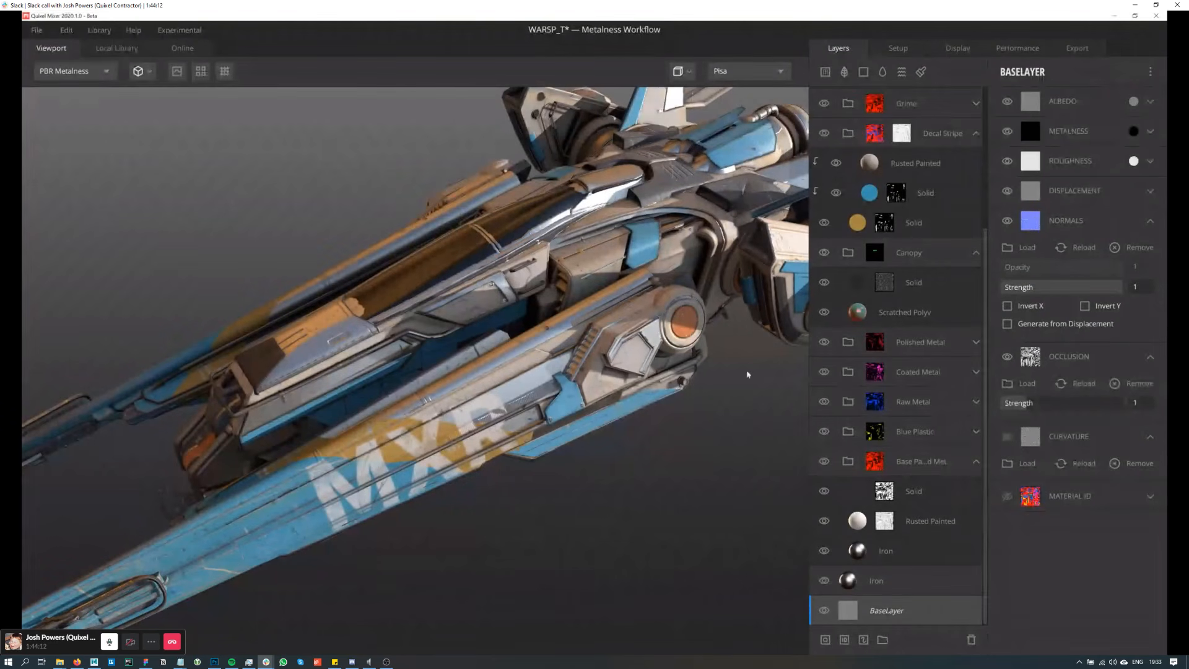
Step: Examine the available model types in the model settings without changing the Custom Mesh selection
left_click(899, 51)
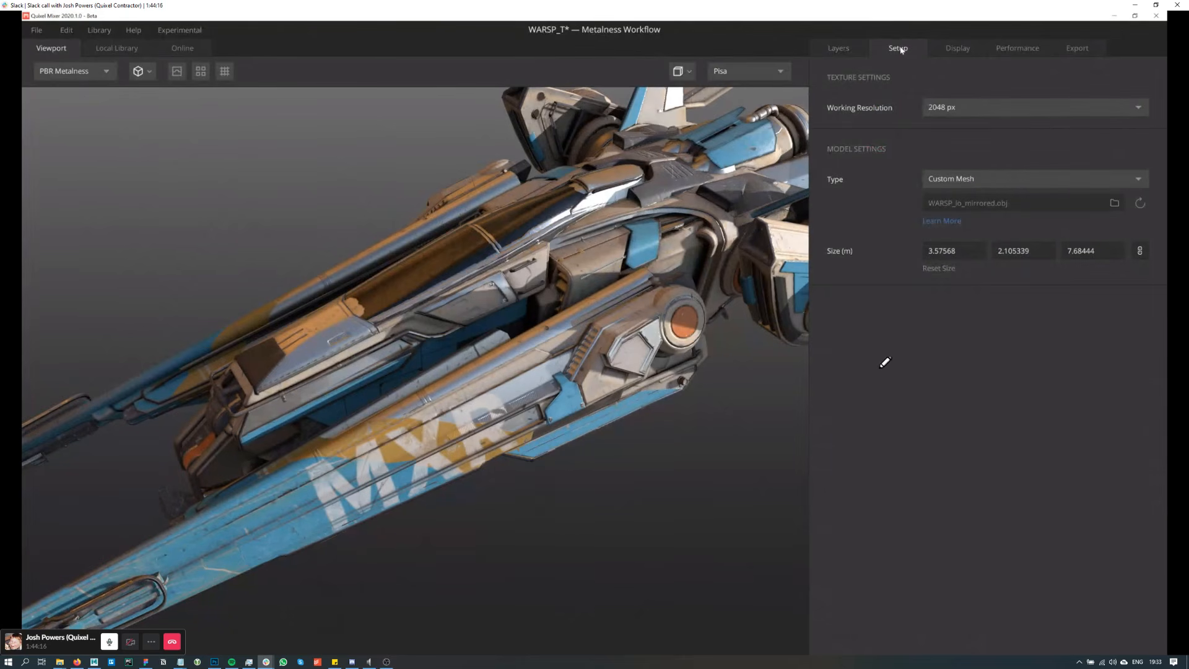
left_click(967, 180)
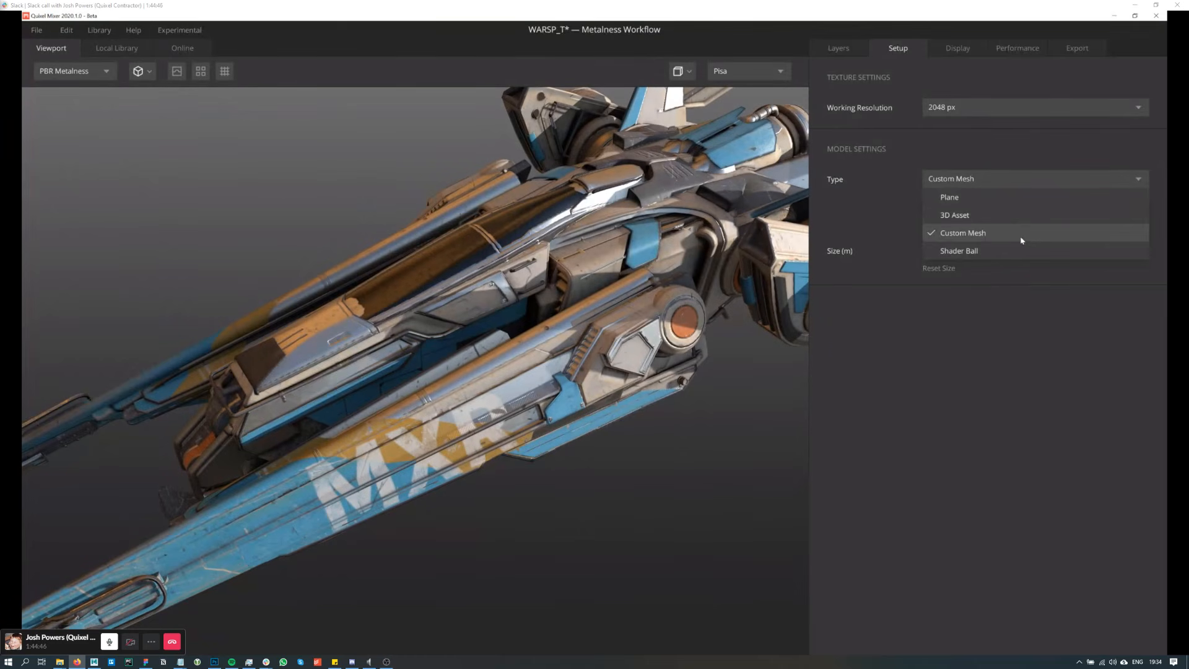
left_click(765, 261)
left_click(911, 444)
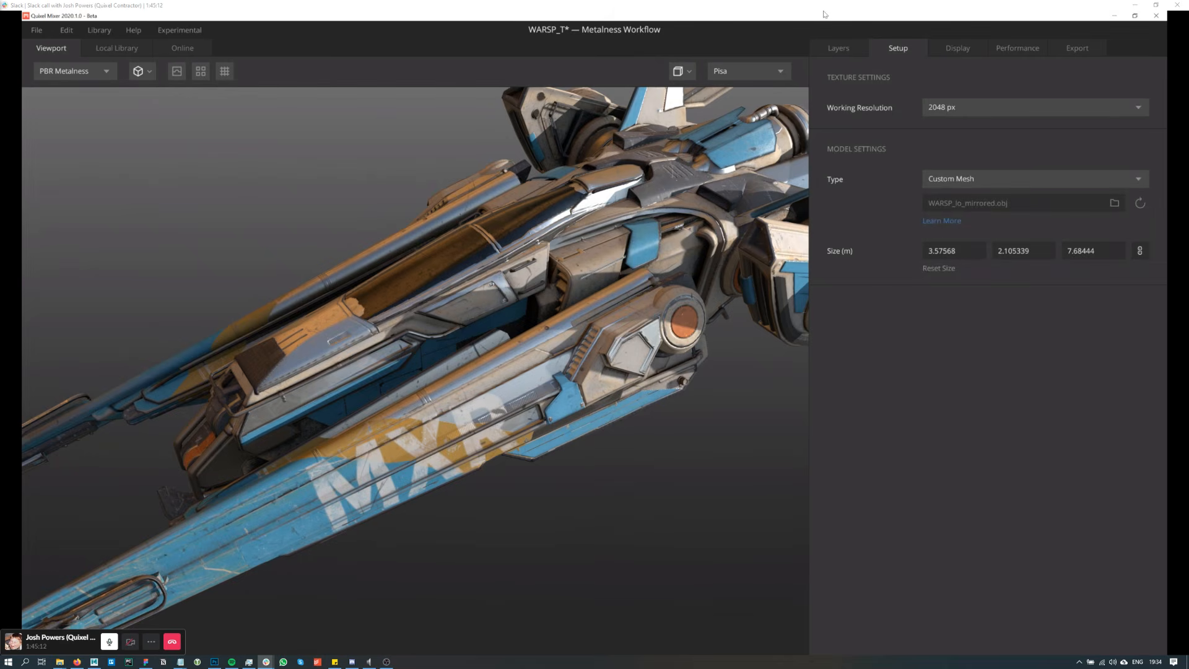
Step: Return to the layer stack and collapse the BaseLayer's Normals, Occlusion and Curvature settings
left_click(839, 47)
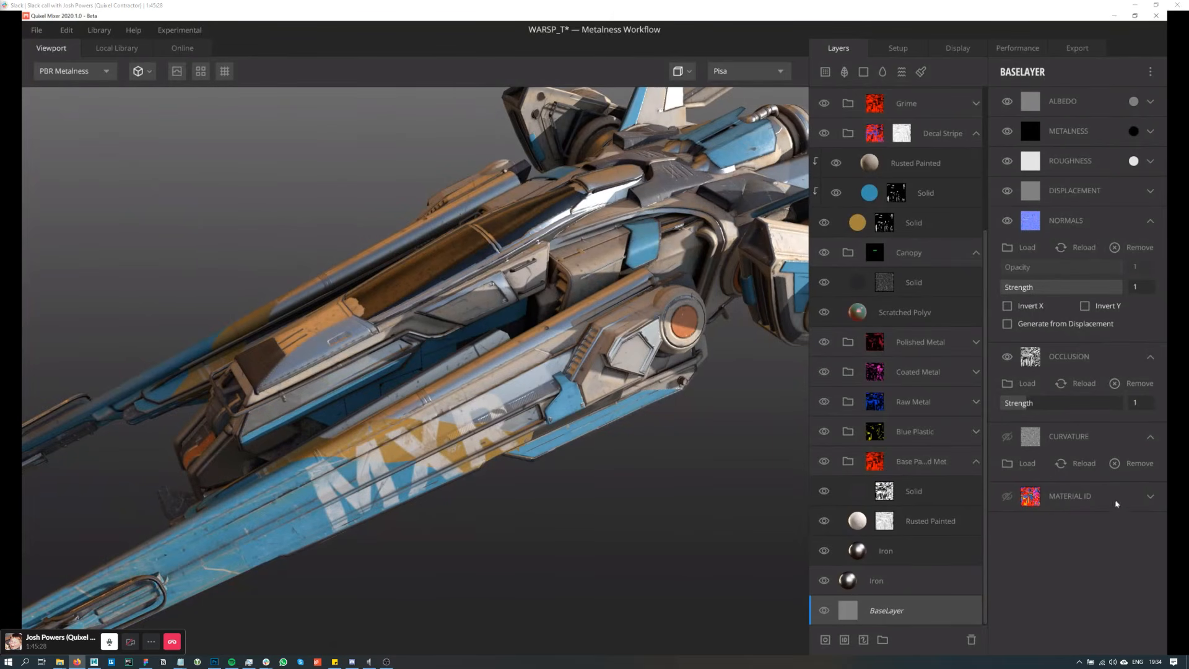
left_click(1151, 222)
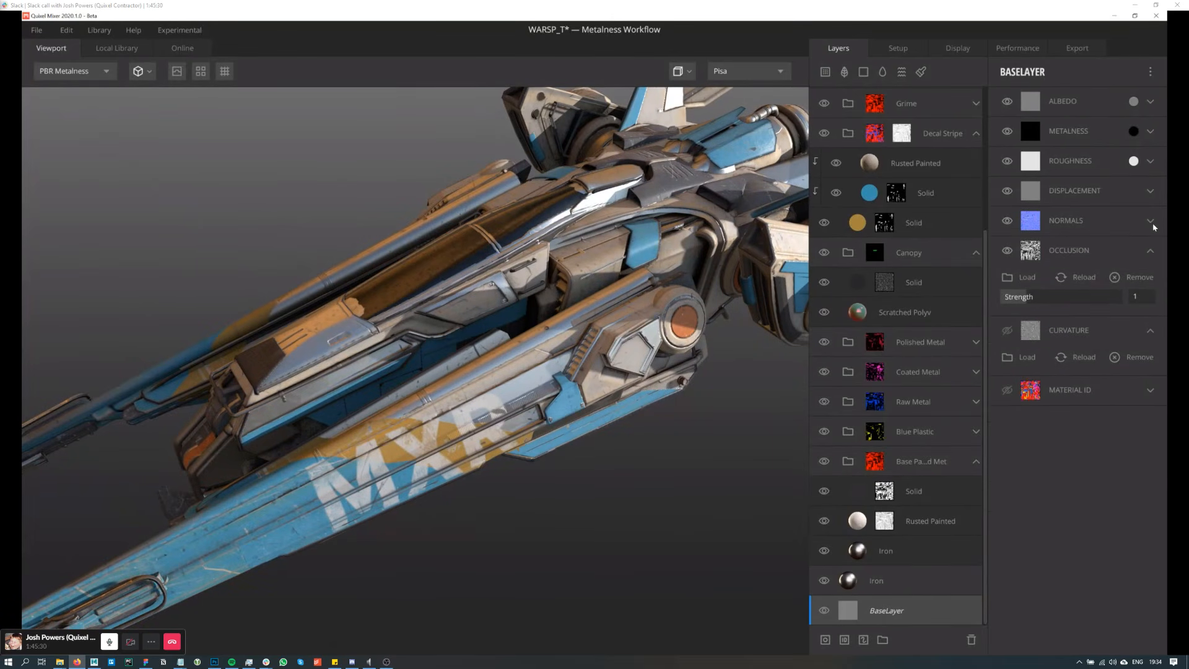
left_click(1151, 250)
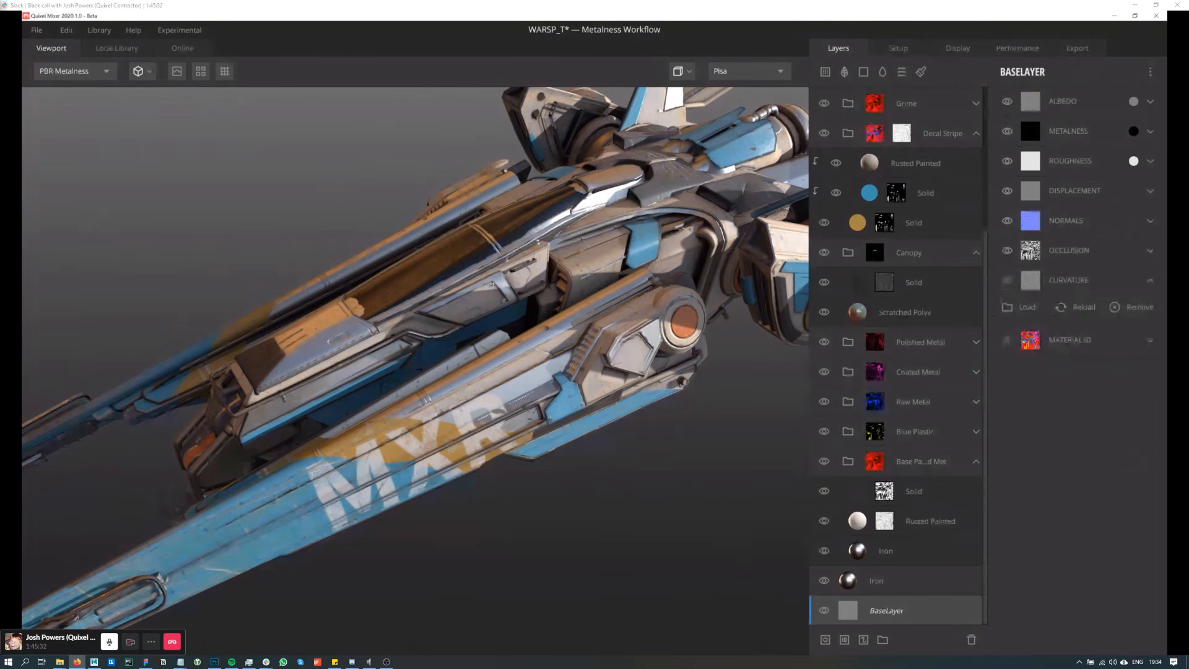
left_click(1151, 282)
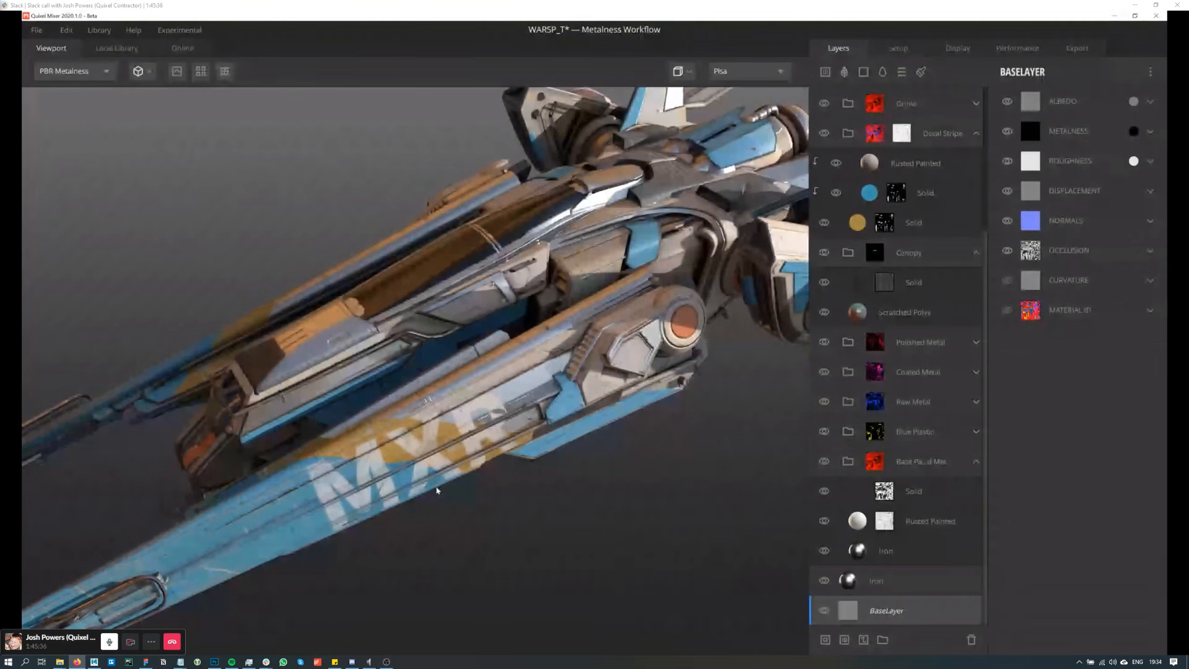
left_click_drag(437, 490, 480, 399)
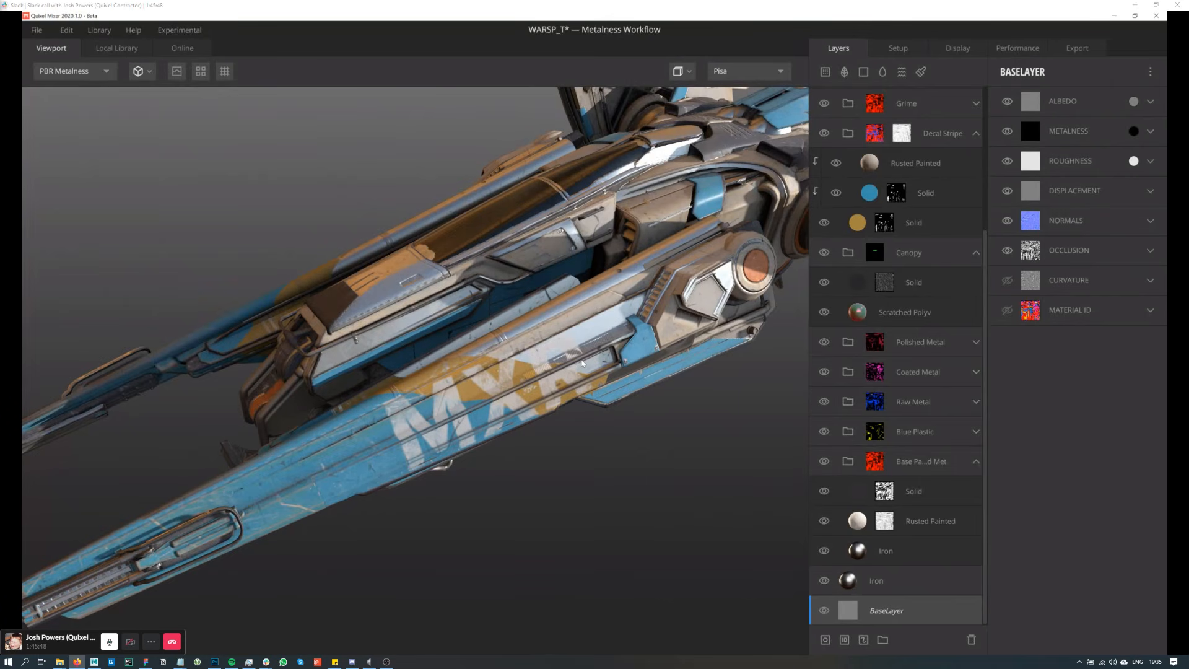
left_click_drag(593, 366, 649, 373)
left_click_drag(592, 399, 587, 401)
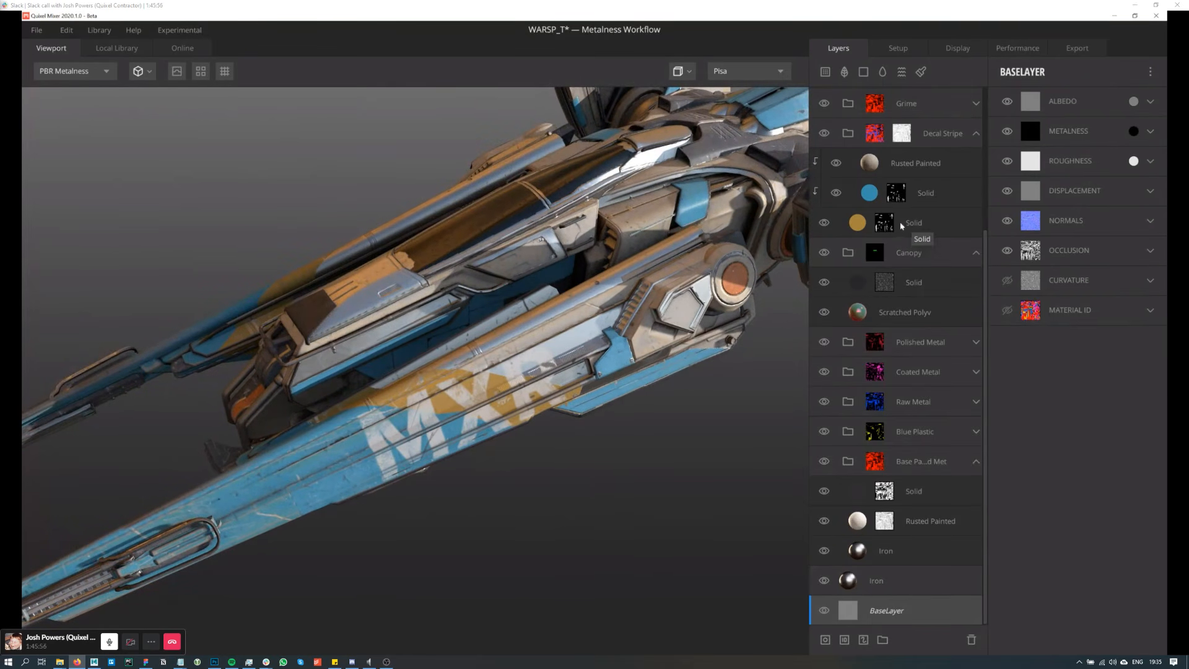
left_click_drag(437, 441, 523, 414)
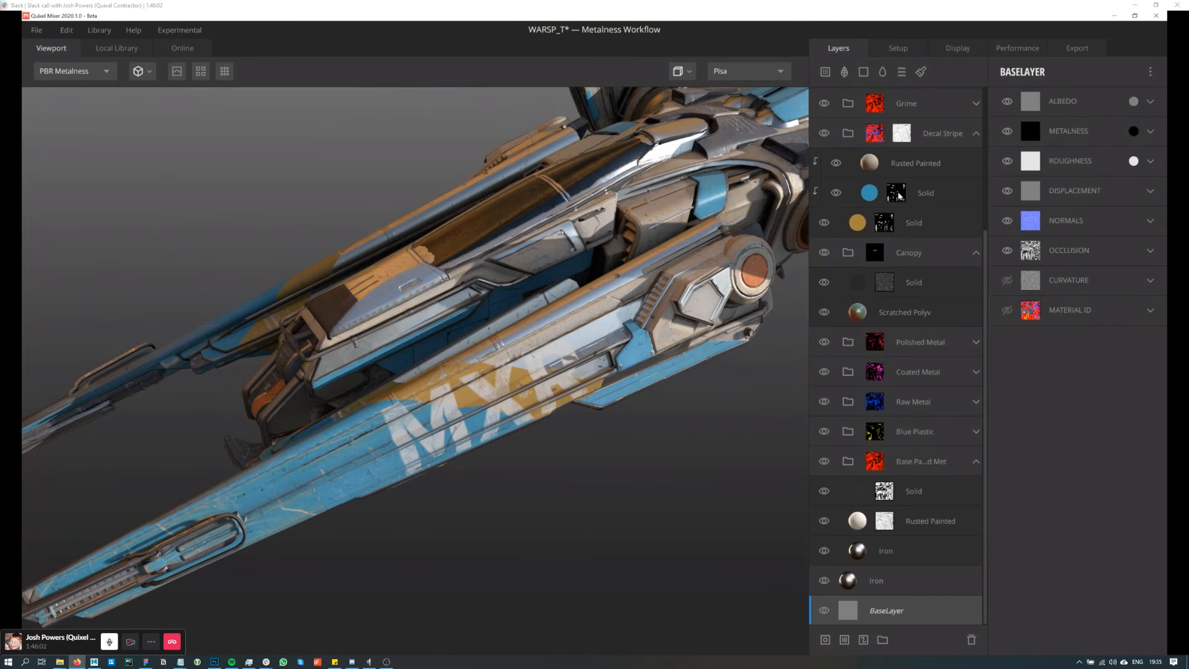
left_click_drag(602, 367, 560, 396)
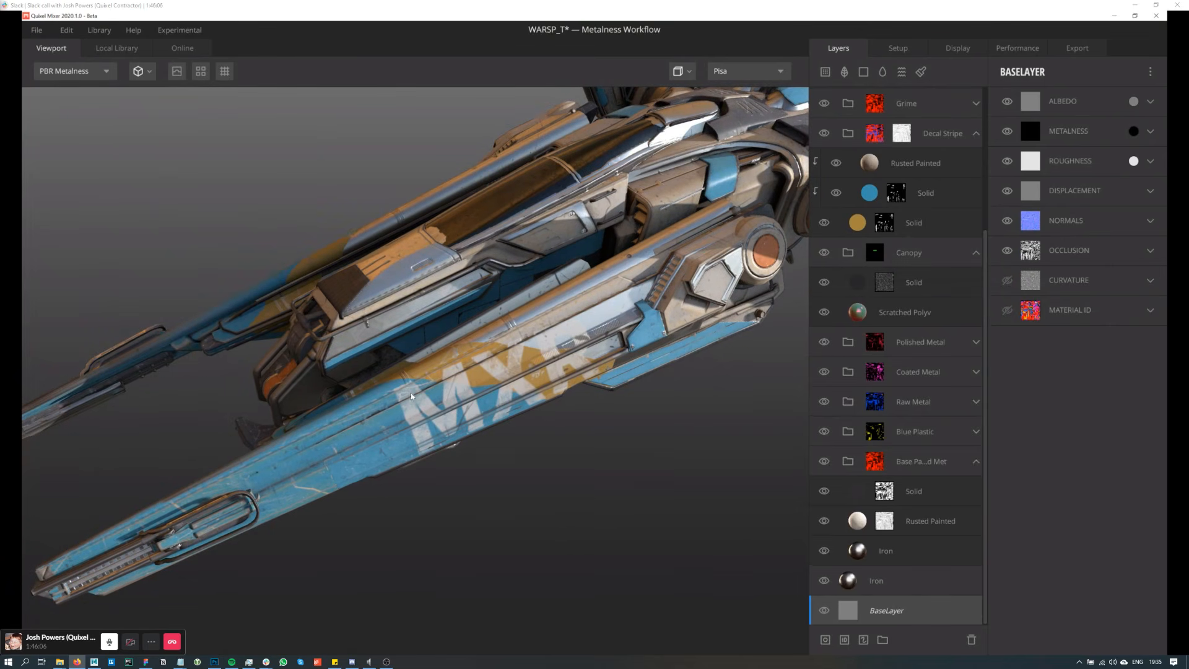
left_click_drag(524, 391, 395, 386)
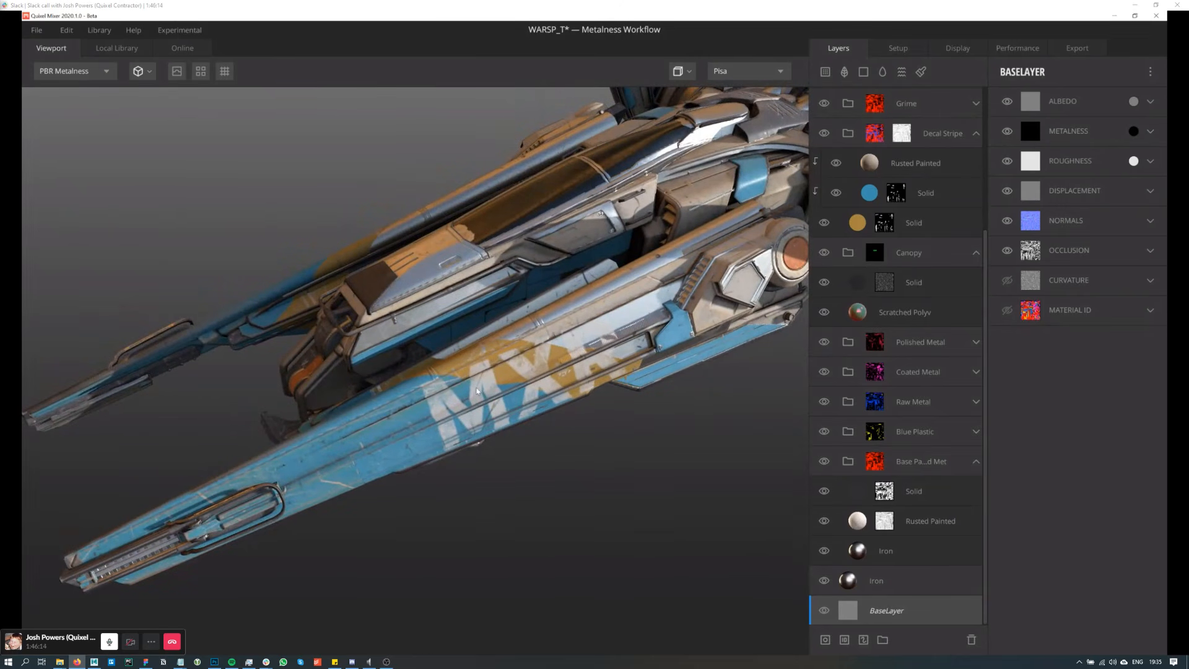
Step: Open the blue Solid layer's mask in the Decal Stripe group and set both limits of its Position Gradient range to 0.702
left_click_drag(452, 384, 500, 387)
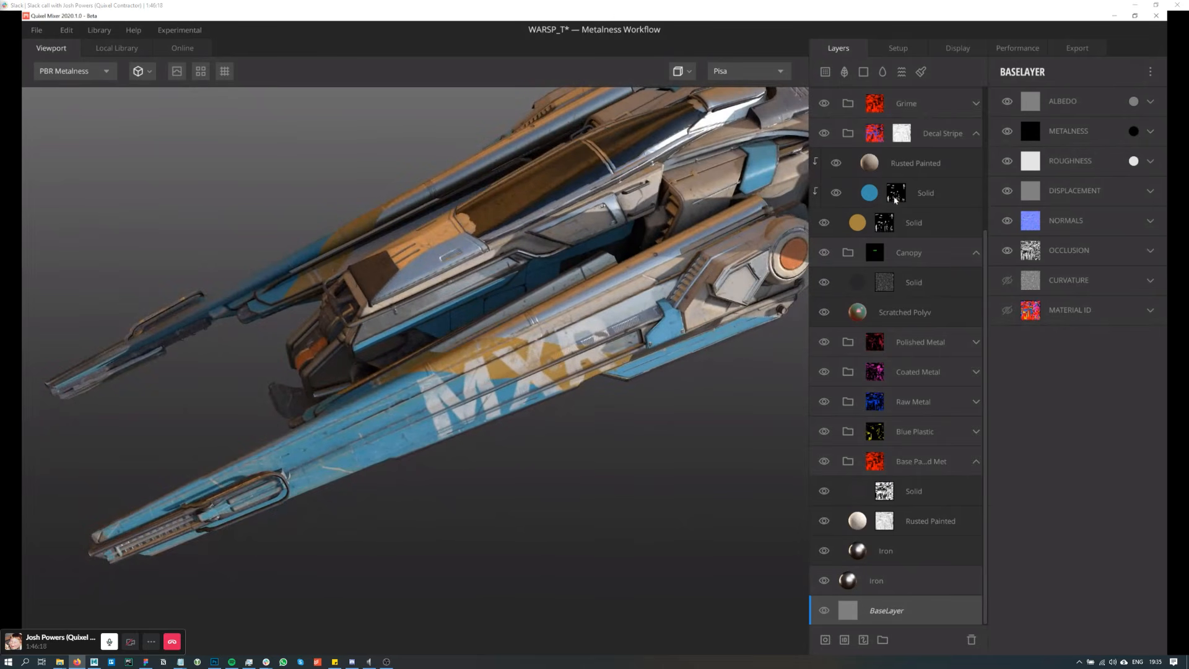
left_click(895, 197)
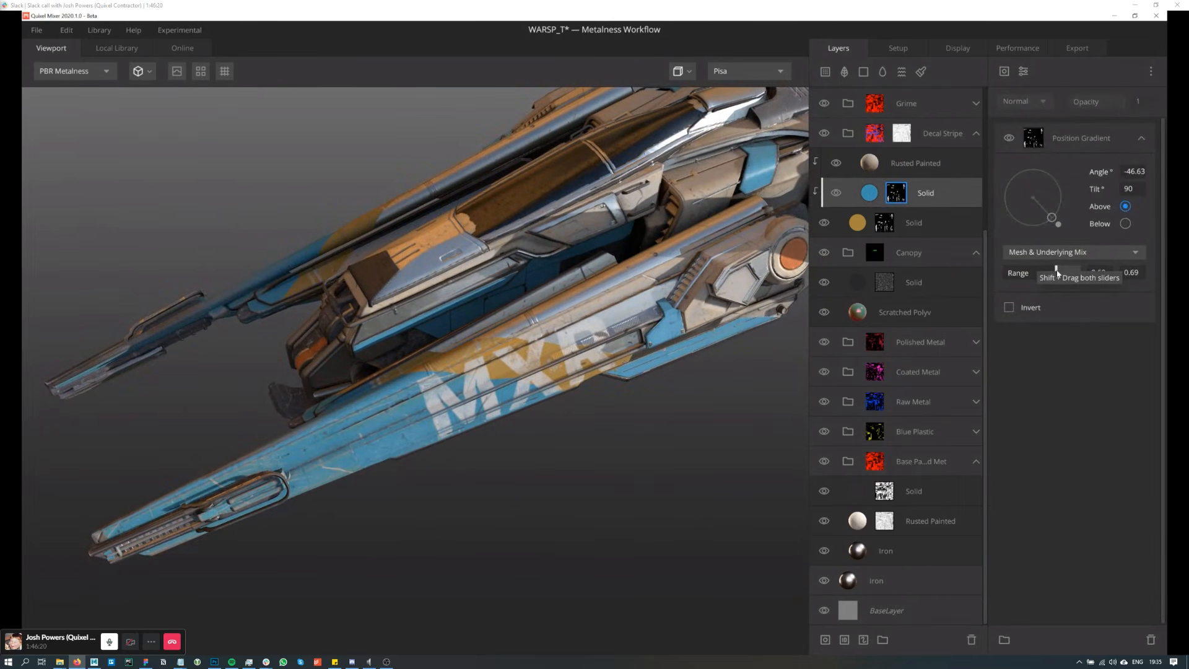
left_click_drag(1057, 272, 1058, 273)
scroll(669, 419, "up", 3)
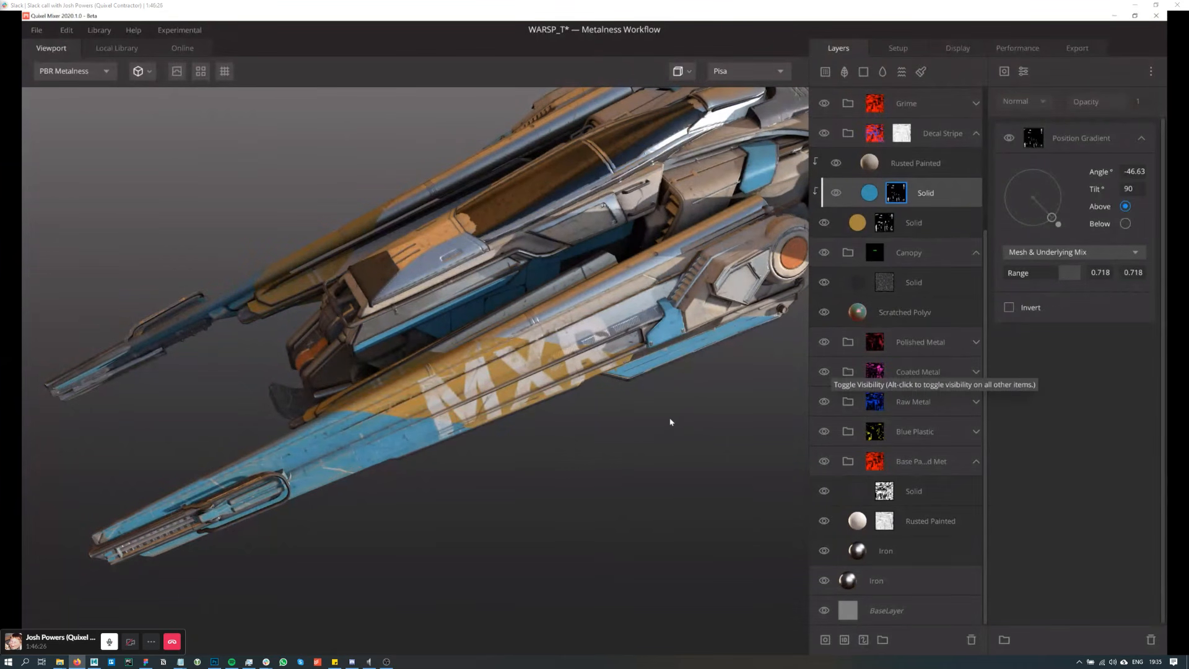
scroll(680, 415, "up", 2)
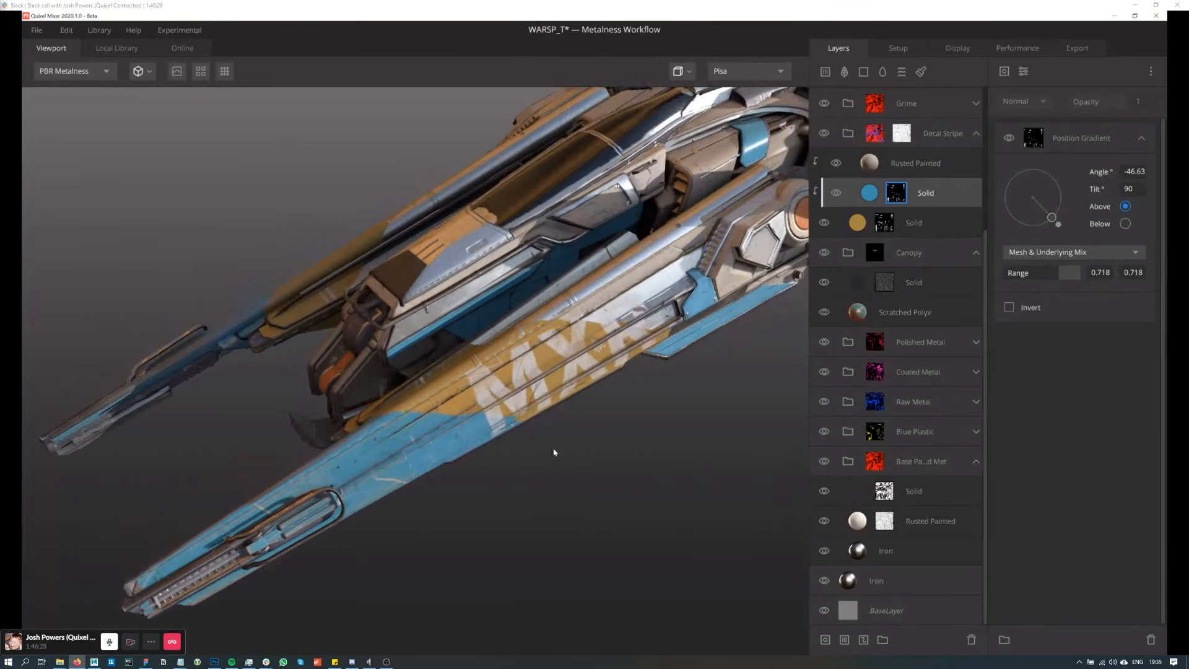
left_click_drag(504, 451, 517, 423)
left_click_drag(552, 449, 579, 443)
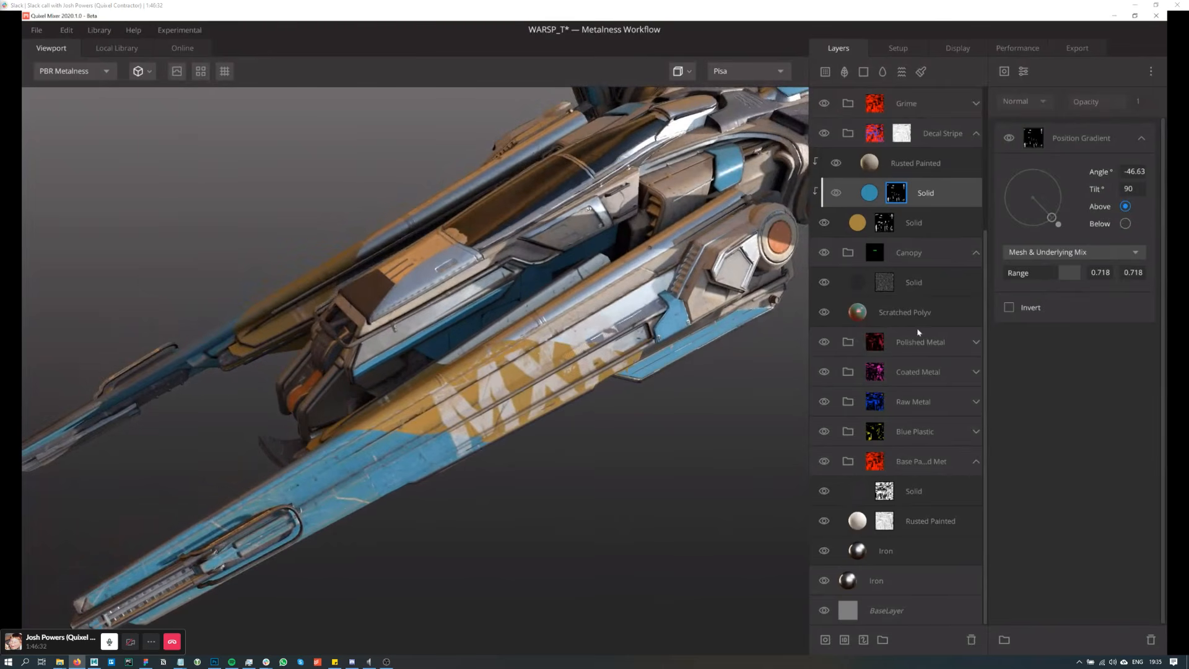
left_click_drag(1059, 273, 1057, 273)
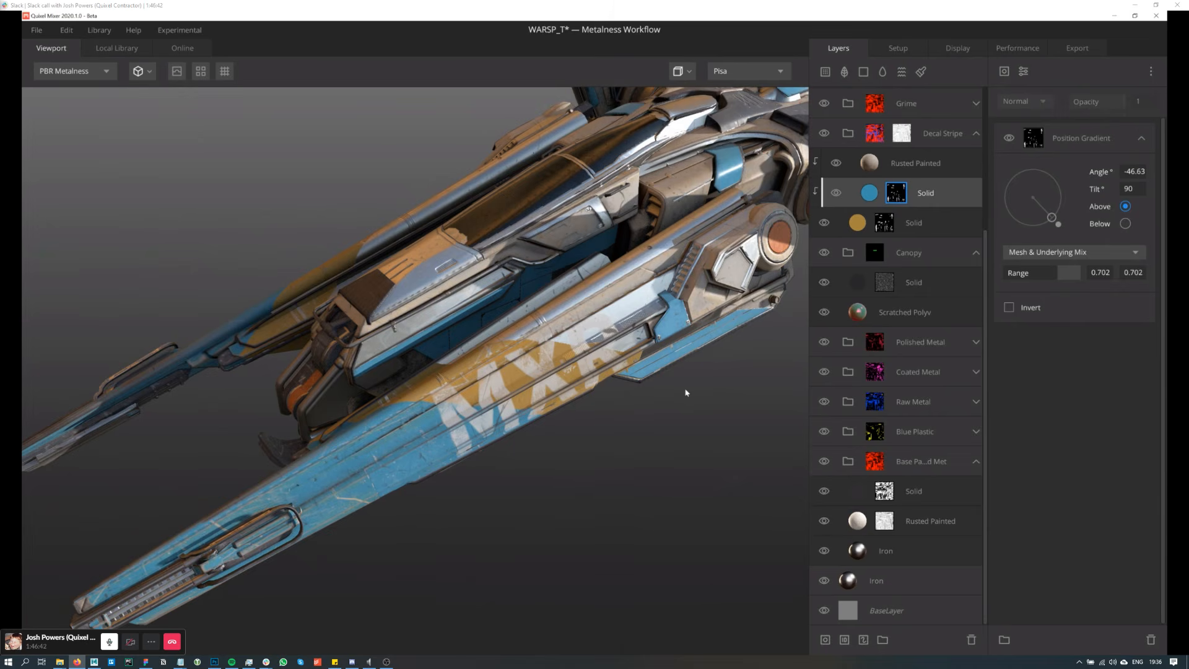
Step: Examine the blue and gold stripes and the MXR lettering from several angles, finishing with the whole ship in view
left_click_drag(625, 291, 635, 333)
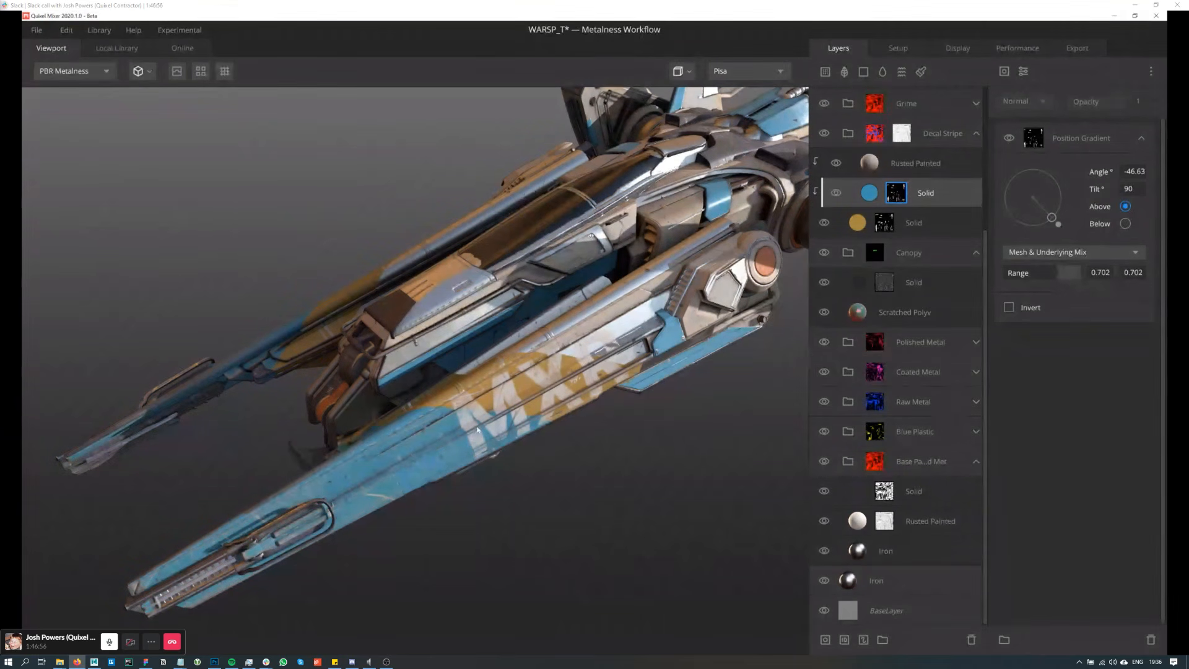
left_click_drag(529, 462, 530, 453)
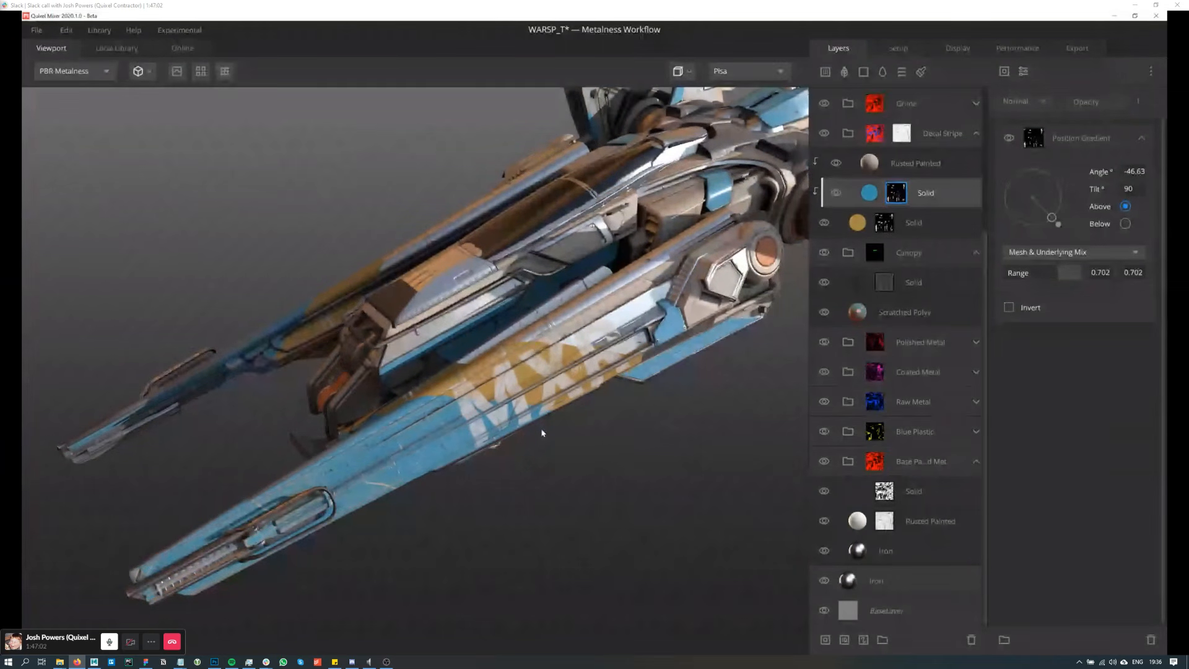
left_click_drag(542, 433, 632, 354)
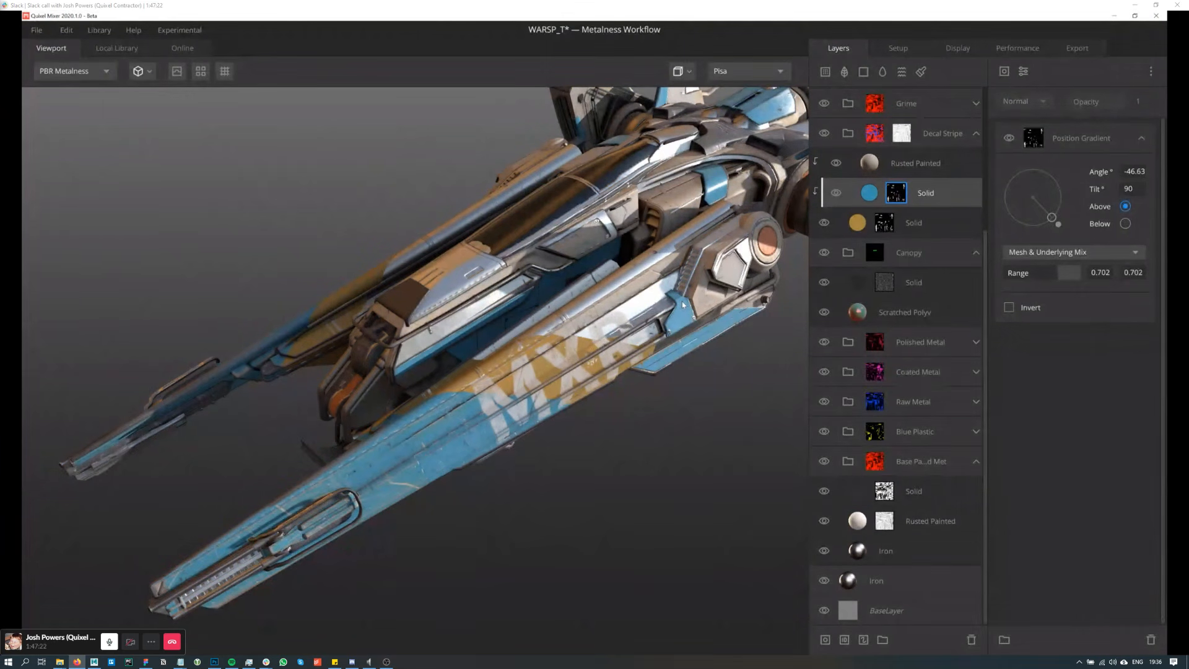
left_click_drag(511, 347, 556, 365)
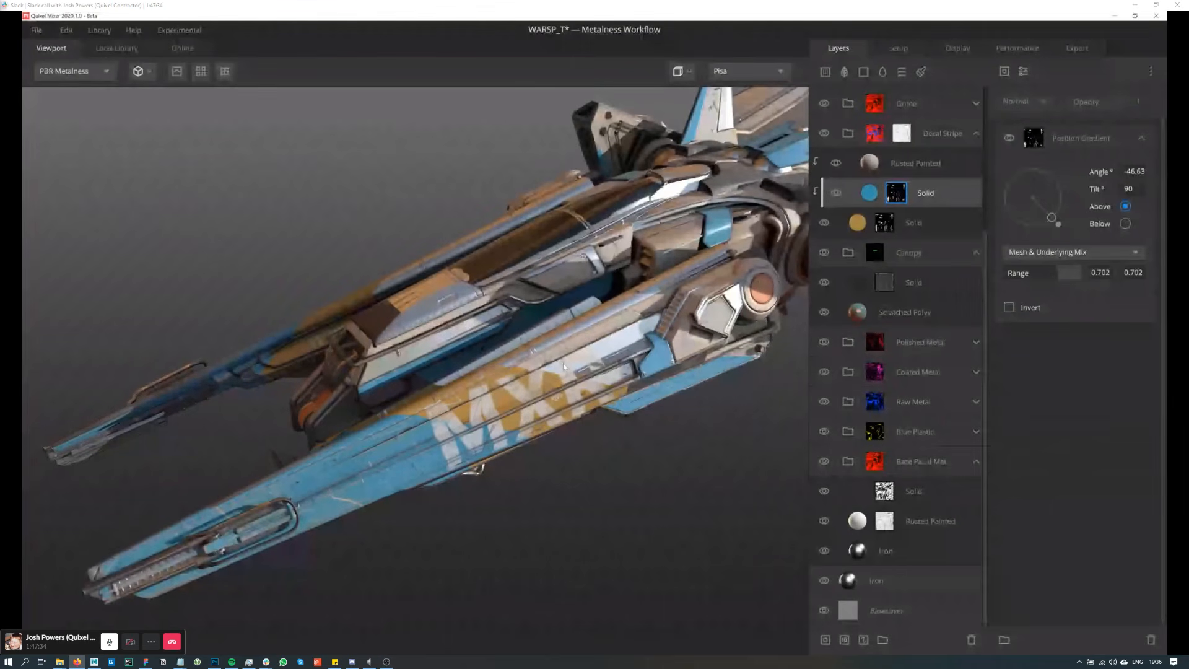
left_click_drag(557, 366, 606, 336)
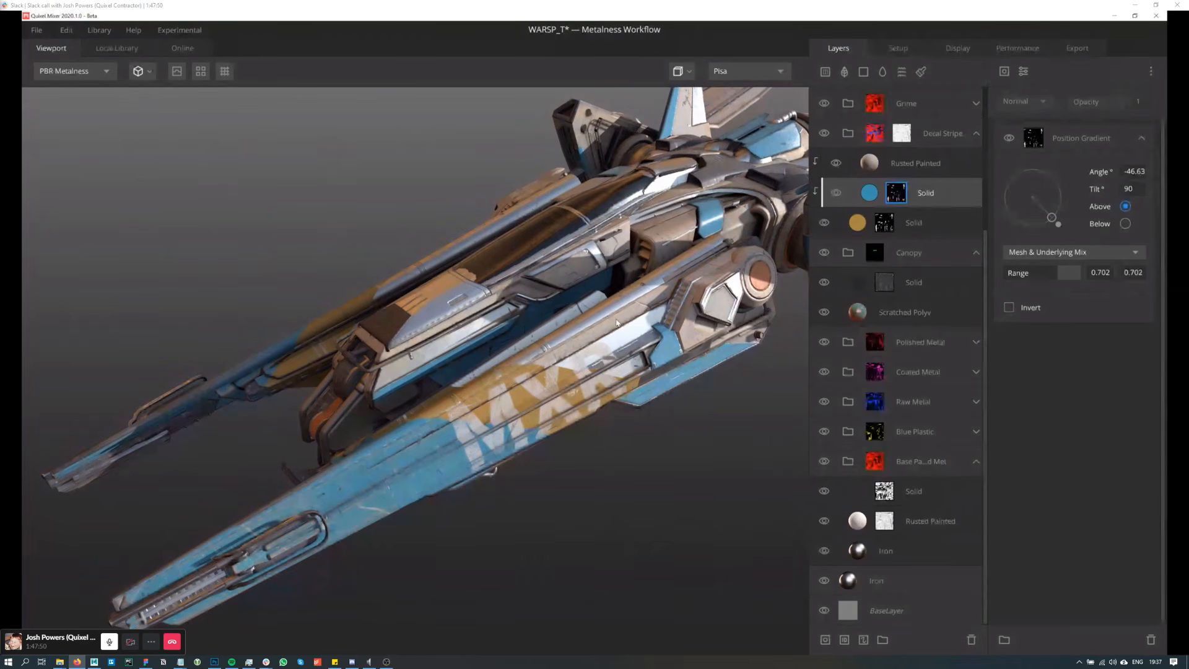
mouse_move(616, 323)
left_mouse_down()
mouse_move(599, 305)
mouse_move(600, 327)
left_mouse_up()
scroll(964, 347, "up", 5)
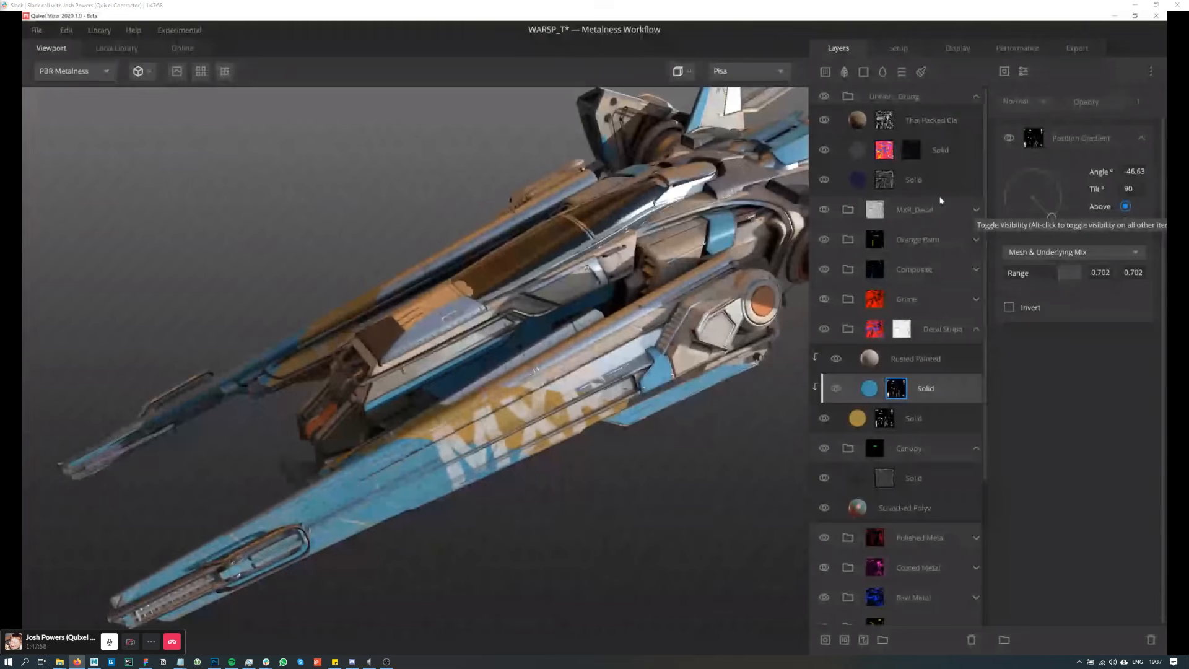
left_click_drag(737, 260, 675, 235, "alt")
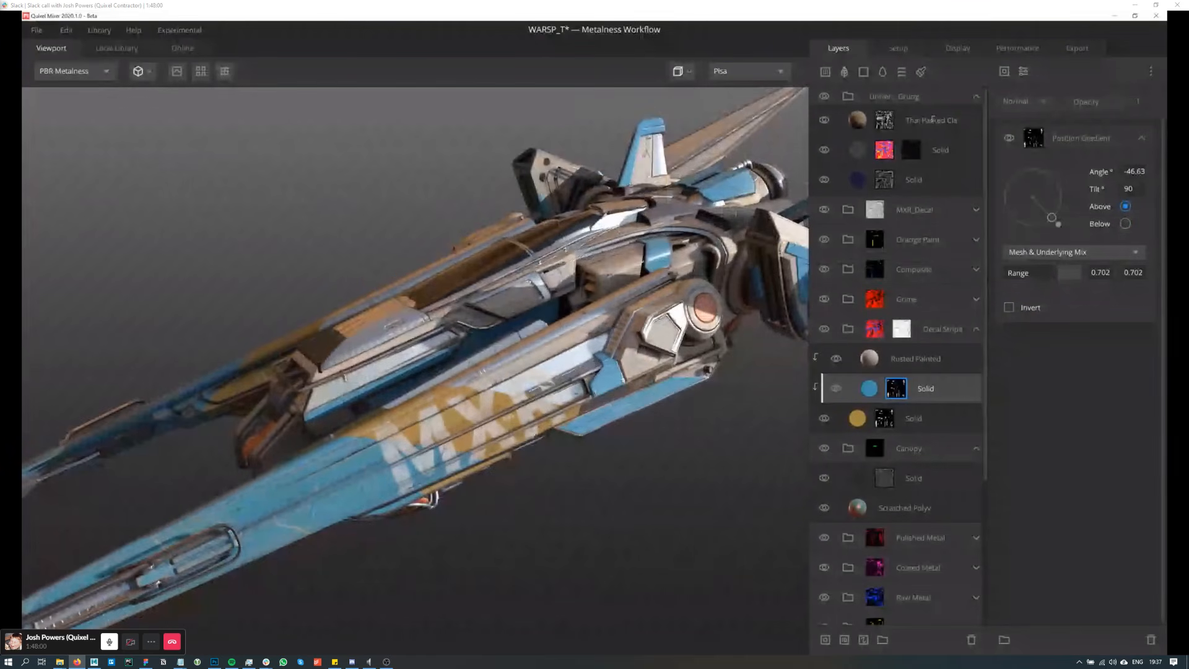
middle_click_drag(672, 241, 638, 243, "alt")
left_click_drag(638, 244, 667, 307, "alt")
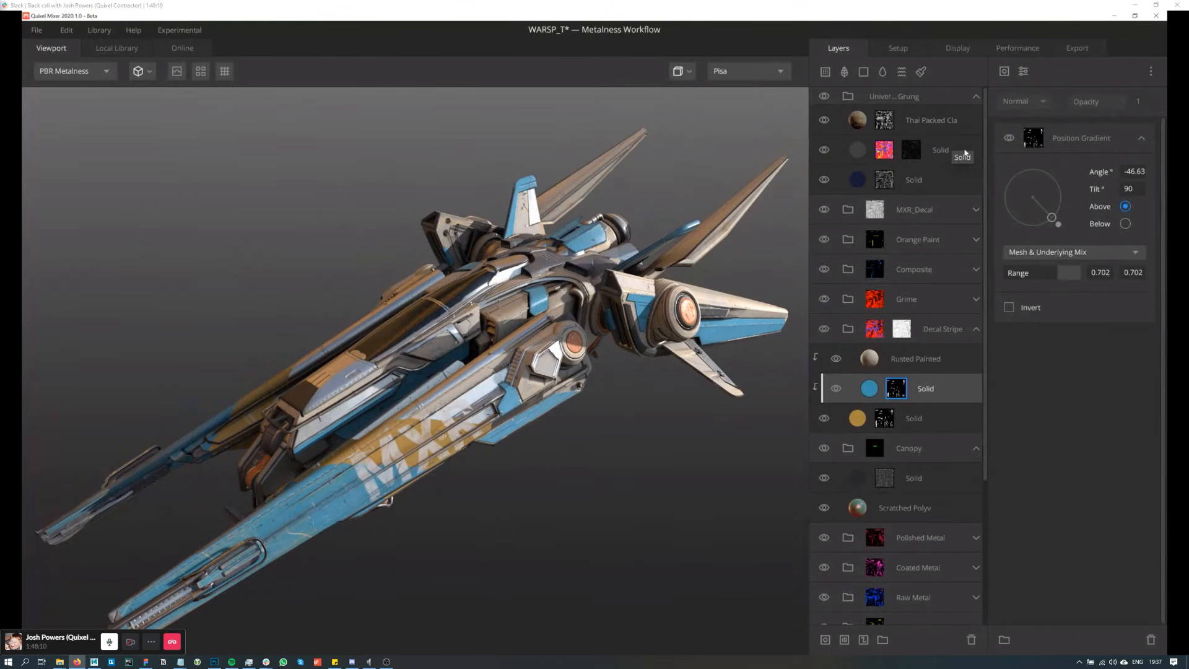
Step: Select the masked Solid layer in the uppermost grunge group and compare the ship with that group hidden and shown
left_click(965, 152)
left_click_drag(712, 260, 803, 170, "alt")
left_click(824, 99)
left_click(826, 98)
left_click_drag(730, 235, 715, 165, "alt")
left_click_drag(700, 329, 672, 339, "alt")
middle_click_drag(672, 340, 564, 333, "alt")
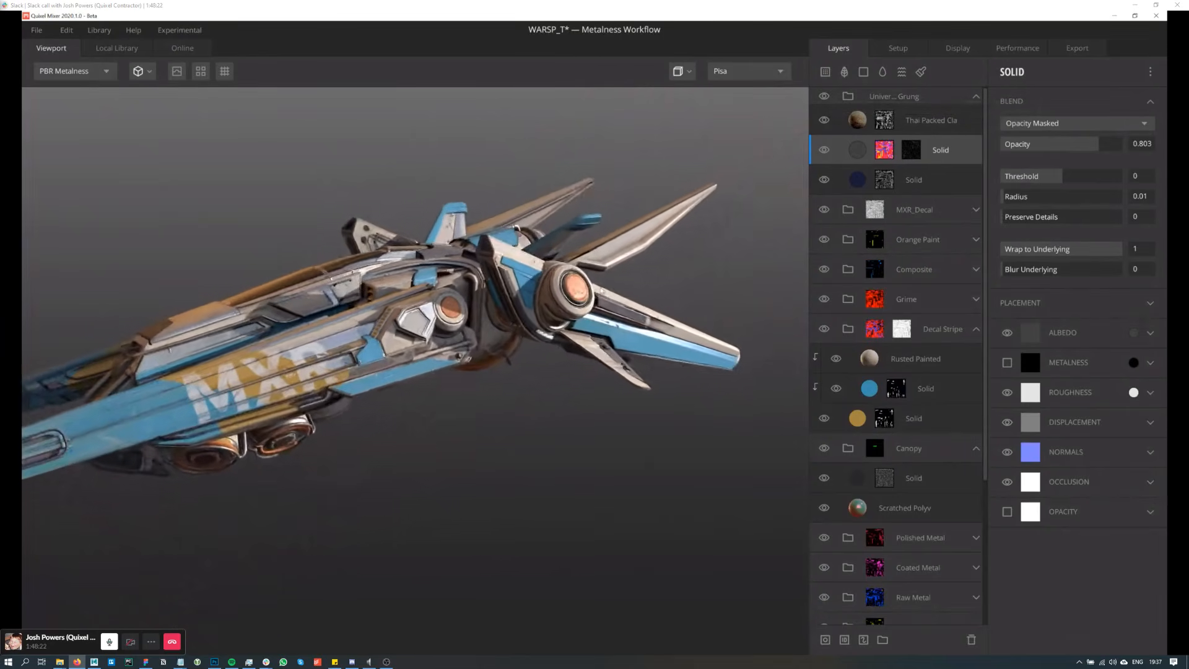
Step: Get a close view of the ship's rear underside and display it in Albedo view
scroll(565, 336, "up", 5)
left_click_drag(565, 336, 503, 411, "alt")
scroll(508, 340, "up", 3)
scroll(489, 342, "down", 2)
key("2")
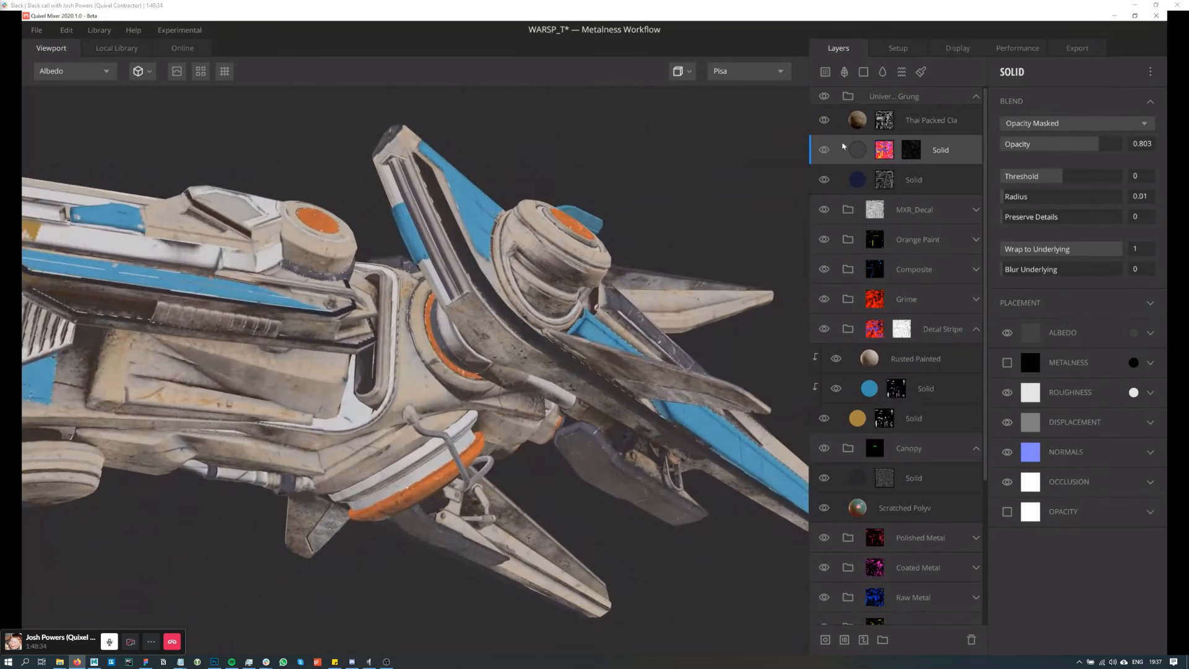
Step: Open the Thai Packed Clay layer's mask and examine how its Normal component places the dirt on the ship's underside
left_click(884, 120)
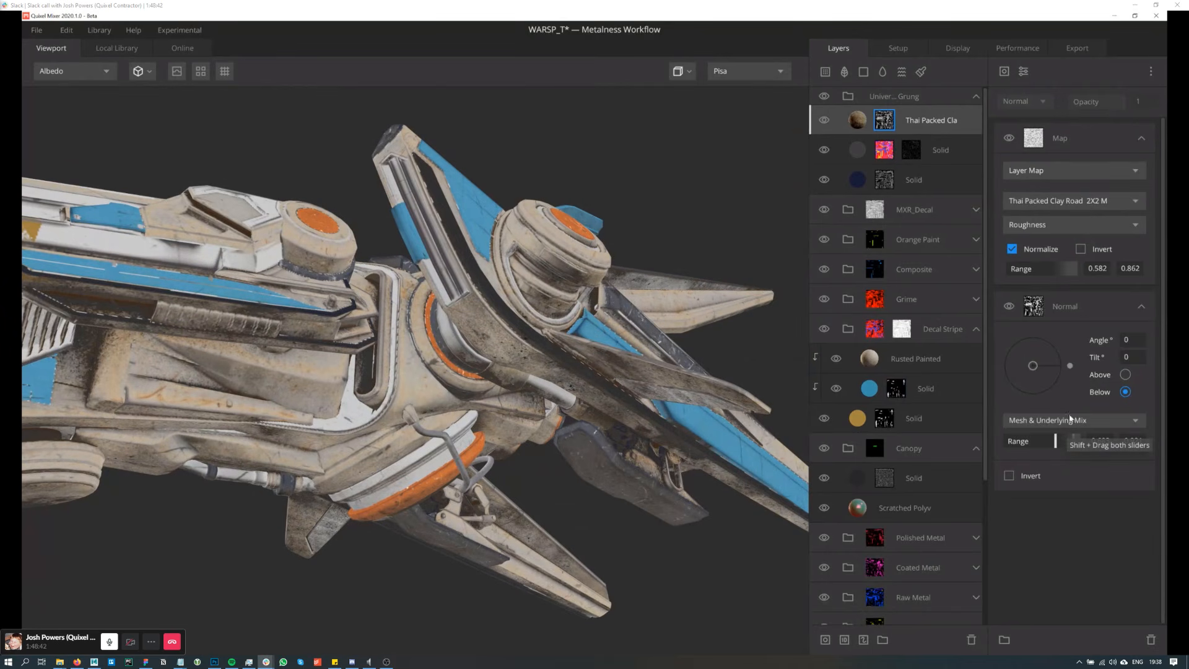
left_click_drag(594, 404, 548, 372, "alt")
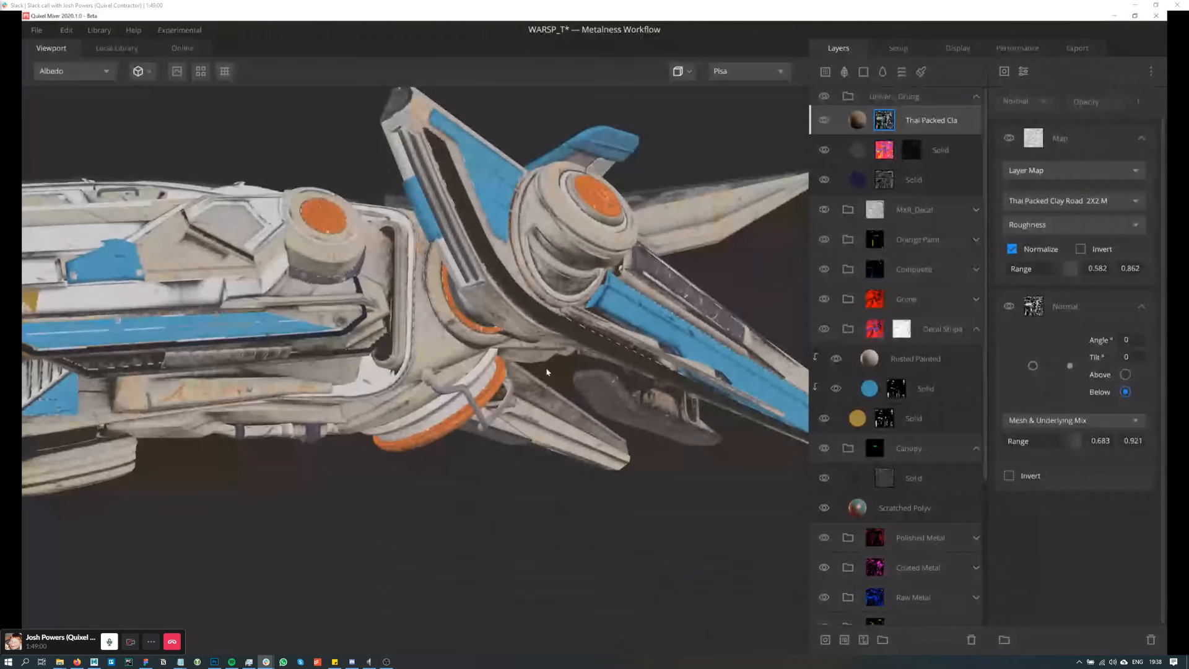
left_click_drag(548, 372, 612, 275, "alt")
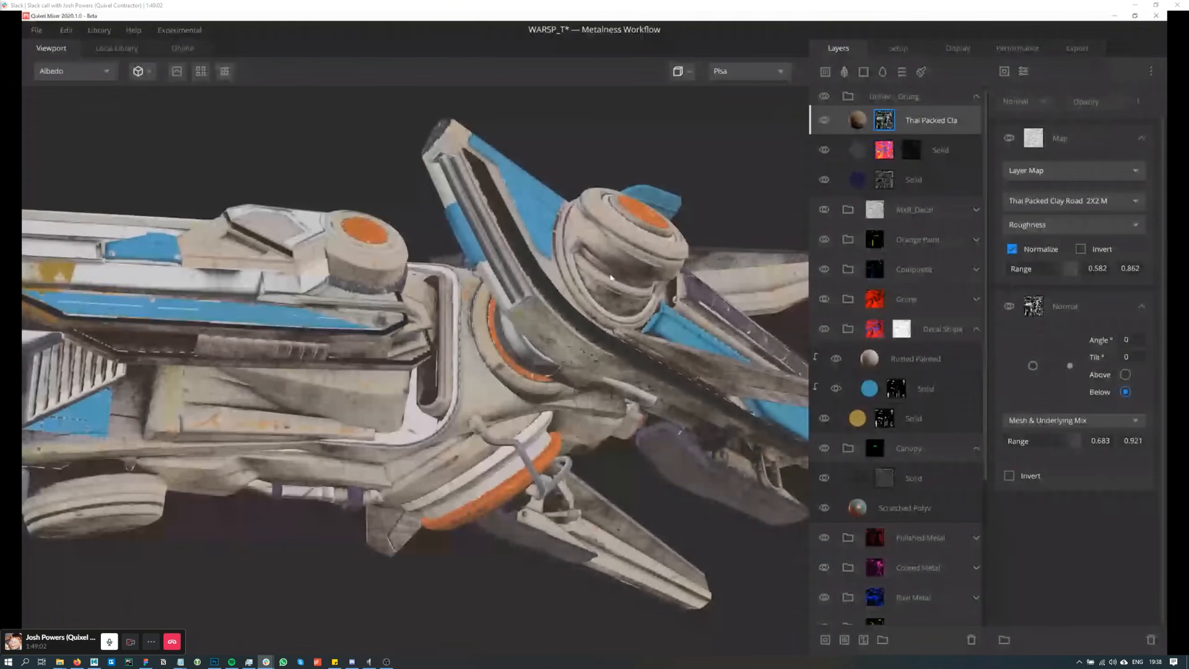
left_click_drag(613, 433, 599, 378, "alt")
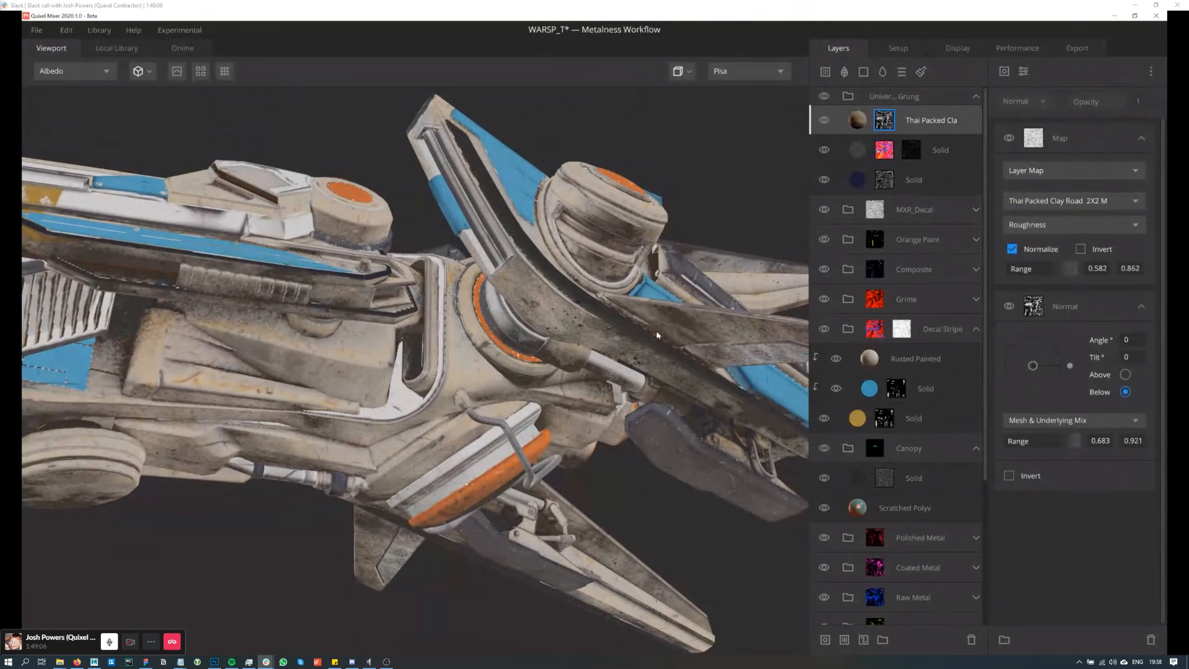
mouse_move(1034, 366)
left_mouse_down()
mouse_move(1046, 368)
mouse_move(1033, 367)
left_mouse_up()
left_click_drag(618, 393, 578, 399)
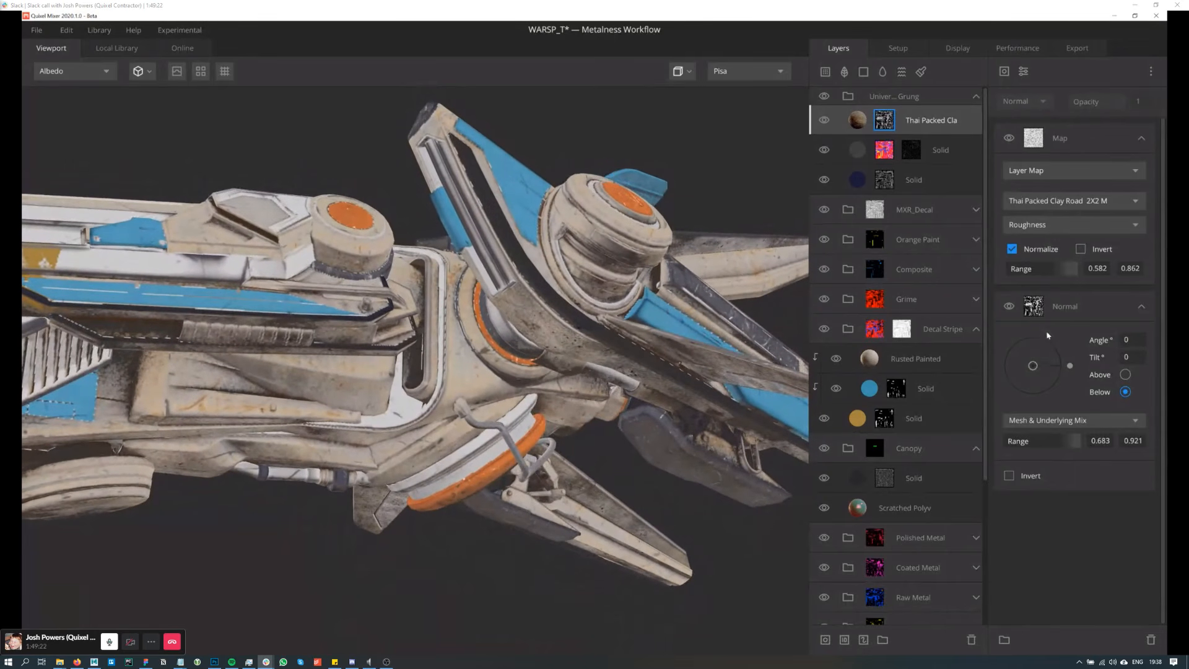
Step: Display the ship in Layer Mask view and select the mask's Normal component to inspect its coverage
key("m")
left_click_drag(137, 422, 1134, 323)
left_click(1079, 306)
left_click_drag(1032, 366, 1033, 365)
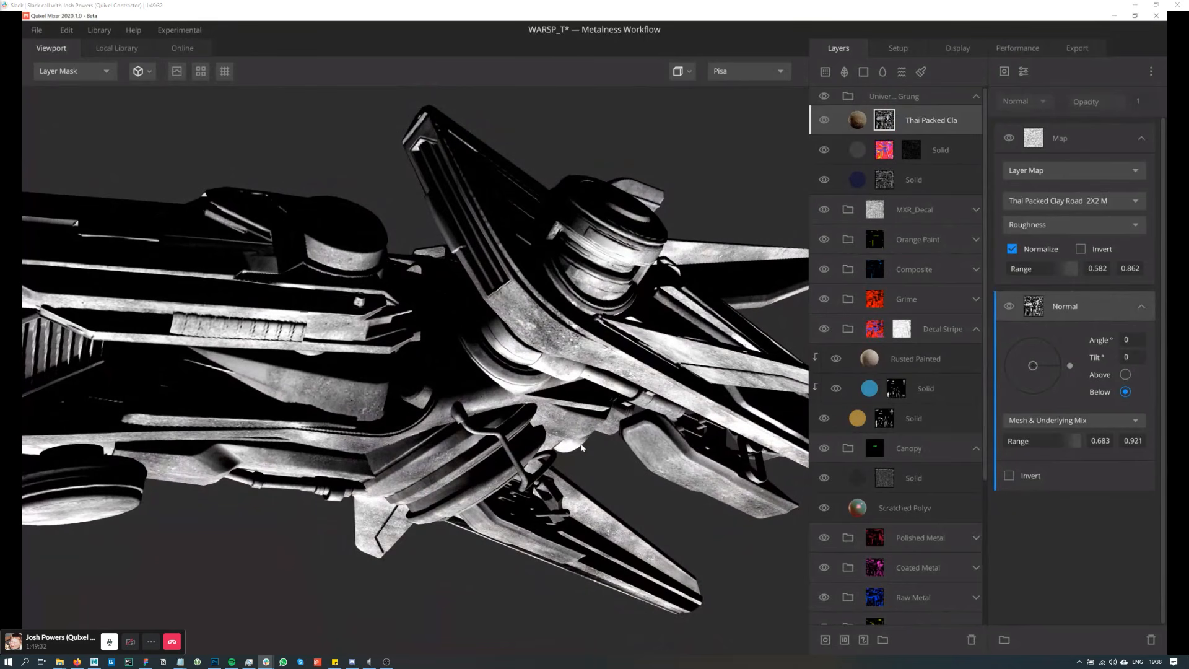
left_click_drag(580, 436, 582, 444)
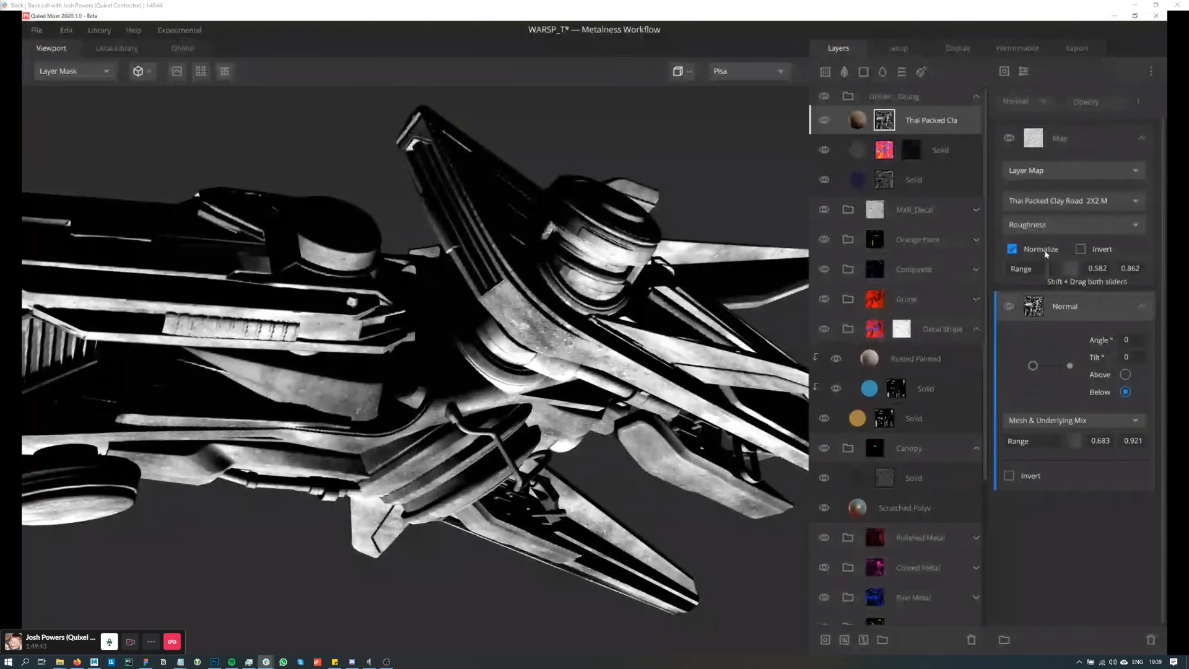
Step: Set the Map component's range to 0.677–0.841 and check the clay dirt on the underside in Albedo view
left_click_drag(1056, 269, 1066, 267)
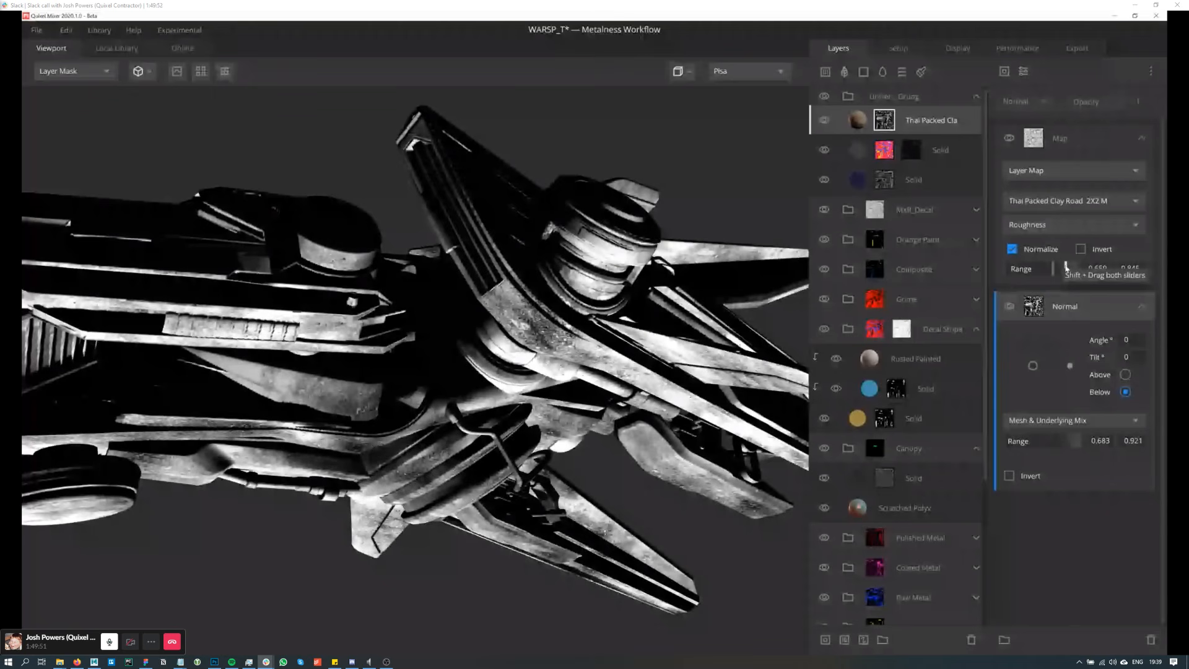
left_click_drag(1066, 268, 1069, 268)
key("c")
left_click_drag(583, 396, 541, 460, "alt")
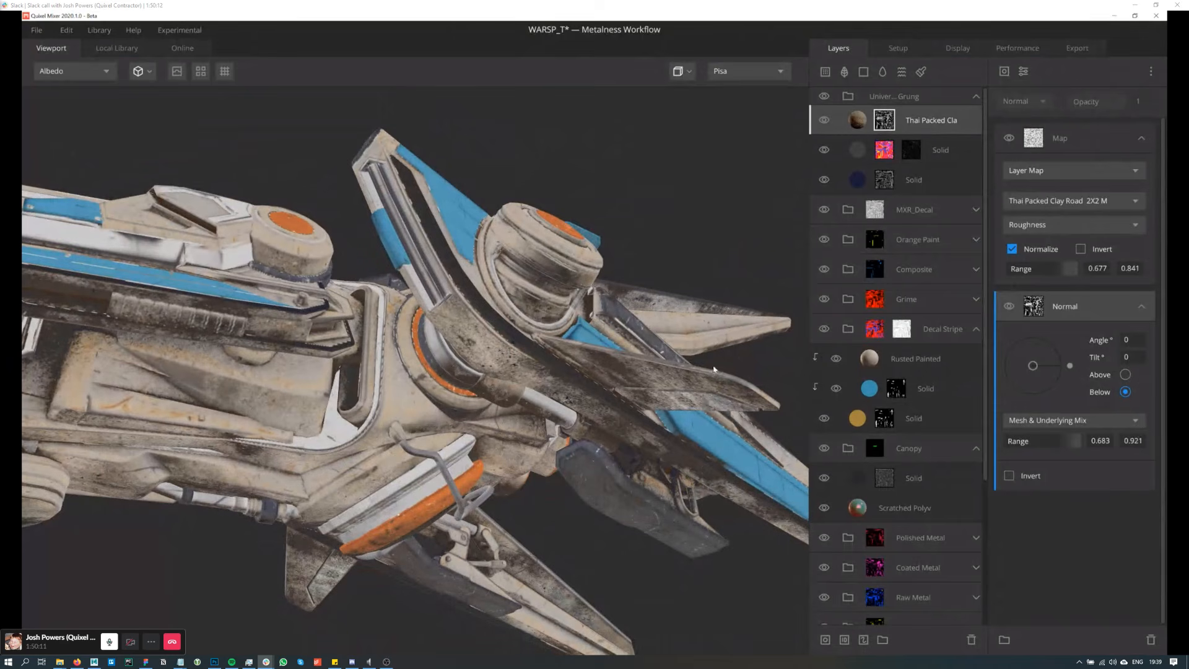
left_click_drag(714, 343, 717, 331, "alt")
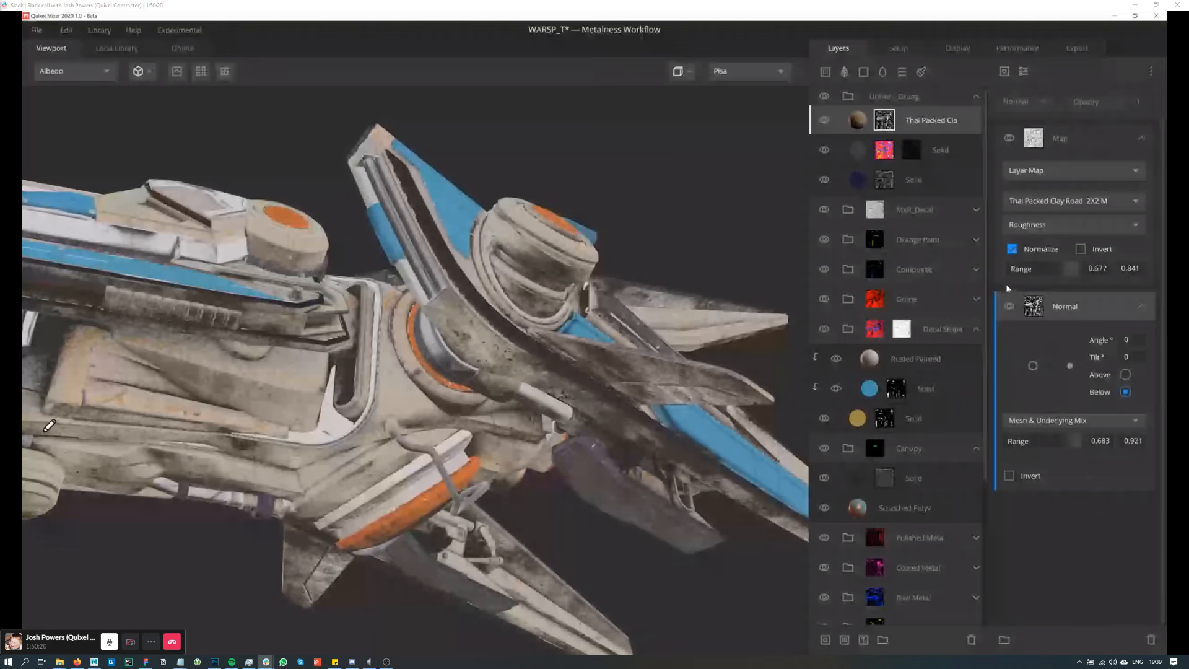
middle_click_drag(626, 337, 640, 324, "alt")
mouse_move(641, 324)
left_mouse_down("alt")
mouse_move(656, 342)
mouse_move(646, 331)
left_mouse_up("alt")
Step: Add a Perlin noise component above the Map component in the clay mask and set its blend mode to Multiply
left_click(1078, 141)
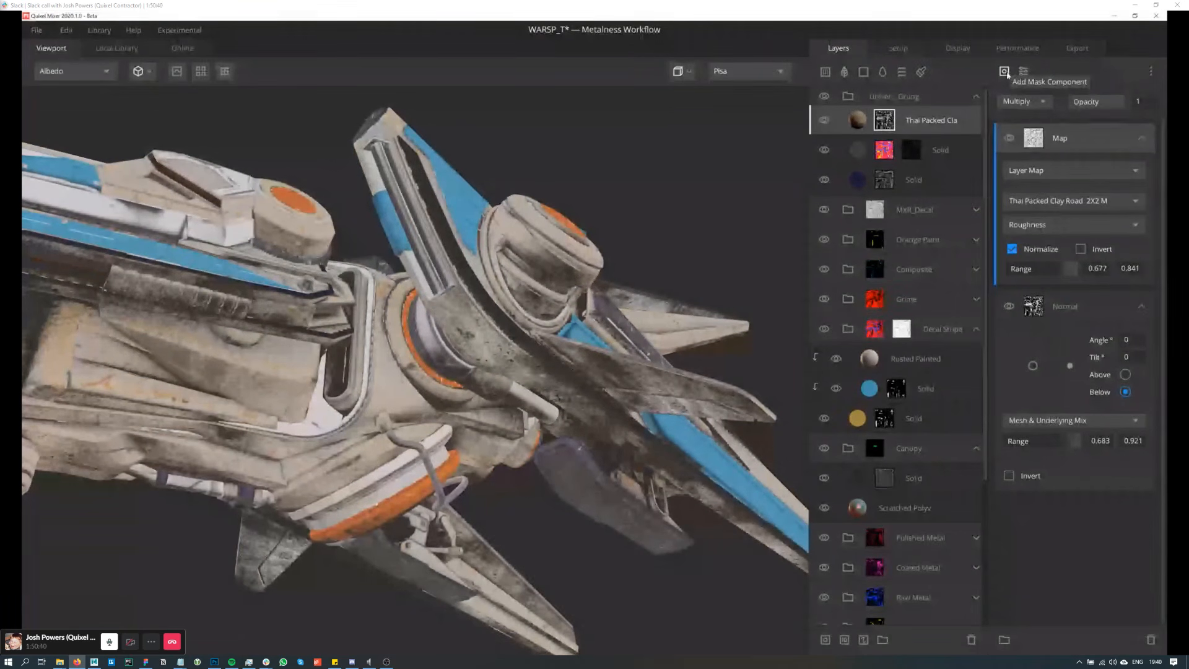
left_click(1005, 72)
mouse_move(1028, 125)
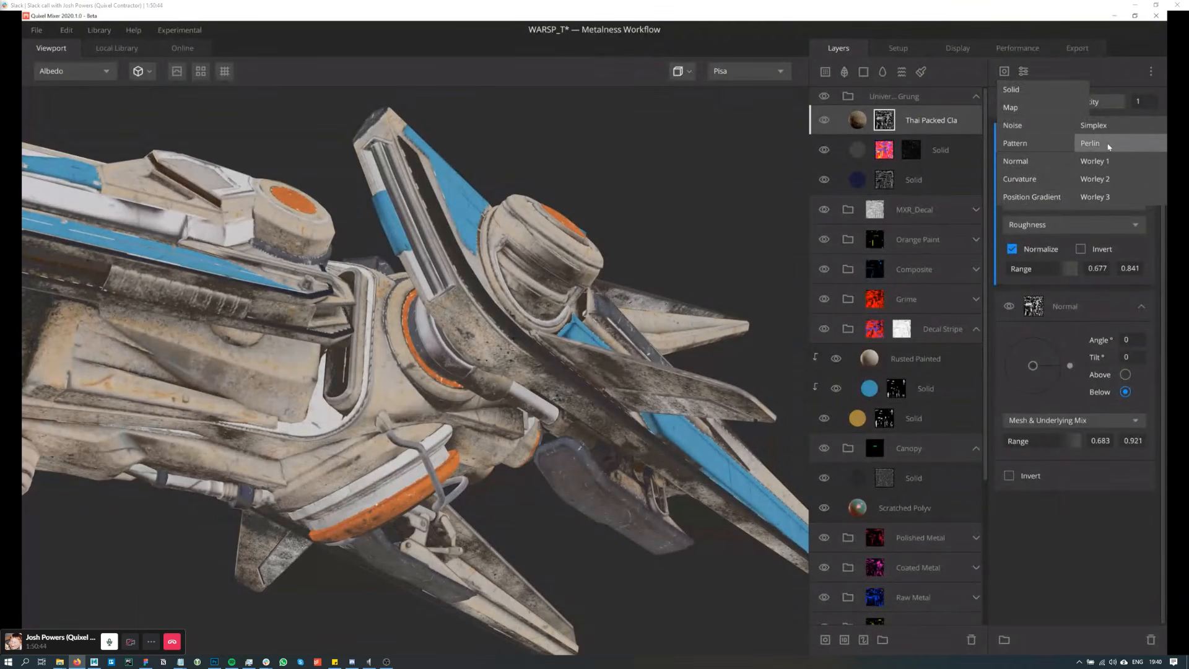
left_click(1109, 144)
left_click(1018, 102)
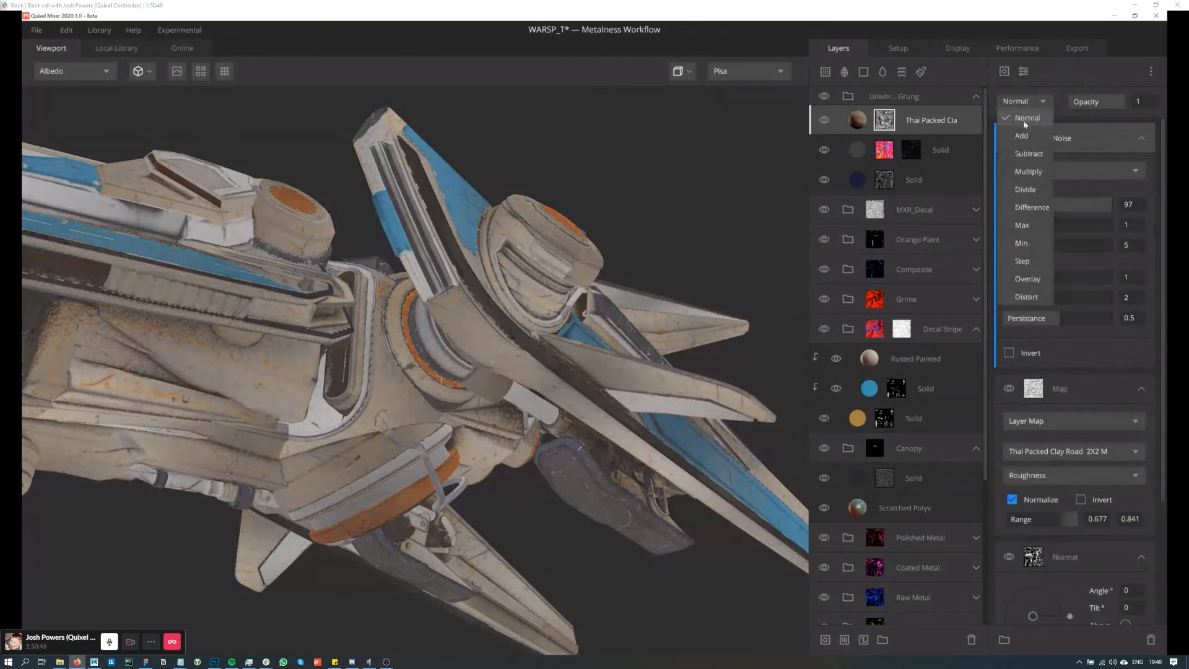
left_click(1047, 258)
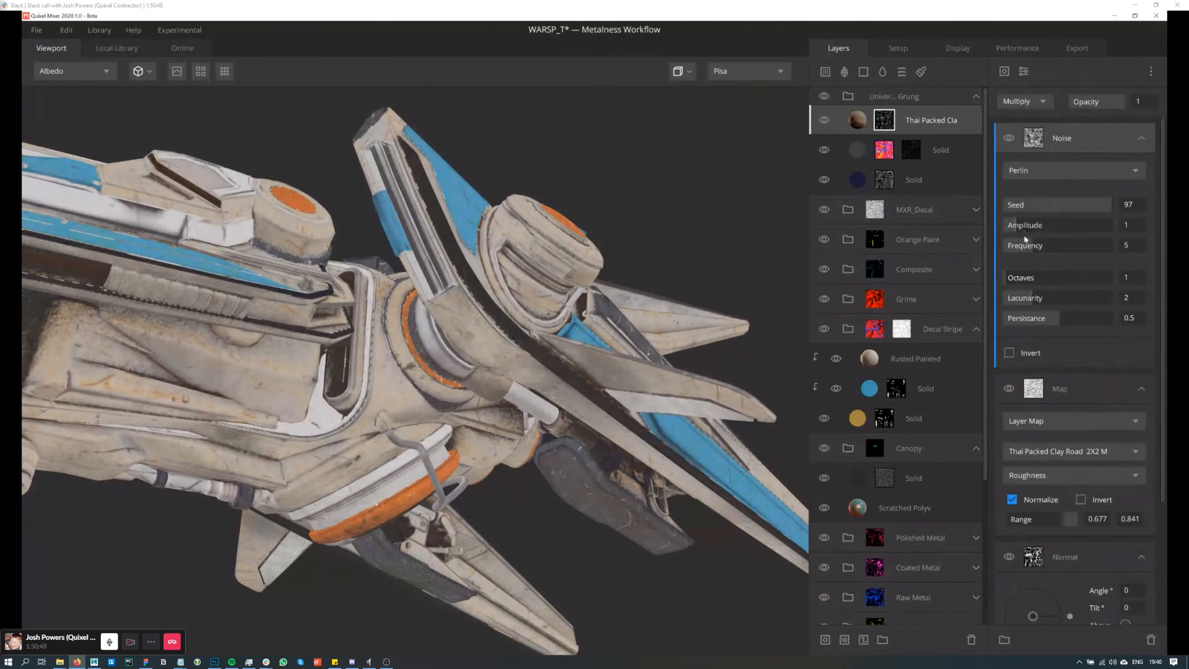
Step: Try a noise amplitude of 2.79 and a frequency of 3.315, and delete the Noise component from the mask
mouse_move(1023, 227)
left_mouse_down()
mouse_move(1045, 246)
mouse_move(1022, 247)
left_mouse_up()
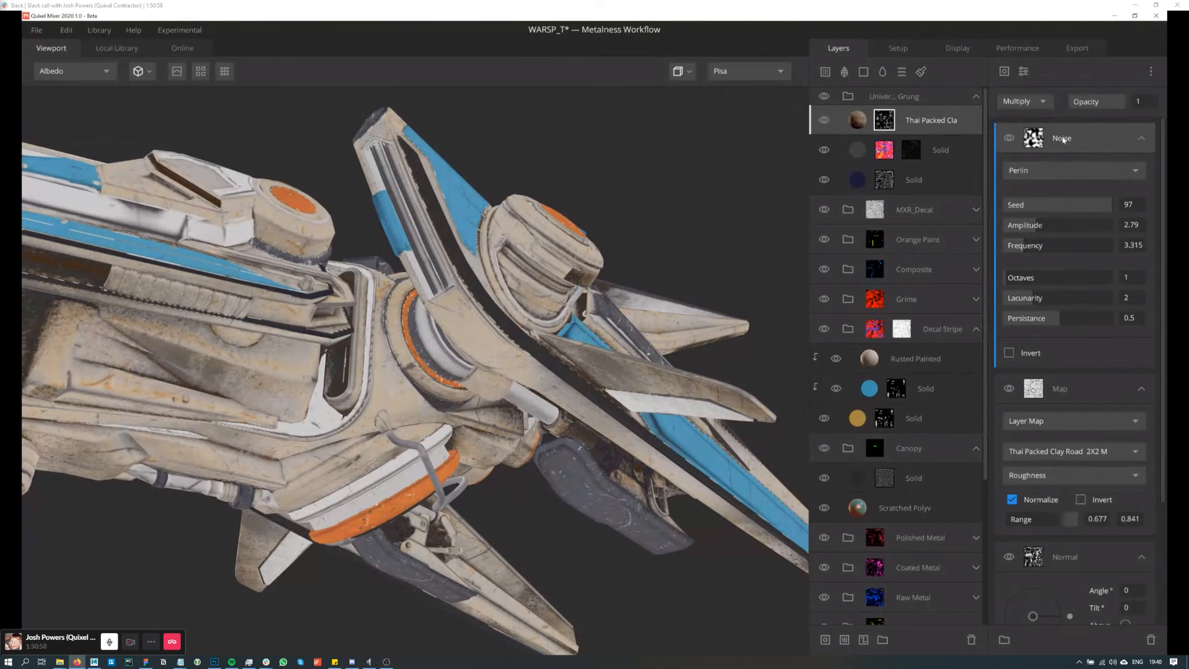
key("Delete")
mouse_move(558, 397)
middle_mouse_down()
mouse_move(565, 378)
mouse_move(563, 390)
middle_mouse_up()
left_click_drag(563, 391, 560, 410)
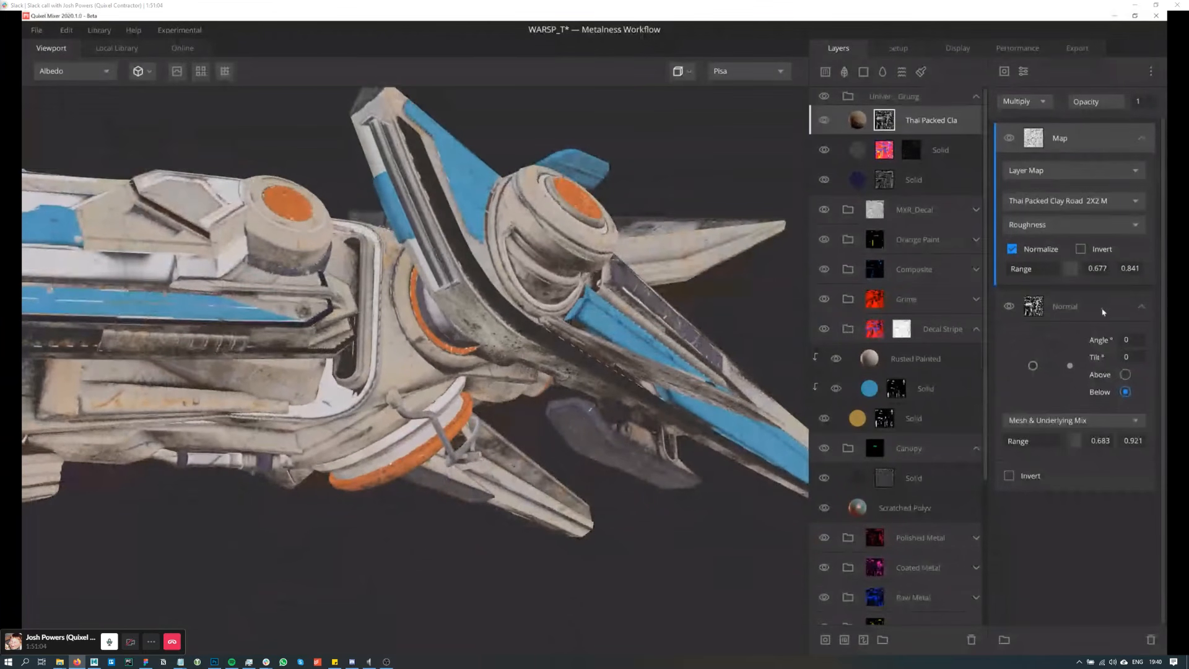
middle_click_drag(604, 382, 626, 410)
Step: Examine the available mask component types without adding one, and view the ship's rear wings and engines
left_click(1005, 71)
mouse_move(1042, 143)
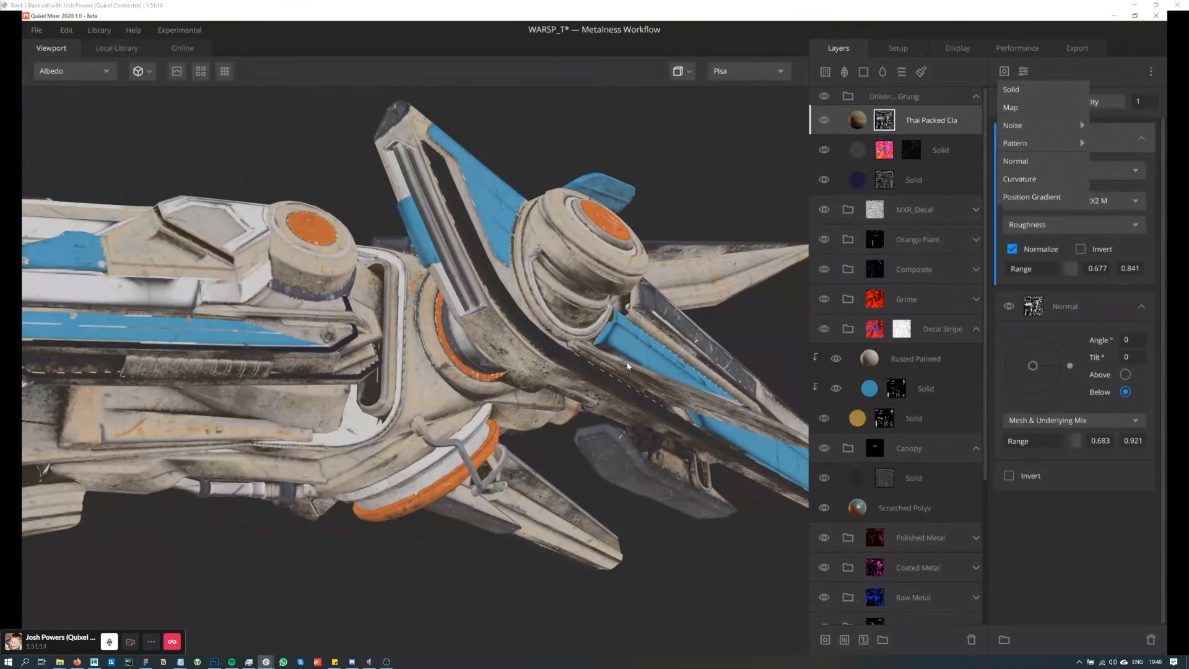
left_click_drag(628, 366, 568, 489)
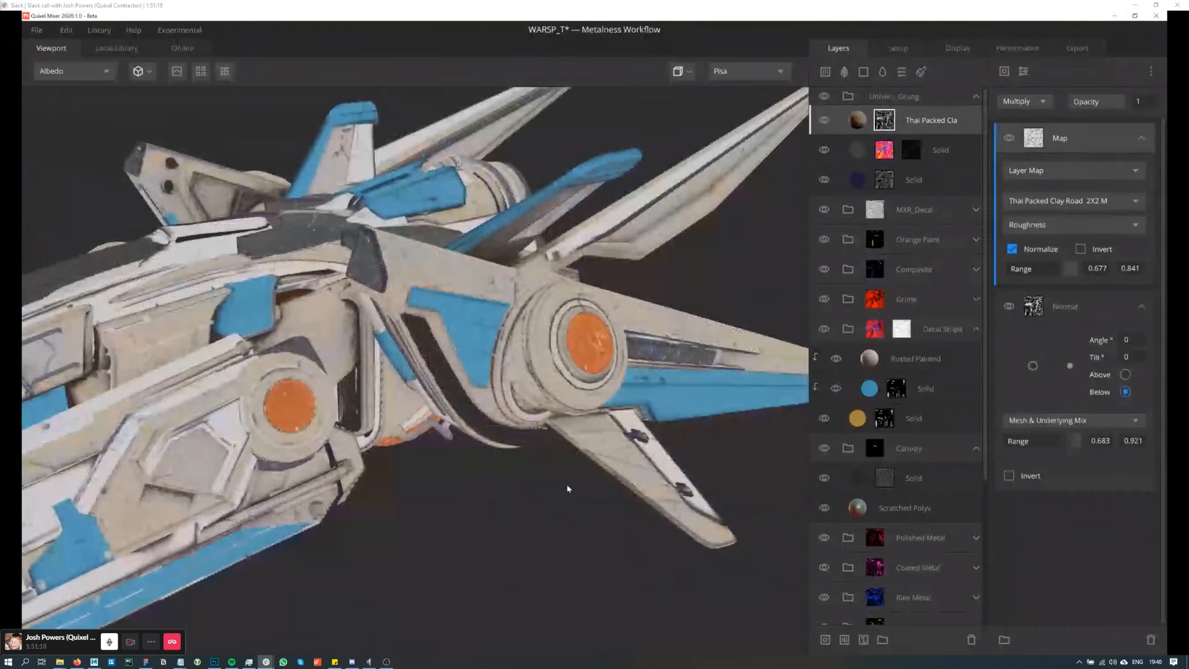
scroll(567, 489, "down", 3)
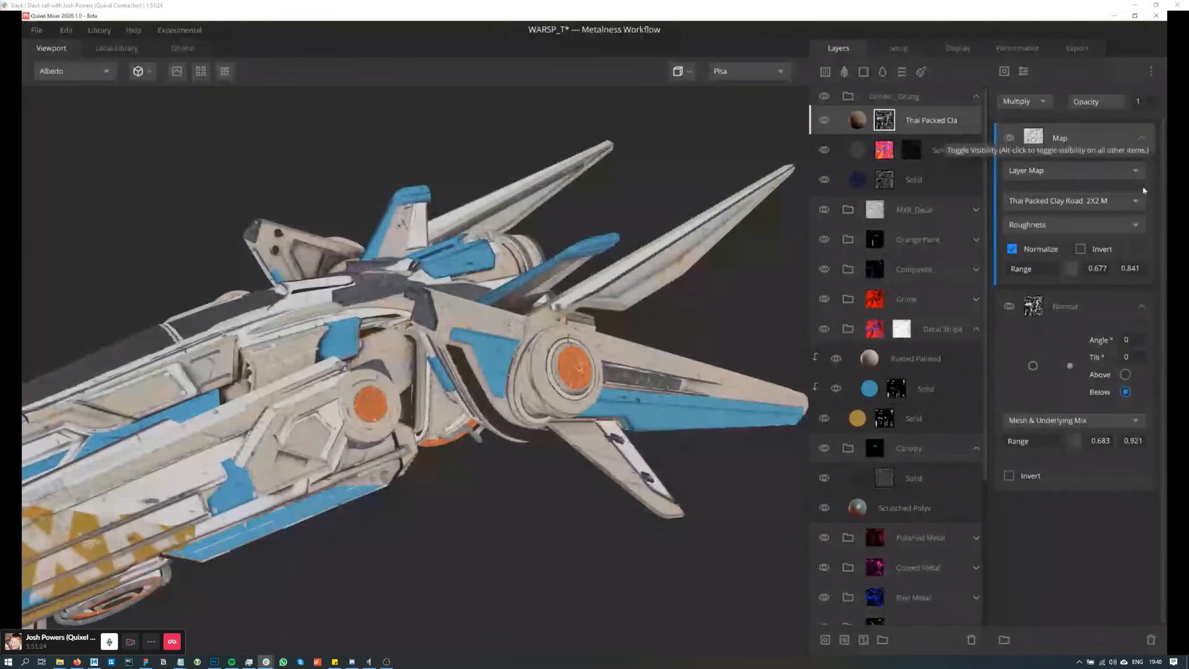
Step: Switch the Map component's source to Library Asset and browse the local library's Imperfection assets
left_click(1134, 206)
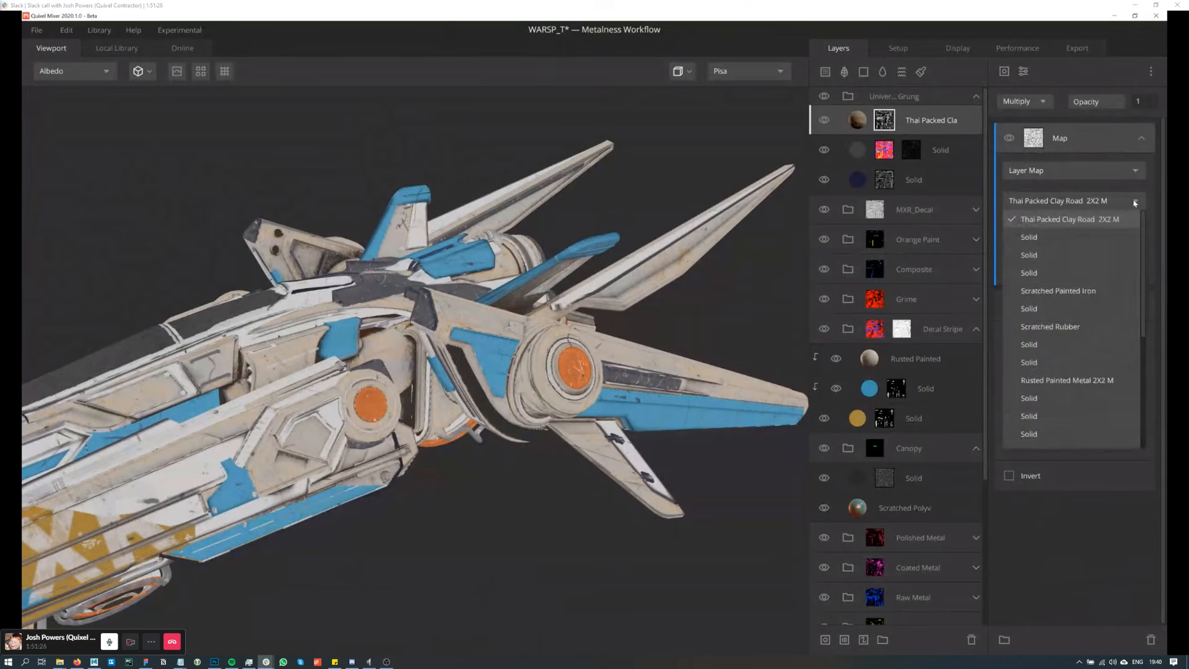
left_click(1128, 179)
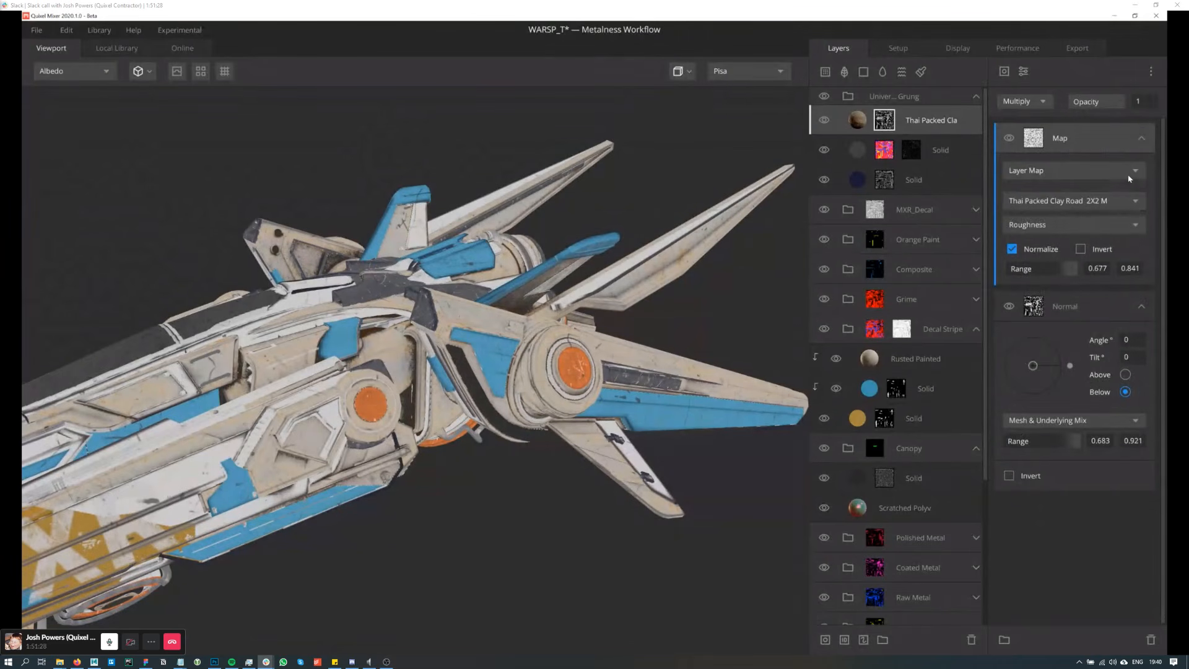
left_click(1131, 178)
left_click(1075, 227)
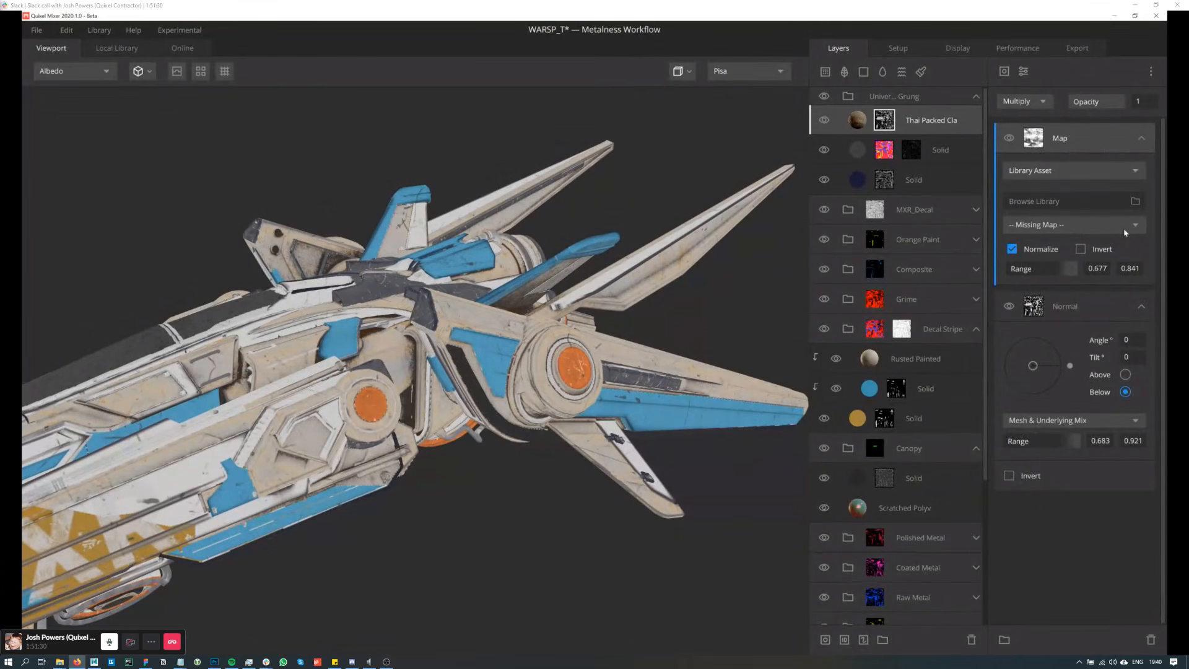
left_click(1135, 202)
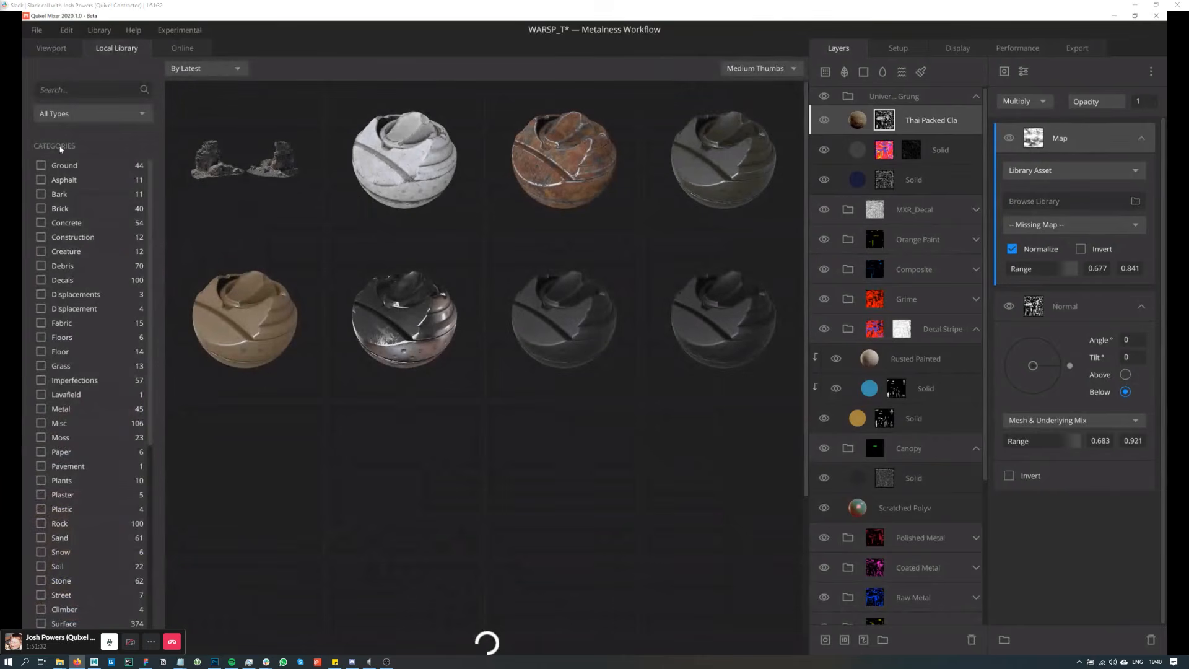
left_click(87, 114)
left_click(75, 208)
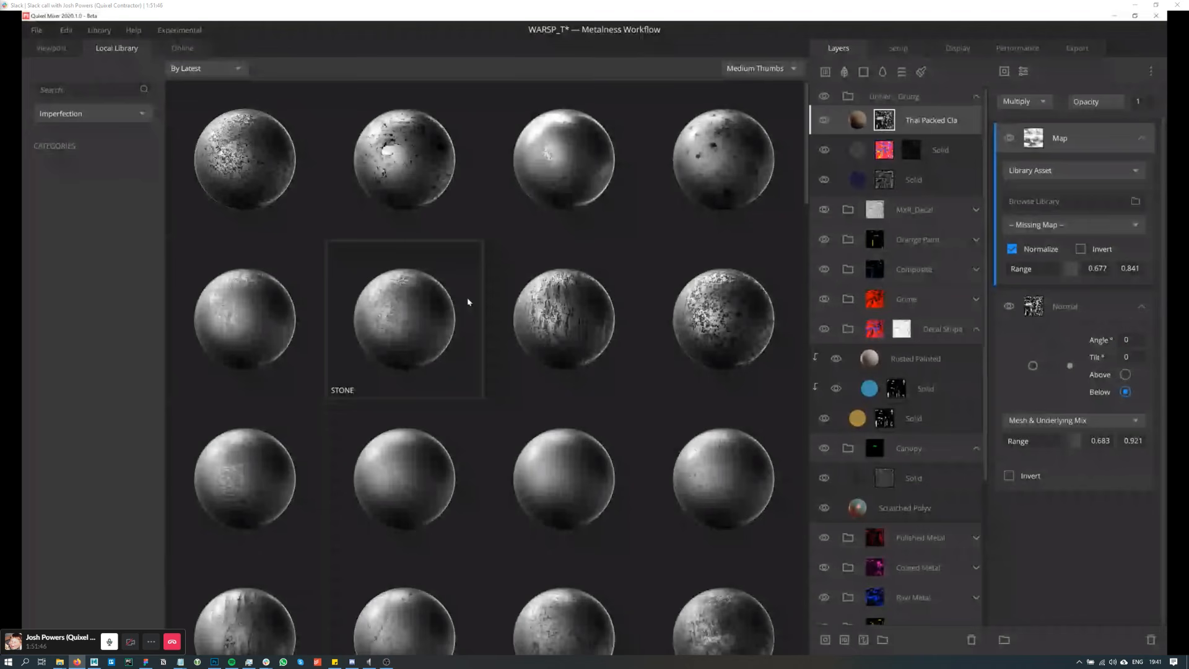
Step: Return the Map component's source to Layer Map and check its source layer choices
left_click(1075, 170)
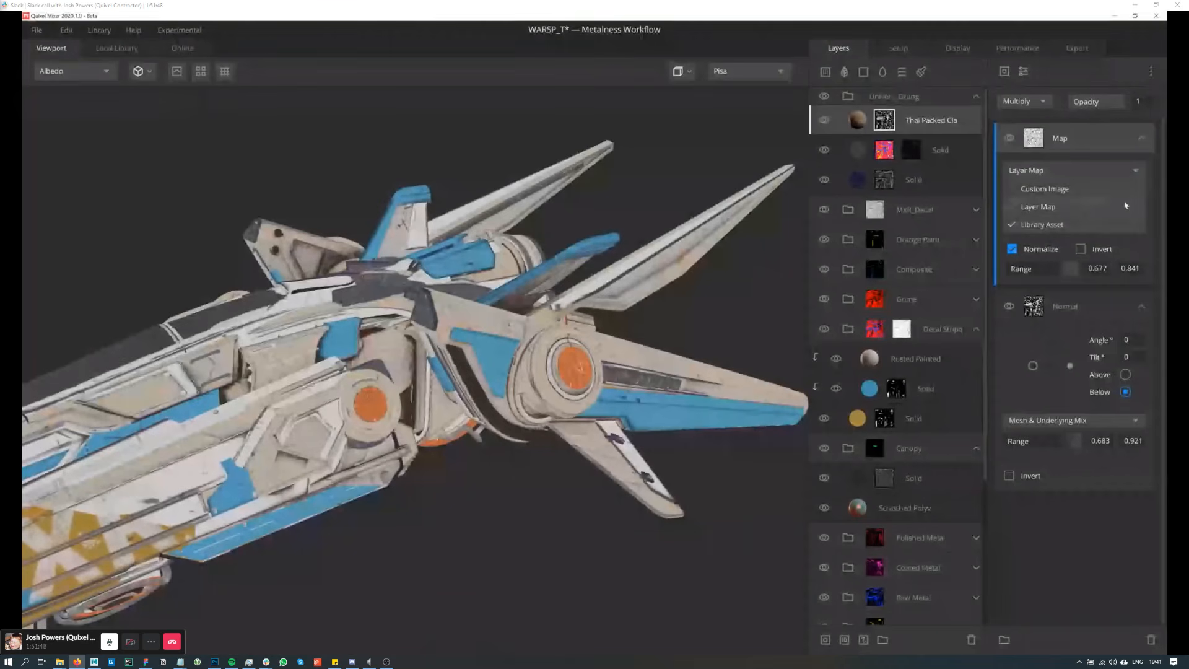
left_click(1090, 207)
left_click_drag(573, 424, 468, 271)
left_click(1136, 208)
left_click(1144, 203)
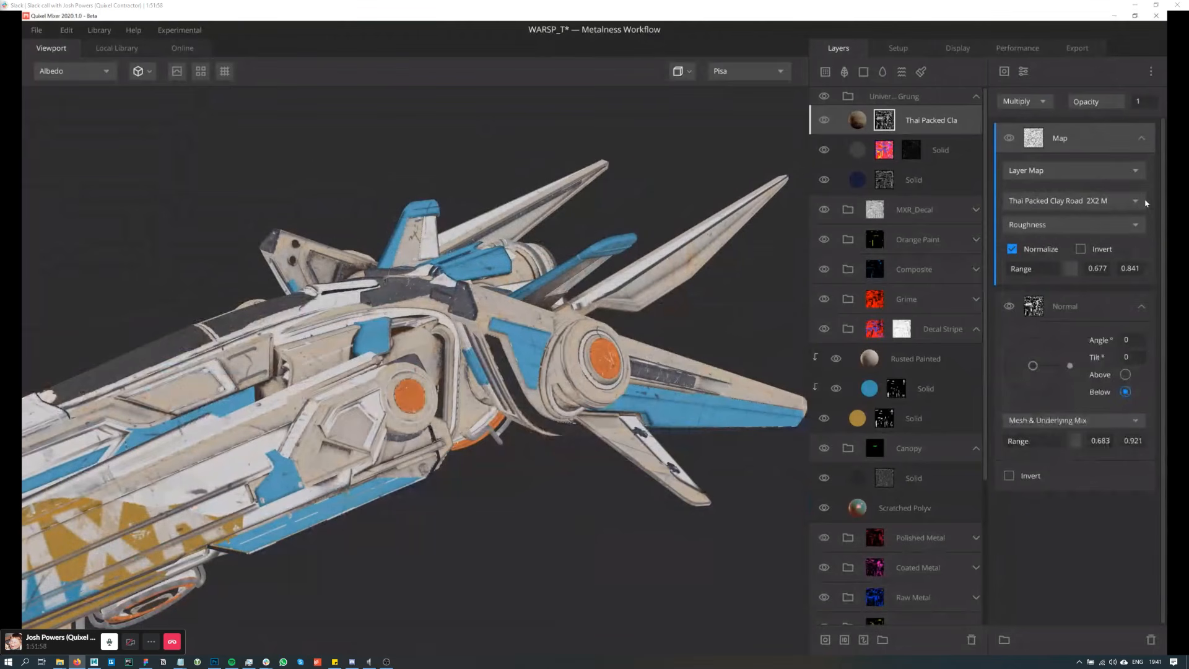
Step: Examine the ship's rear wings and engines and the whole model in Albedo view
middle_click_drag(638, 317, 660, 289)
left_click_drag(661, 289, 637, 304)
middle_click_drag(674, 308, 651, 309)
left_click_drag(675, 357, 508, 347)
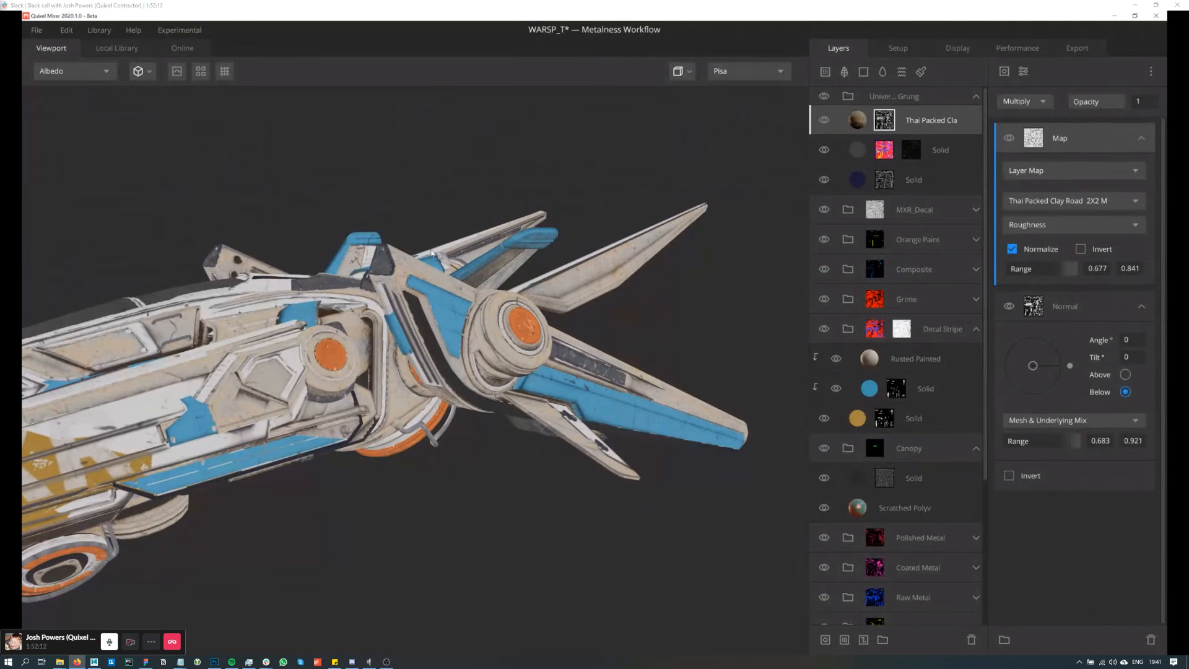
left_click_drag(436, 376, 626, 433)
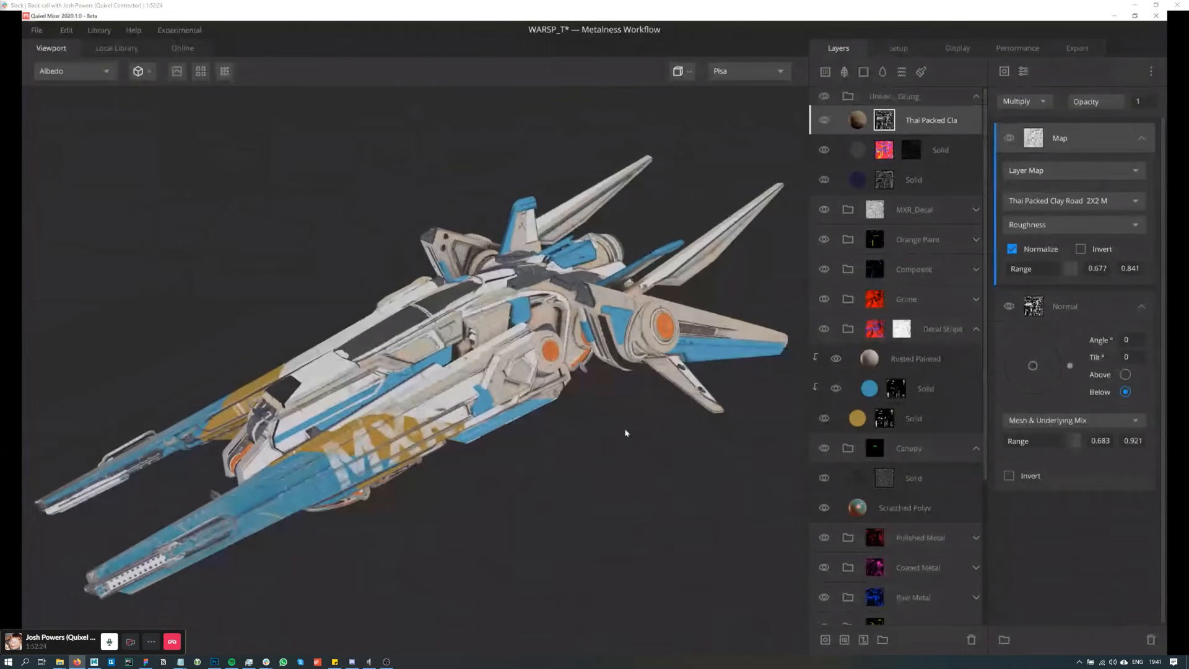
Step: Show the spaceship in PBR Metalness view and inspect it under rotated environment lighting
key("1")
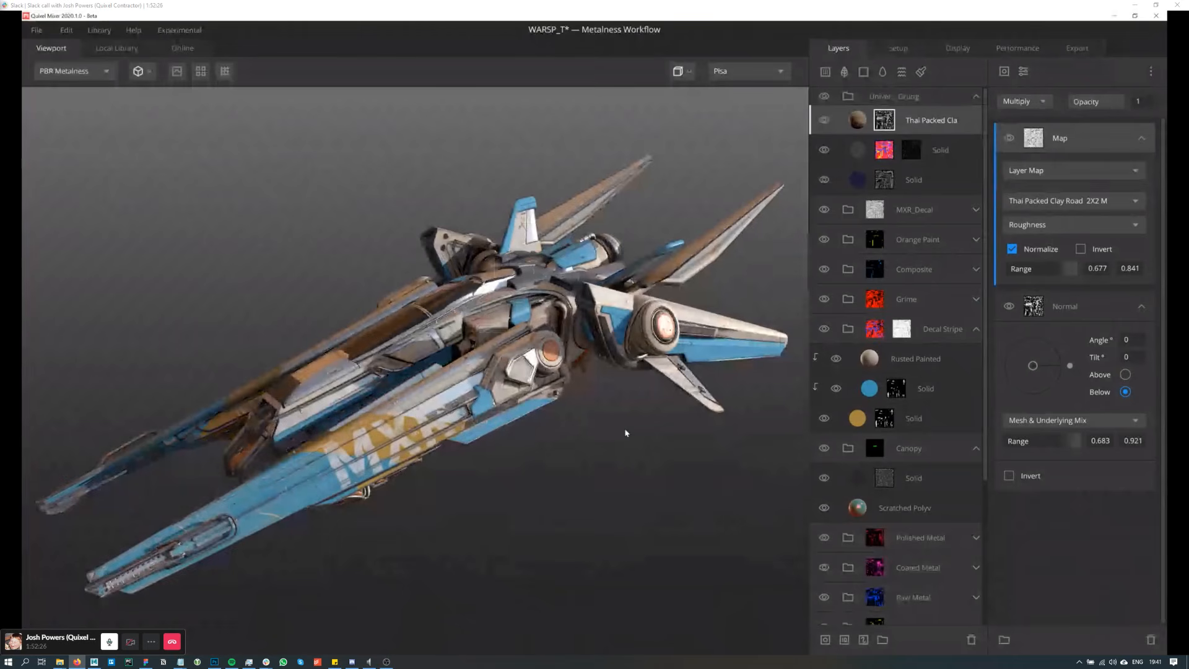
left_click_drag(625, 432, 627, 440)
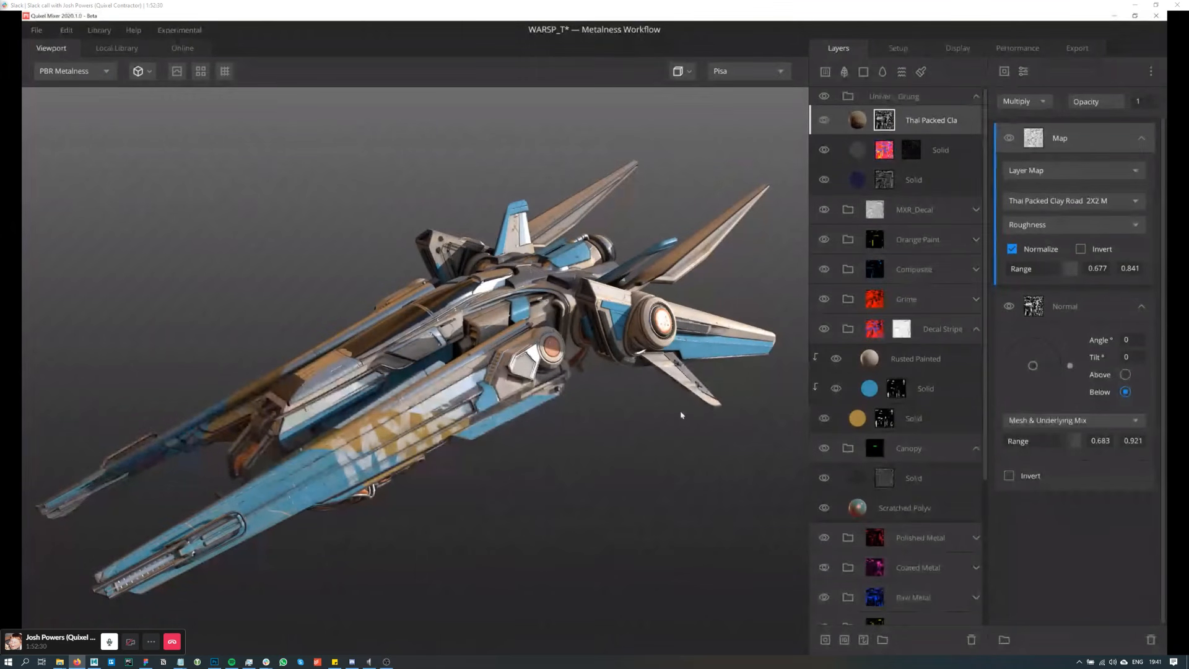
right_click_drag(674, 414, 768, 403, "shift")
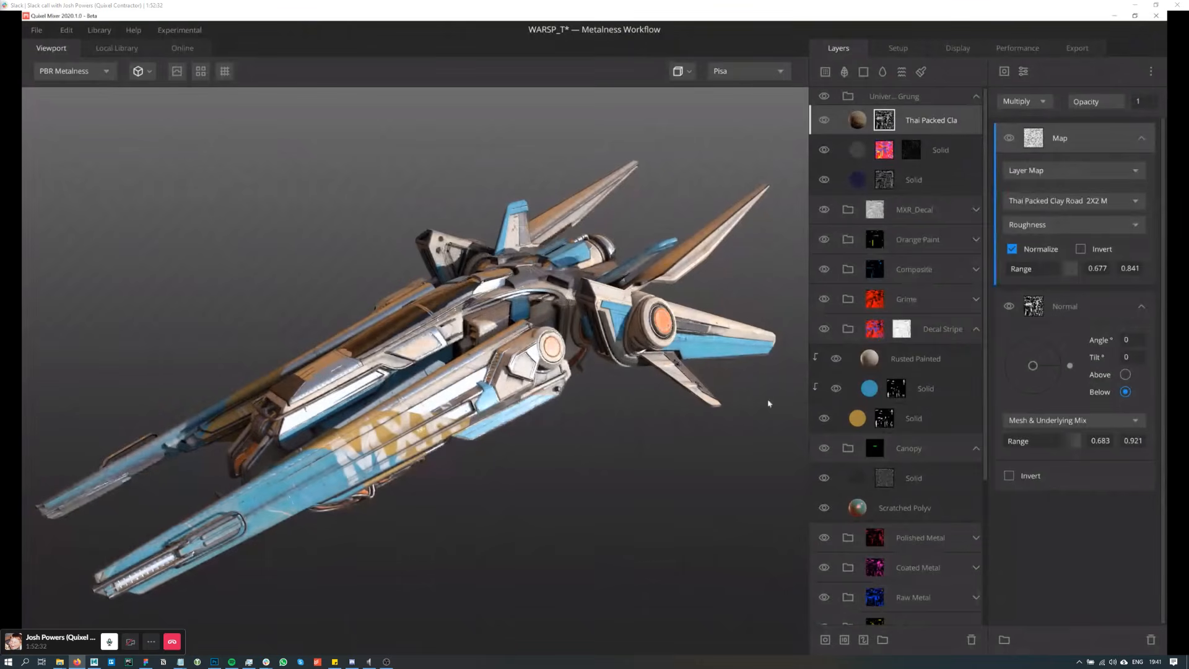
mouse_move(597, 443)
left_mouse_down()
mouse_move(571, 443)
mouse_move(599, 440)
left_mouse_up()
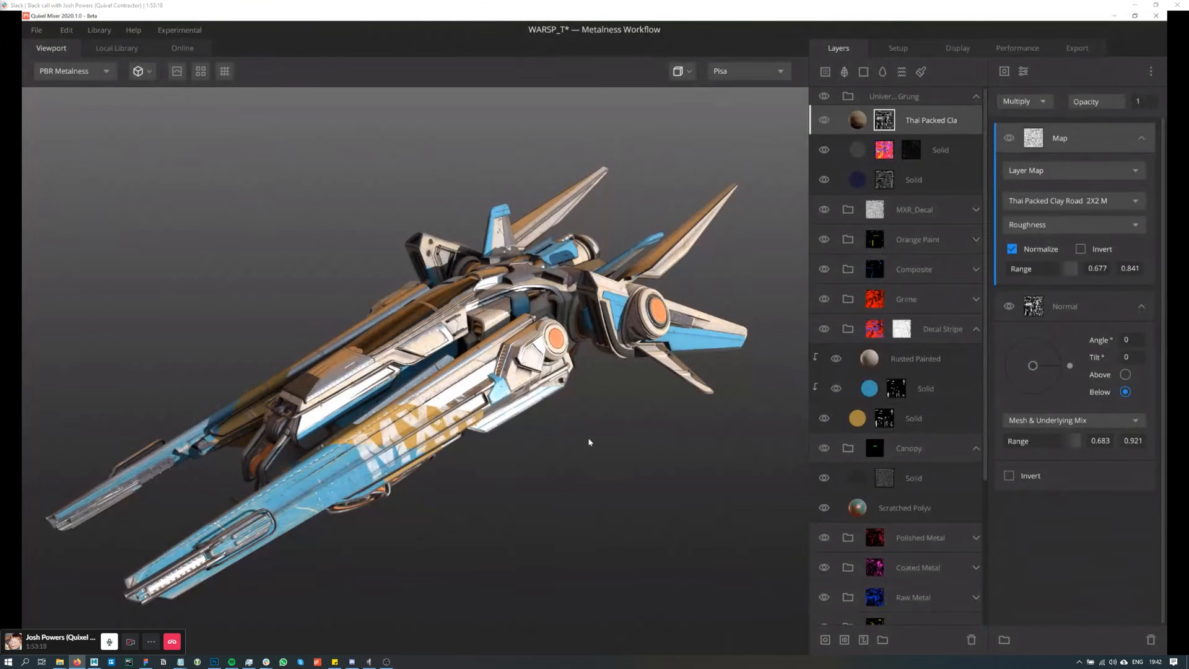
mouse_move(582, 447)
left_mouse_down()
mouse_move(584, 462)
mouse_move(594, 444)
left_mouse_up()
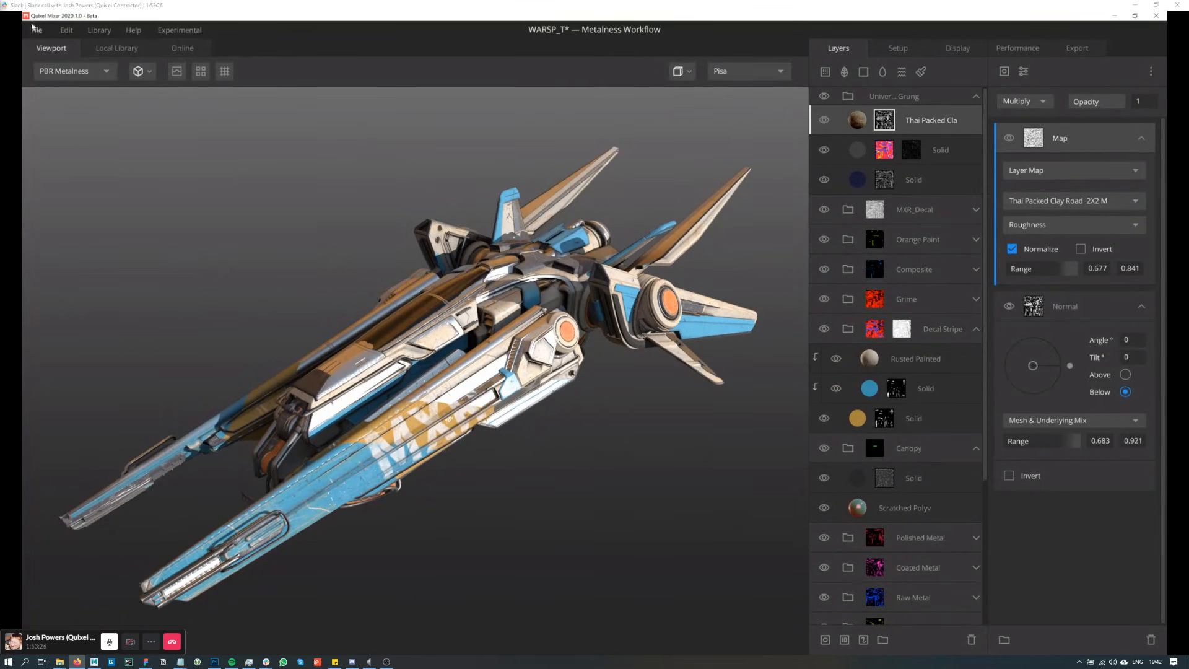
Step: Open the Surface_Forest_Floor mix from the LS_Samples project
left_click(35, 28)
mouse_move(38, 28)
left_click(152, 76)
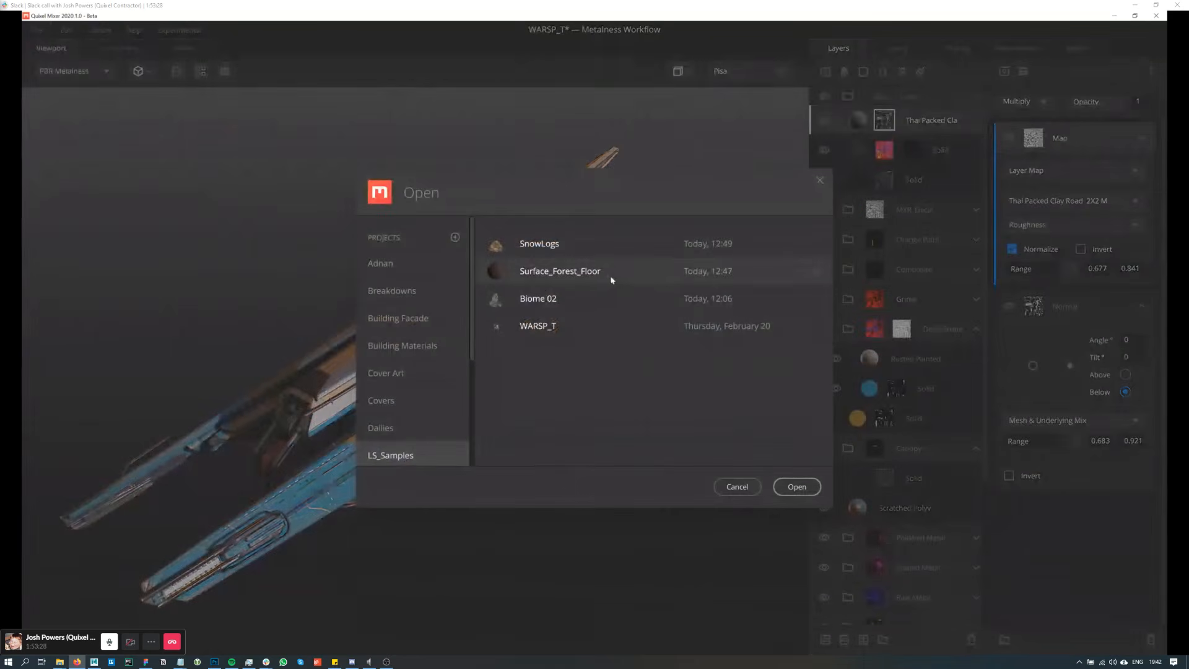
left_click(797, 487)
left_click(683, 407)
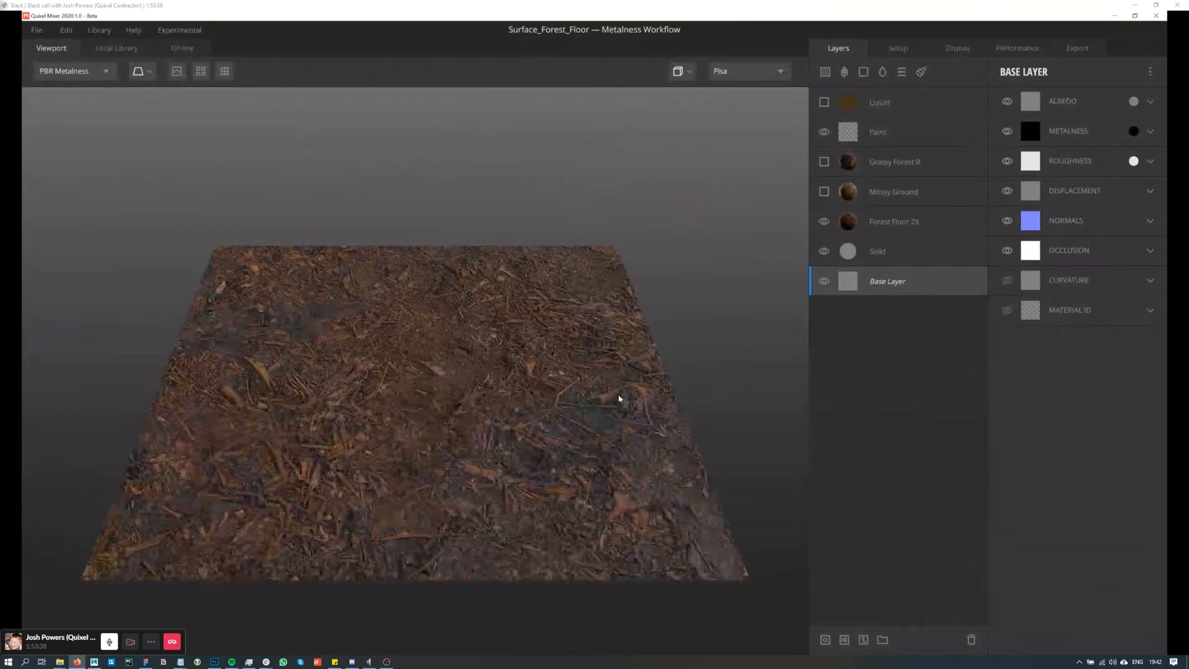
Step: Check the Forest Floor layer's settings, and make the Mossy Ground layer visible and select it
mouse_move(619, 398)
left_mouse_down()
mouse_move(603, 396)
mouse_move(600, 419)
mouse_move(599, 390)
left_mouse_up()
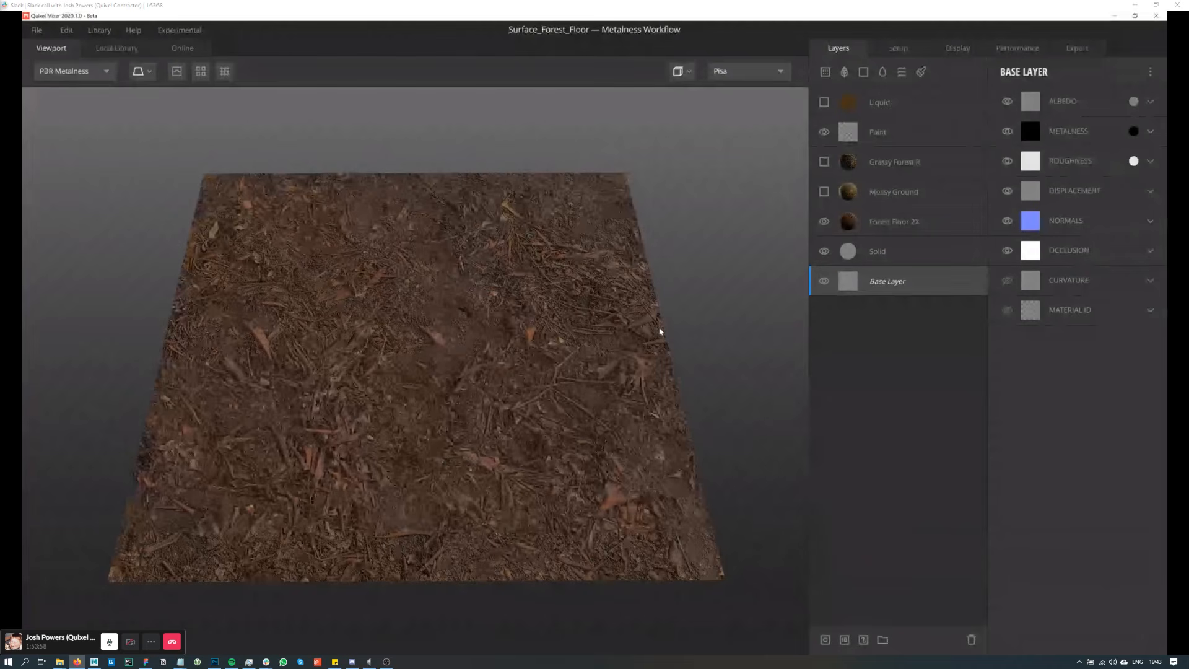
scroll(660, 331, "up", 3)
scroll(658, 344, "up", 2)
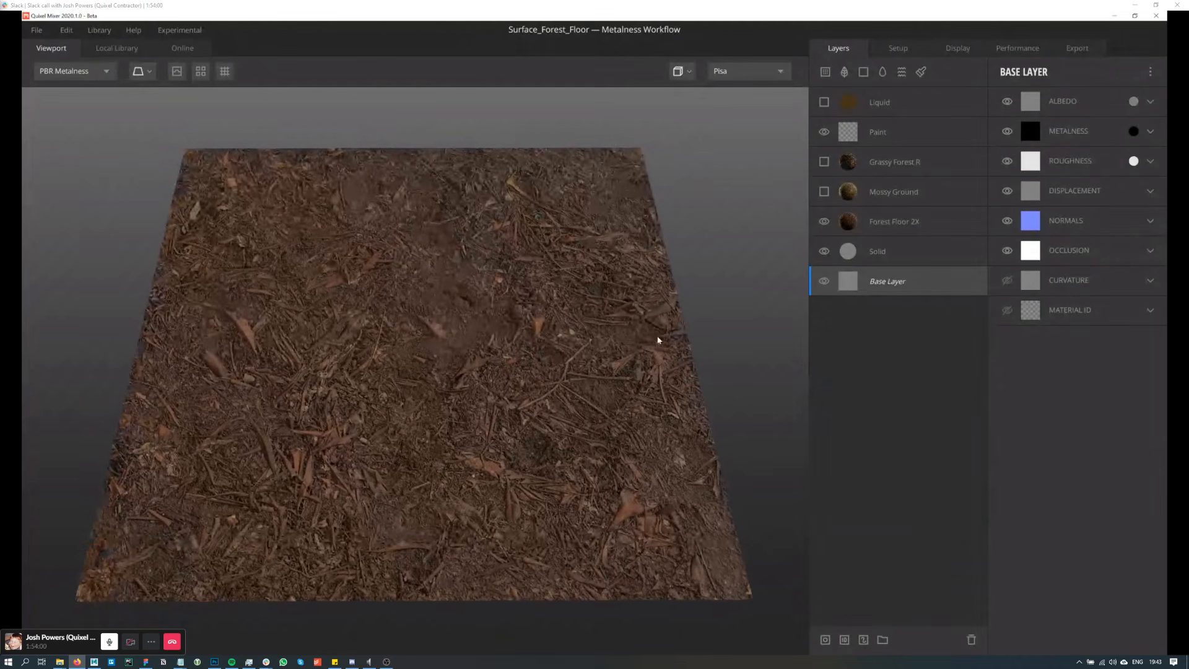
scroll(656, 339, "down", 2)
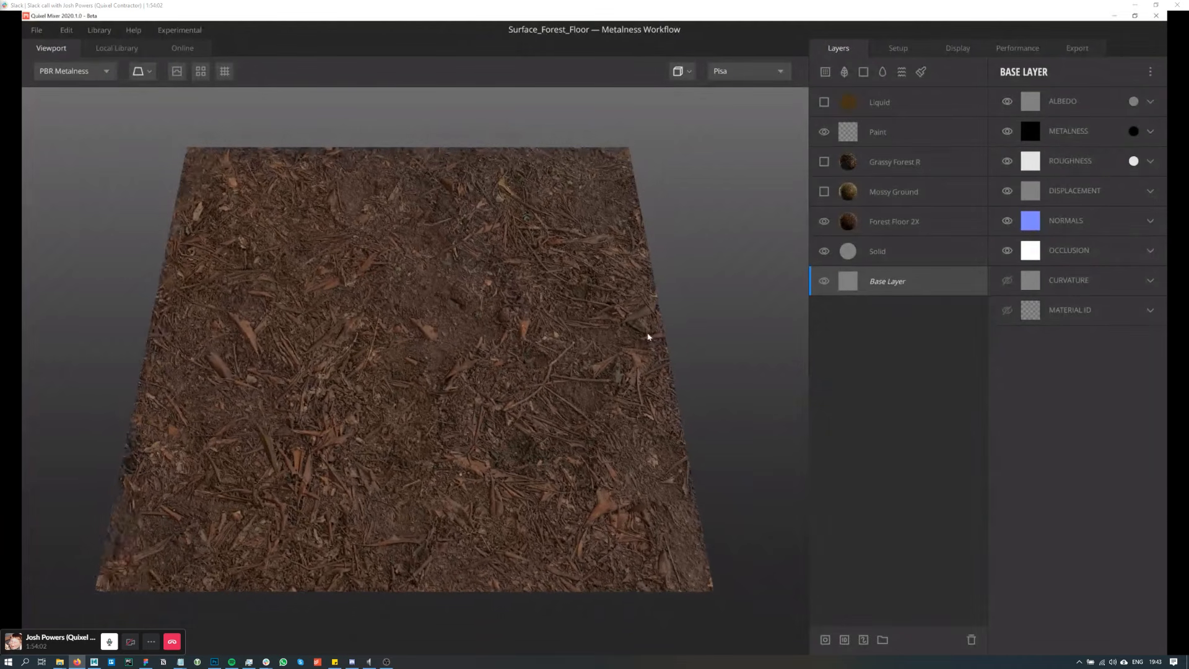
scroll(649, 337, "up", 1)
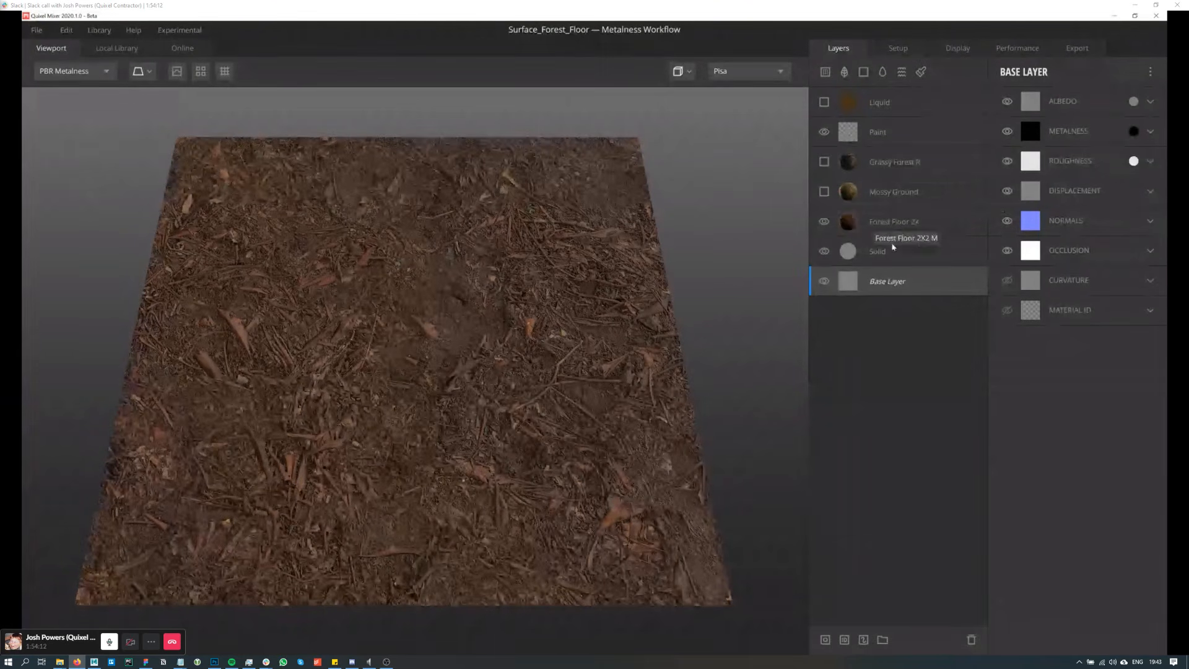
left_click(888, 223)
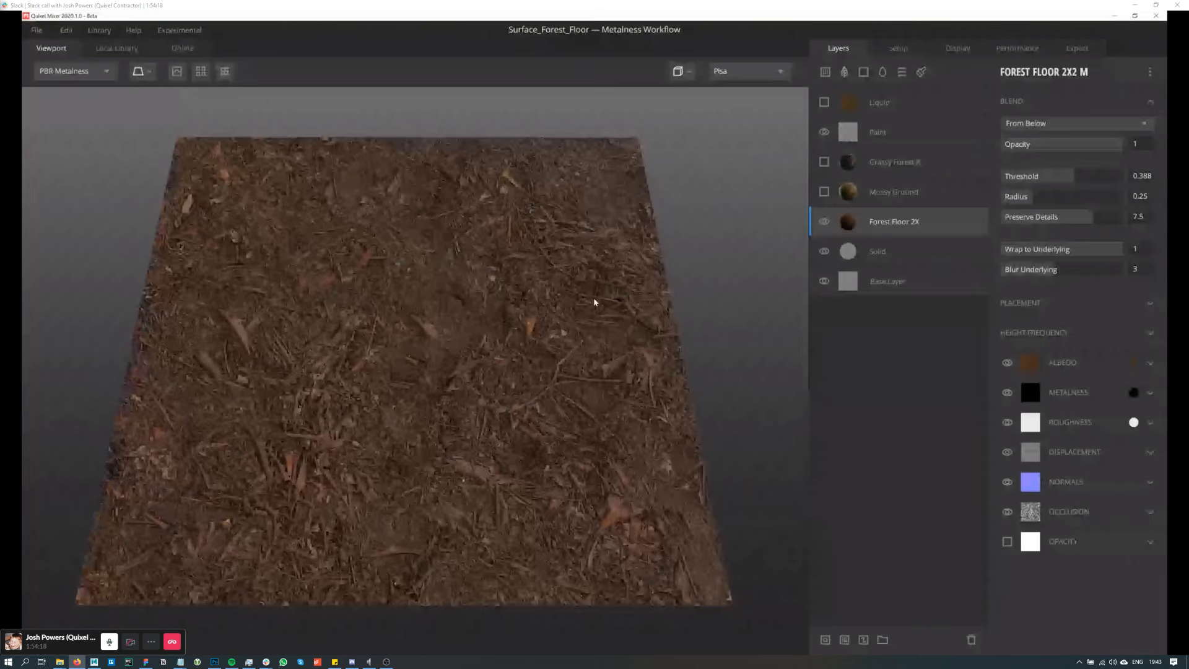
left_click(824, 191)
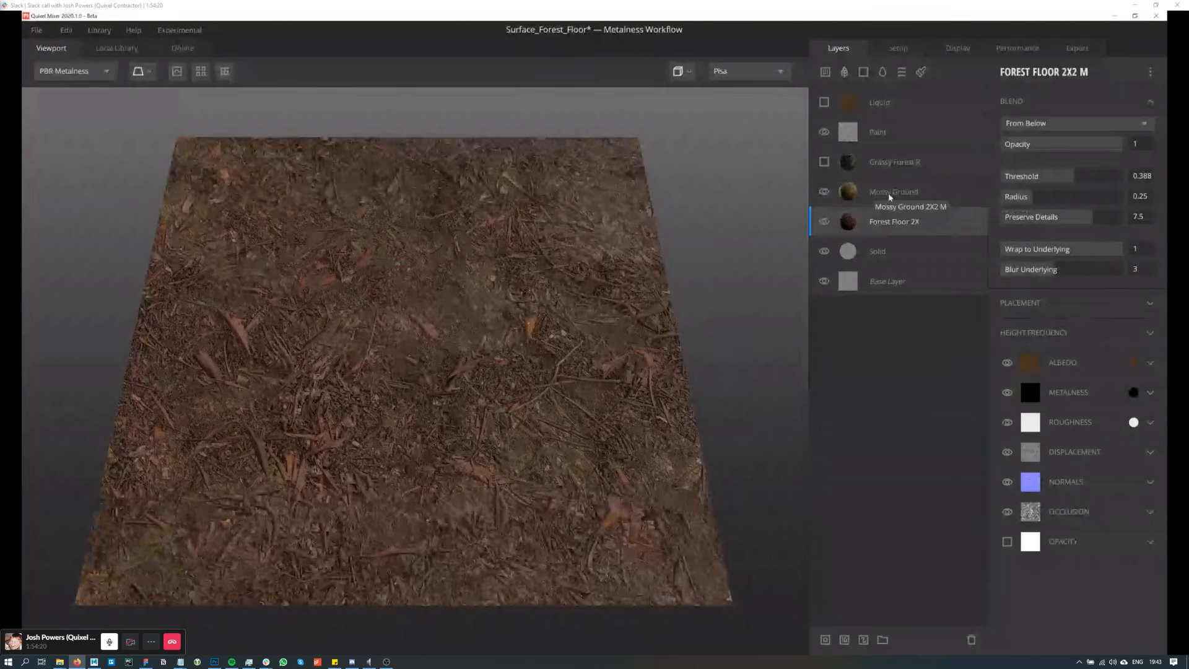
left_click(889, 196)
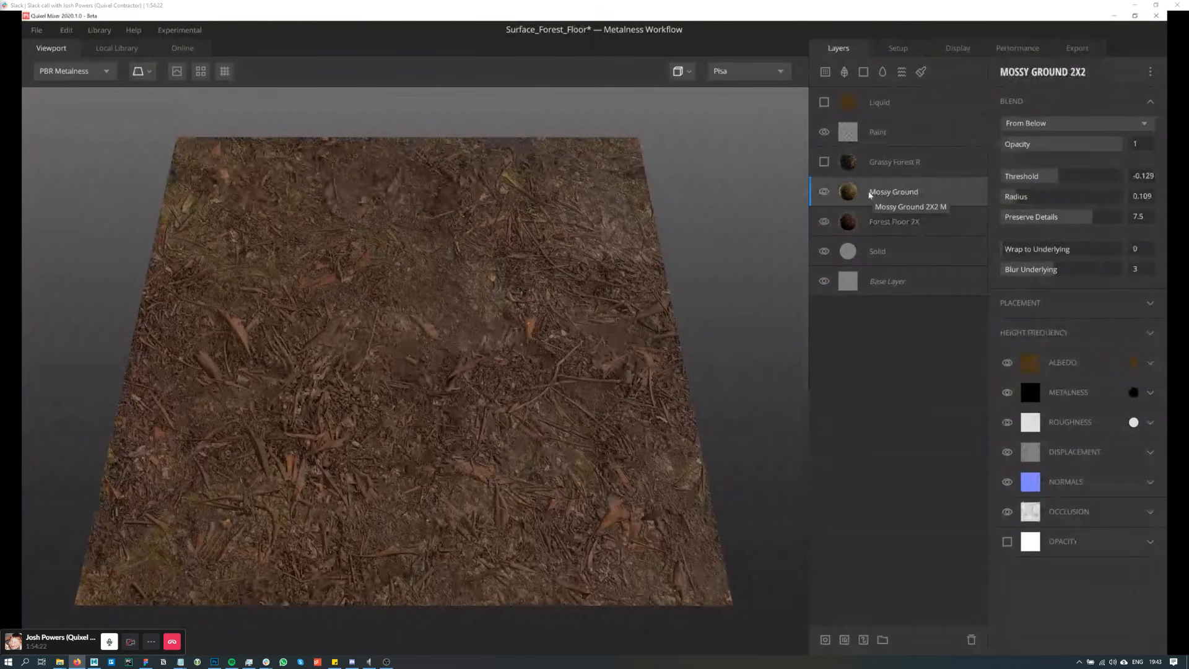
left_click_drag(521, 302, 531, 308, "alt")
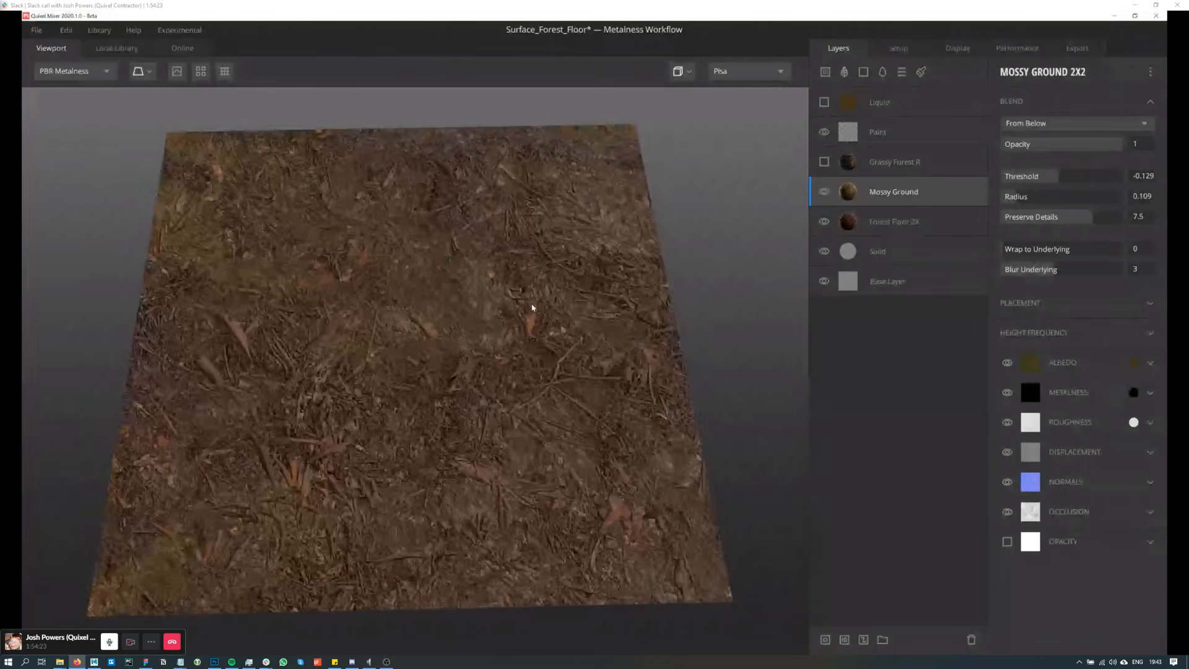
Step: Make the Grassy Forest Roots layer visible and turn on the displacement preview
left_click(825, 162)
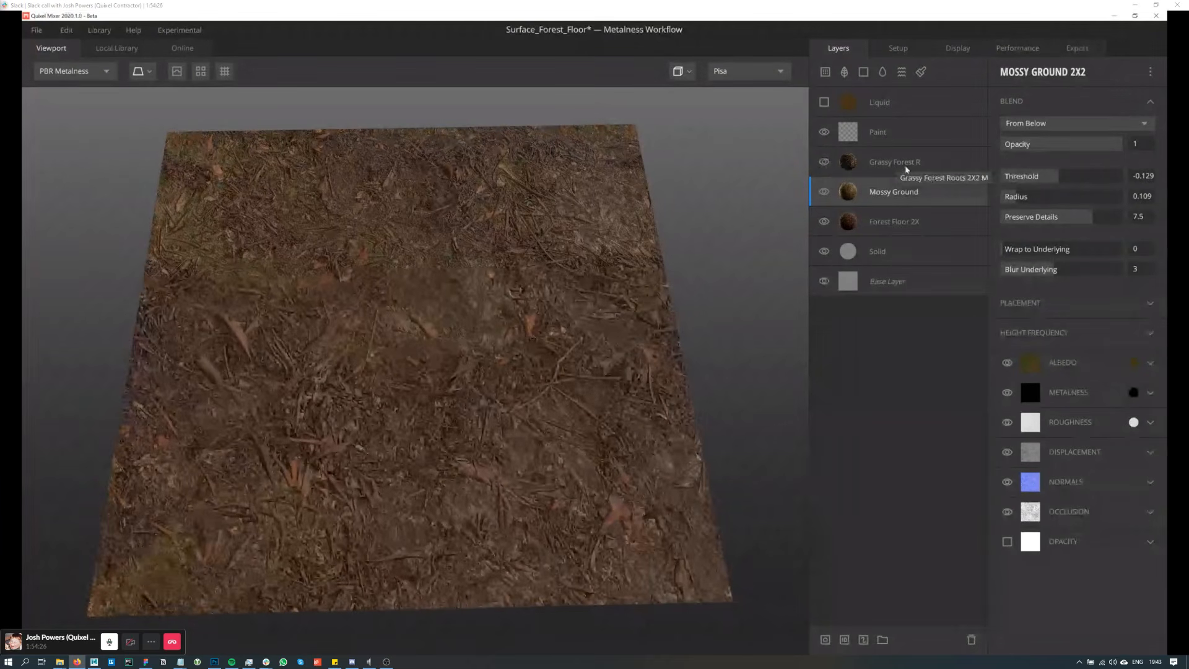
left_click(903, 165)
left_click_drag(457, 399, 483, 346, "alt")
left_click(177, 72)
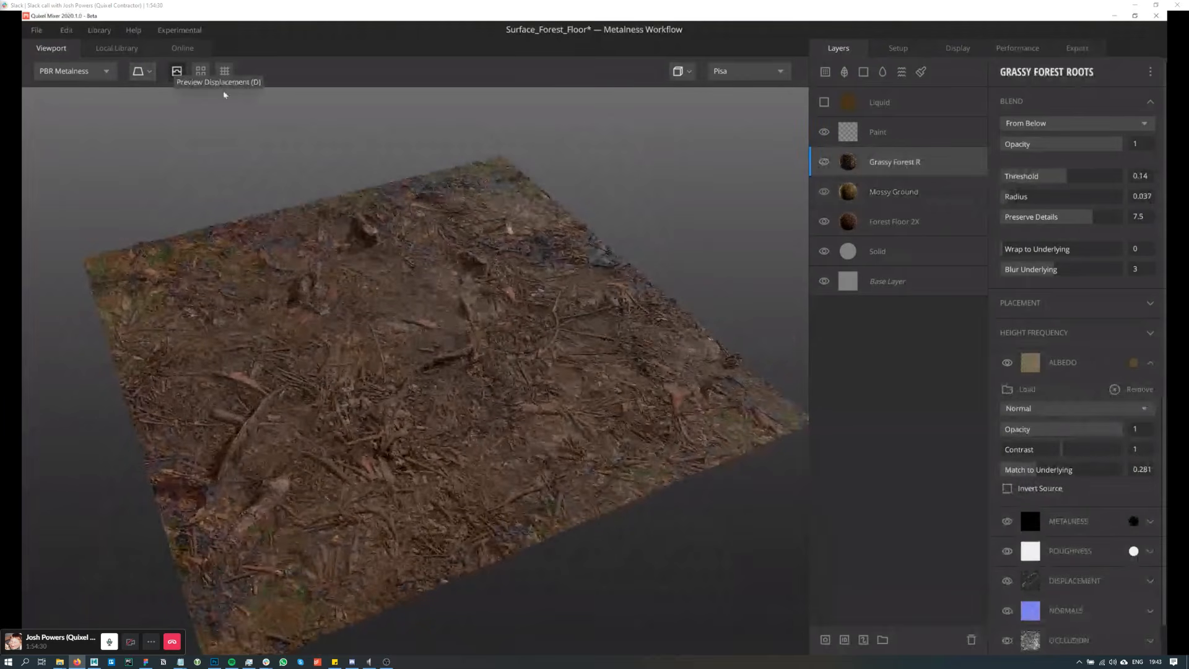
left_click_drag(506, 266, 449, 258, "alt")
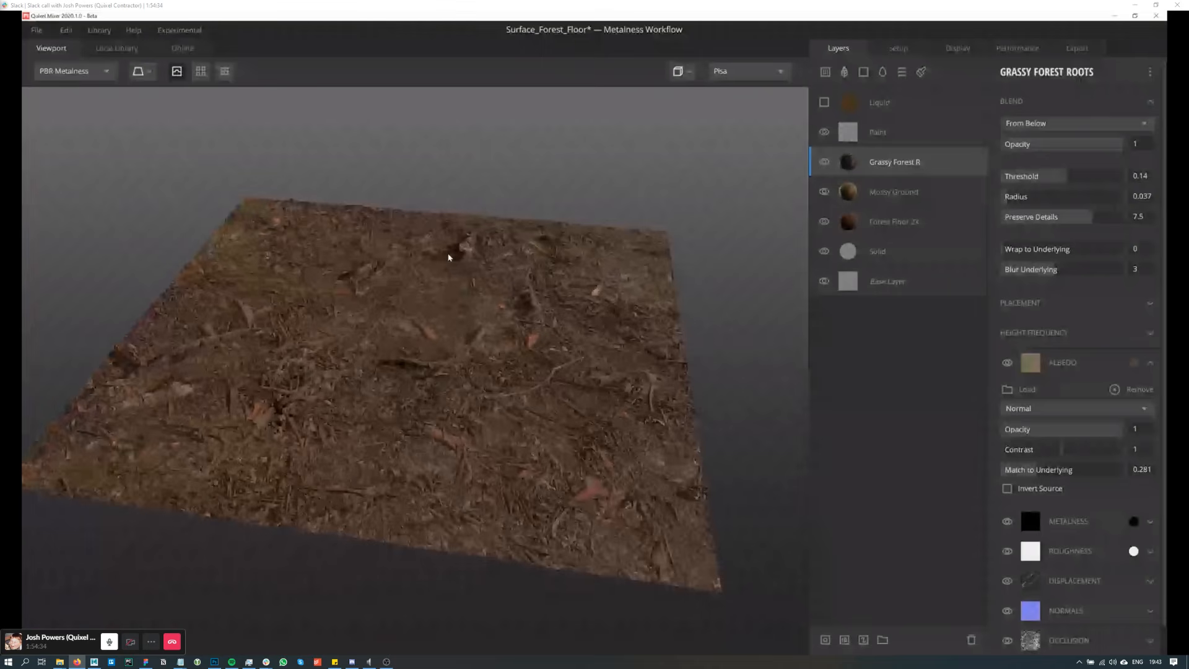
left_click_drag(450, 257, 422, 310, "alt")
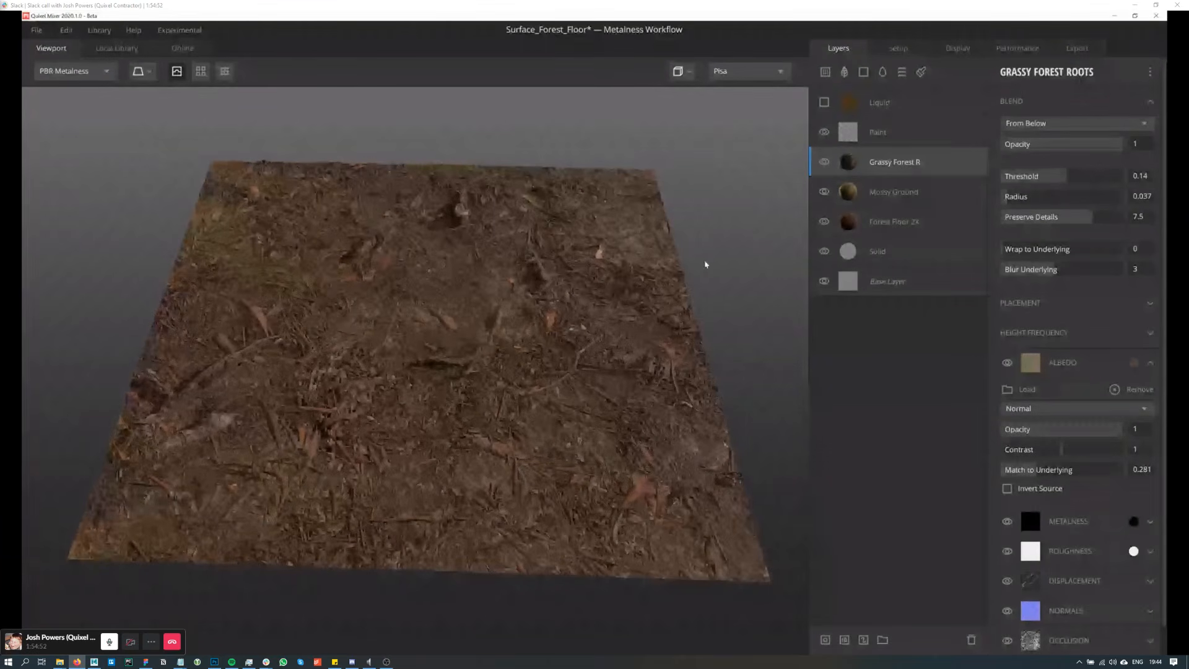
Step: Compare the Mossy Ground and Grassy Forest Roots layers and examine the displaced forest floor from several angles
left_click(914, 193)
left_click(926, 165)
left_click_drag(541, 316, 513, 323)
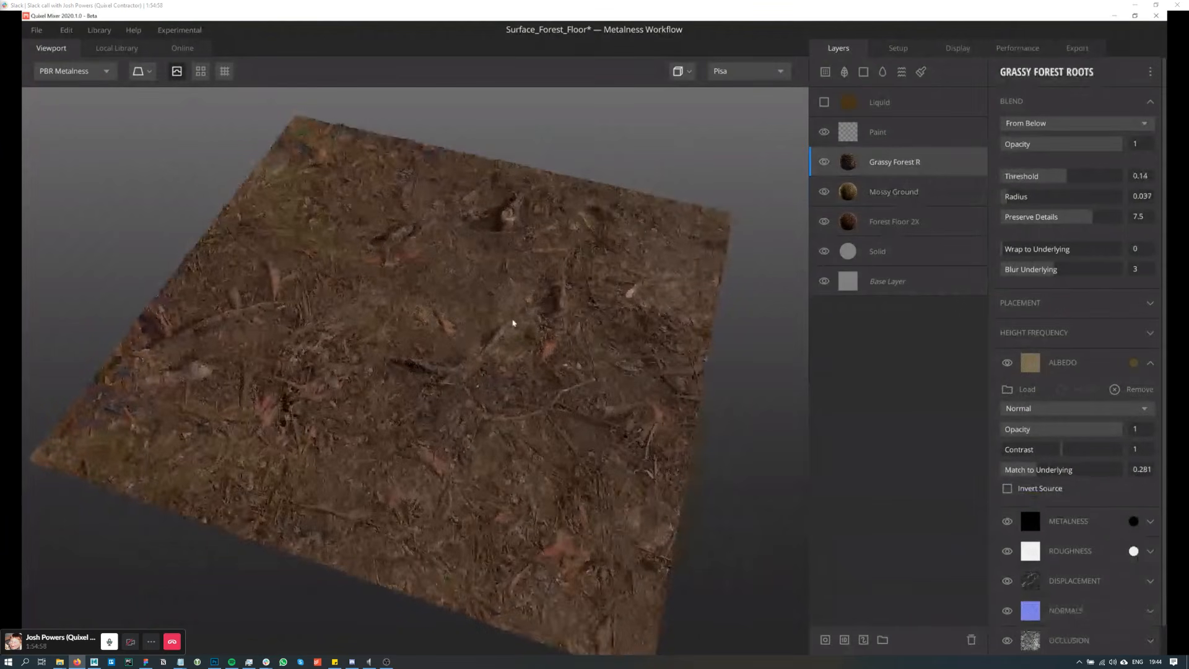
left_click_drag(513, 323, 541, 341)
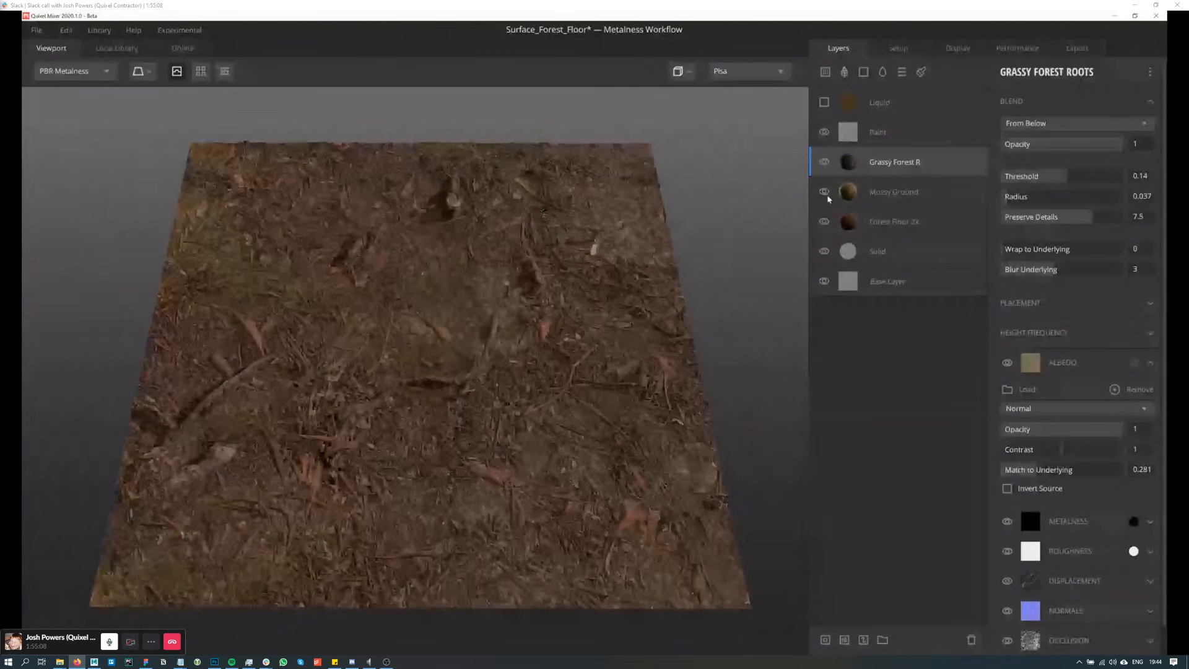
left_click_drag(554, 273, 589, 301)
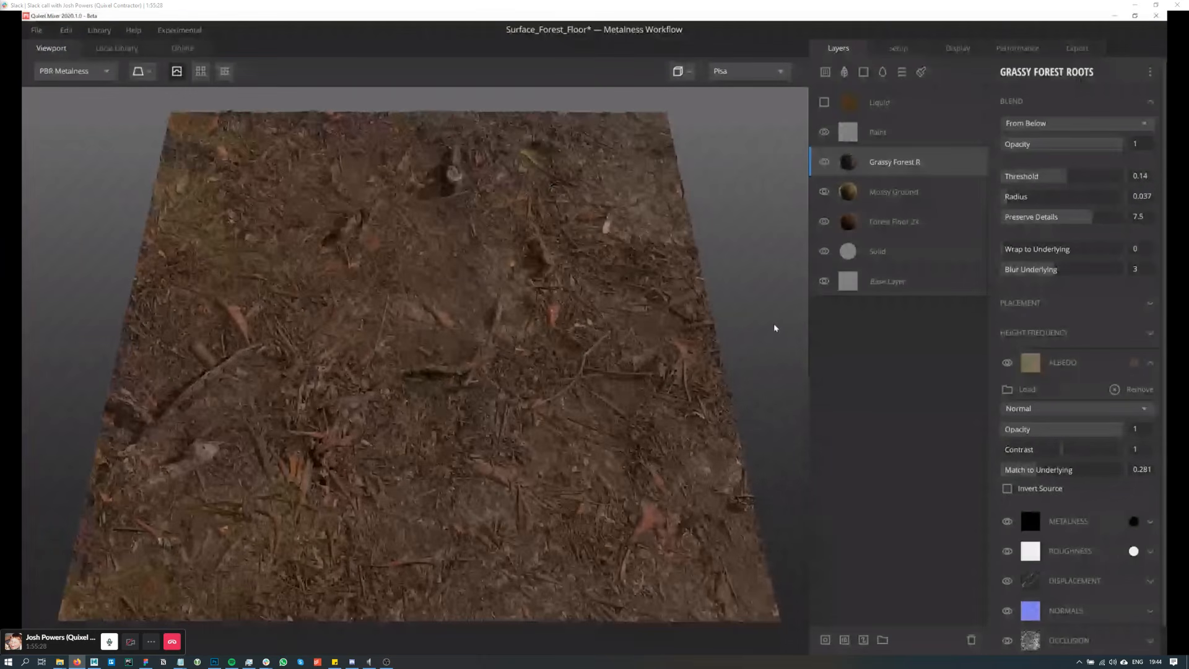
mouse_move(700, 325)
left_mouse_down("alt")
mouse_move(712, 344)
mouse_move(712, 335)
left_mouse_up("alt")
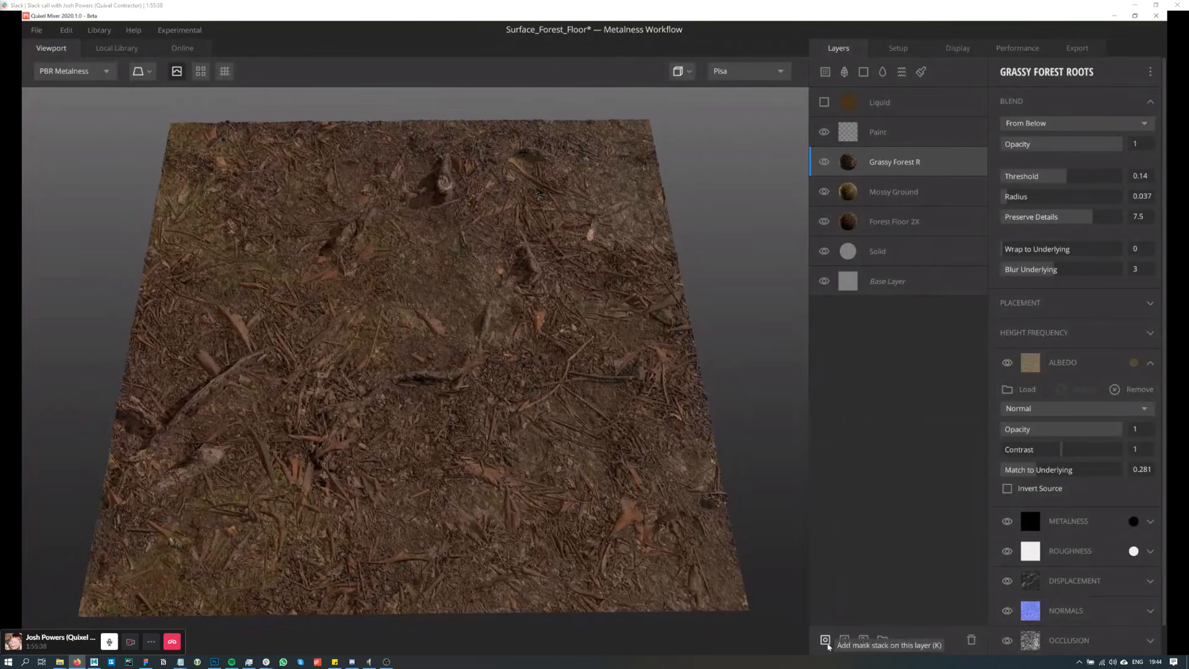
Step: Try a mask stack on the Grassy Forest Roots layer, look through its component types, and delete the mask
left_click(826, 641)
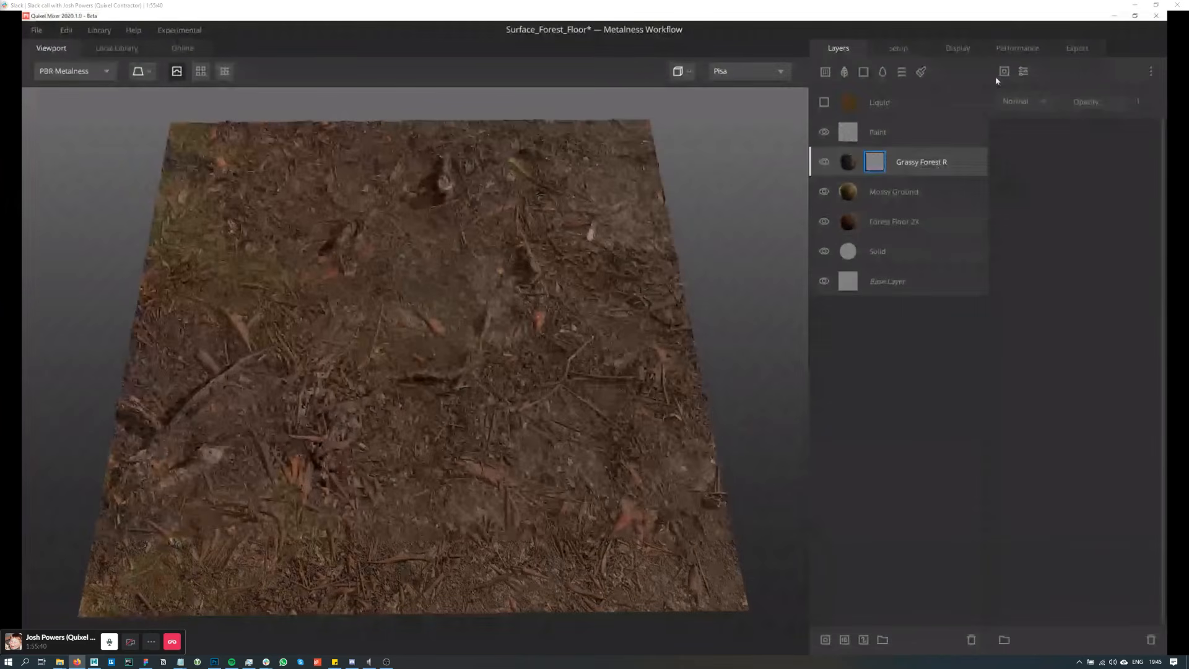
left_click(1003, 73)
mouse_move(1038, 126)
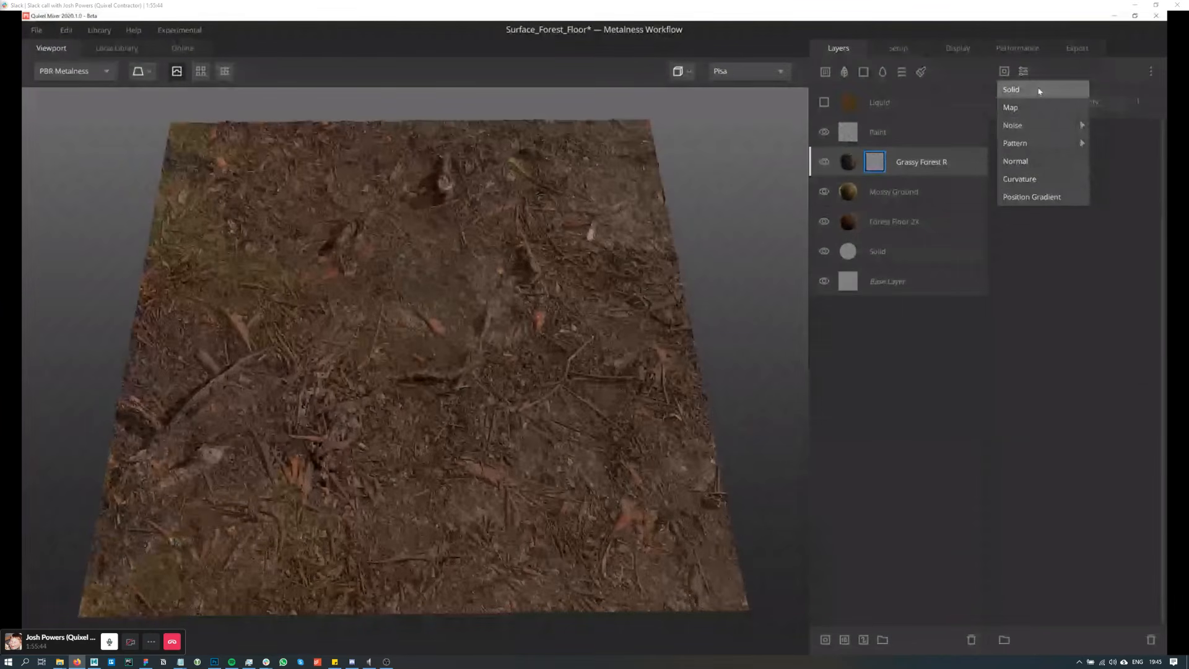
left_click(877, 170)
key("Delete")
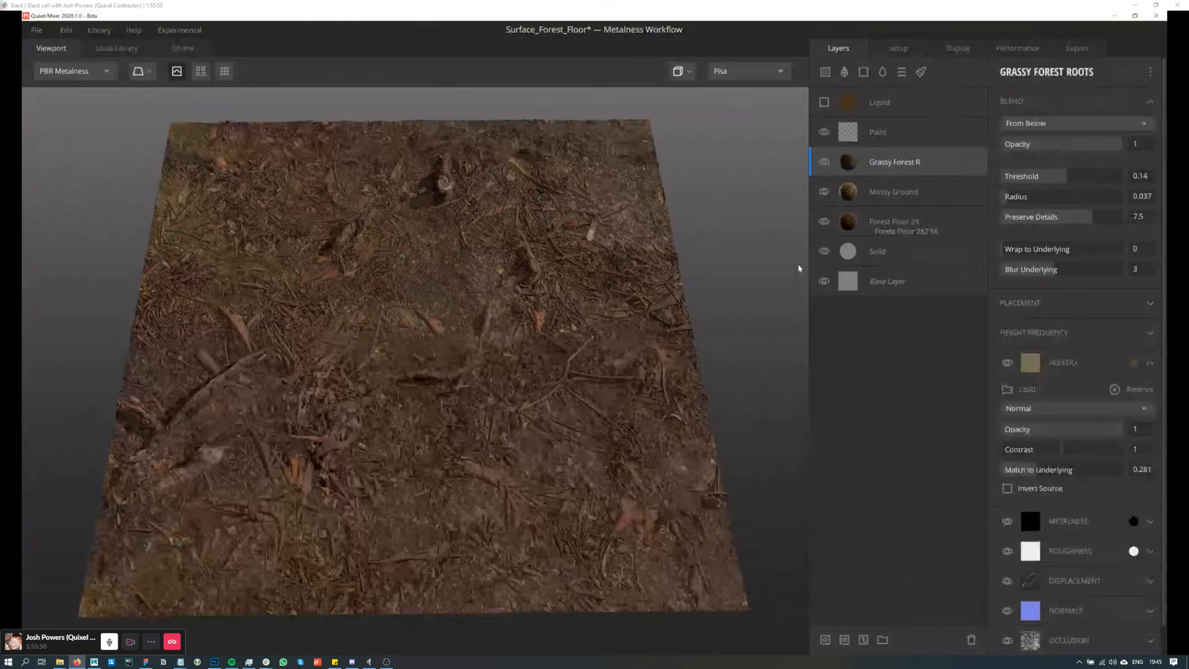
Step: Make the Liquid layer visible, check its settings, and select the Paint layer beneath it
middle_click_drag(619, 317, 605, 303)
left_click_drag(605, 303, 604, 301)
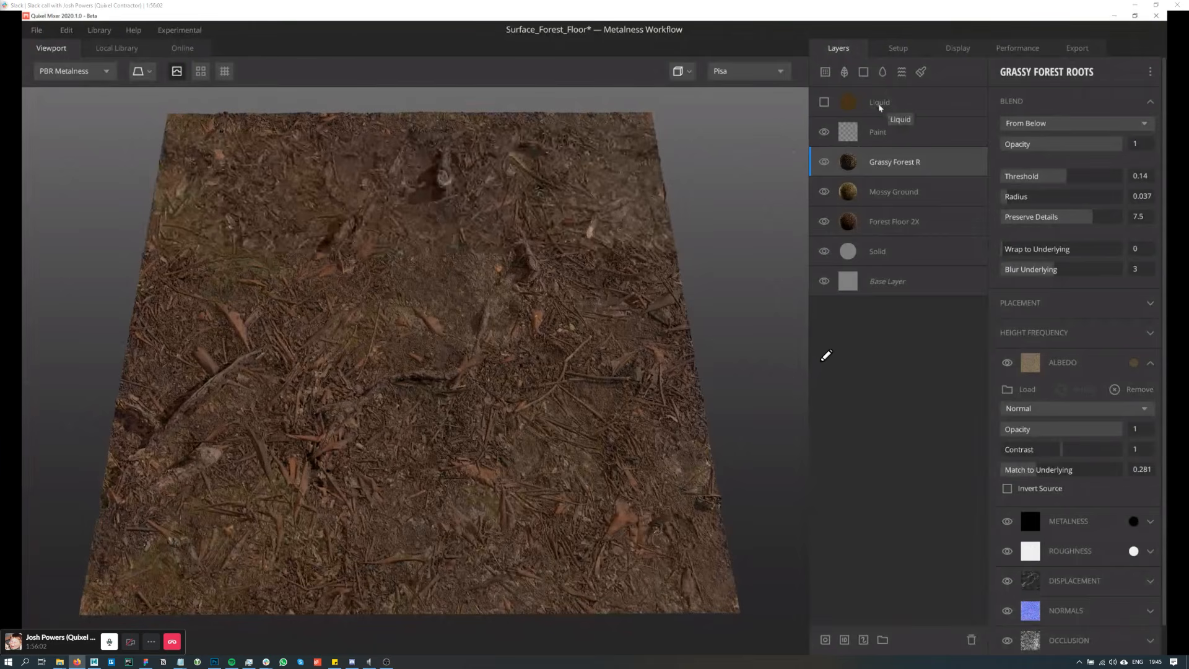
left_click(825, 103)
left_click(898, 131)
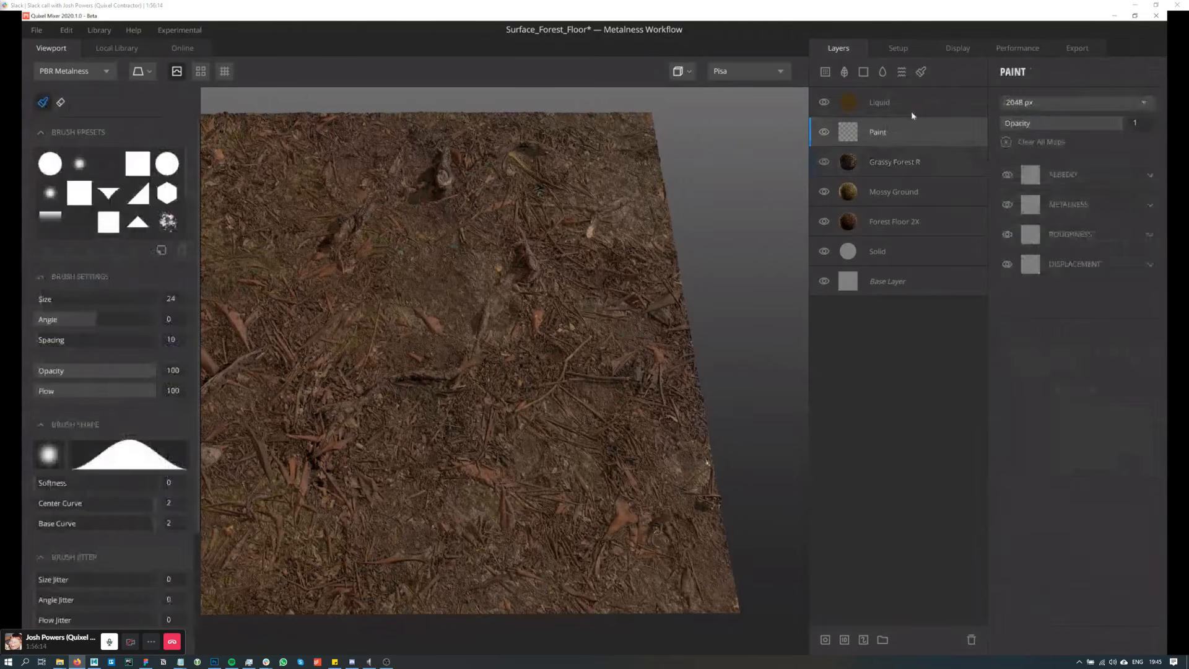
left_click(911, 110)
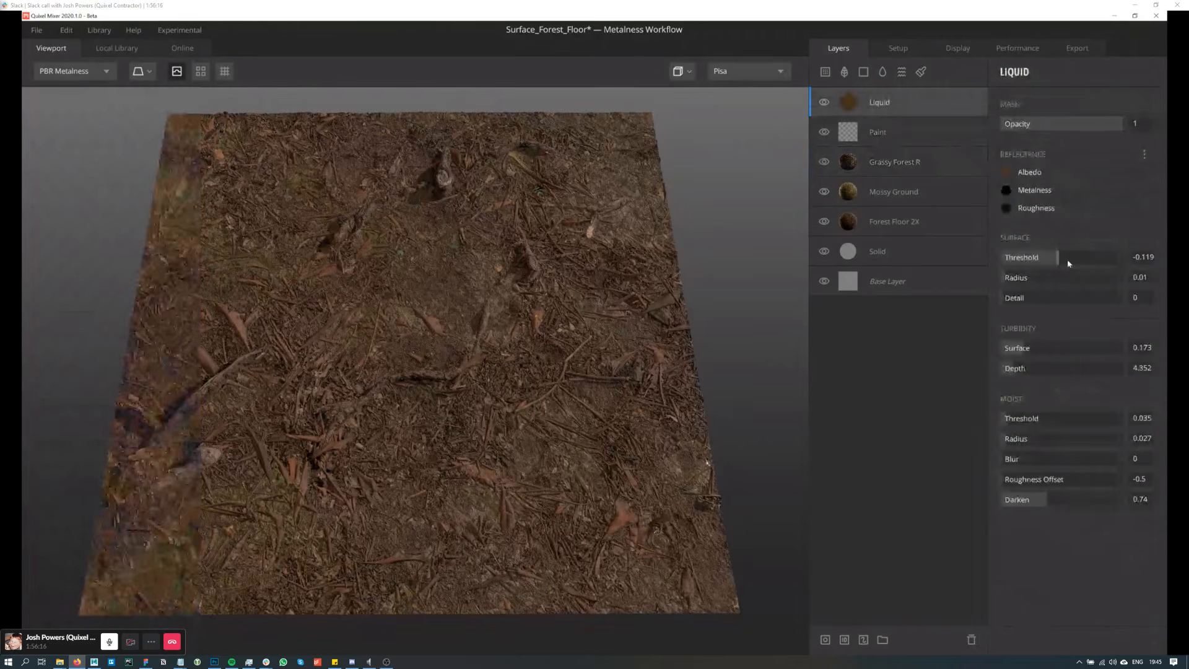
left_click(926, 141)
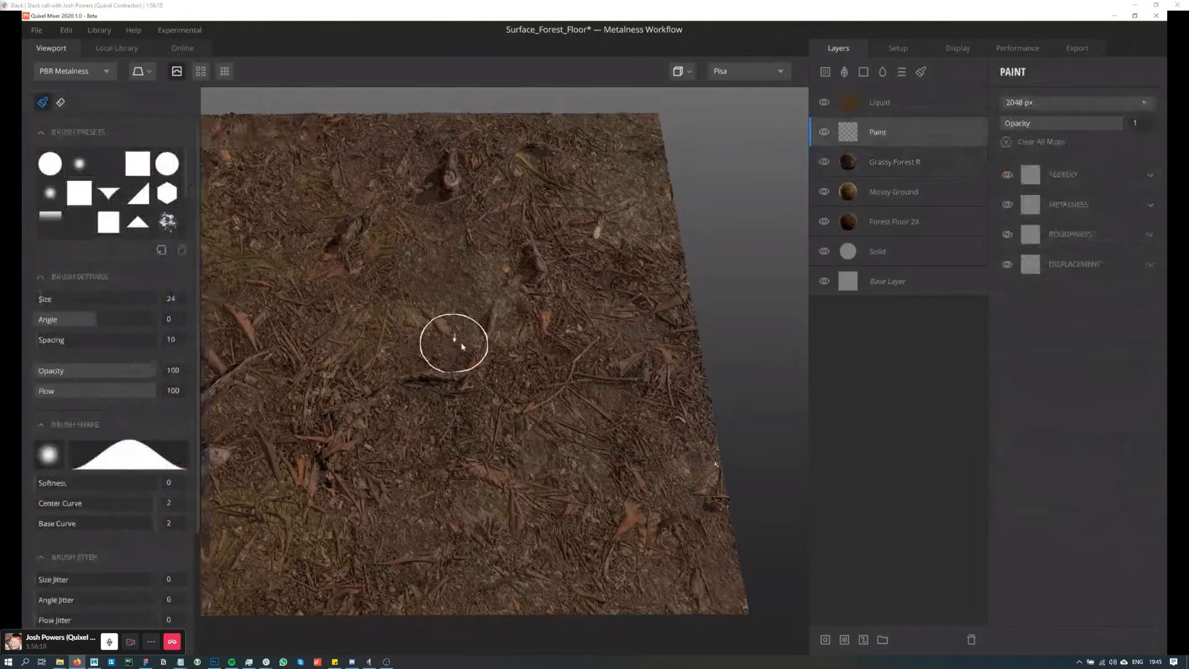
left_click_drag(462, 347, 486, 335, "alt")
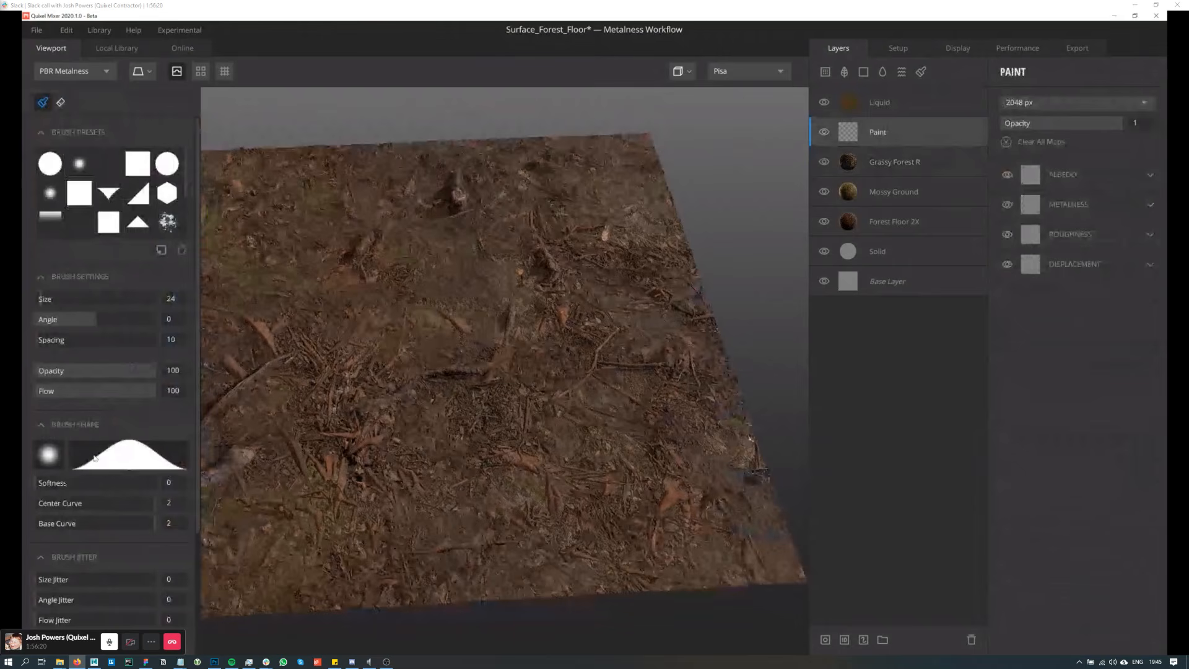
Step: Look through the brush presets available for the Paint layer
scroll(192, 183, "down", 1)
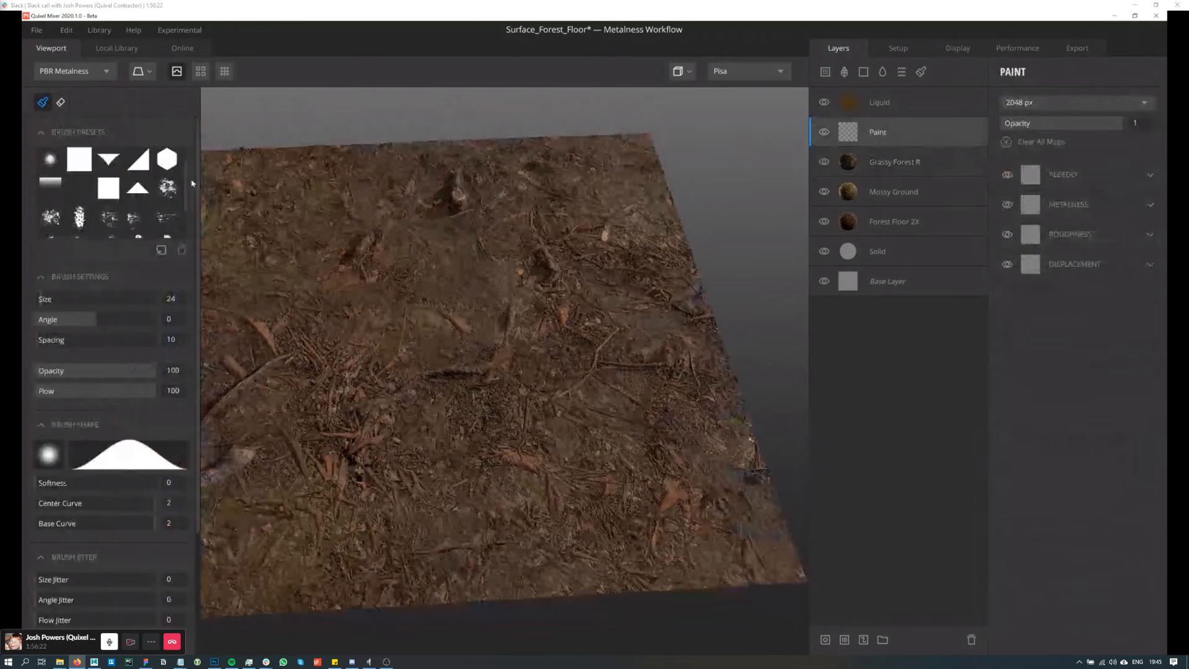
scroll(195, 223, "down", 2)
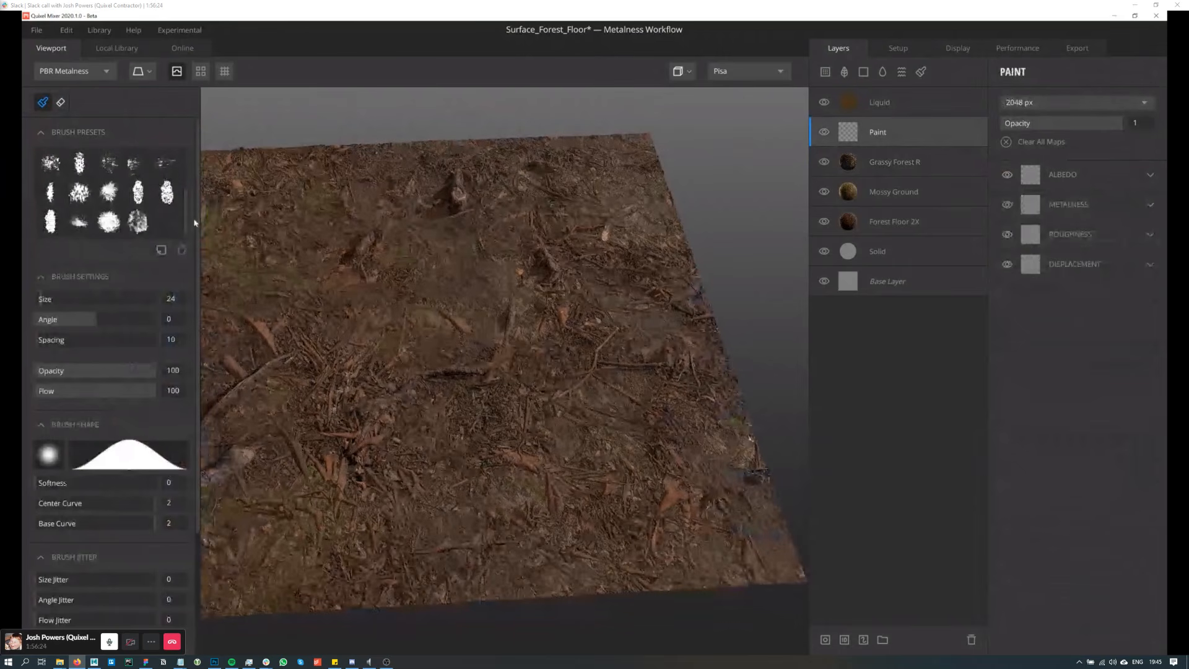
scroll(187, 183, "up", 2)
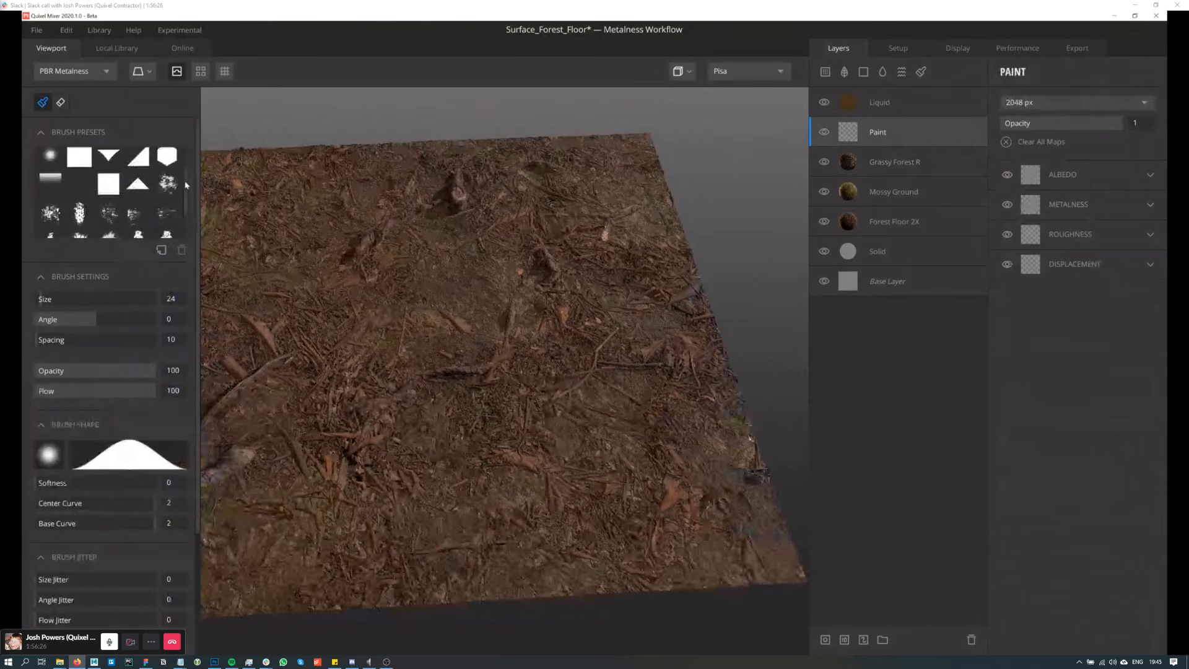
scroll(186, 184, "up", 1)
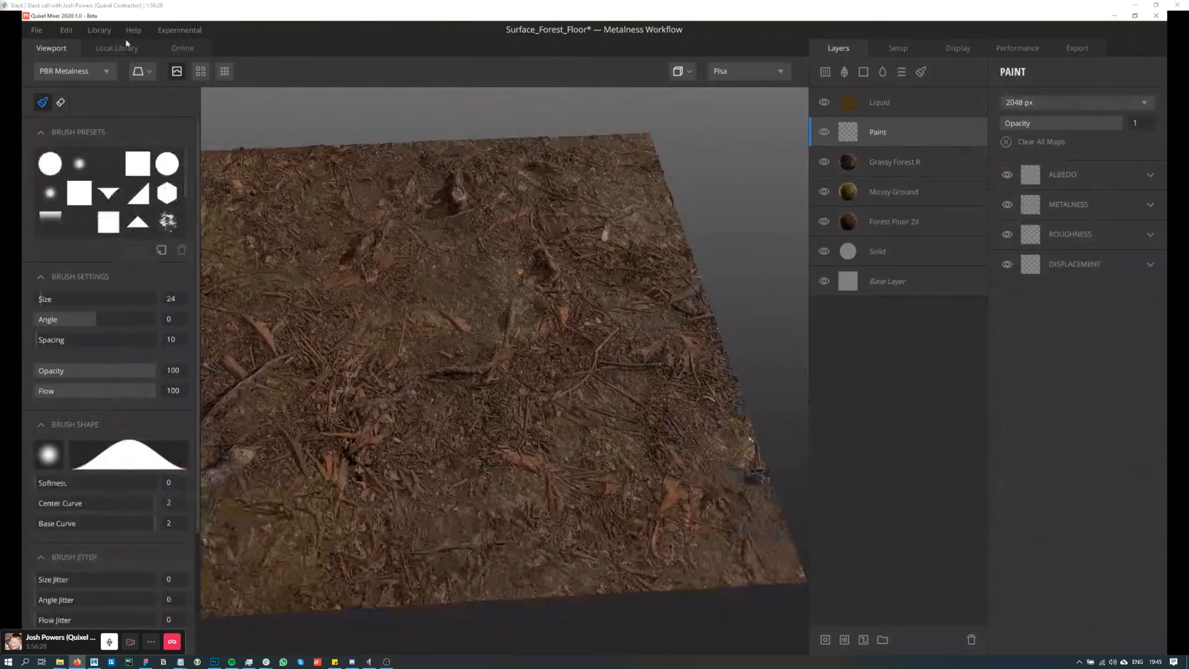
left_click(183, 48)
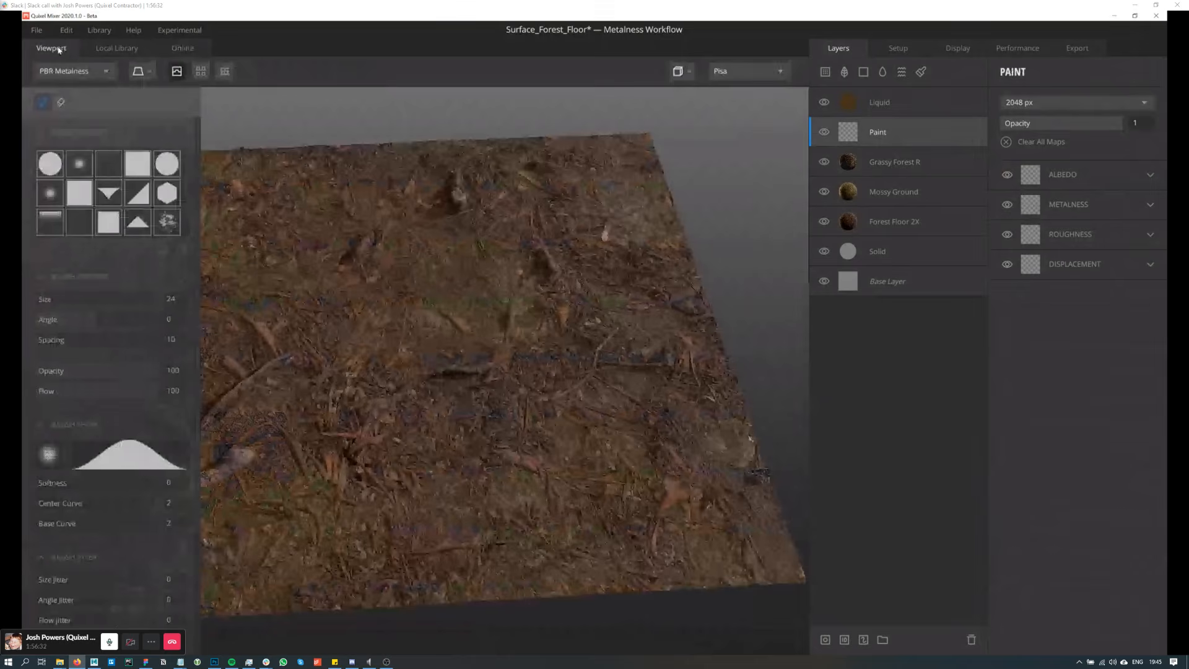
scroll(191, 195, "down", 2)
scroll(188, 221, "down", 1)
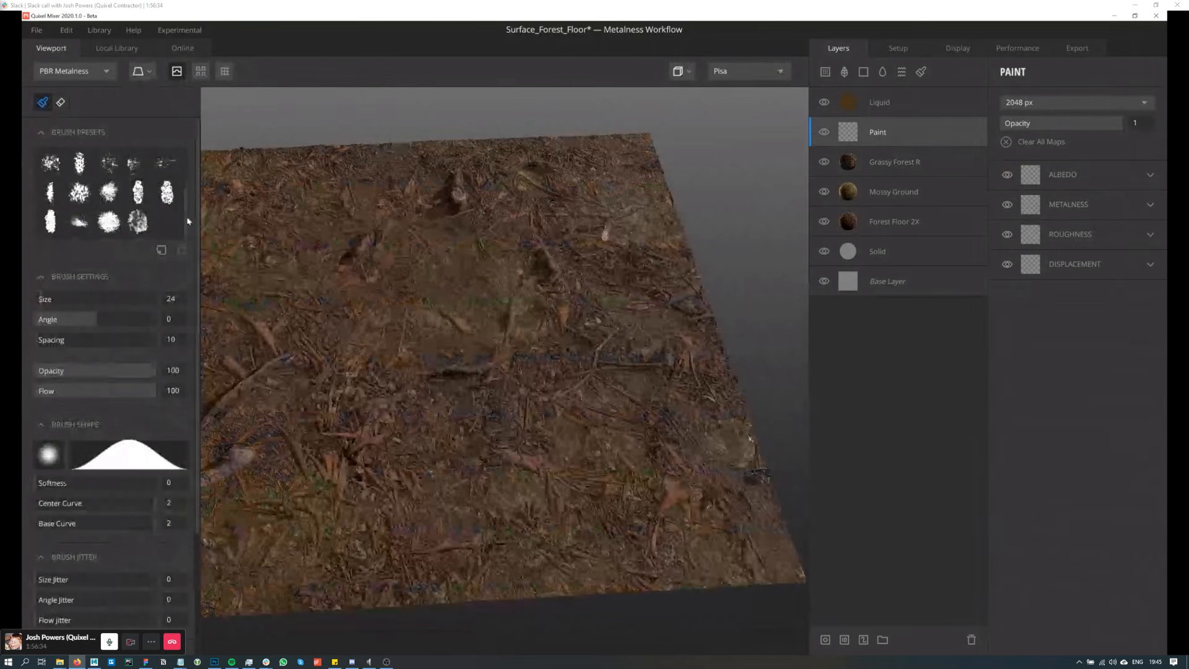
scroll(188, 220, "up", 1)
scroll(189, 223, "down", 1)
Step: Turn off the brush's Albedo, Metalness and Roughness channels so that it paints only Displacement
scroll(190, 348, "down", 3)
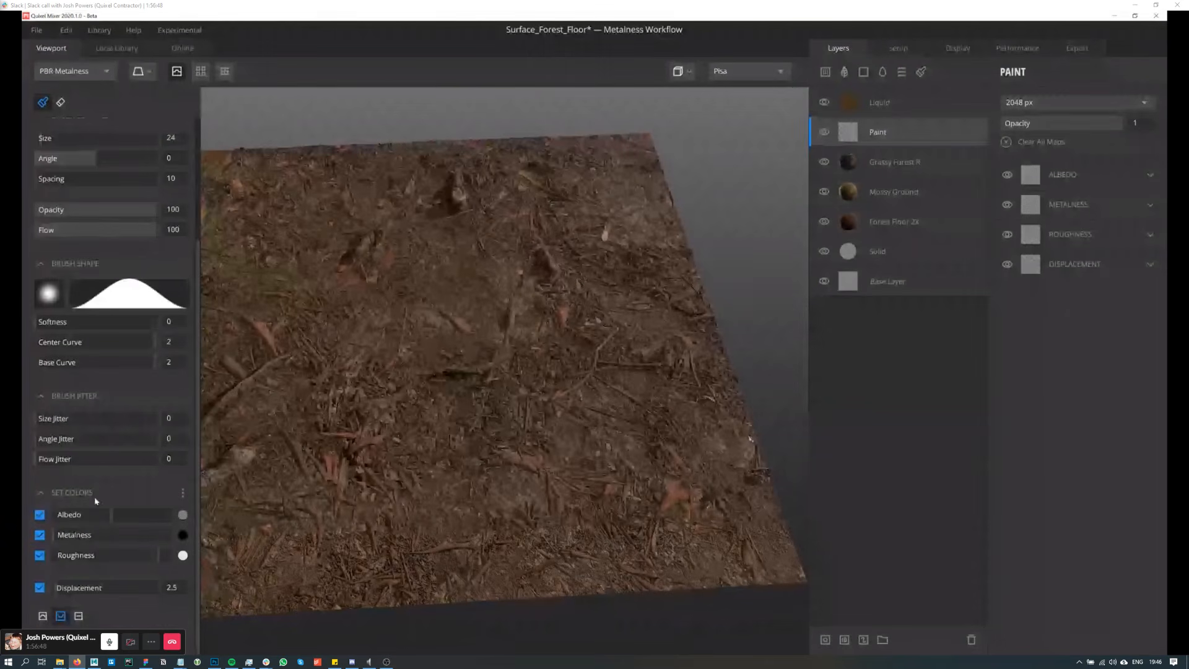
left_click(40, 515)
left_click(40, 535)
left_click(40, 555)
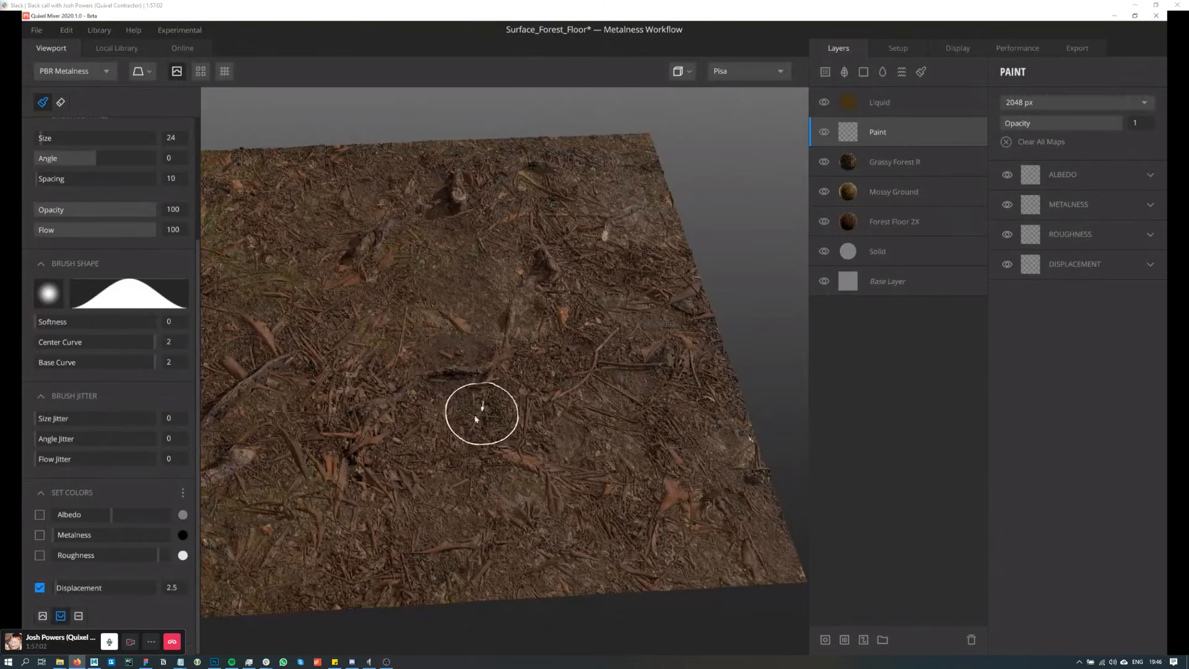
Step: Paint a rounded depression into the displacement near the middle of the forest floor and inspect the puddle area from several angles
scroll(514, 410, "up", 2)
scroll(514, 410, "up", 4)
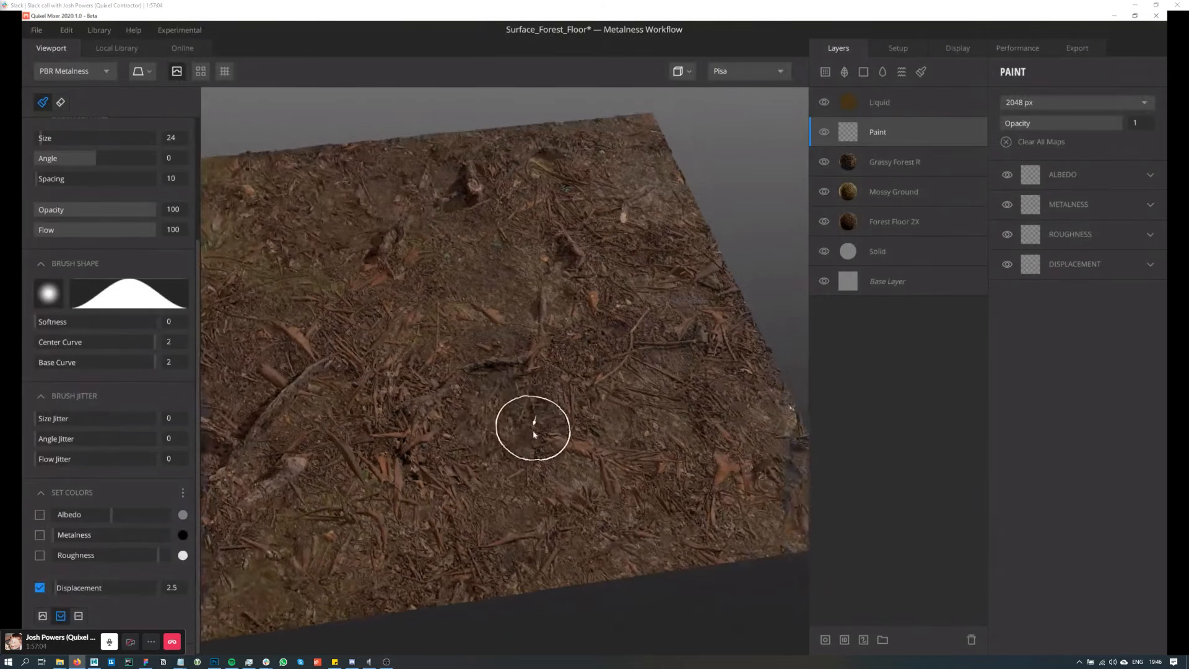
mouse_move(537, 445)
left_mouse_down("alt")
mouse_move(517, 441)
mouse_move(522, 461)
mouse_move(522, 399)
left_mouse_up("alt")
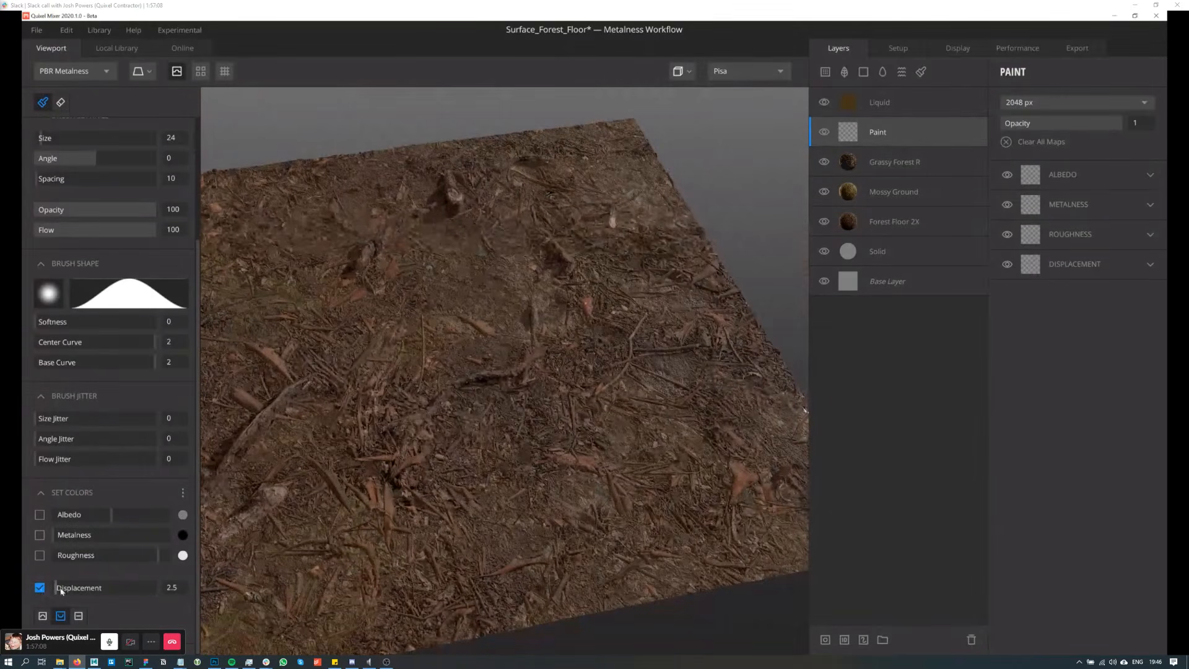
left_click(492, 371)
mouse_move(492, 371)
left_mouse_down("alt")
mouse_move(496, 381)
mouse_move(467, 344)
left_mouse_up("alt")
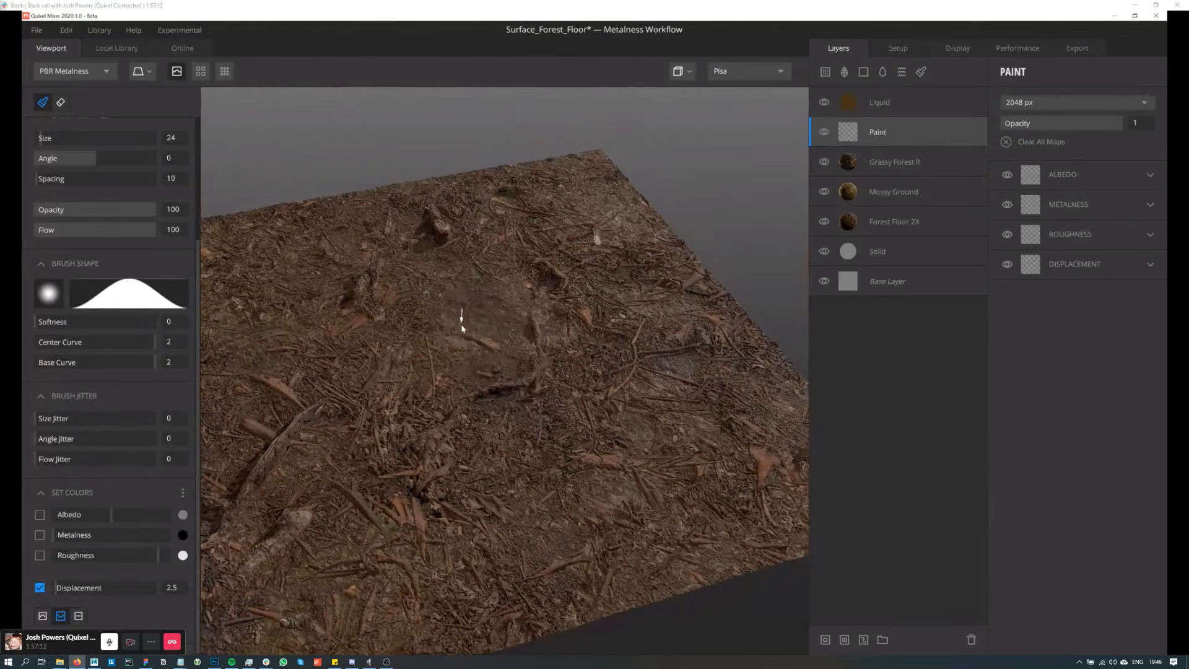
mouse_move(476, 340)
left_mouse_down()
mouse_move(454, 353)
mouse_move(477, 329)
mouse_move(425, 322)
mouse_move(481, 300)
mouse_move(501, 318)
mouse_move(473, 358)
mouse_move(545, 341)
mouse_move(527, 356)
mouse_move(457, 369)
mouse_move(456, 308)
mouse_move(488, 276)
mouse_move(496, 287)
mouse_move(482, 283)
left_mouse_up()
mouse_move(494, 337)
left_mouse_down("alt")
mouse_move(560, 335)
mouse_move(526, 362)
mouse_move(527, 436)
mouse_move(494, 436)
mouse_move(486, 400)
left_mouse_up("alt")
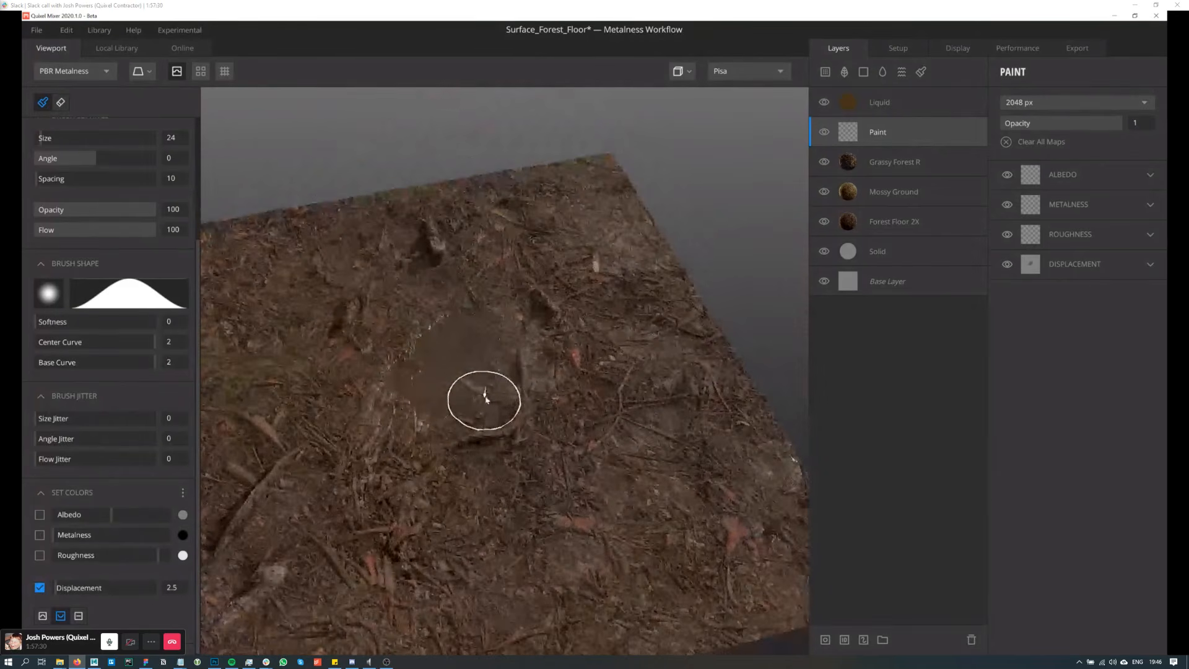
left_click_drag(487, 400, 524, 225, "alt")
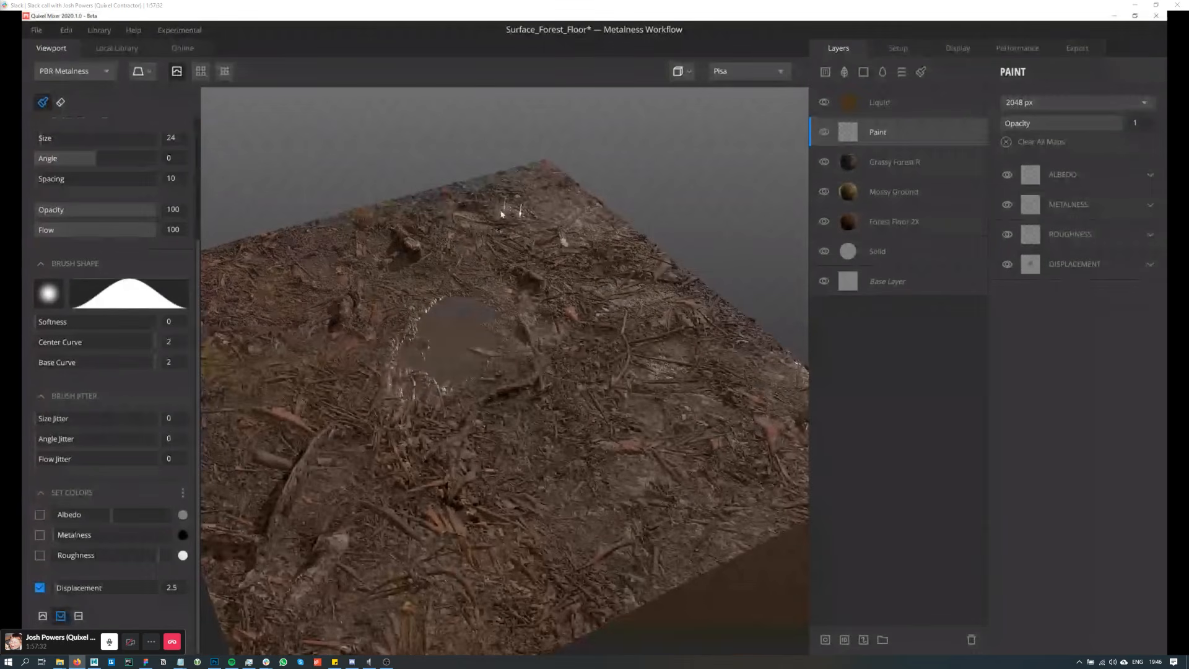
mouse_move(615, 377)
left_mouse_down("alt")
mouse_move(613, 393)
mouse_move(374, 388)
left_mouse_up("alt")
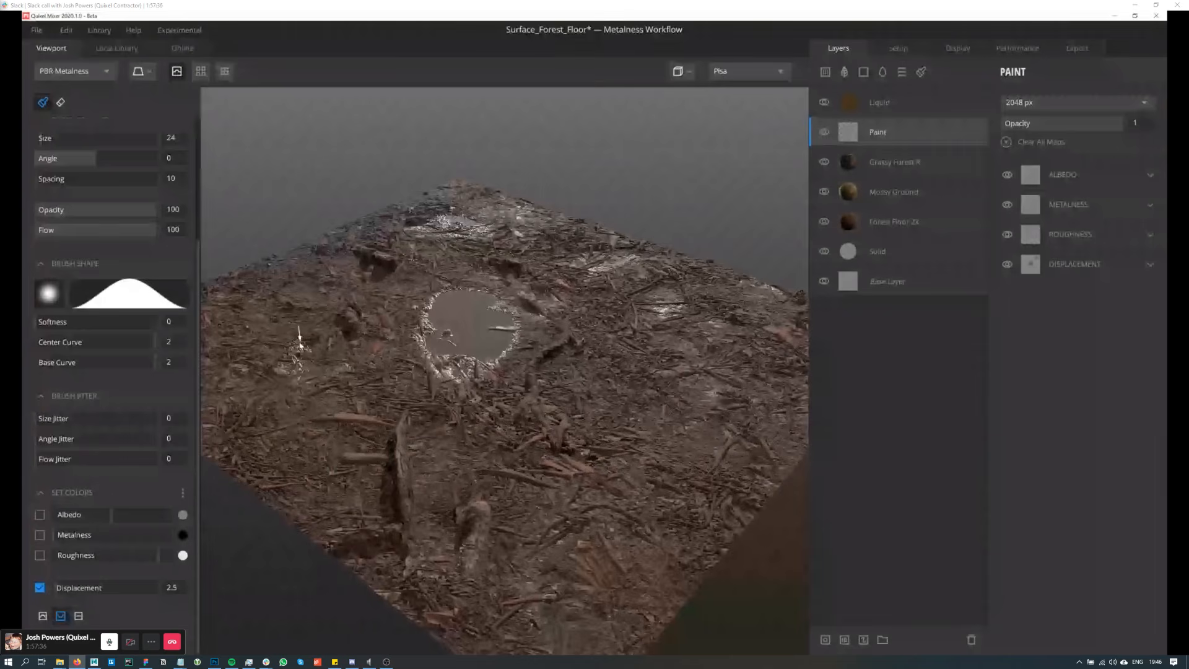
Step: Paint further displacement depressions around the first puddle and inspect the liquid in them from different angles
left_click_drag(300, 343, 272, 358)
mouse_move(565, 409)
left_mouse_down("alt")
mouse_move(549, 443)
mouse_move(606, 424)
mouse_move(589, 427)
left_mouse_up("alt")
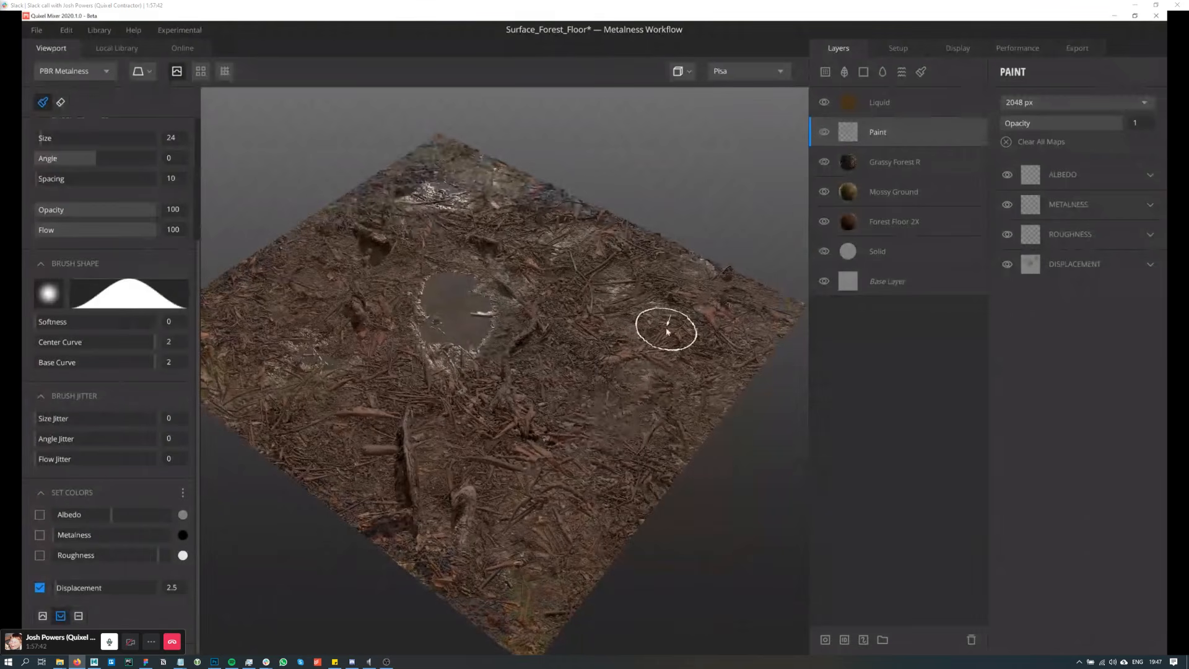
mouse_move(610, 357)
left_mouse_down("alt")
mouse_move(537, 367)
mouse_move(561, 352)
mouse_move(589, 360)
mouse_move(504, 345)
mouse_move(525, 391)
mouse_move(558, 381)
left_mouse_up("alt")
scroll(576, 378, "up", 5)
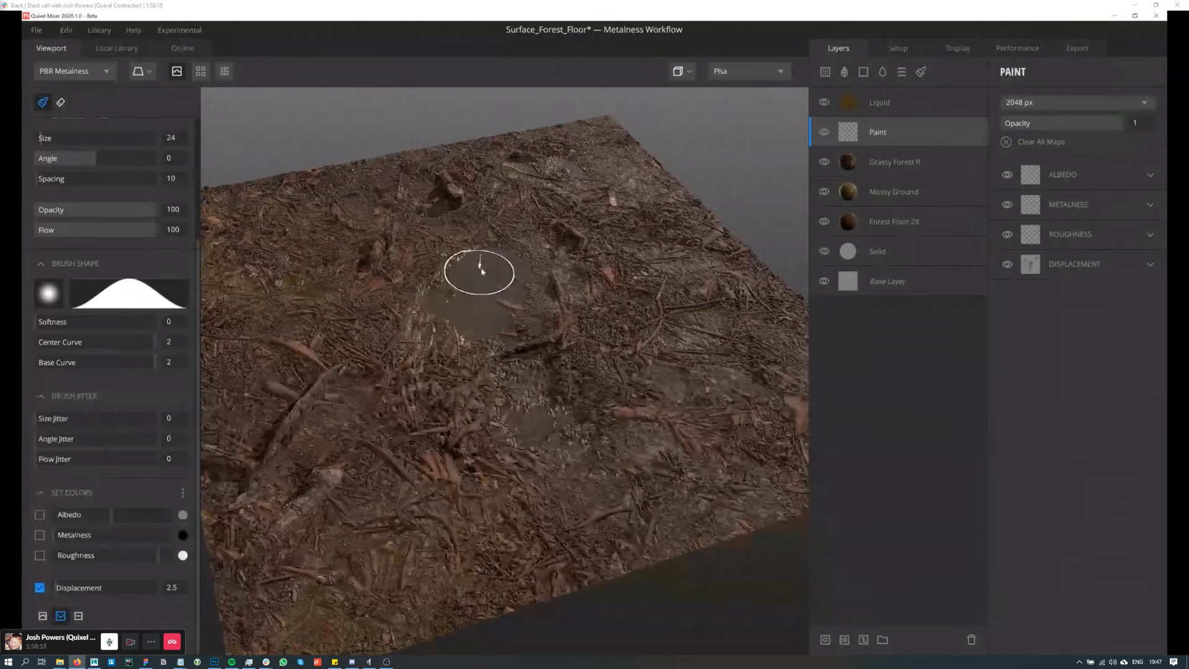
mouse_move(545, 329)
left_mouse_down("alt")
mouse_move(512, 315)
mouse_move(596, 311)
mouse_move(589, 348)
mouse_move(526, 324)
mouse_move(533, 350)
mouse_move(533, 327)
mouse_move(589, 360)
mouse_move(555, 362)
left_mouse_up("alt")
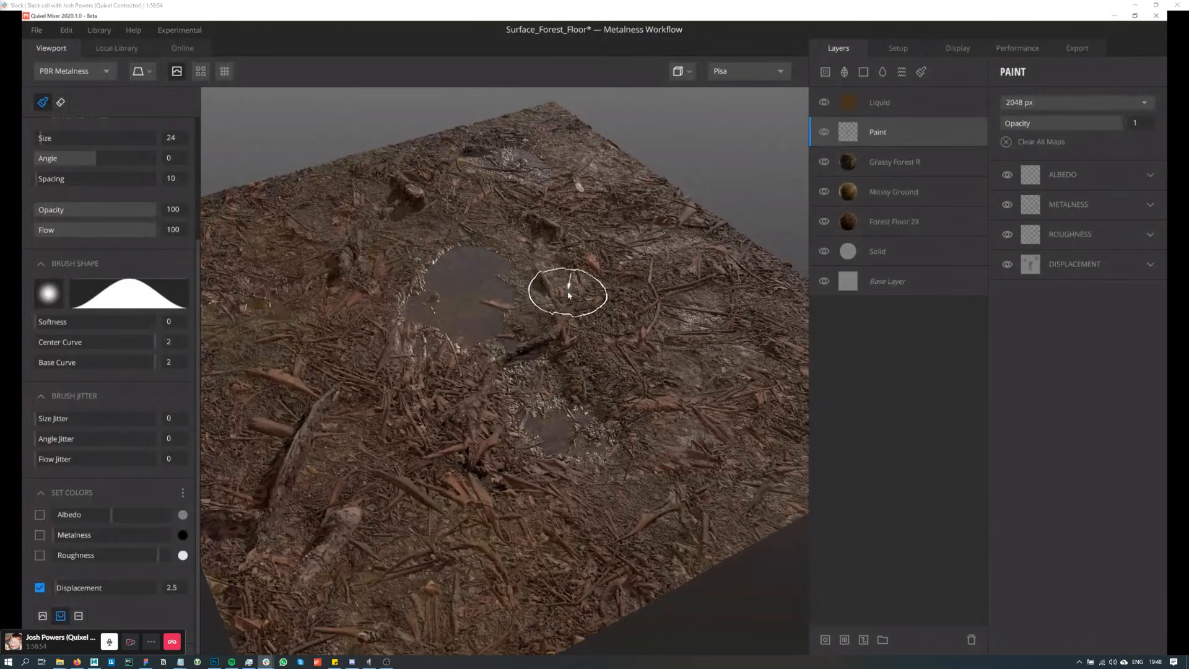
mouse_move(609, 294)
left_mouse_down("alt")
mouse_move(629, 264)
mouse_move(654, 302)
left_mouse_up("alt")
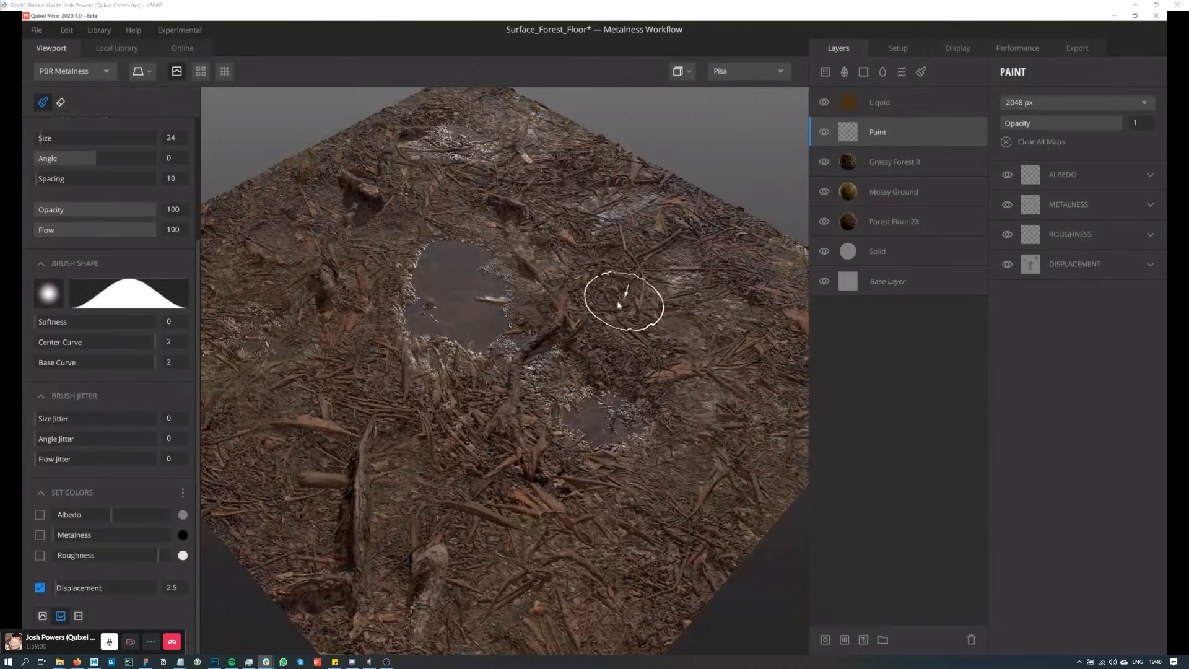
mouse_move(611, 306)
left_mouse_down("alt")
mouse_move(596, 290)
mouse_move(564, 316)
mouse_move(564, 348)
mouse_move(612, 314)
mouse_move(599, 348)
mouse_move(510, 361)
mouse_move(590, 342)
left_mouse_up("alt")
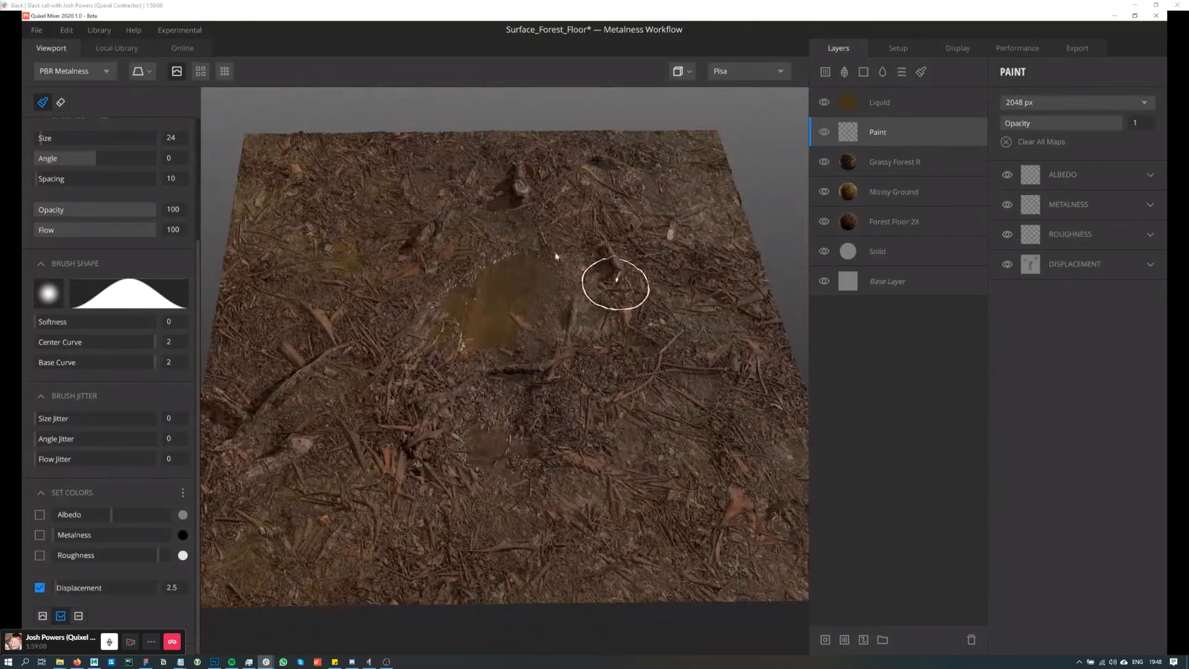
Step: Open the SnowLogs mix from the LS_Samples project without saving the changes to the forest floor mix
left_click(36, 30)
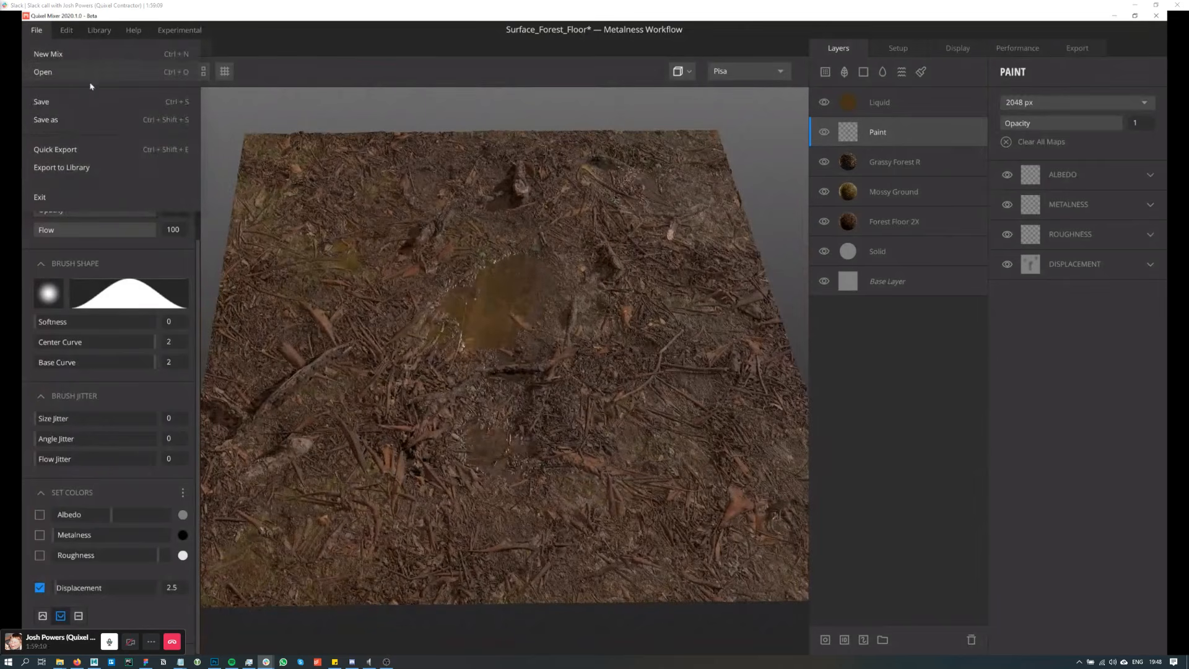
left_click(44, 71)
left_click(574, 244)
left_click(797, 486)
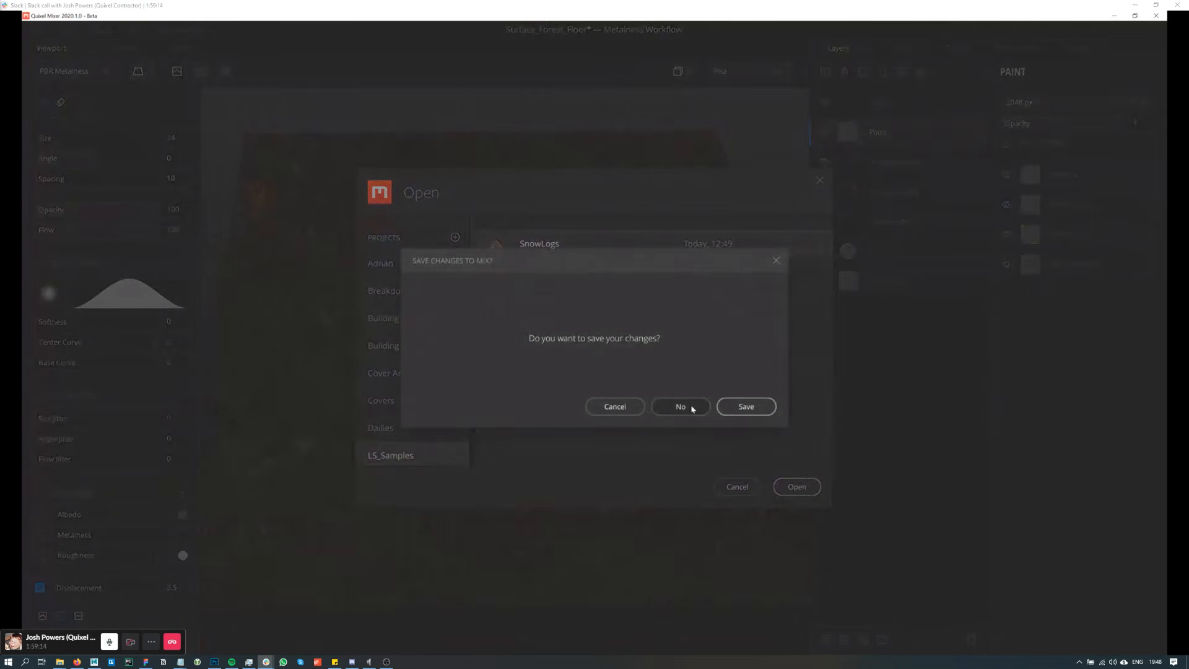
left_click(688, 407)
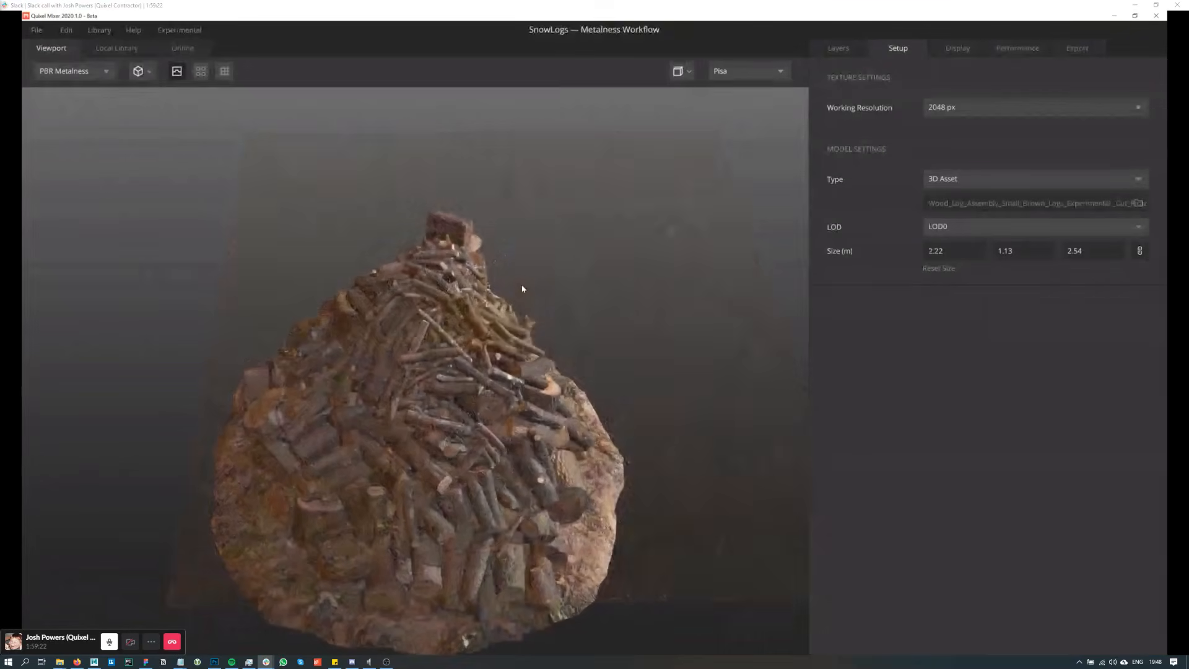
Step: Switch the environment lighting to Overcast and view the log pile from different angles
left_click_drag(523, 287, 446, 316)
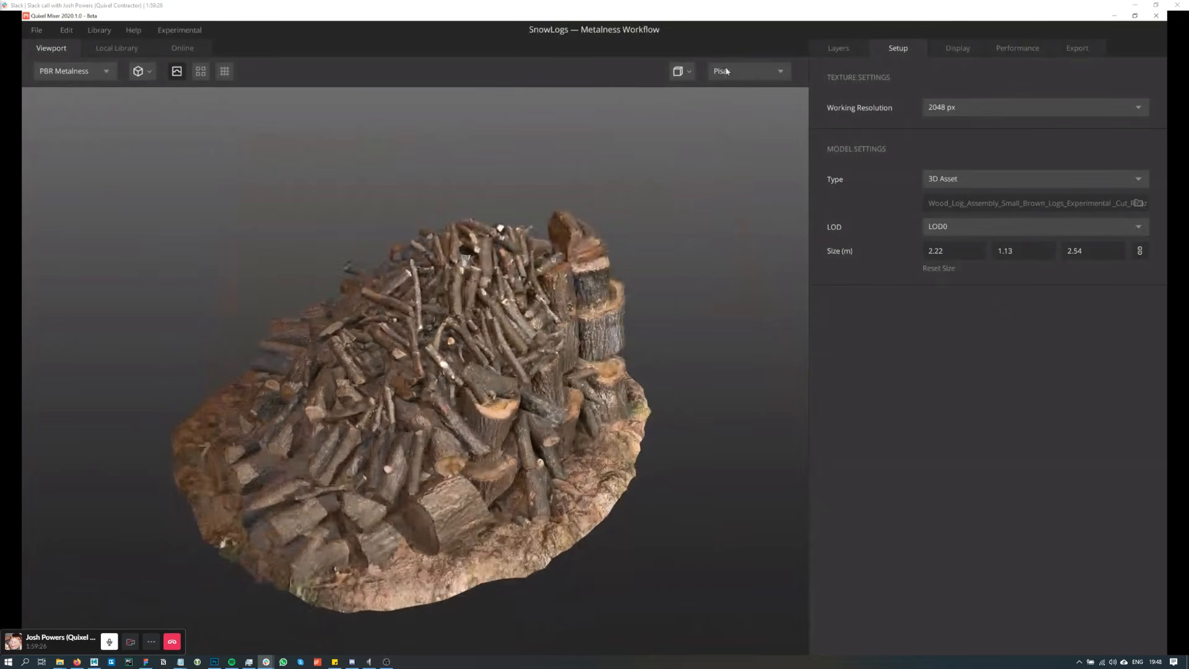
left_click(746, 70)
left_click(756, 178)
left_click_drag(427, 379, 463, 393)
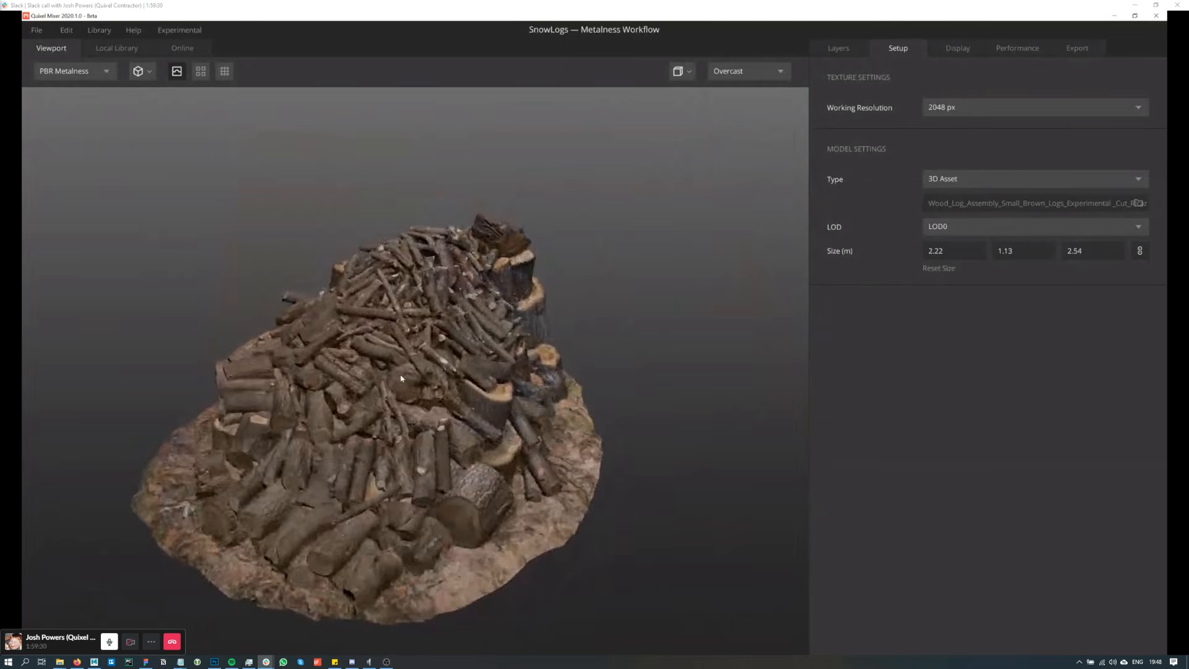
Step: Show the mix's layer stack and make the Snow layer visible on the log pile
left_click(838, 47)
left_click_drag(629, 260, 617, 269)
left_click(824, 161)
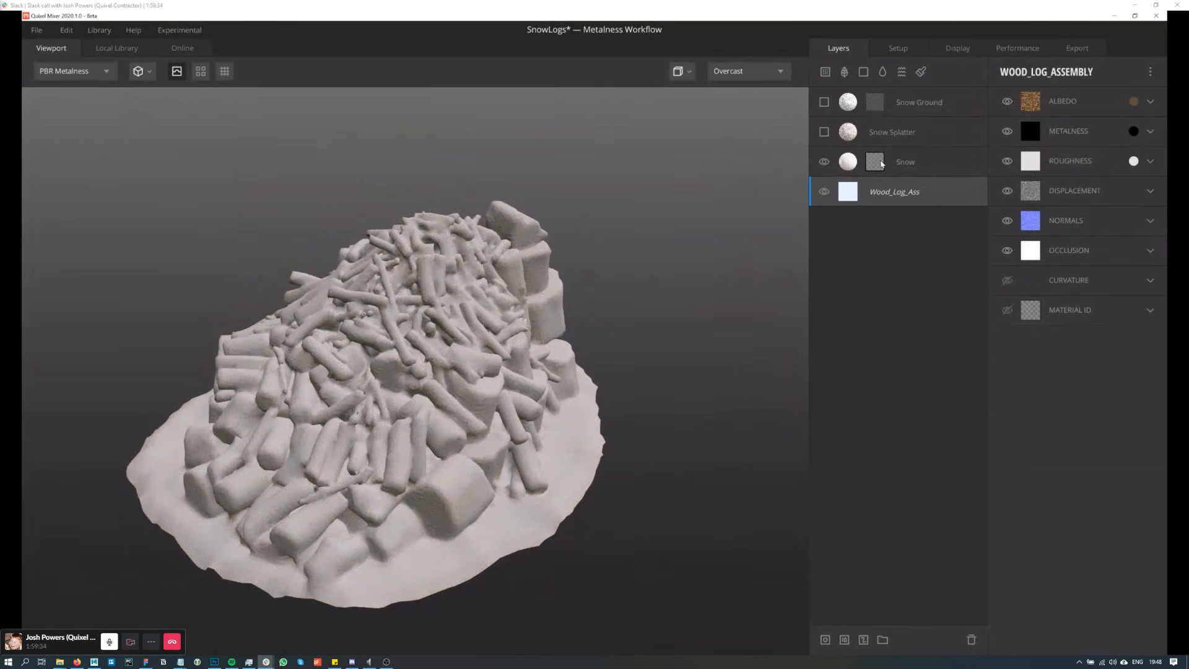
Step: Enable the Normal component and the Blur and Gradient Remap modifiers in the Snow layer's mask stack
left_click(920, 169)
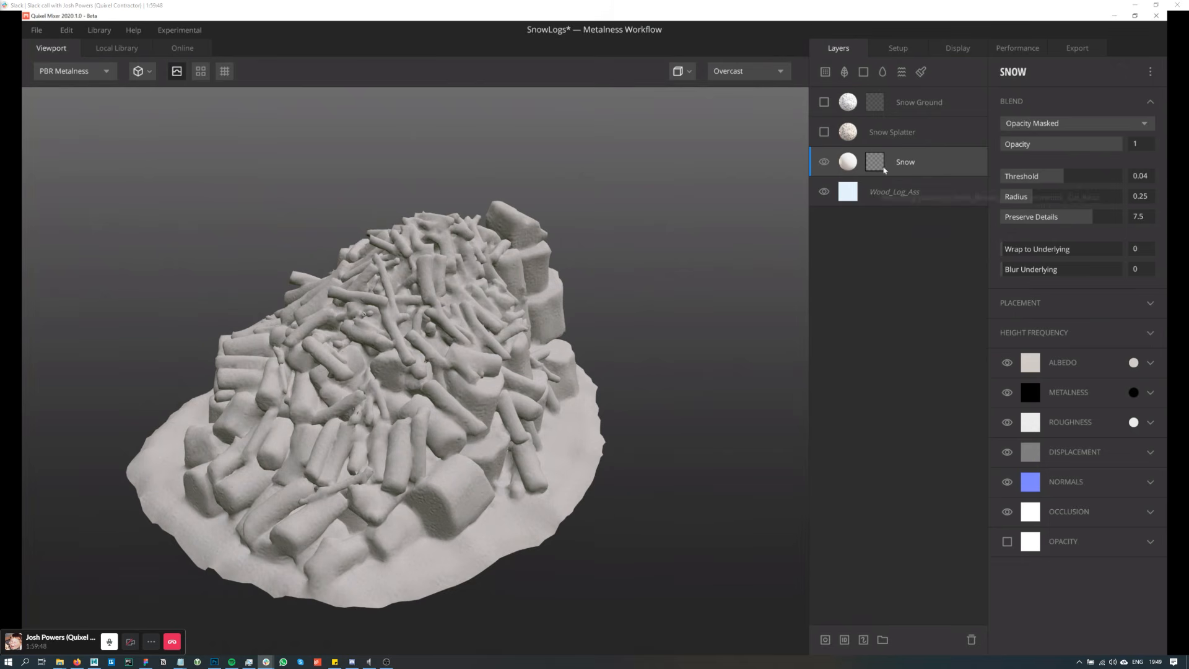
left_click(875, 161)
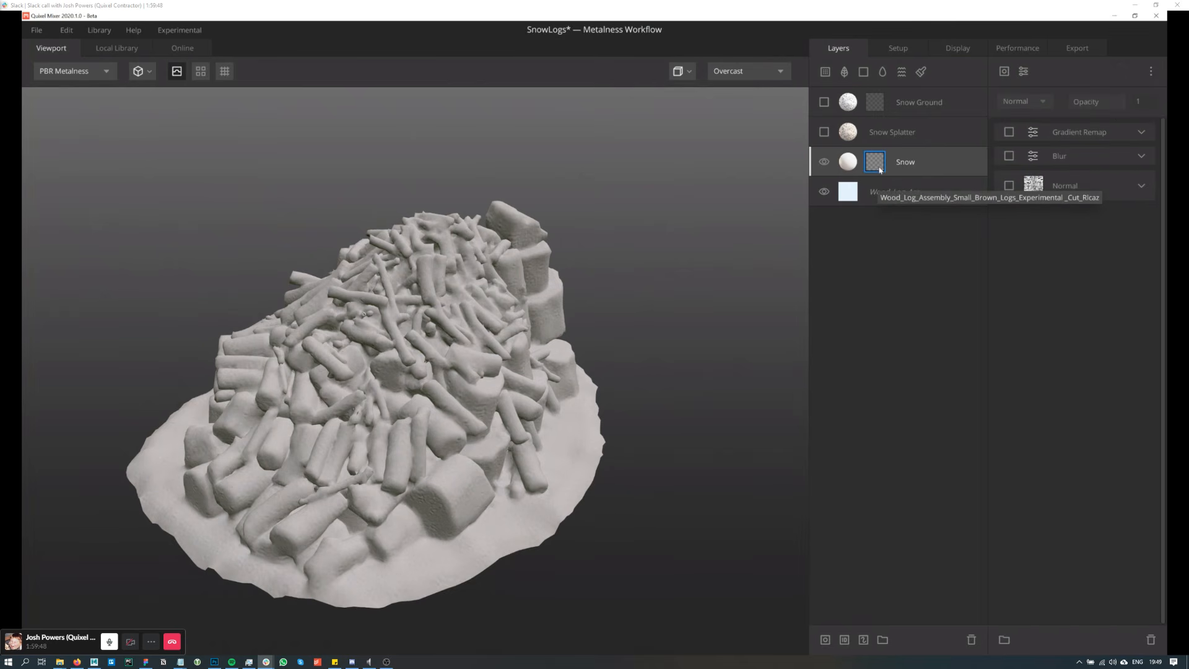
left_click(1009, 185)
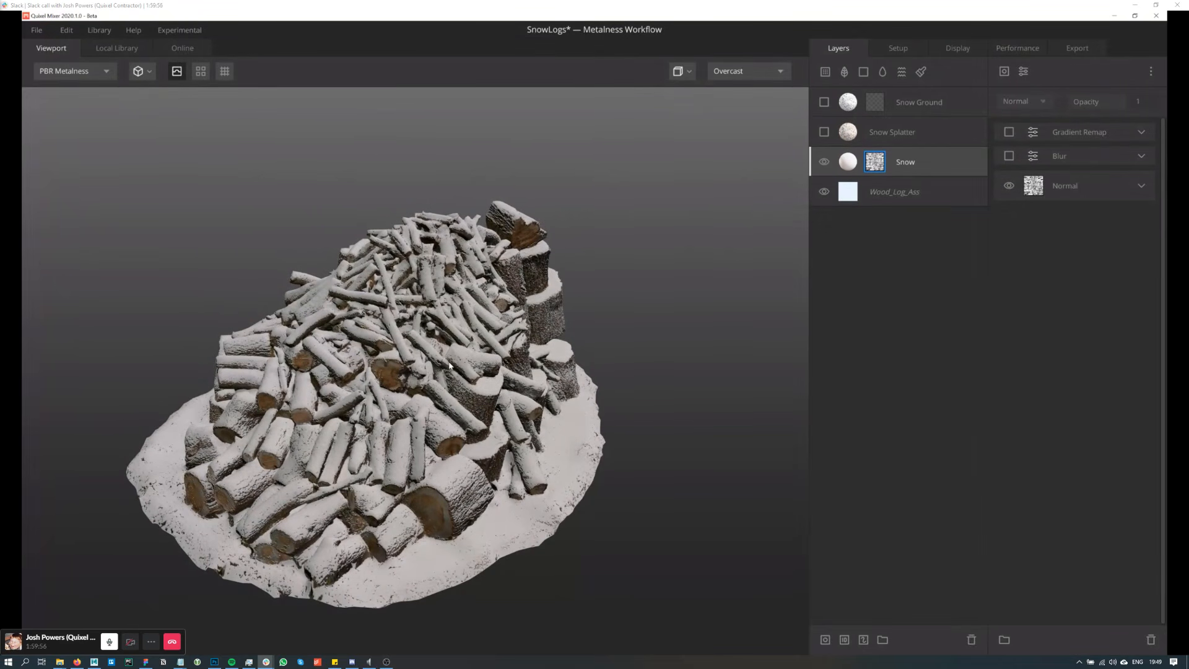
left_click_drag(486, 366, 490, 354)
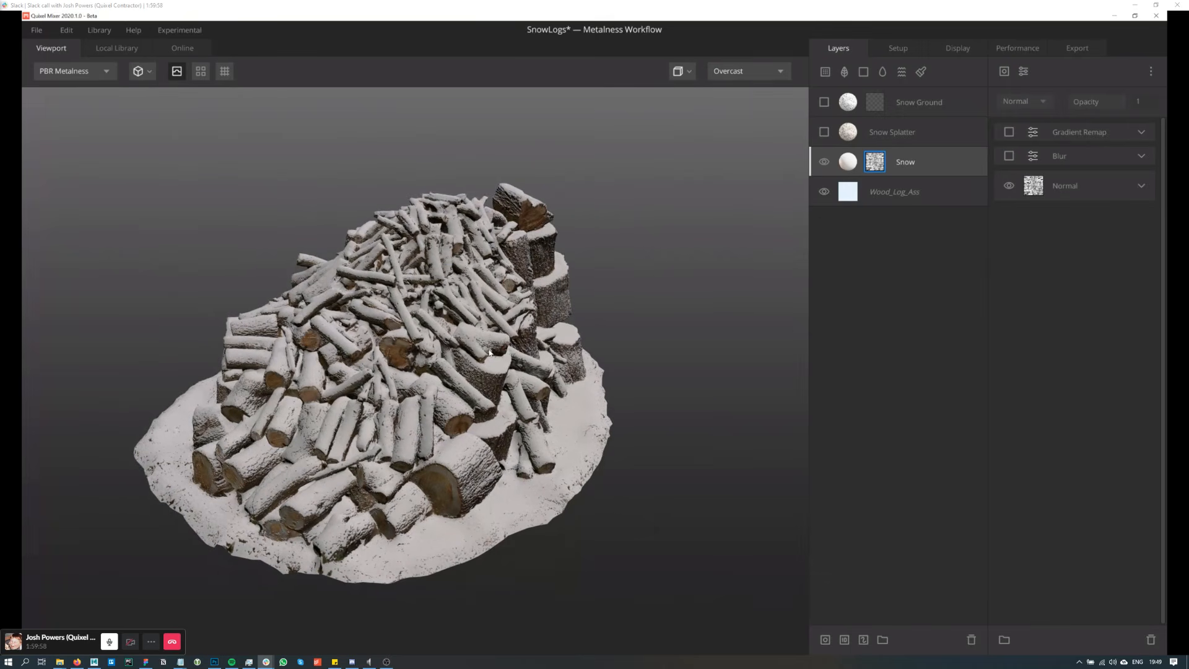
left_click(1009, 157)
left_click(1009, 132)
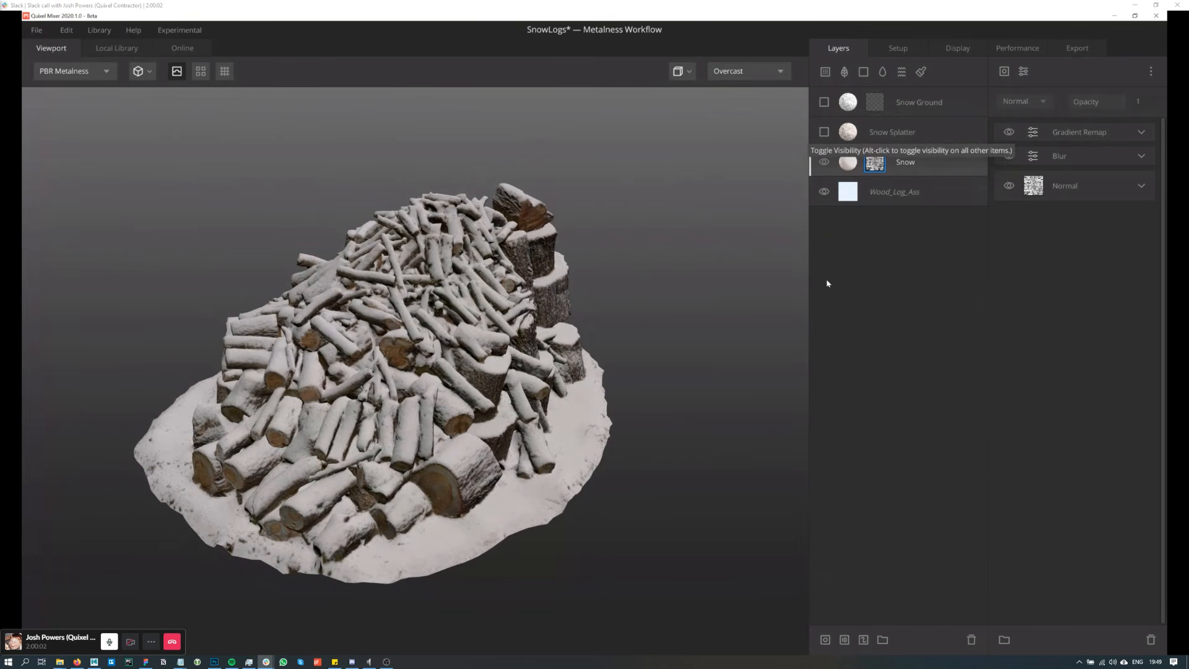
Step: Make the Snow Splatter layer visible on the log pile and show its blend settings
left_click_drag(440, 375, 410, 388)
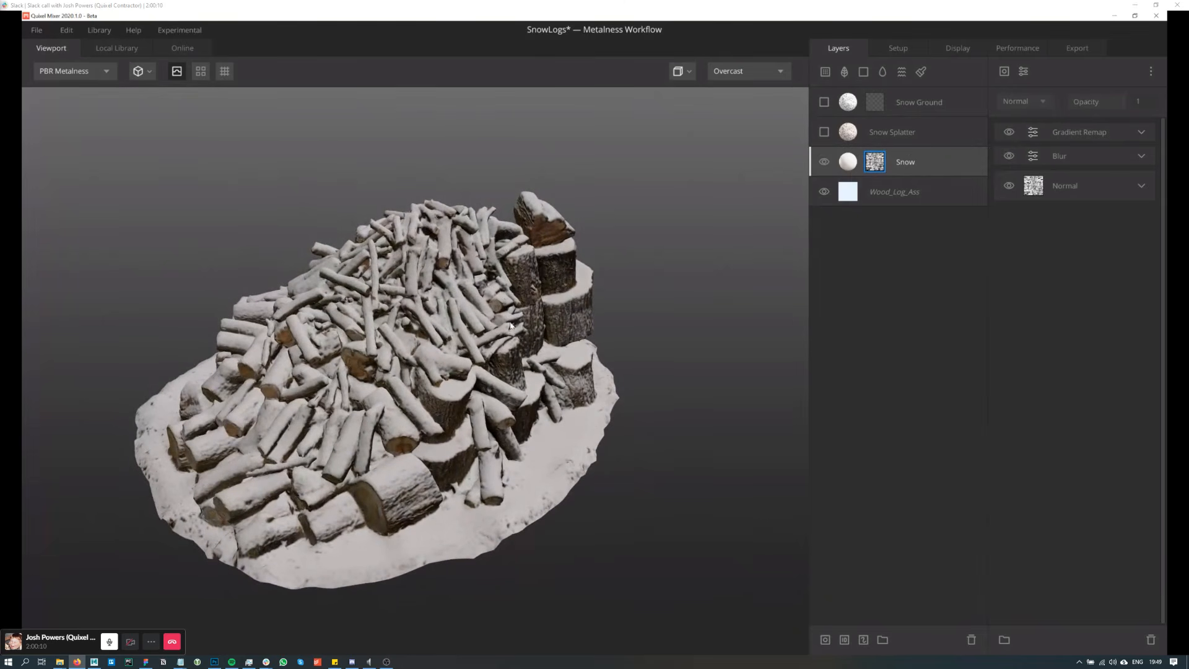
left_click_drag(475, 352, 648, 307)
left_click(825, 133)
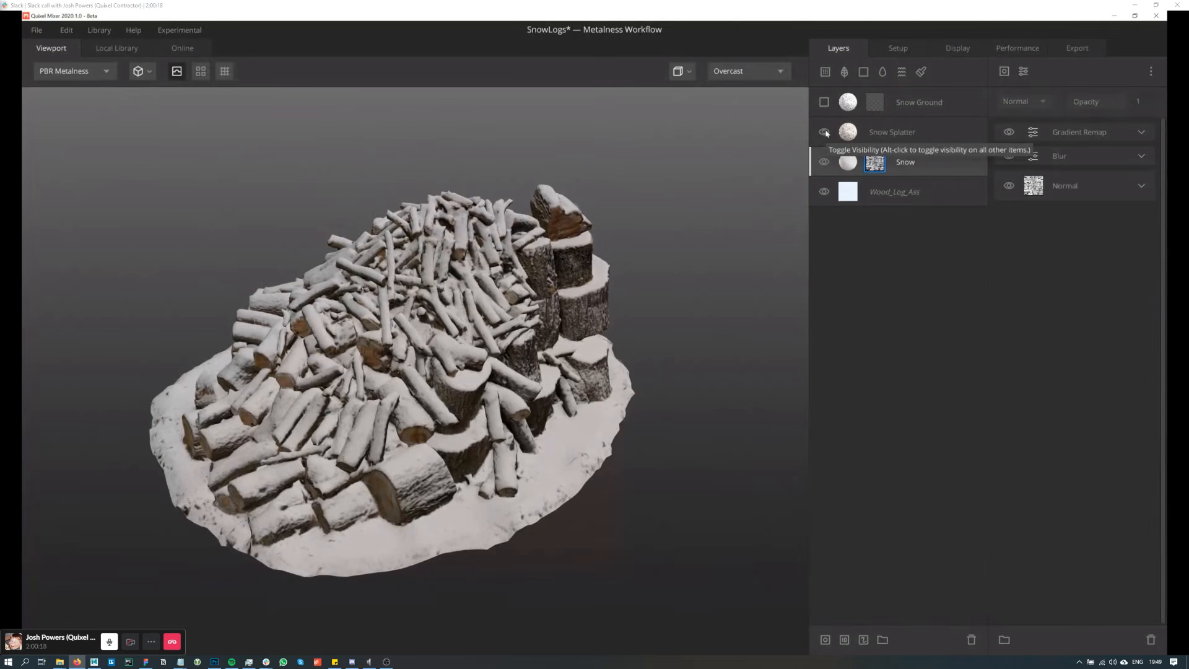
left_click(895, 136)
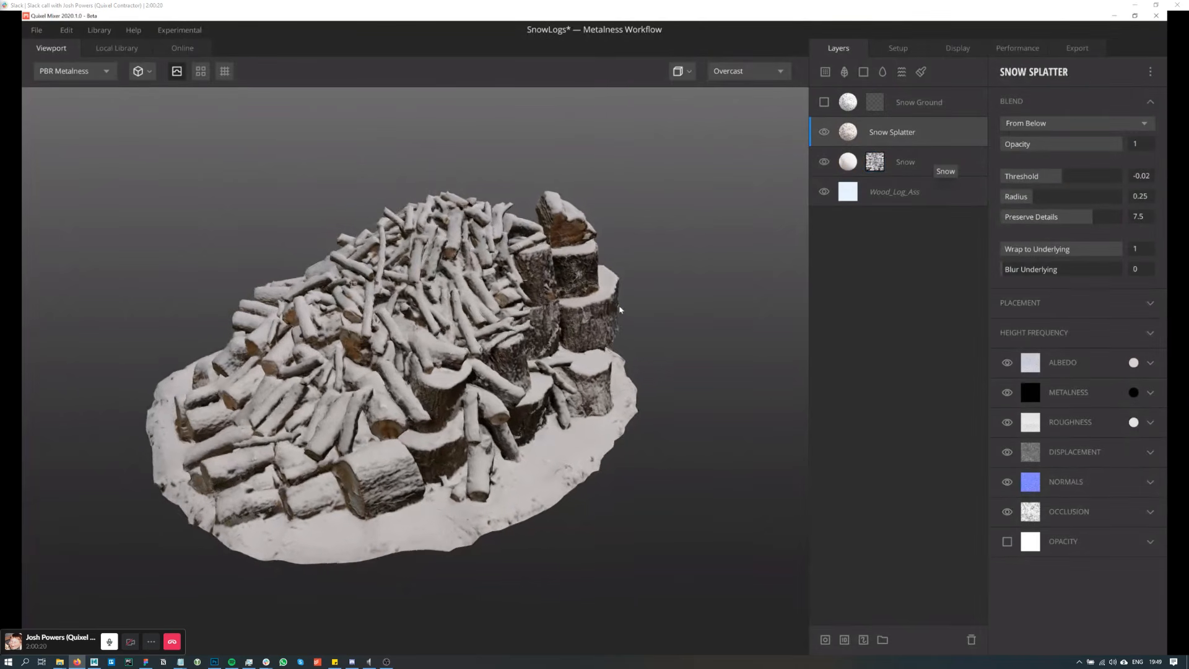
left_click_drag(617, 311, 712, 260)
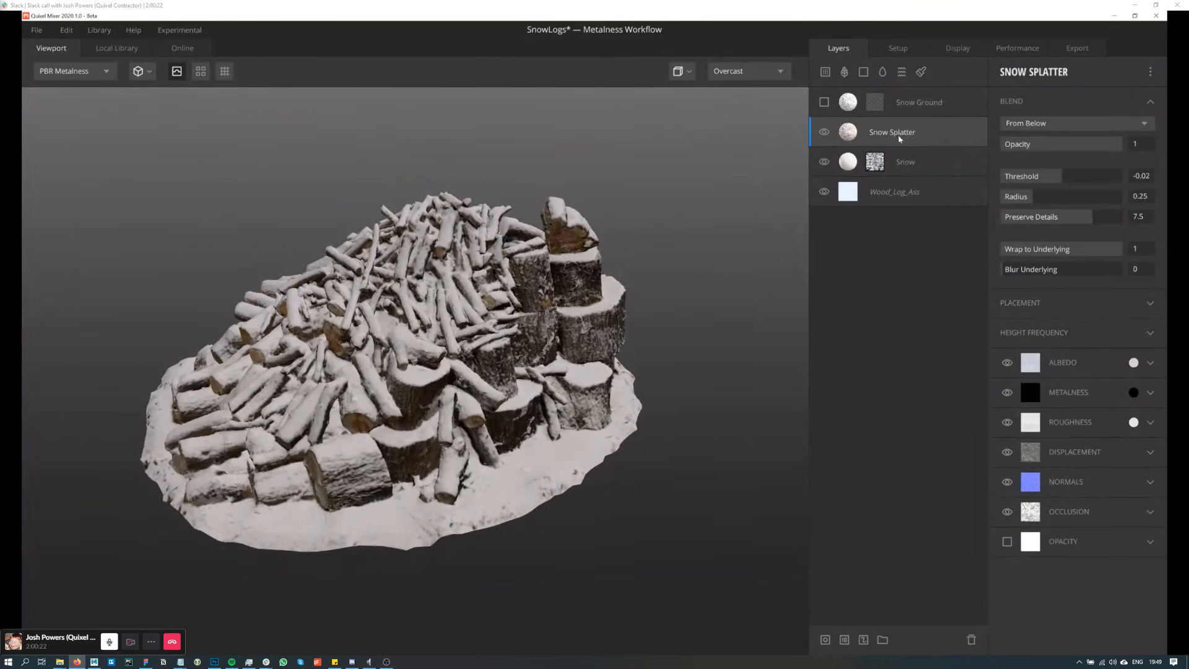
Step: Hide and show the Snow Splatter layer to compare its effect on the log pile
left_click(824, 132)
left_click(825, 132)
left_click_drag(543, 370, 659, 310)
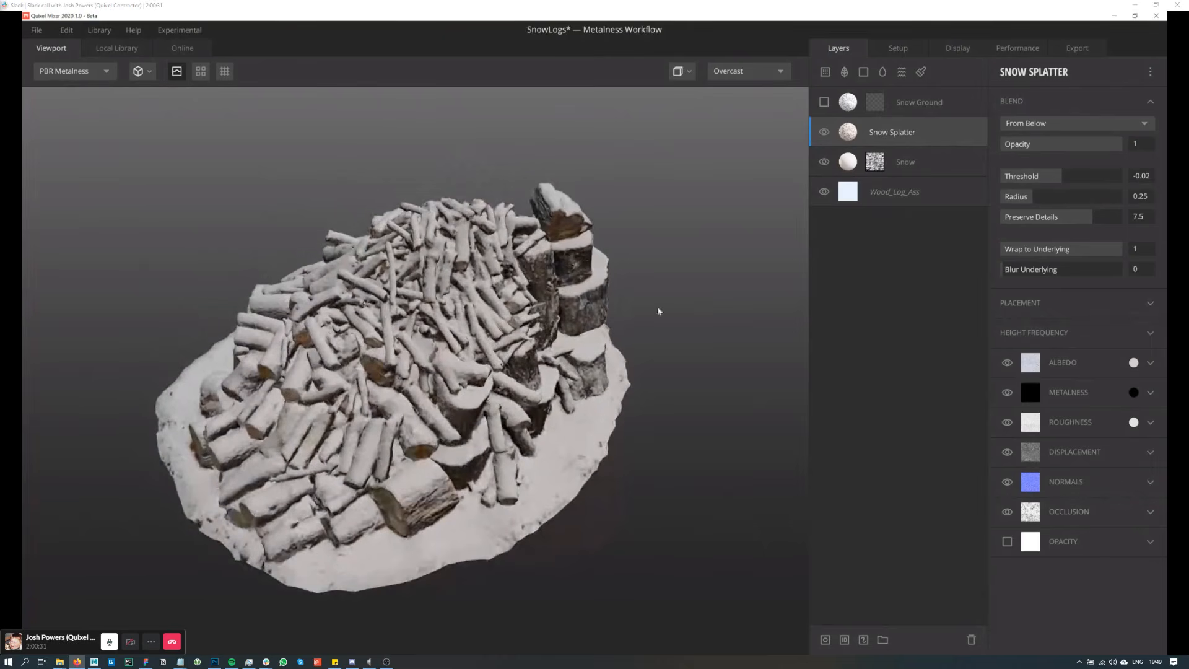
Step: Make the Snow Ground layer visible, enable the Position Gradient in its mask stack and expand the gradient's settings
left_click(824, 101)
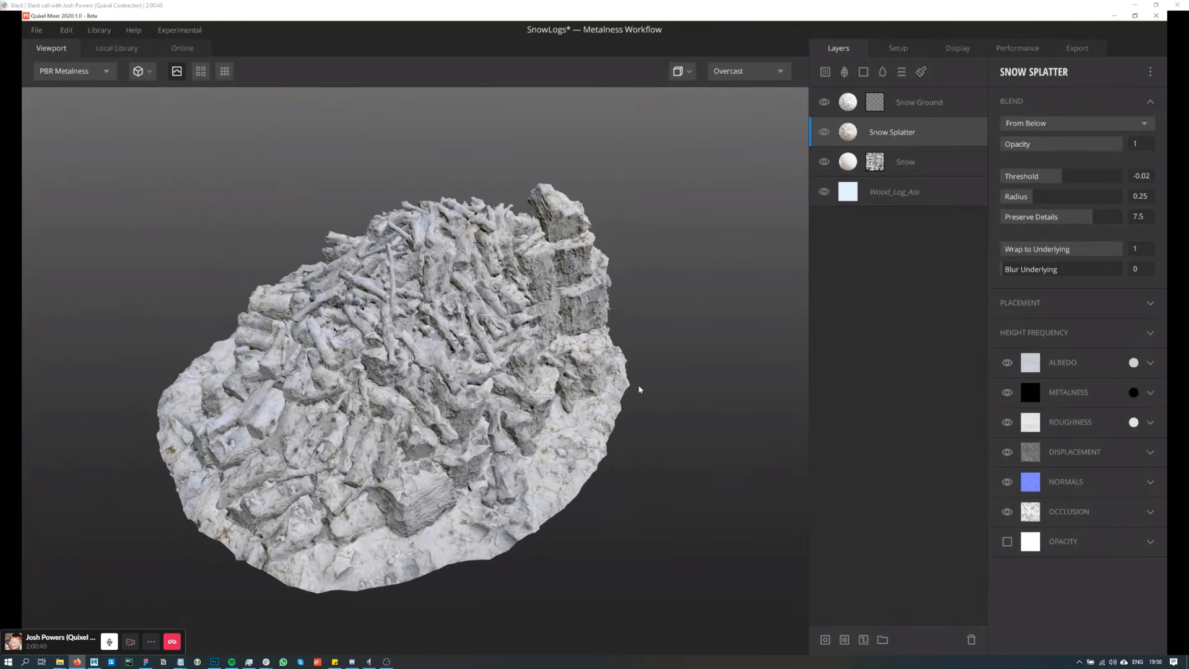
left_click(874, 102)
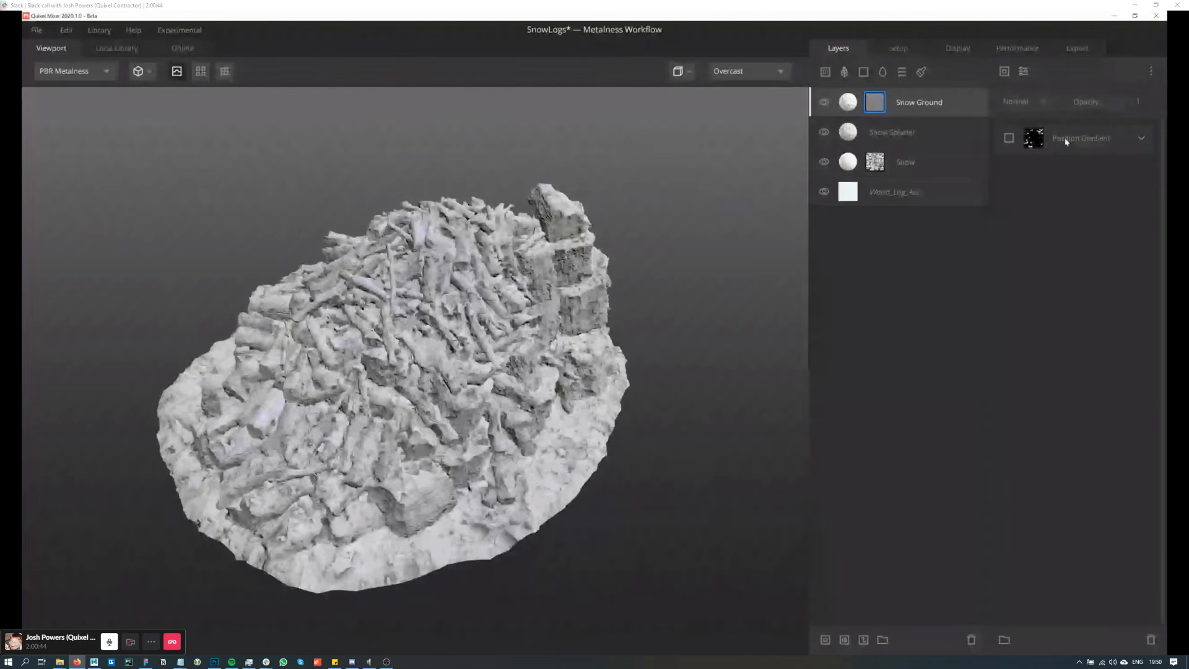
left_click(1008, 144)
left_click(1009, 139)
left_click(1009, 140)
left_click(1142, 140)
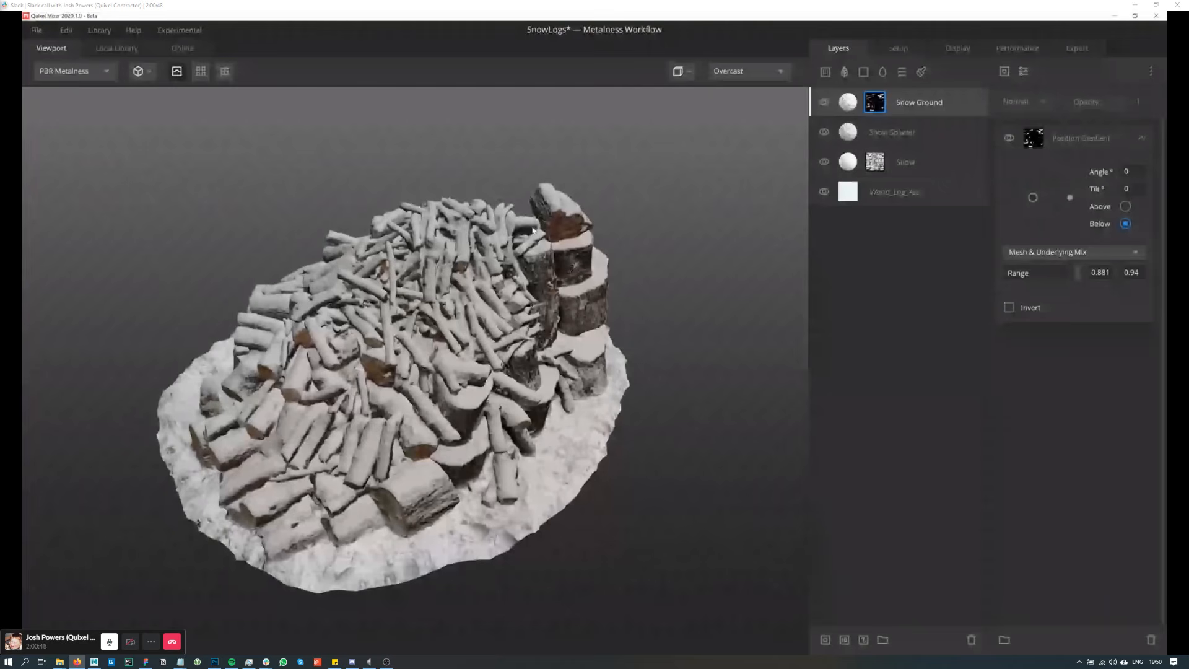
Step: Hide and show the Snow Ground layer to compare the ground around the logs from different angles
left_click_drag(321, 577, 403, 545)
left_click(824, 105)
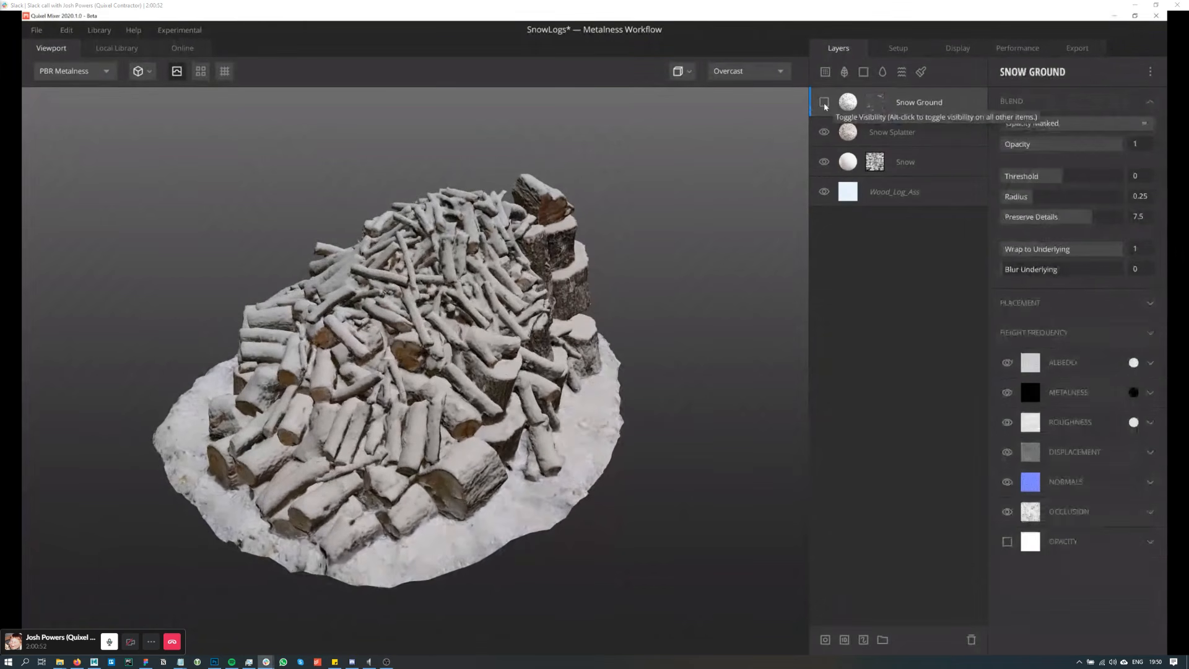
left_click_drag(713, 291, 670, 291)
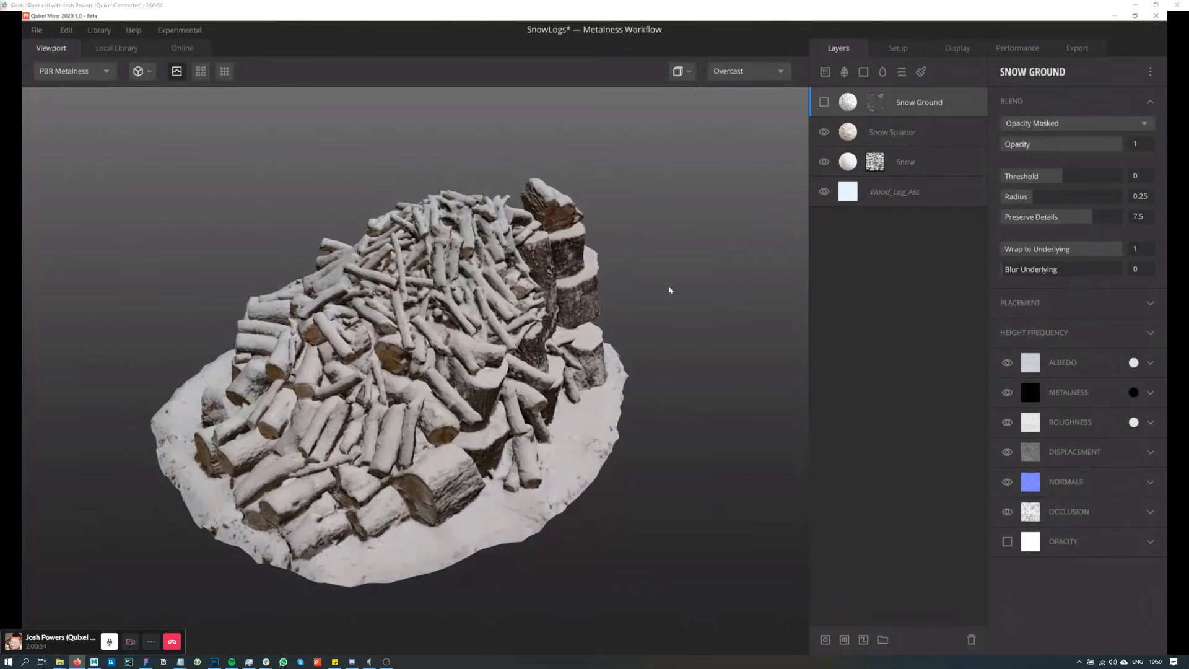
left_click(824, 101)
left_click_drag(403, 335, 571, 339)
Step: Show the Snow Splatter layer's settings and examine the finished snow-covered log pile from different angles
left_click(878, 130)
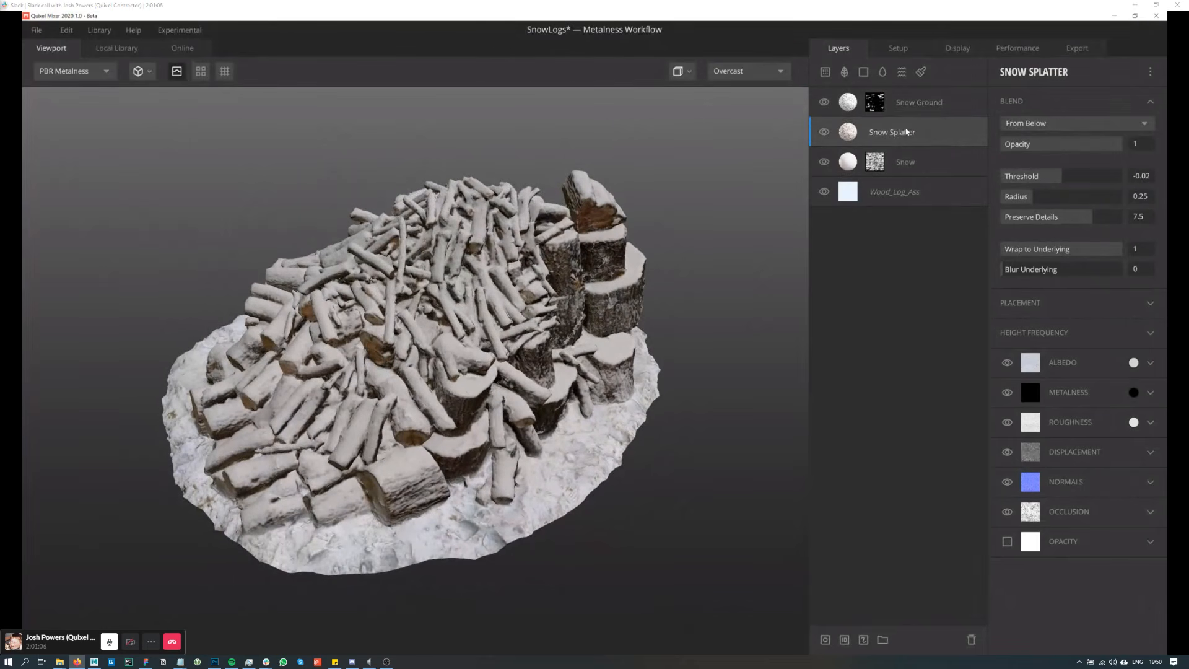
left_click_drag(489, 313, 522, 322)
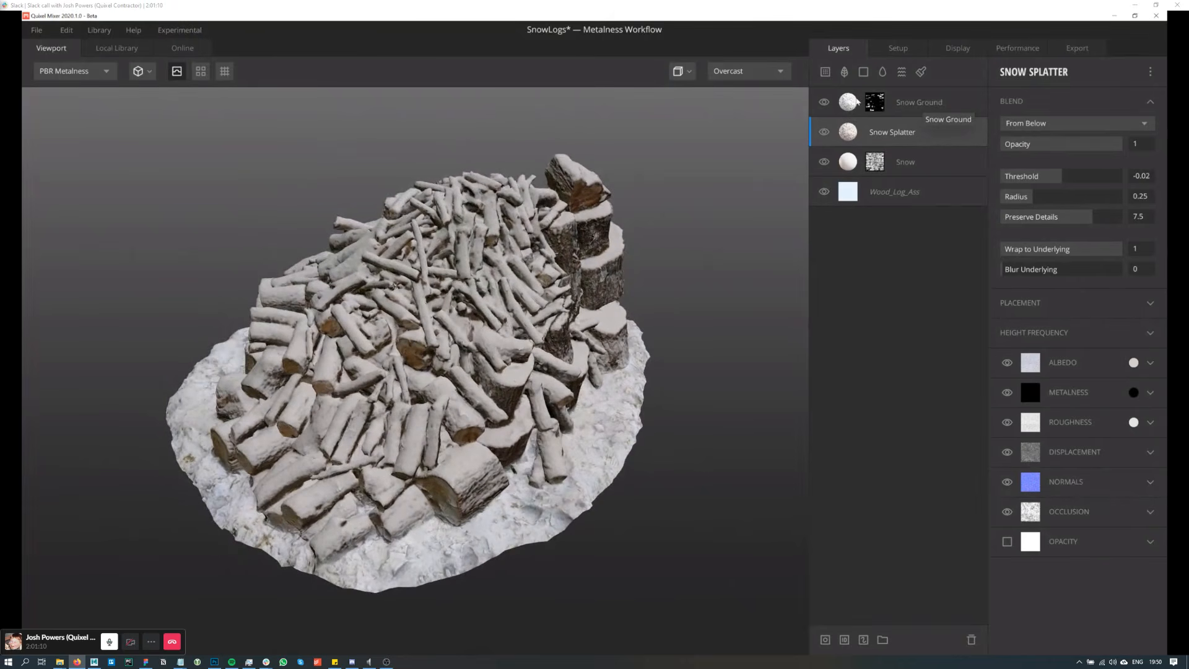
left_click_drag(757, 247, 571, 327)
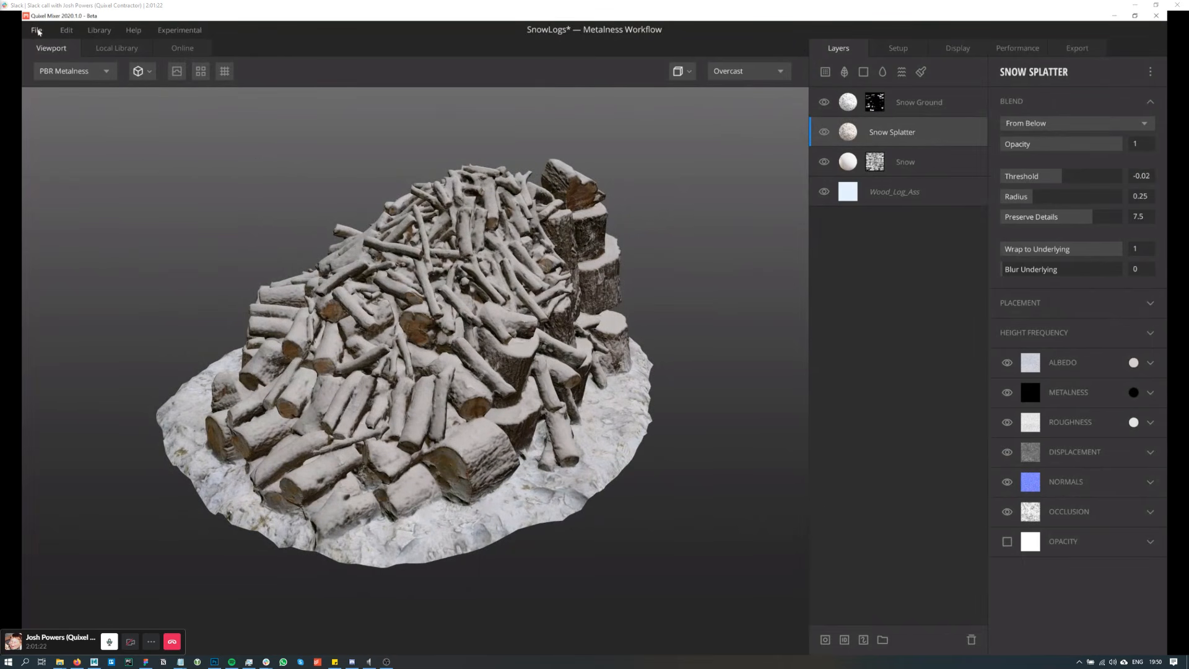
Step: Try to open the Biome 02 mix from the LS_Samples project
left_click(37, 31)
left_click(43, 72)
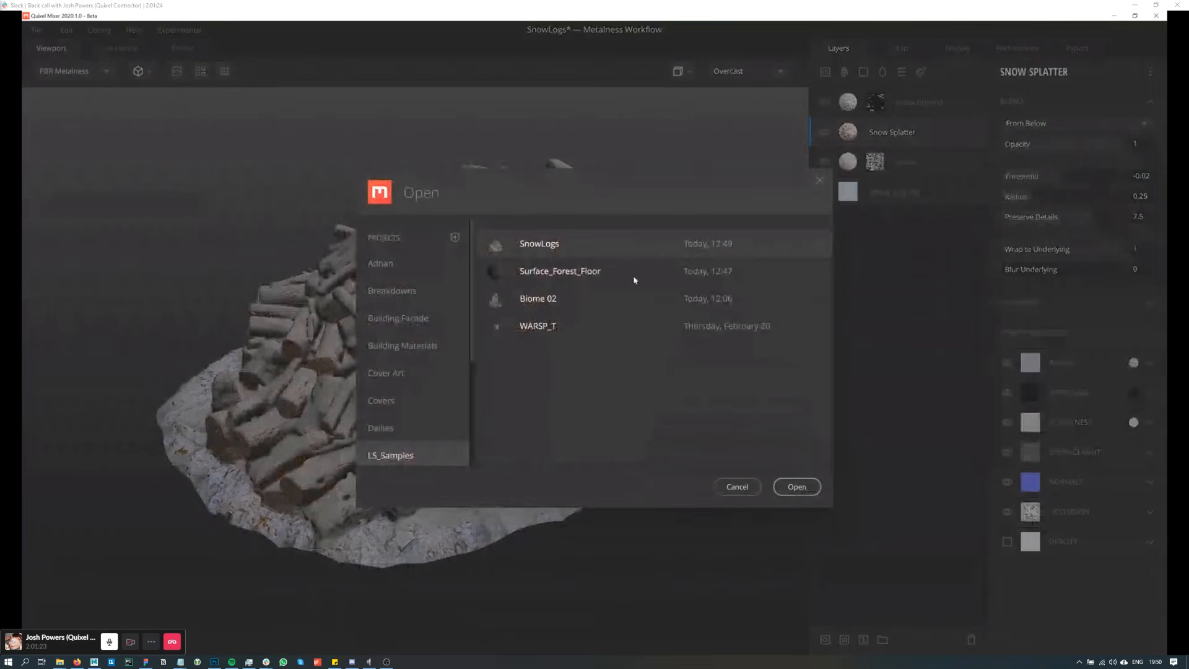
left_click(635, 311)
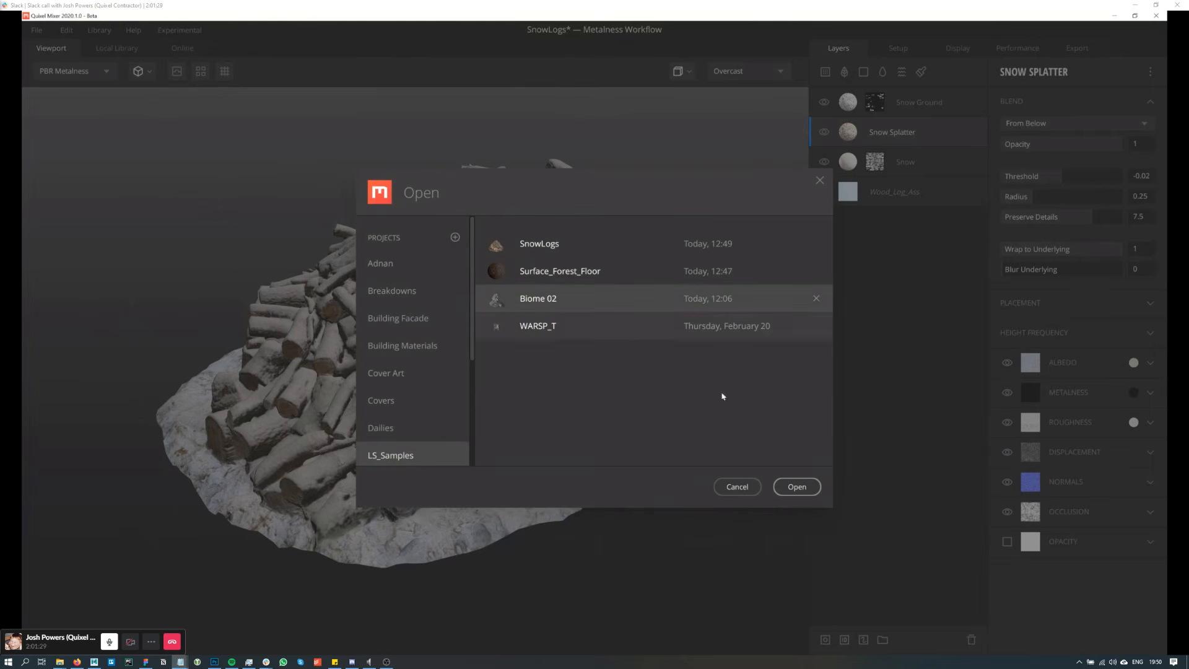
left_click(795, 486)
left_click(687, 406)
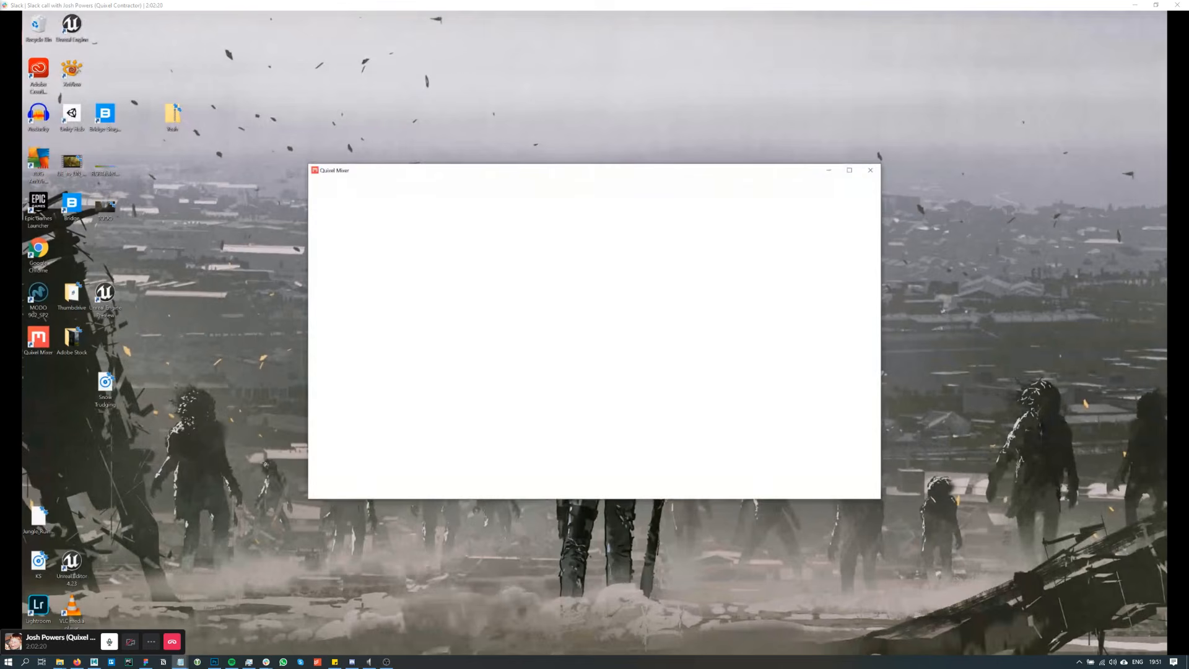
Step: Maximize the restarted program's window and open the Biome 02 mix from the LS_Samples mix list
left_click(849, 170)
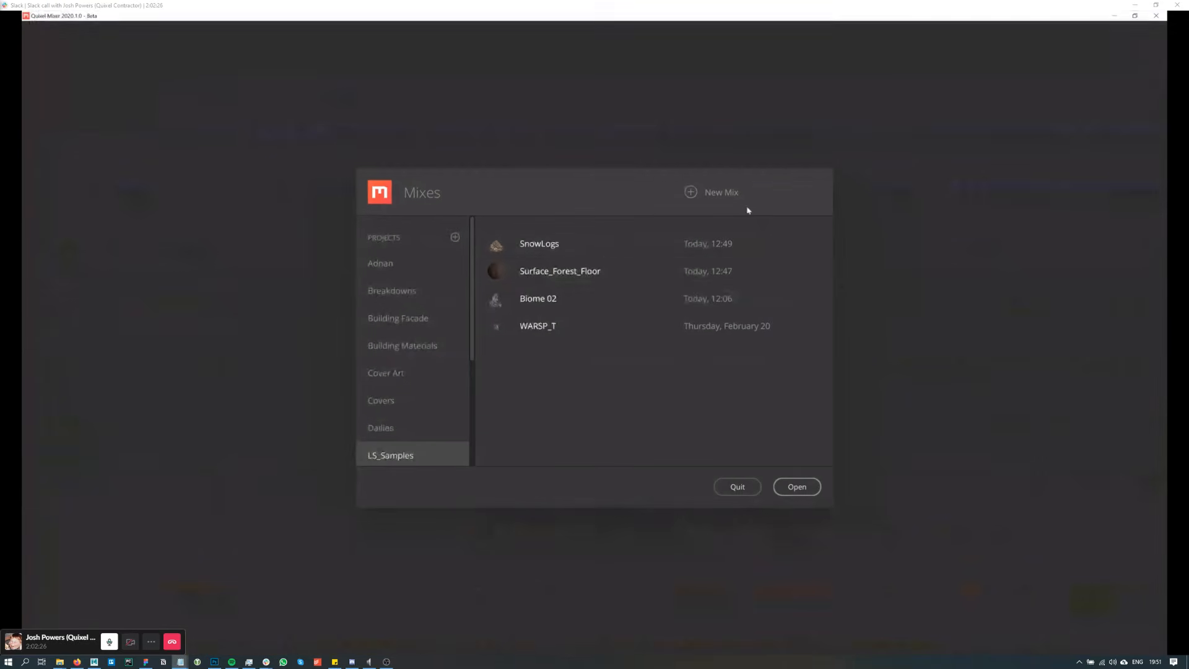
left_click(798, 487)
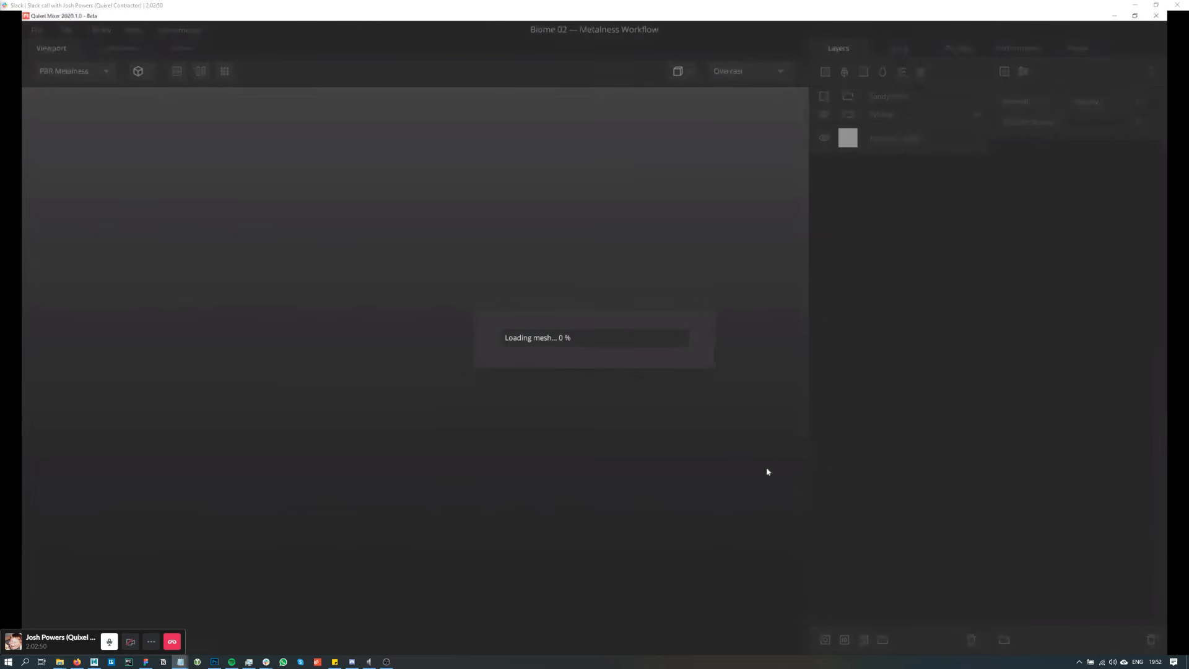
left_click(636, 330)
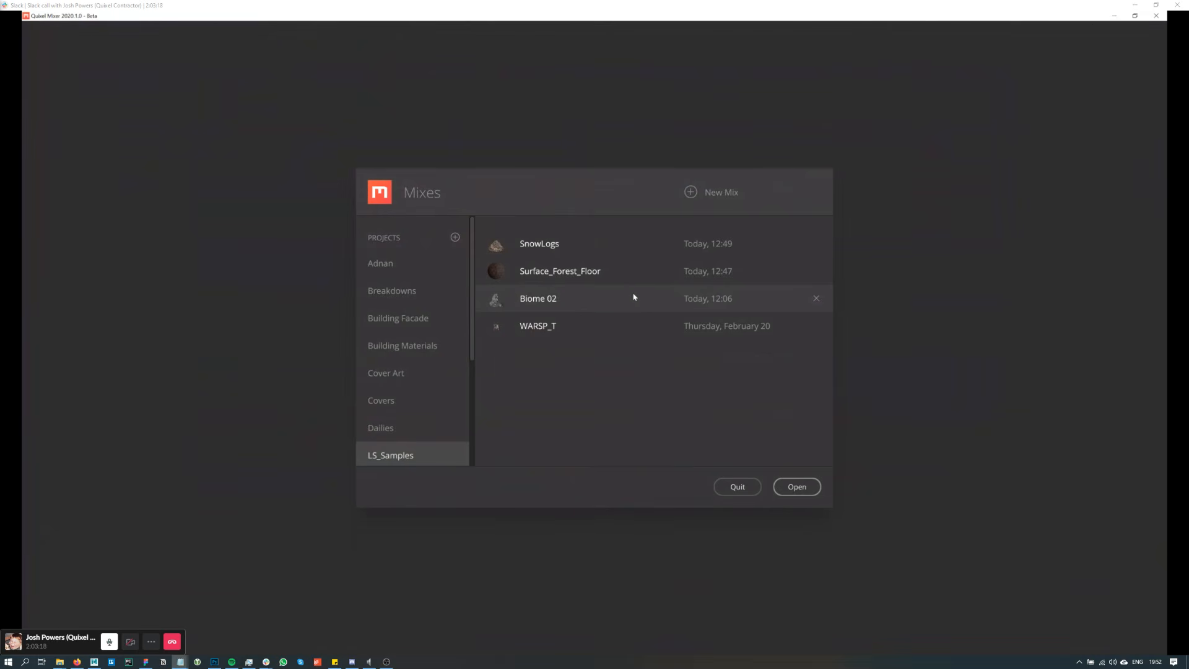
left_click(644, 299)
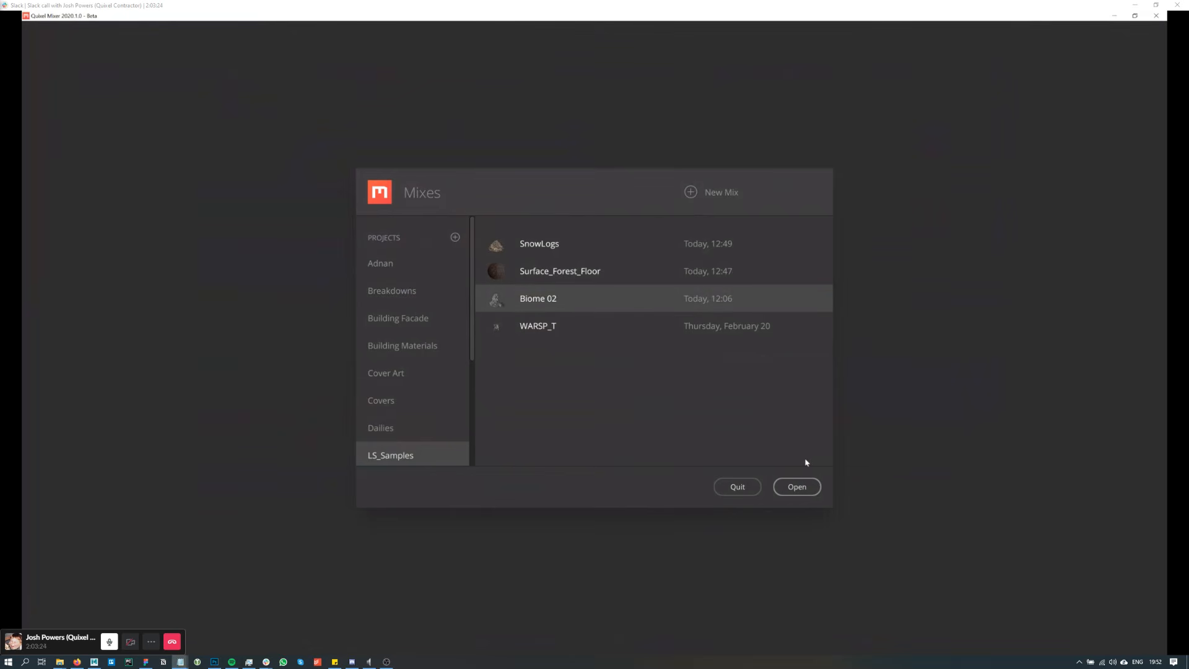
left_click(798, 489)
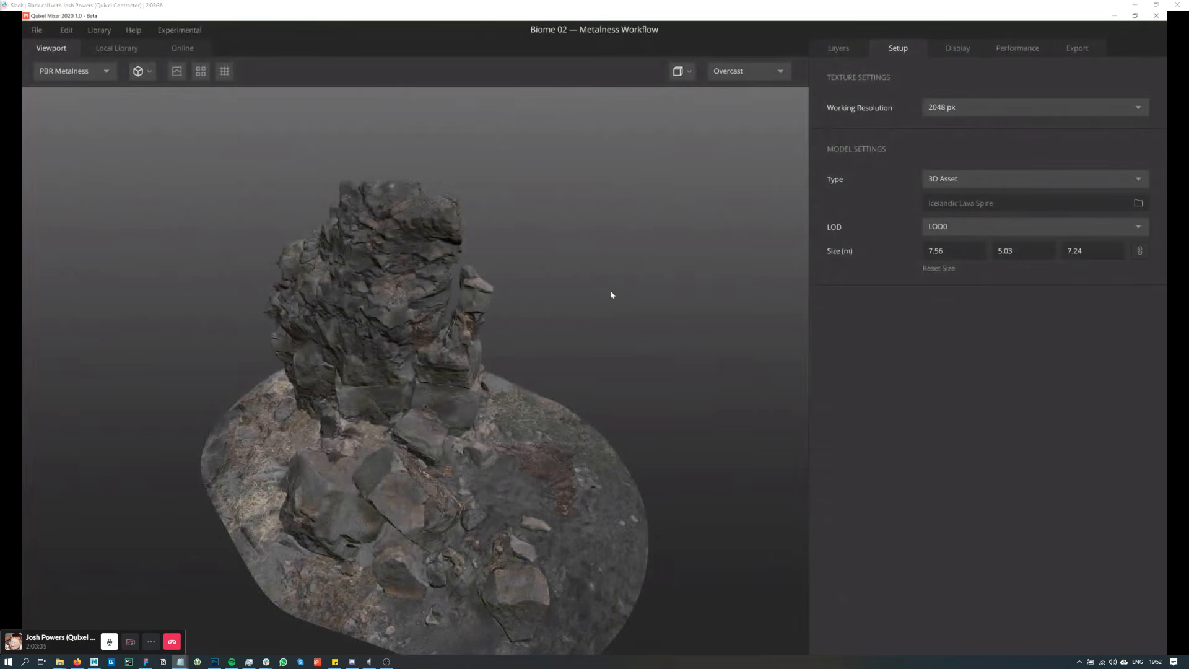
Step: Switch the environment lighting to Pisa and view the rock formation from different angles
left_click_drag(599, 379, 508, 322)
left_click(737, 71)
left_click(732, 108)
left_click_drag(576, 347, 553, 451)
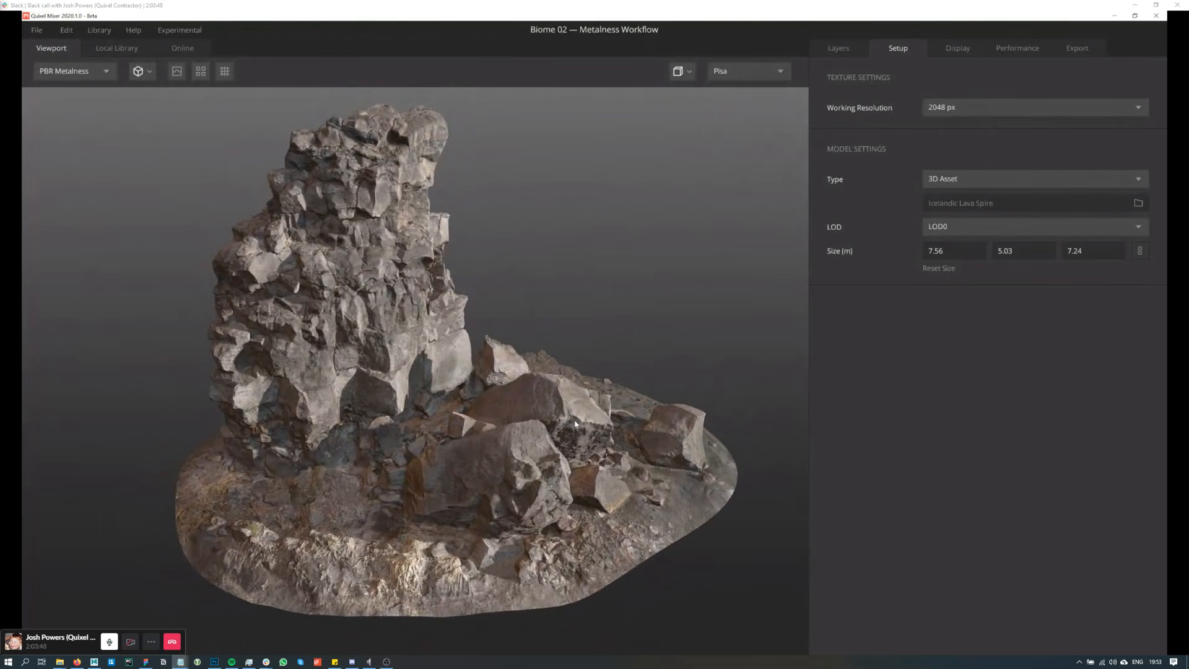
Step: Show the mix's layer stack and examine the base Icelandic lava spire in the viewport
left_click(840, 49)
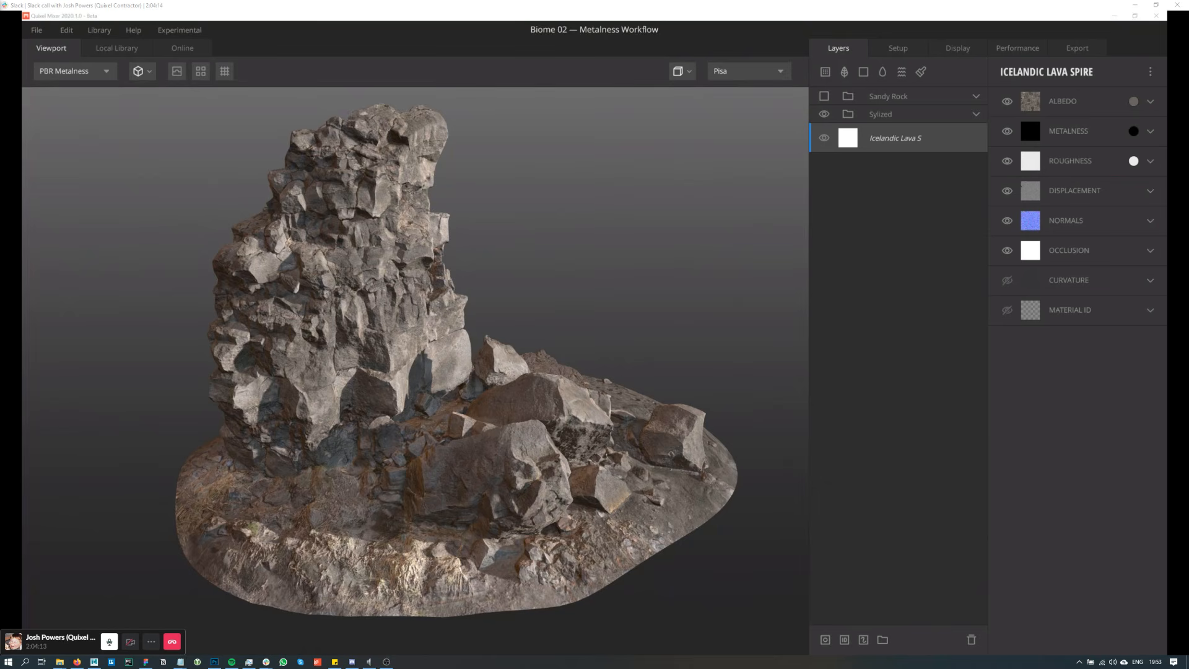
mouse_move(499, 361)
left_mouse_down("alt")
mouse_move(525, 355)
mouse_move(519, 374)
mouse_move(504, 374)
left_mouse_up("alt")
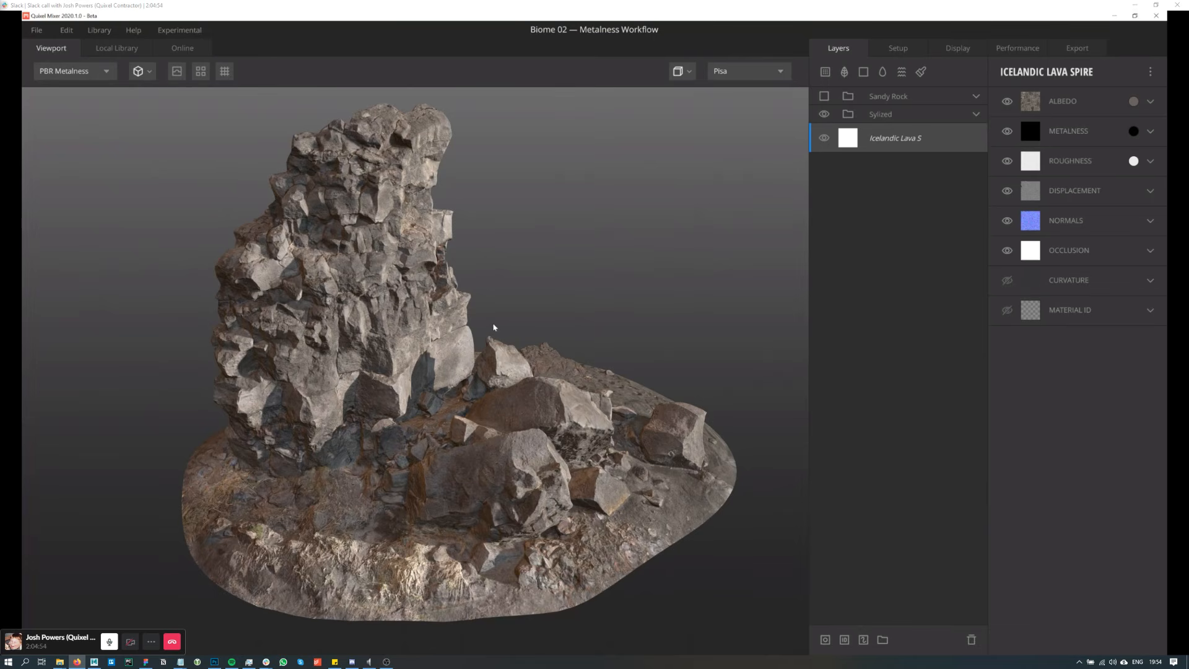
left_click_drag(581, 364, 531, 347)
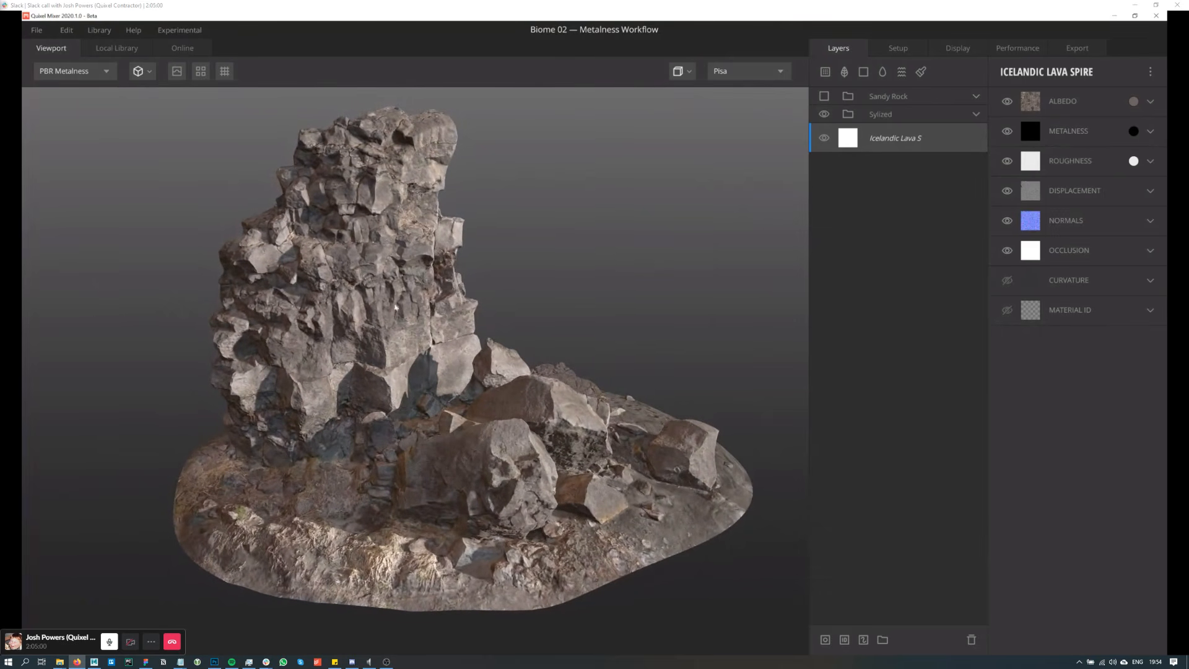
left_click_drag(420, 308, 422, 317)
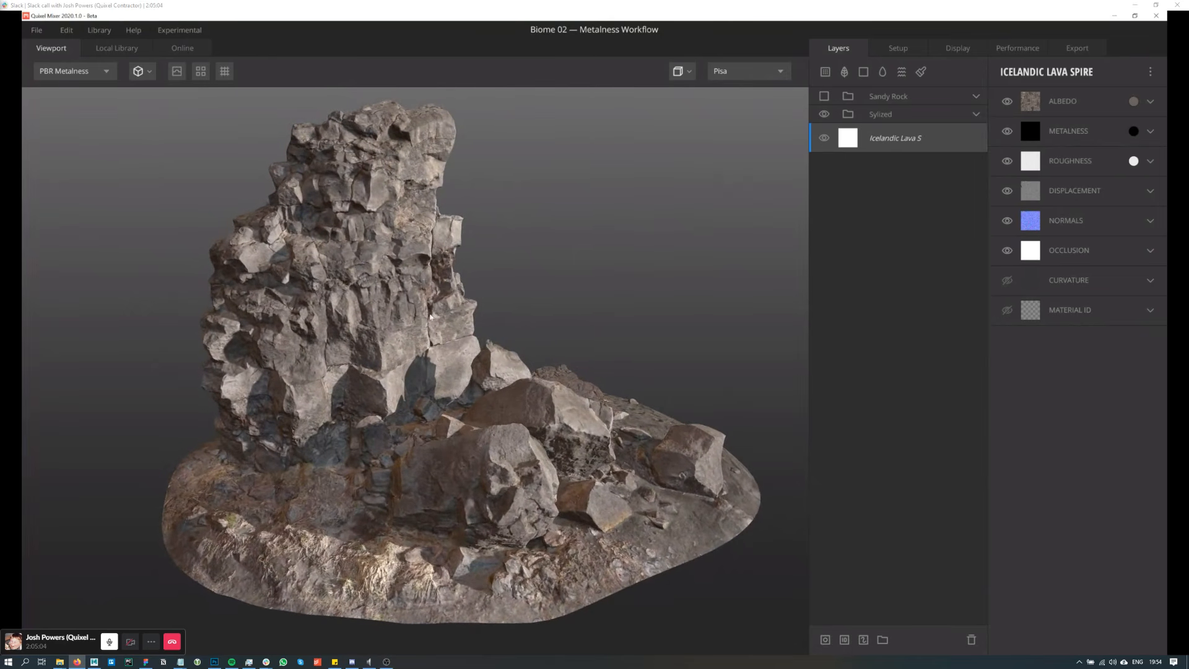
Step: Set the albedo color of the Icelandic Lava Spire base layer to hex 61402B
left_click(1133, 100)
left_click_drag(627, 208, 692, 190)
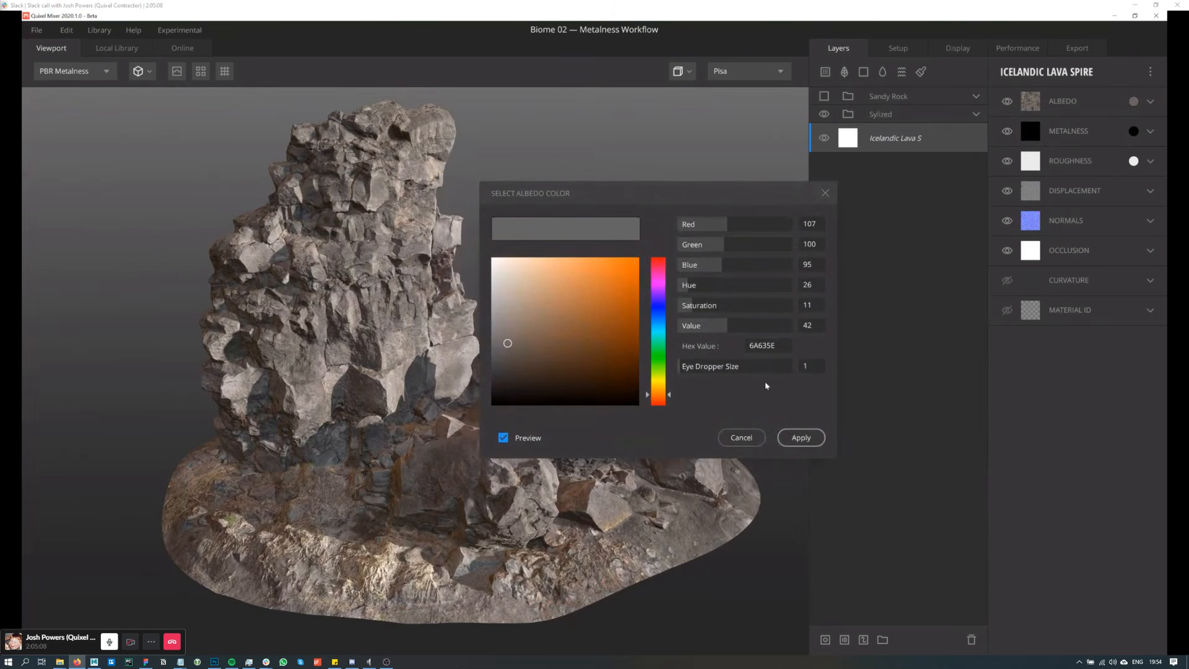
left_click(774, 346)
type("61402B")
left_click(813, 442)
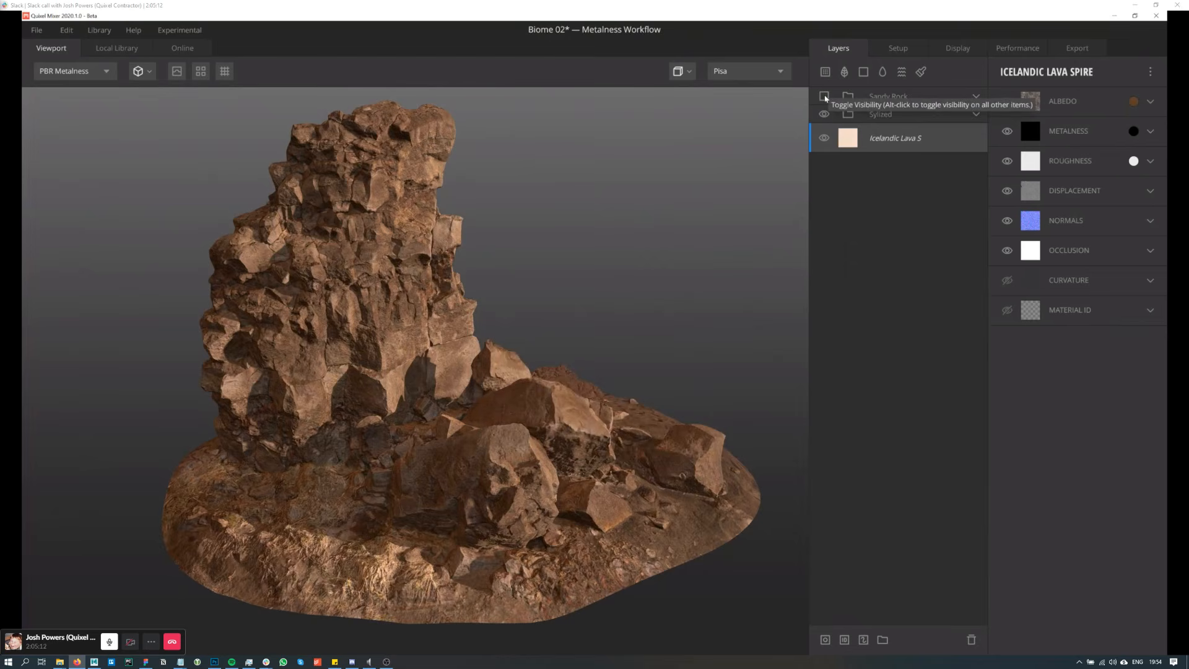
Step: Make the Sandy Rock layer group visible on the lava spire
left_click(825, 97)
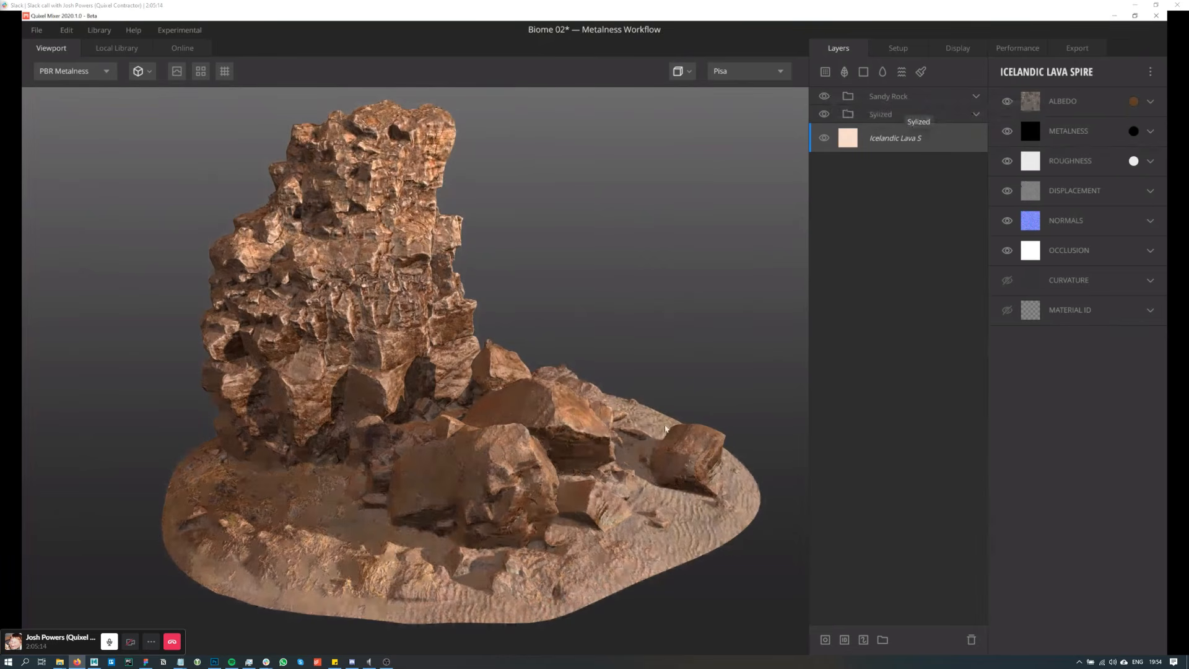
left_click_drag(682, 413, 685, 419)
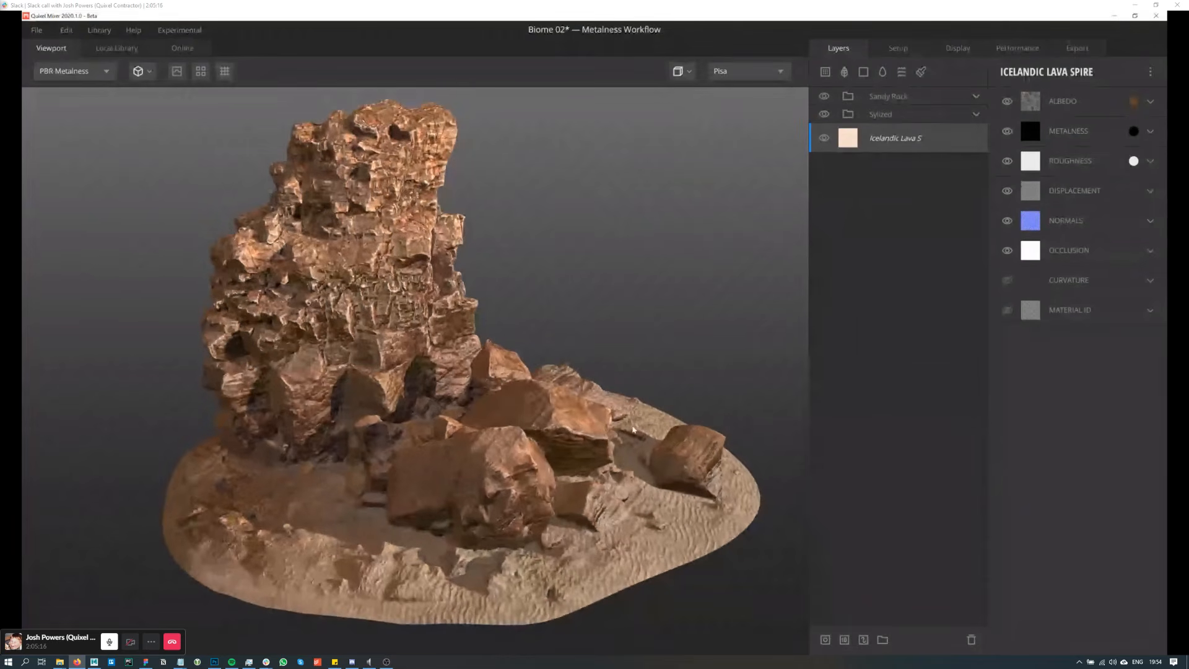
middle_click_drag(685, 418, 680, 431)
Step: Expand the Sandy Rock group to list its layers and examine the sandy rock formation from different angles
left_click(977, 96)
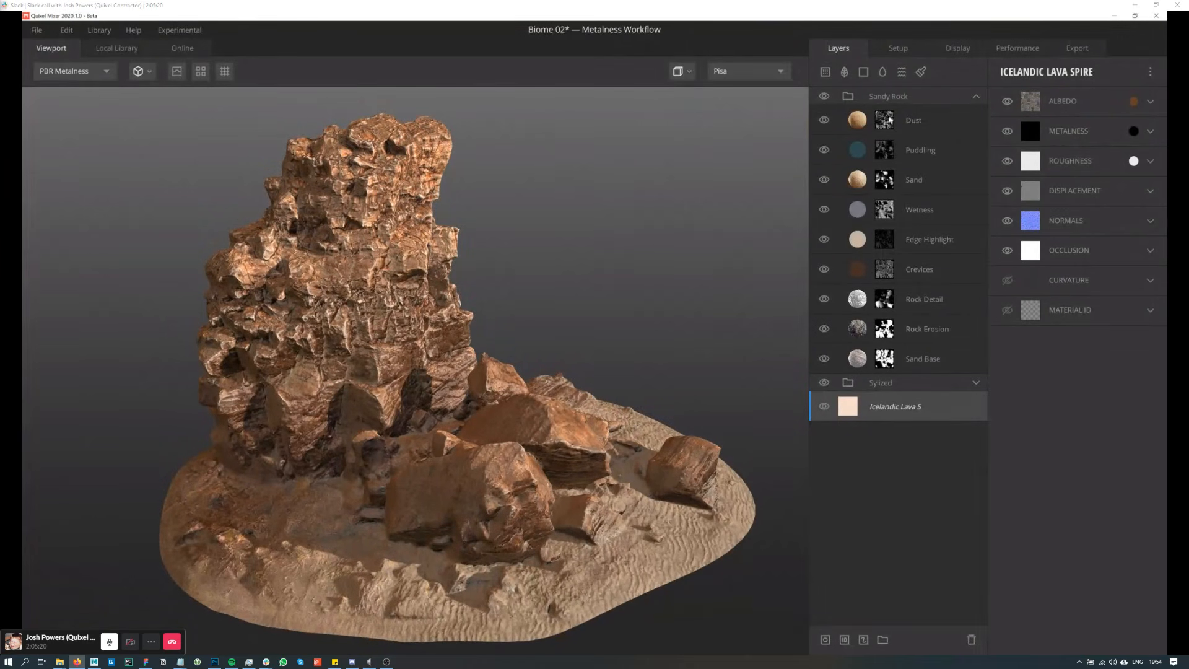
left_click_drag(760, 362, 755, 362)
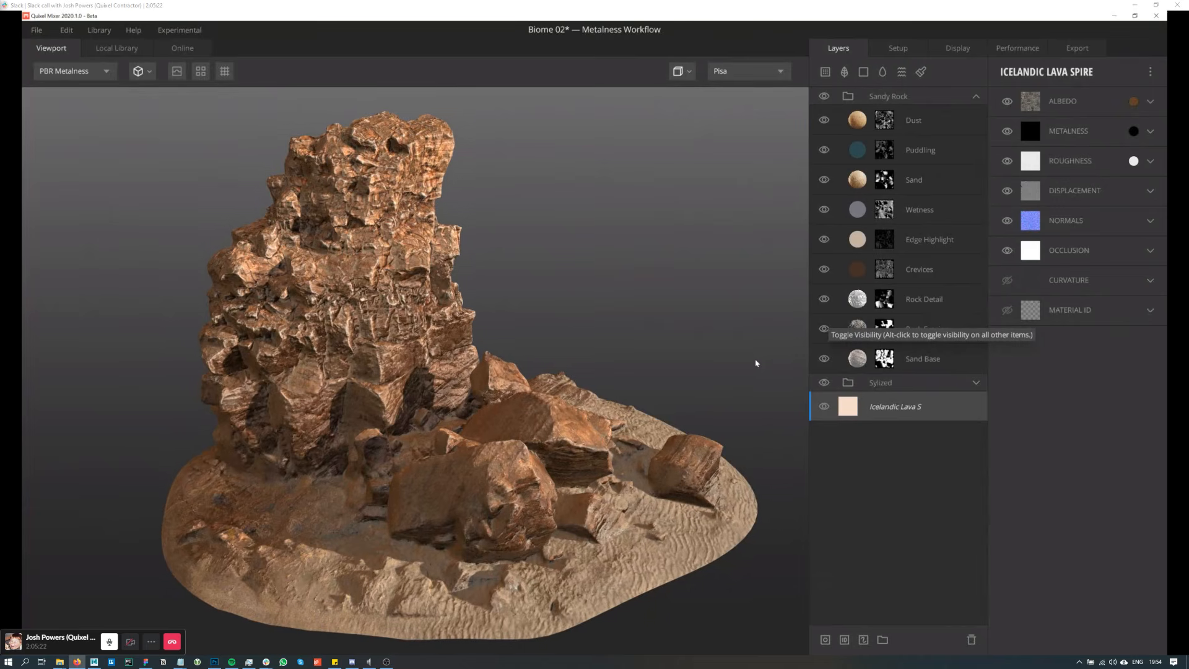
middle_click_drag(753, 374, 757, 368)
left_click_drag(757, 371, 688, 537)
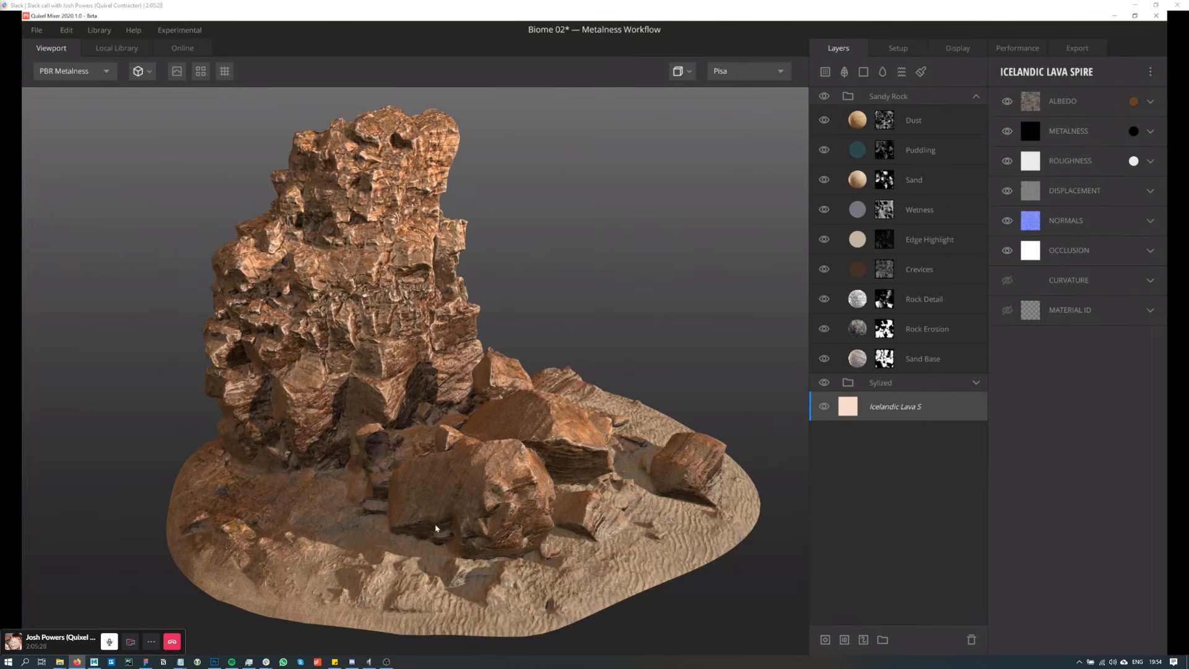
left_click_drag(594, 395, 583, 393)
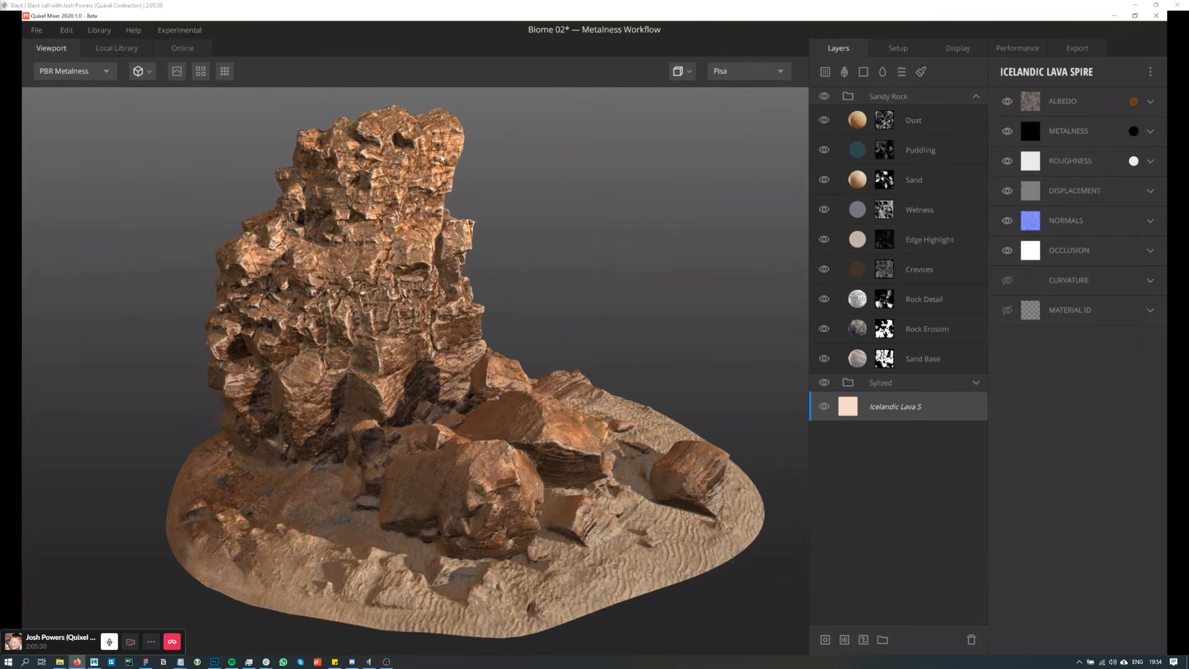
left_click_drag(442, 159, 477, 215)
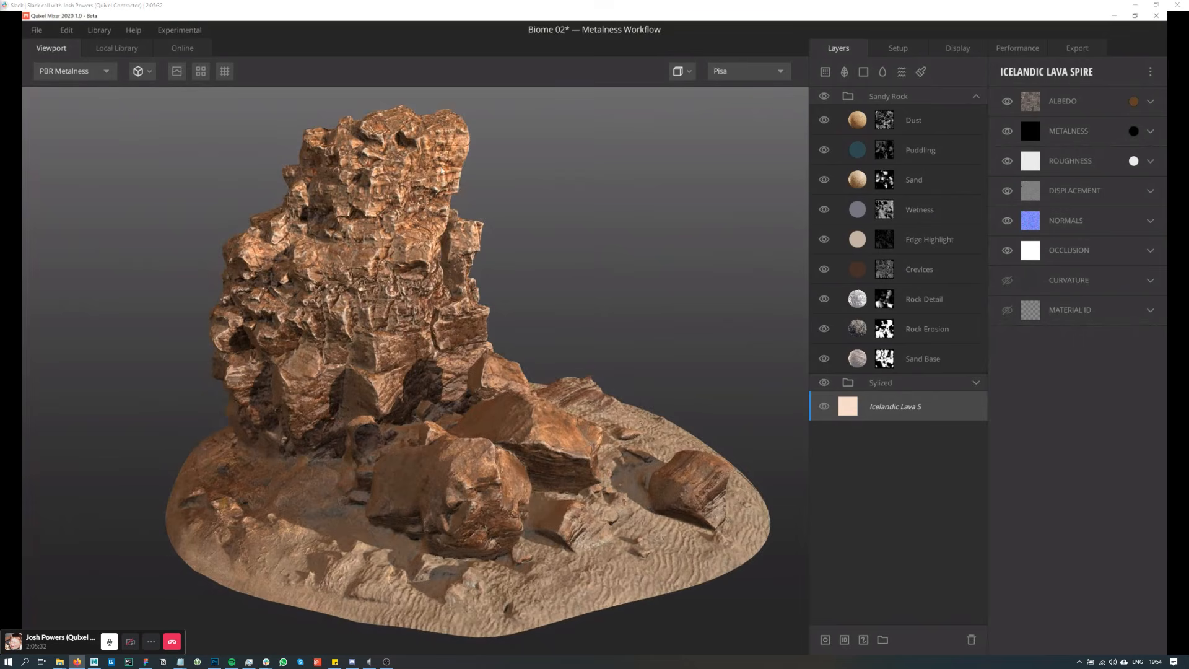
Step: Collapse and hide the Sandy Rock group, and expand the Sylized group to list its subgroups
left_click_drag(477, 245, 487, 245)
left_click_drag(605, 292, 615, 299)
middle_click_drag(614, 298, 613, 294)
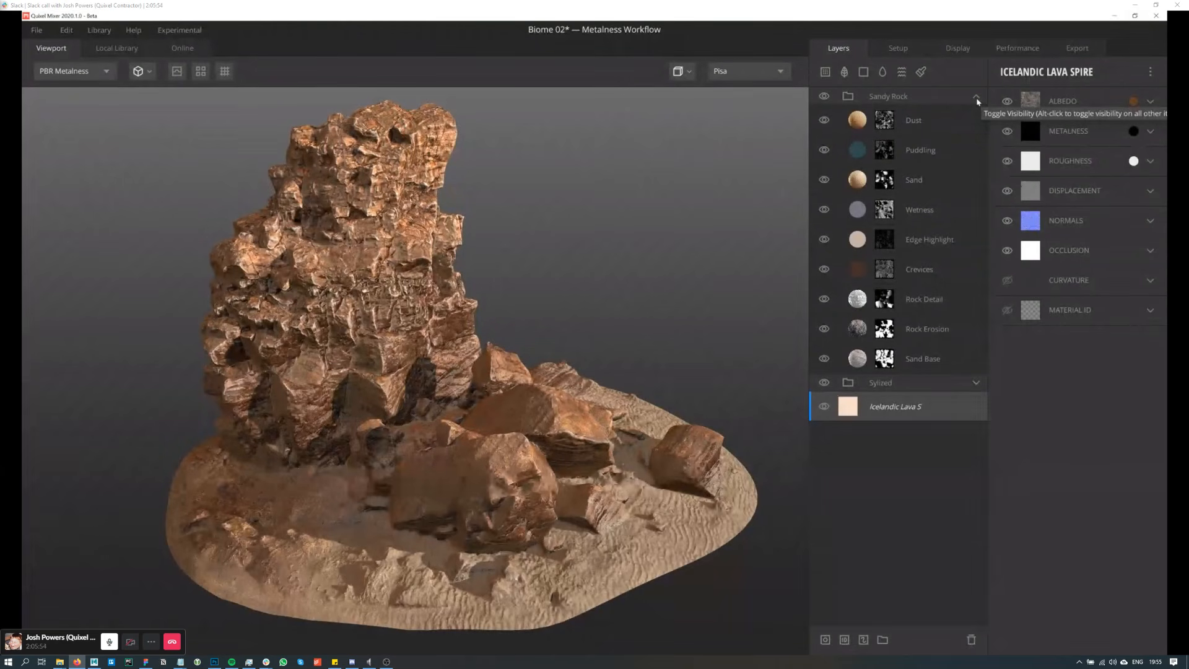
left_click(977, 99)
left_click(824, 96)
left_click(976, 114)
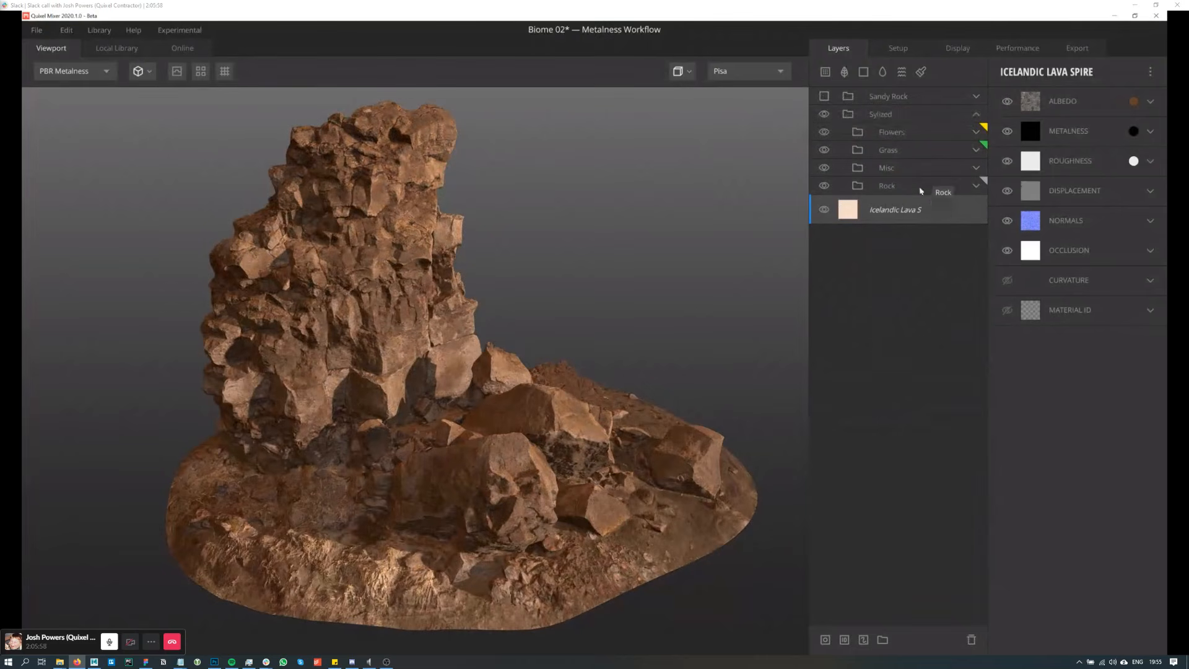
Step: Look through the layers inside the Rock, Misc, Grass and Flowers subgroups, leaving only Rock expanded
left_click(977, 186)
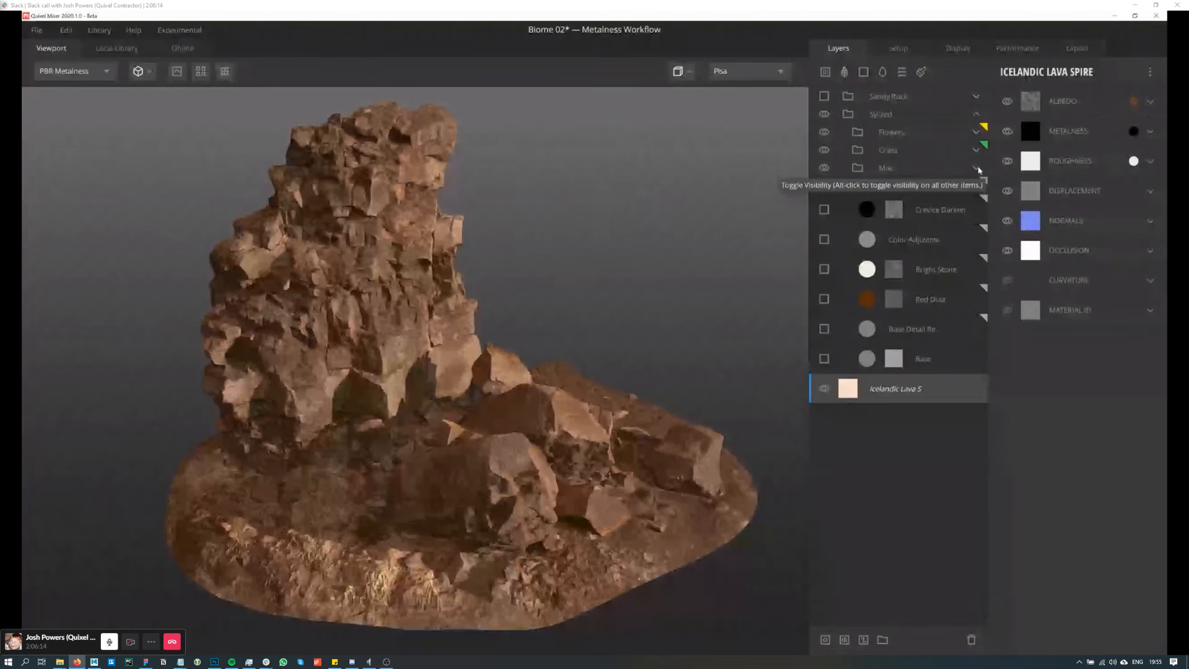
left_click(976, 168)
left_click(976, 150)
left_click(976, 132)
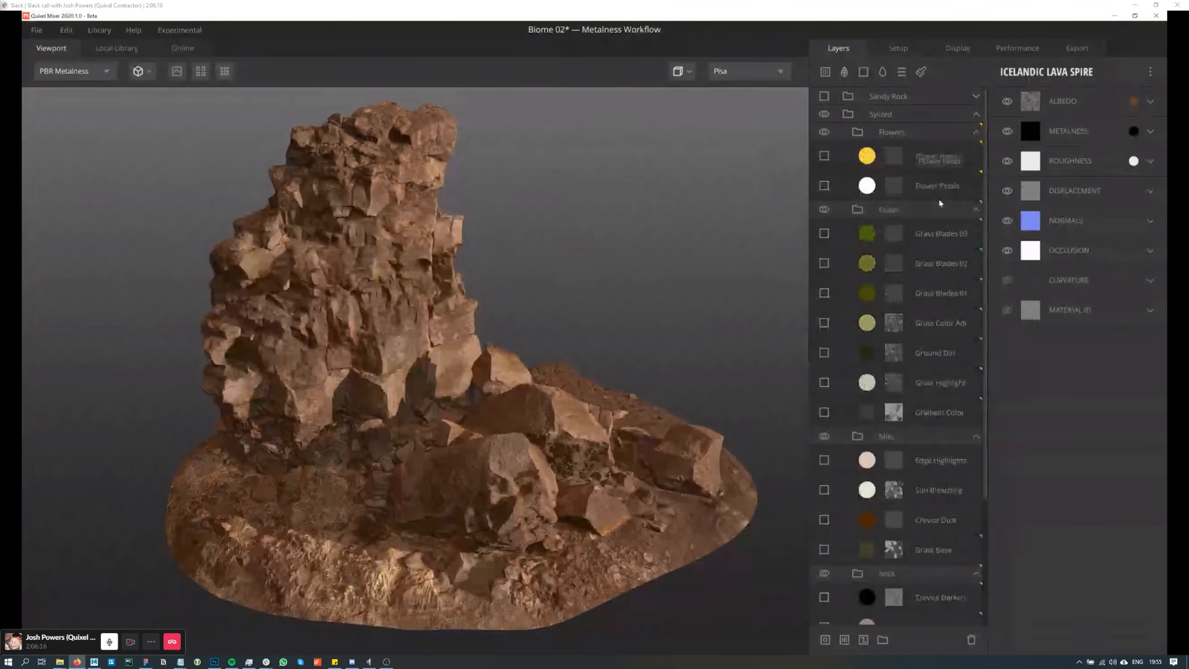
left_click(976, 131)
left_click(976, 150)
left_click(976, 168)
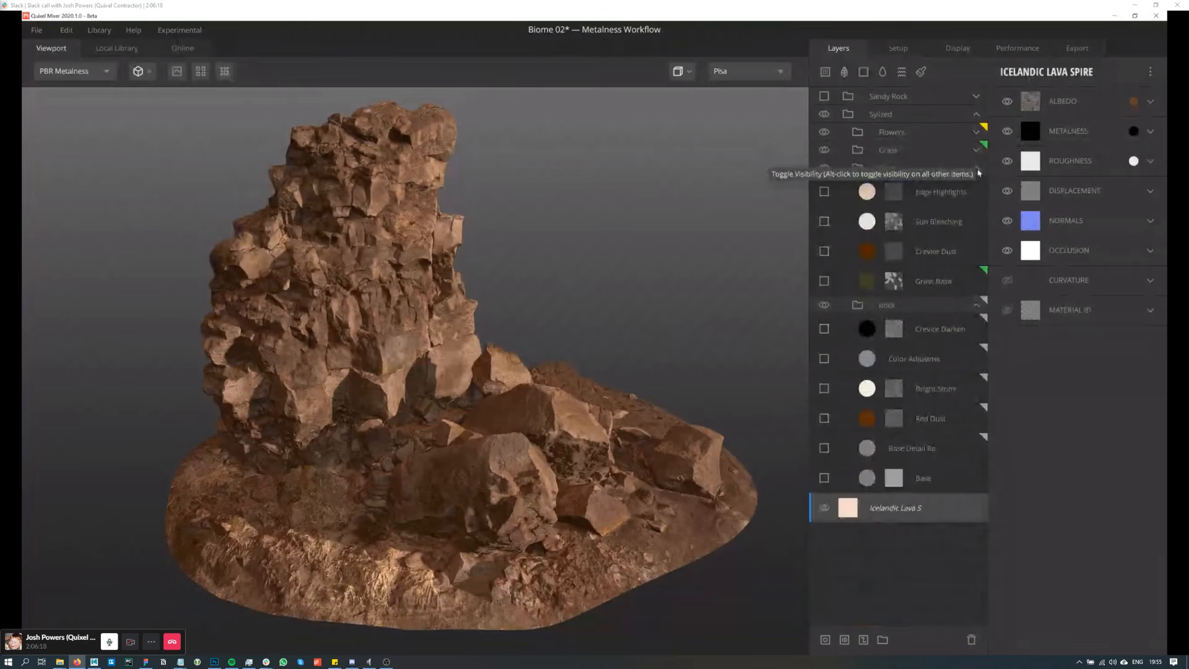
left_click(976, 168)
left_click(976, 185)
left_click(977, 186)
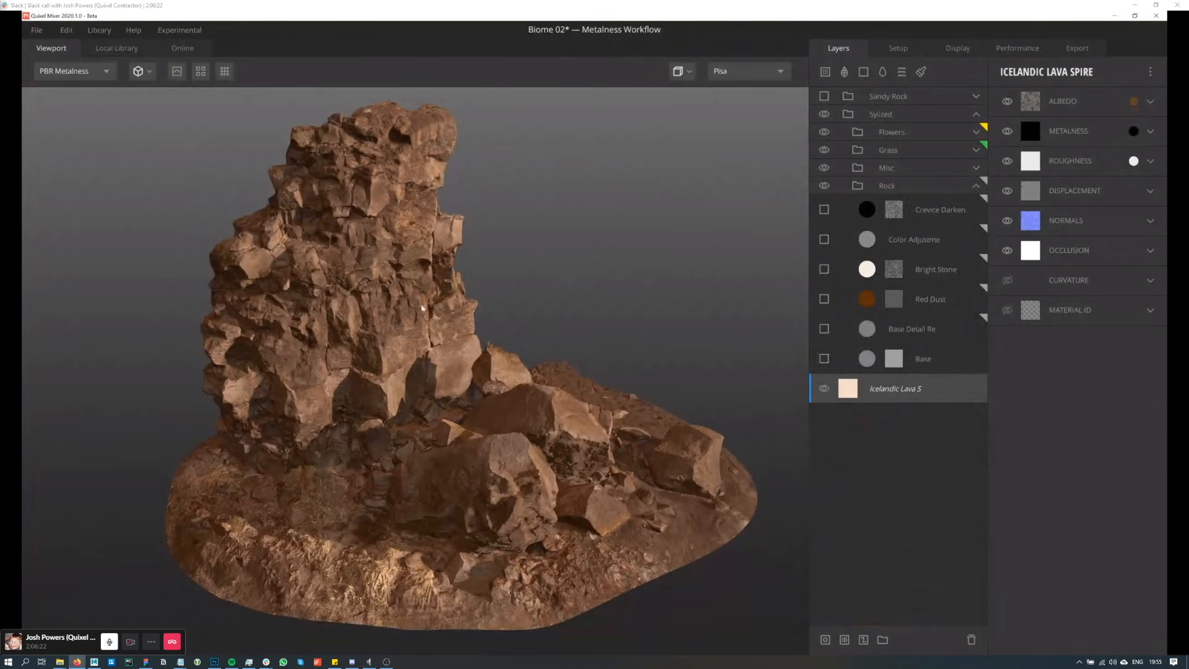
Step: Make the Base layer in the Rock subgroup visible and open its blend settings
scroll(428, 353, "up", 3)
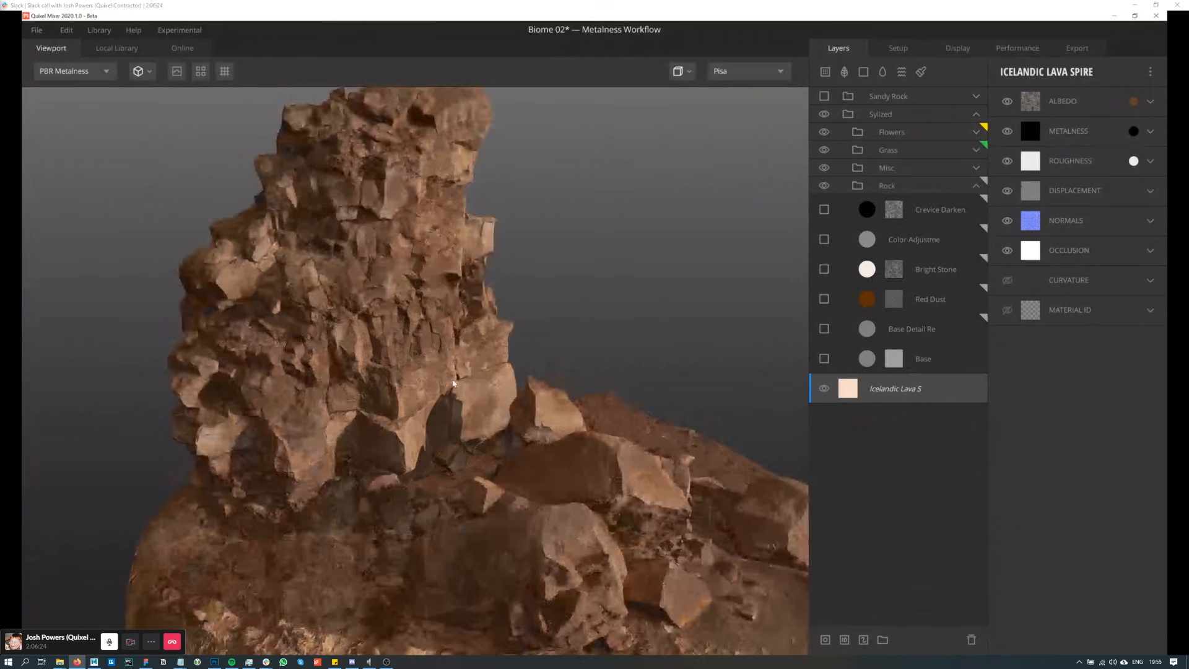
scroll(452, 384, "up", 1)
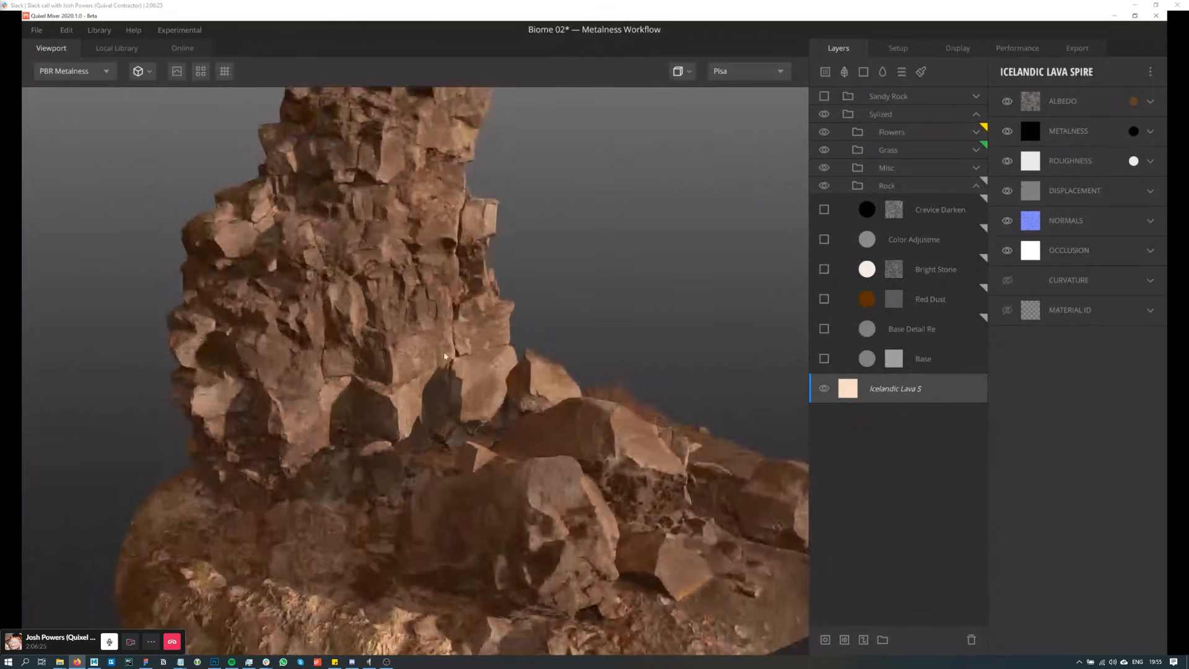
left_click(824, 358)
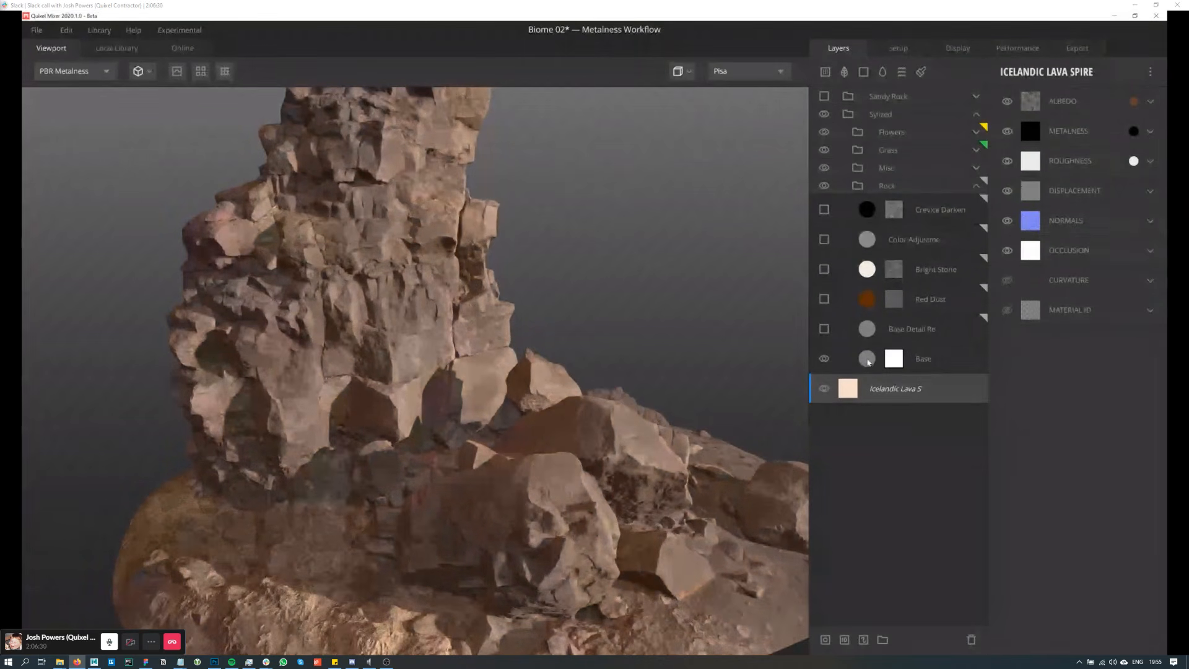
left_click(868, 361)
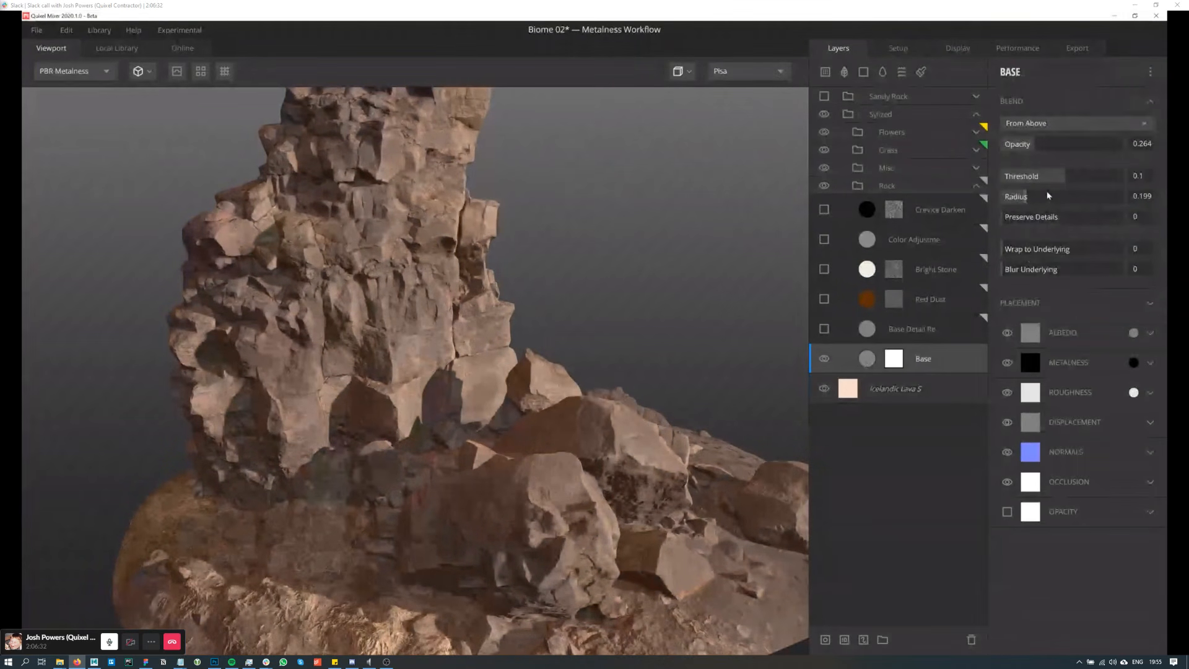
Step: Display the Normal map up close and compare the rock surface with the Base layer hidden and shown
scroll(456, 358, "up", 5)
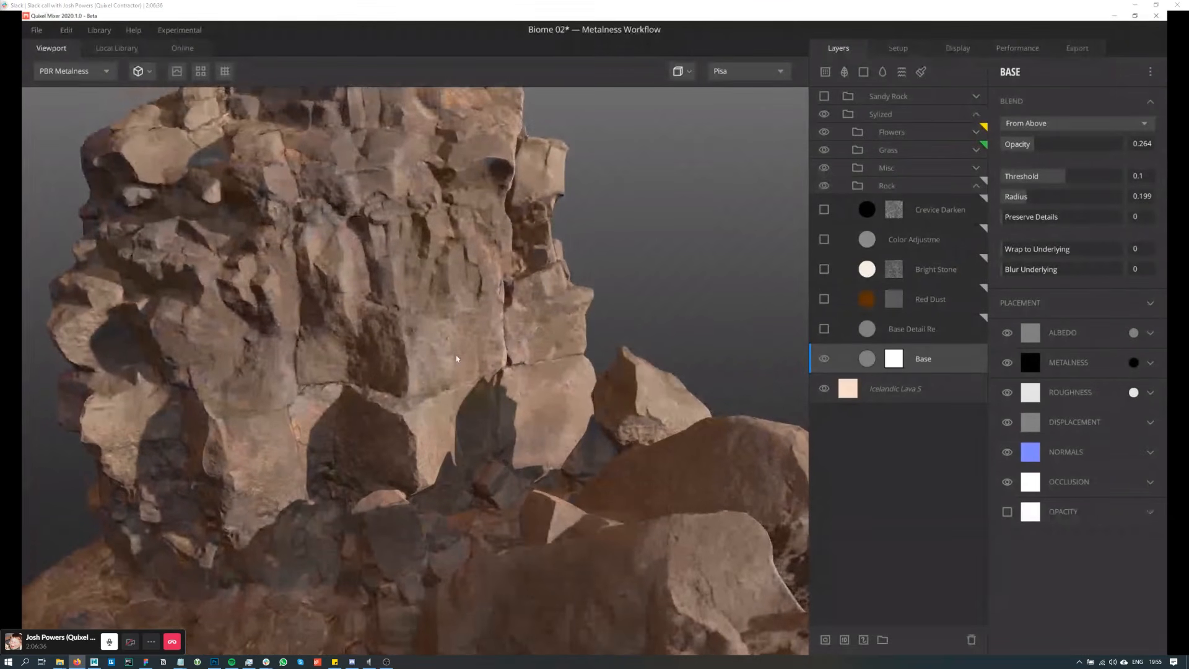
key("5")
left_click(824, 359)
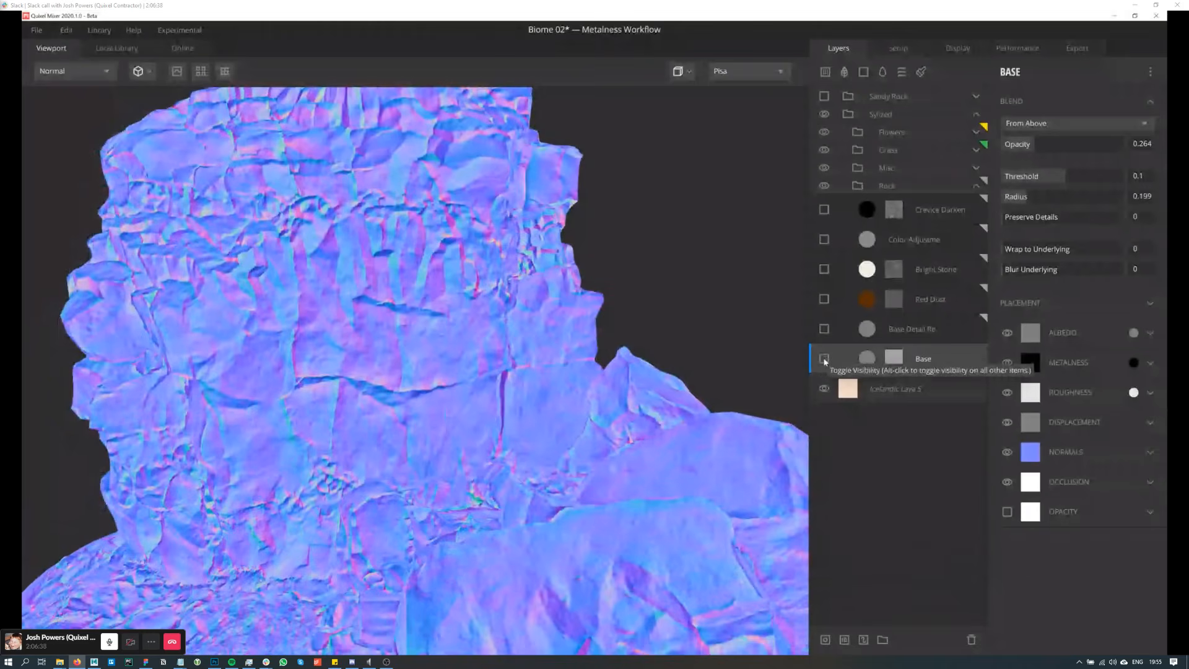
scroll(807, 397, "up", 5)
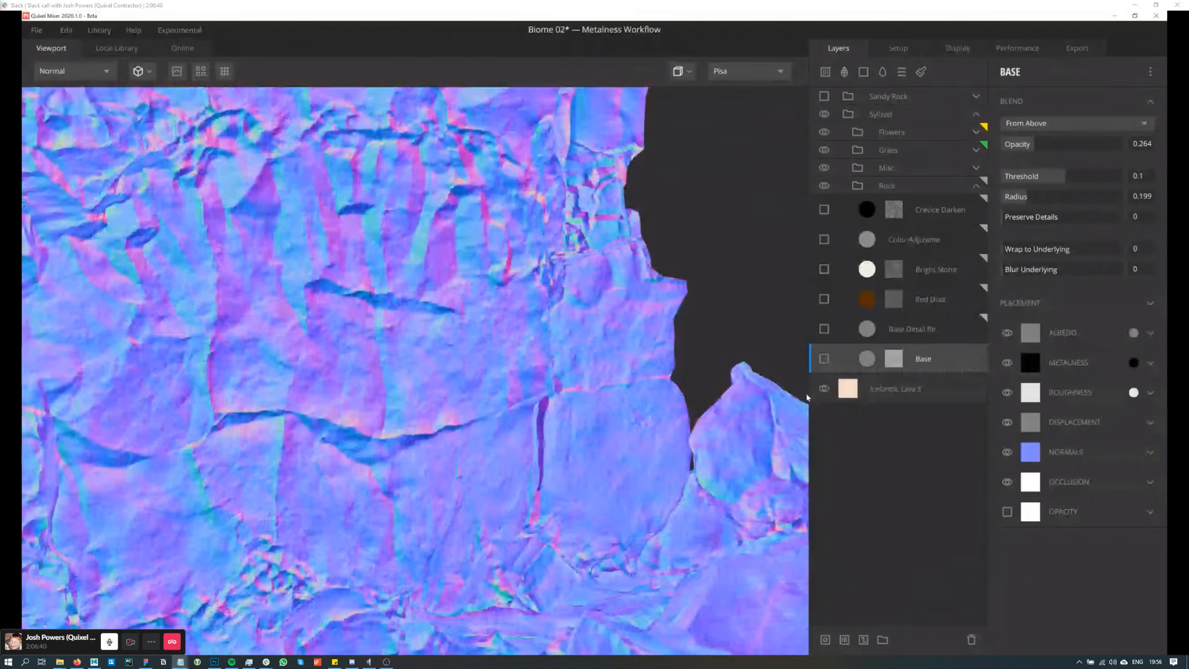
left_click(824, 359)
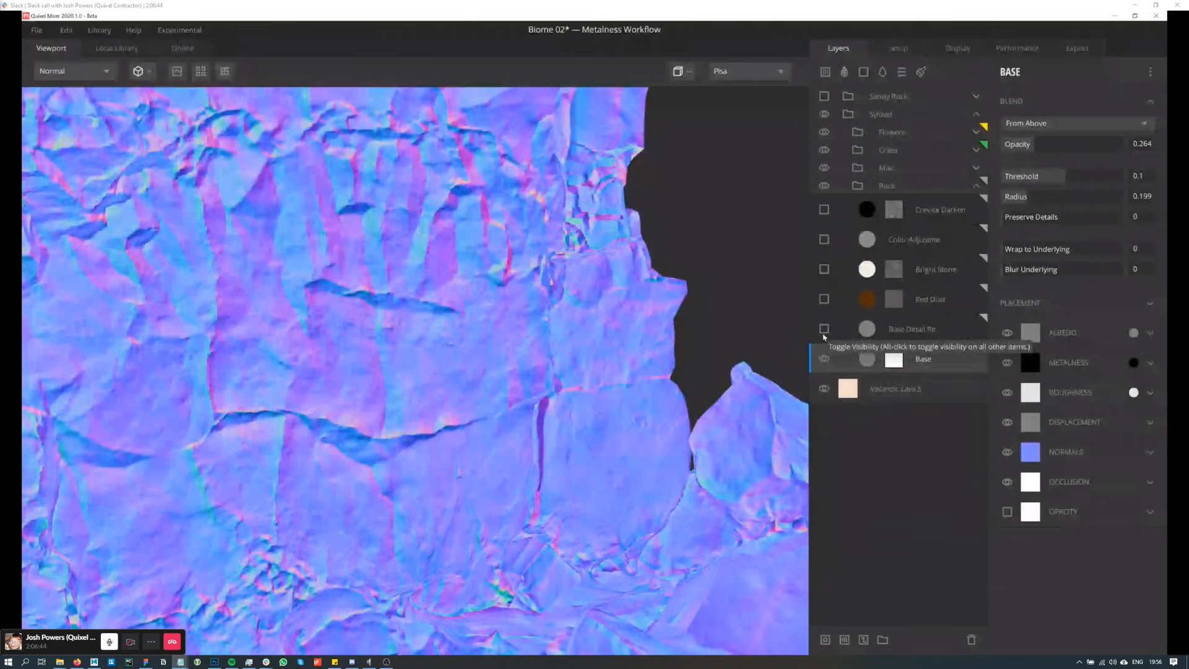
Step: Make the Base Detail Removal layer visible, and inspect its settings and its effect on the spire's normals
left_click(825, 329)
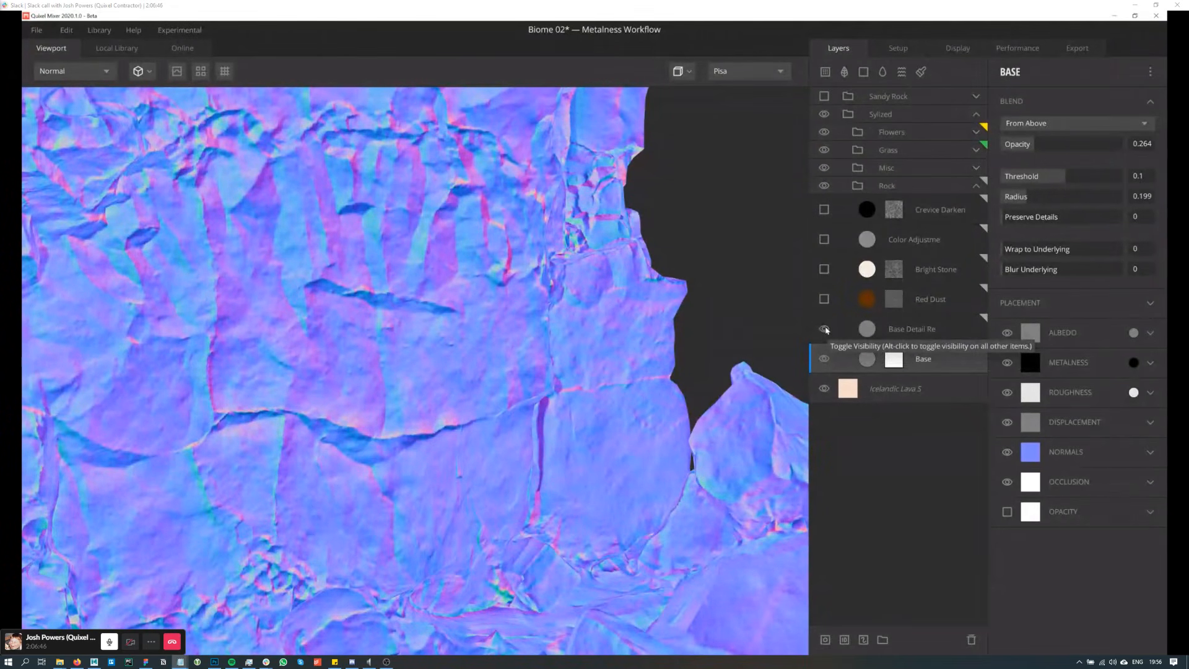
scroll(517, 349, "down", 4)
mouse_move(518, 350)
left_mouse_down("alt")
mouse_move(536, 392)
mouse_move(526, 345)
left_mouse_up("alt")
scroll(525, 345, "down", 2)
left_click(911, 330)
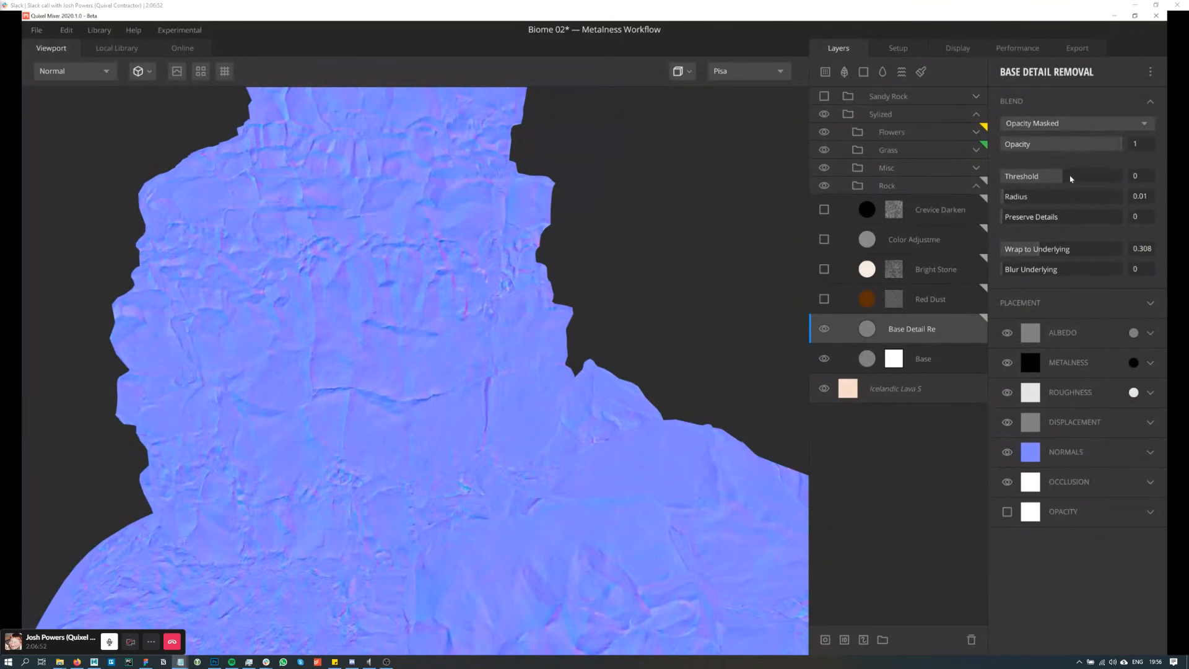
middle_click_drag(558, 380, 563, 391, "alt")
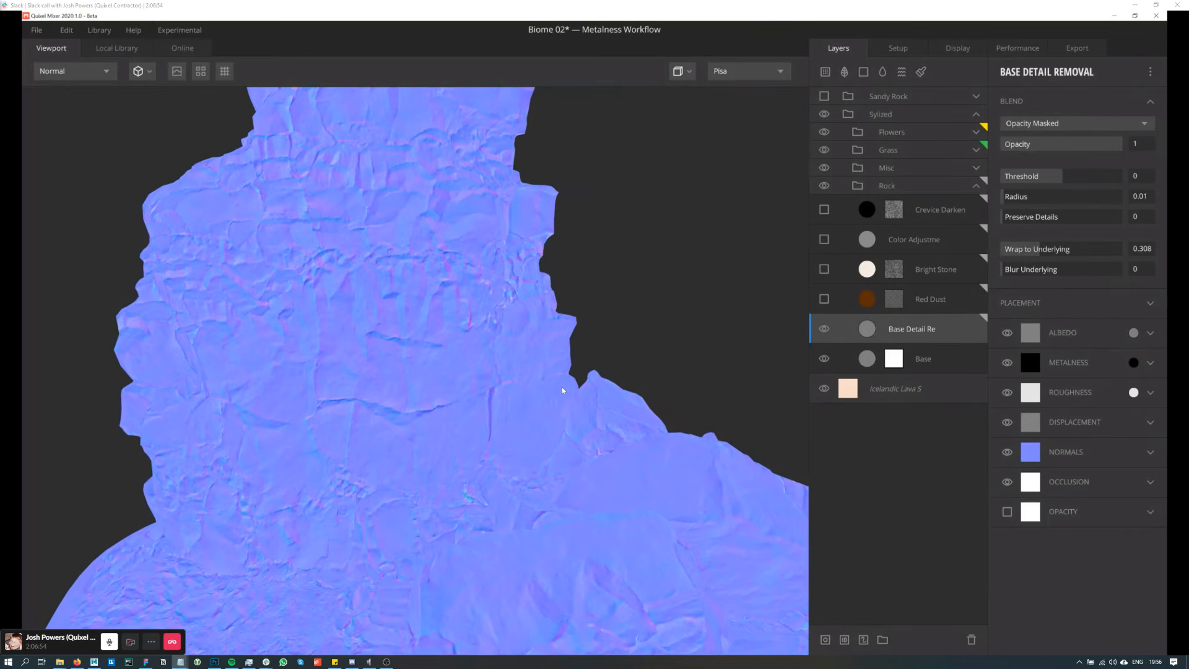
left_click_drag(403, 387, 373, 366, "alt")
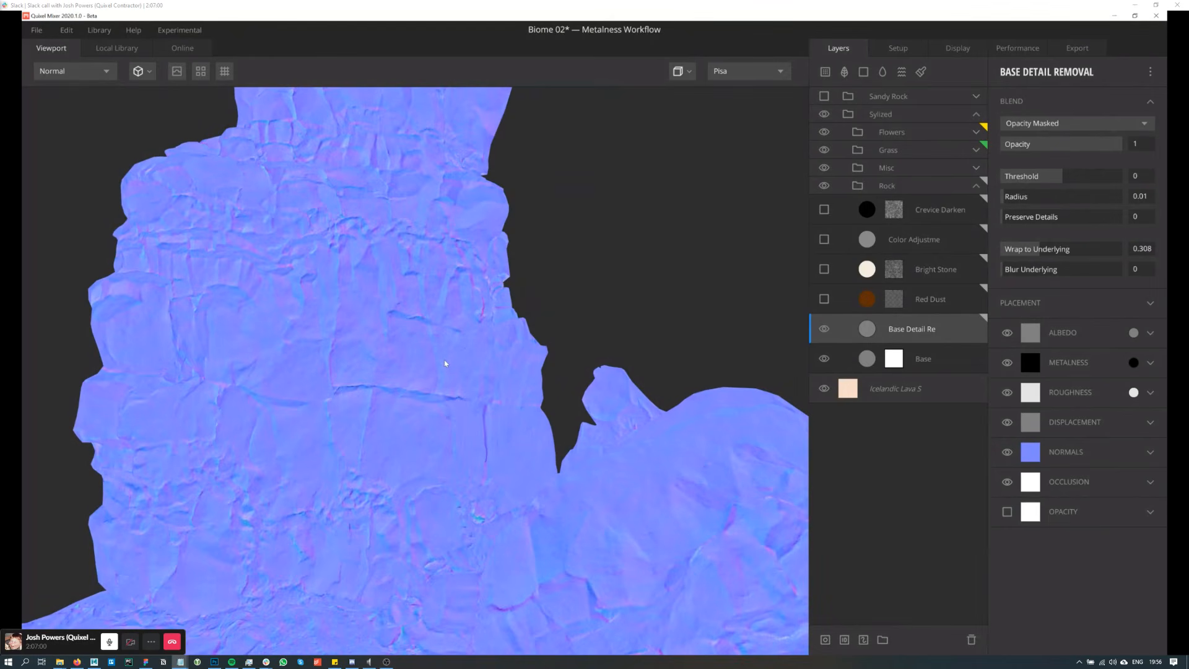
left_click_drag(445, 363, 416, 384, "alt")
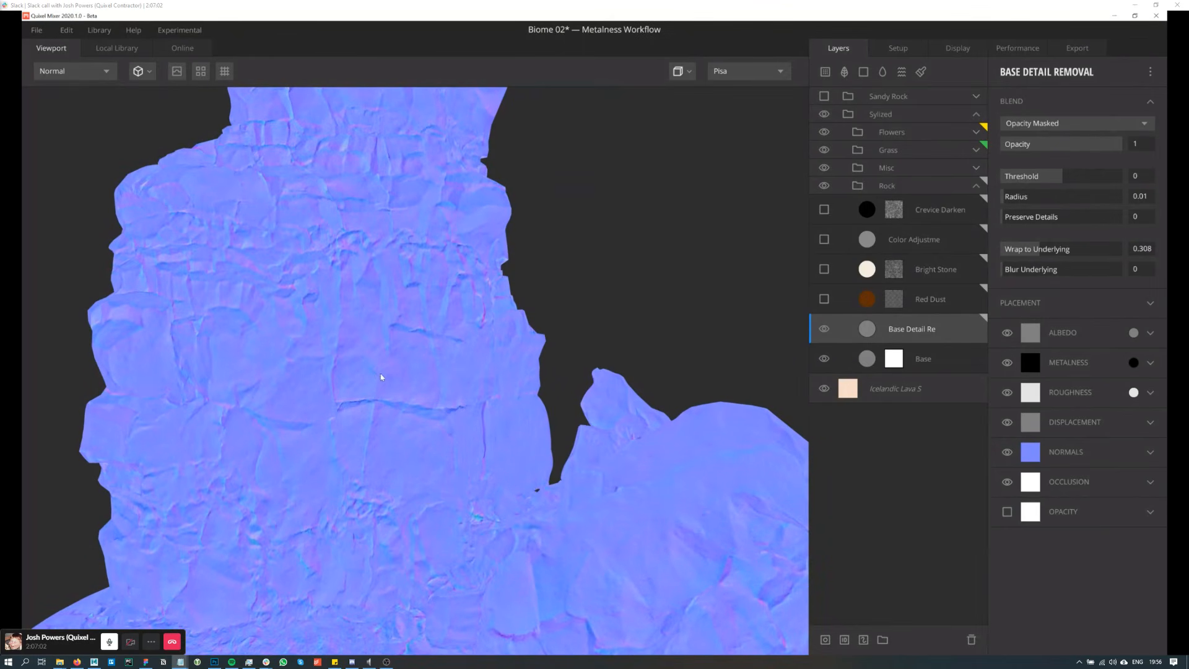
Step: Return the display to PBR Metalness and examine the detail removal on the spire from different angles
key("1")
mouse_move(417, 374)
left_mouse_down("alt")
mouse_move(384, 386)
mouse_move(439, 382)
left_mouse_up("alt")
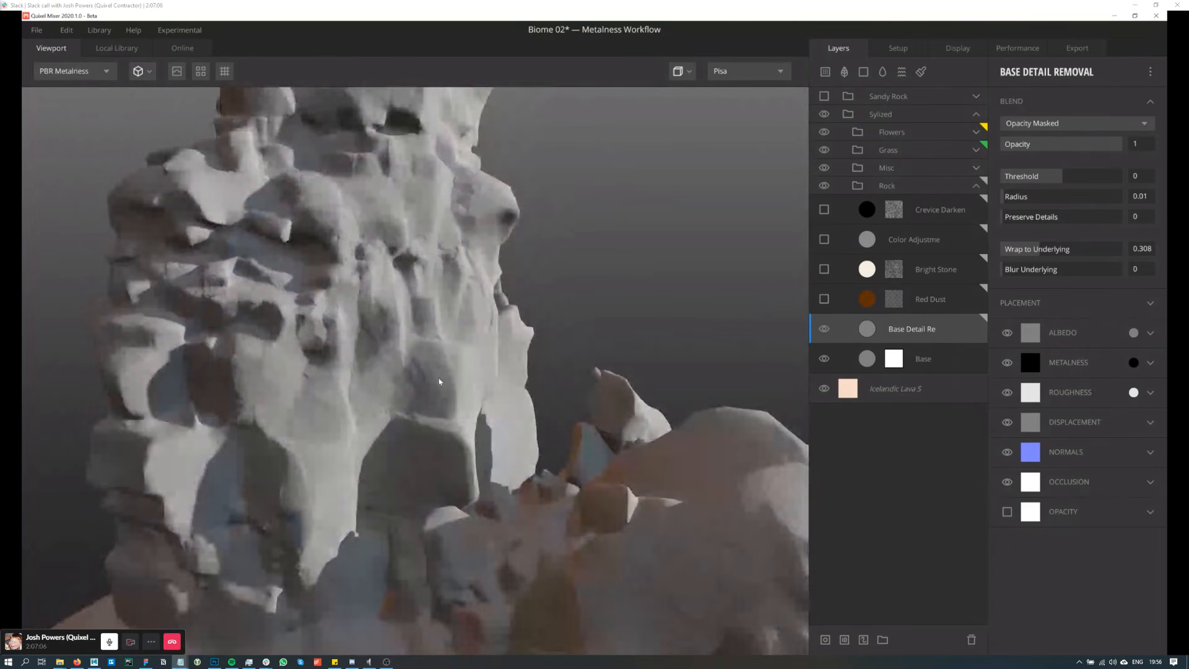
left_click_drag(439, 382, 408, 366, "alt")
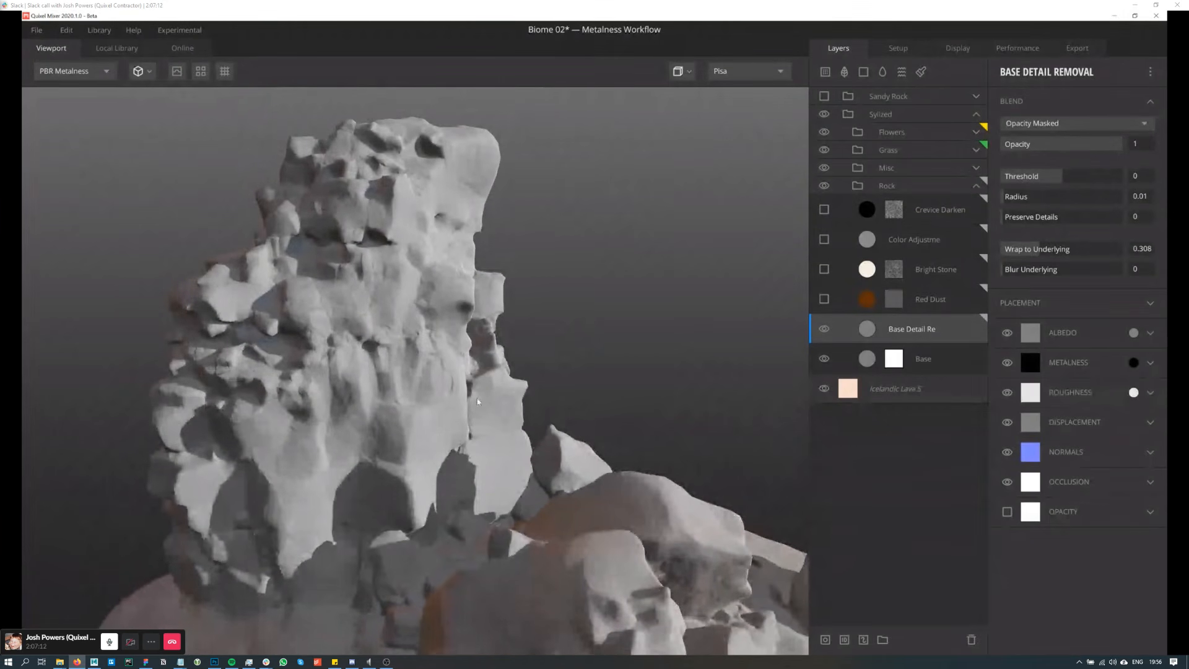
middle_click_drag(461, 445, 472, 409, "alt")
left_click_drag(473, 409, 448, 401, "alt")
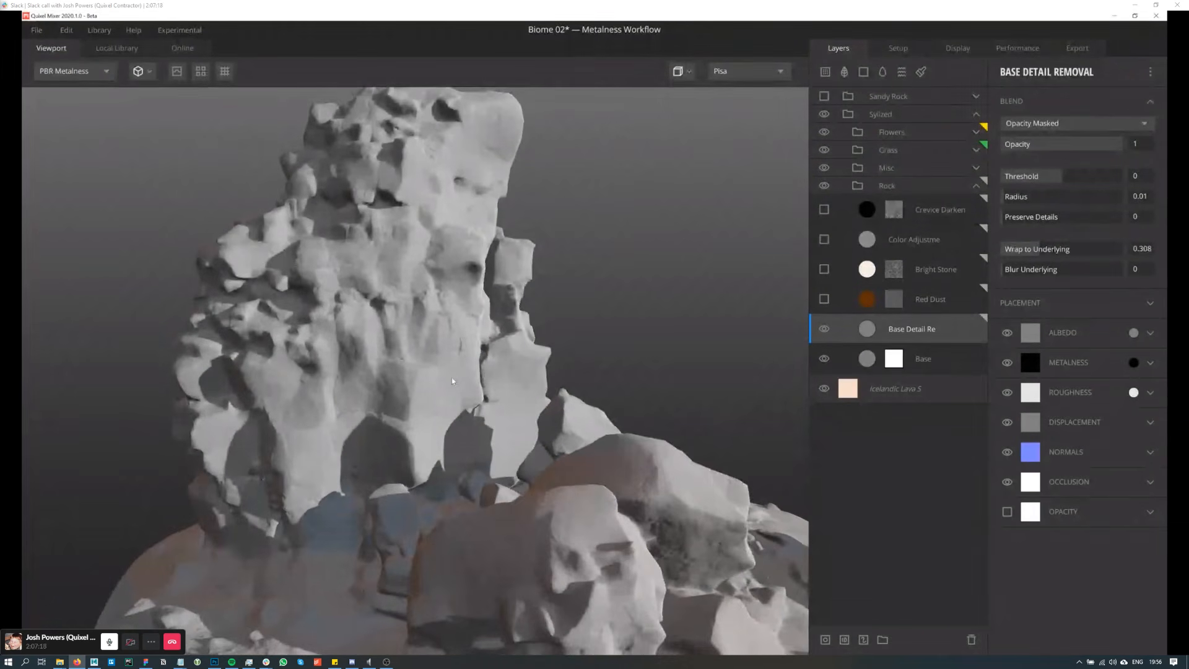
mouse_move(452, 389)
middle_mouse_down("alt")
mouse_move(449, 401)
mouse_move(451, 368)
middle_mouse_up("alt")
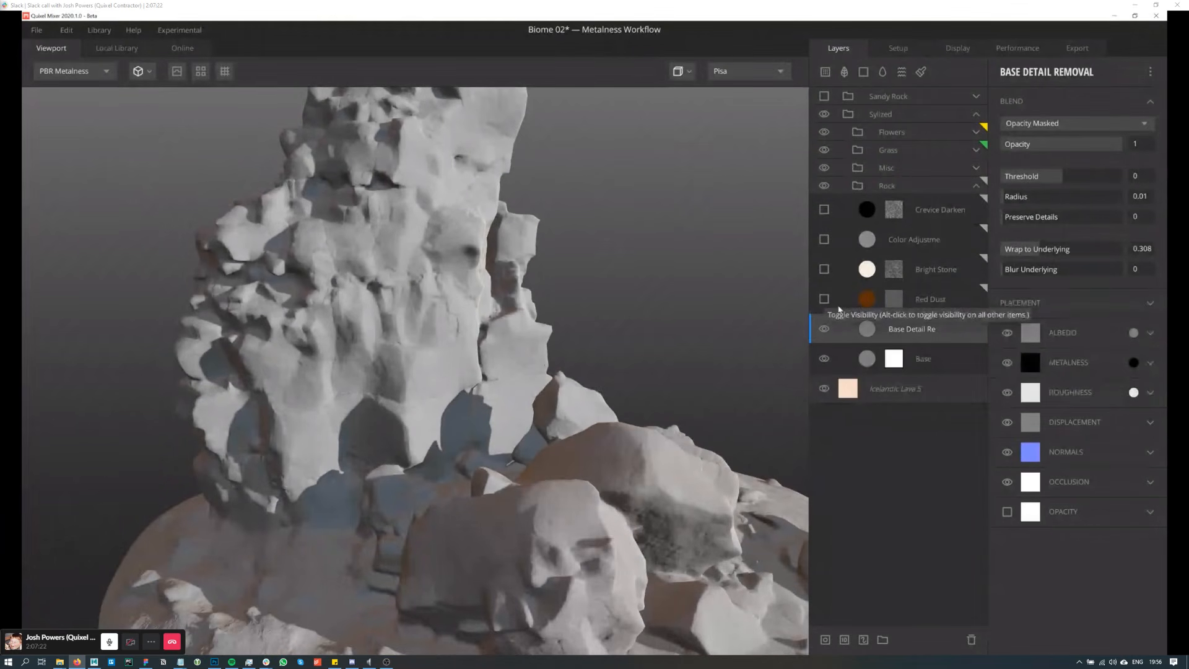
Step: Make the Red Dust layer visible on the rock and open its layer settings
left_click(824, 300)
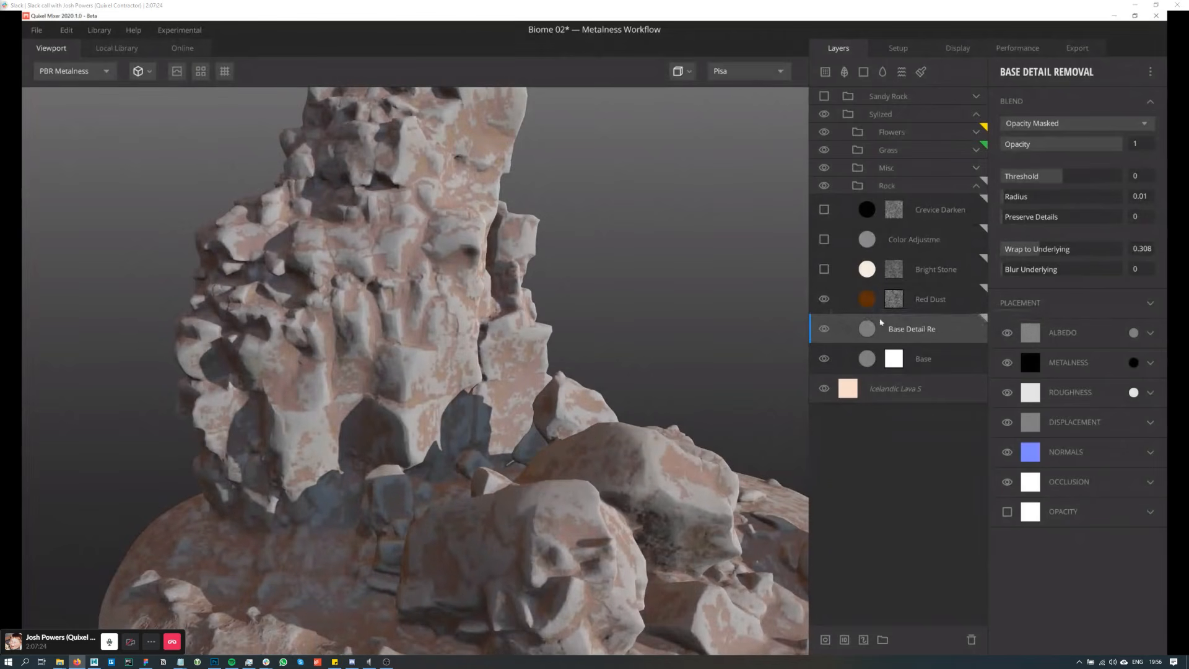
left_click(869, 299)
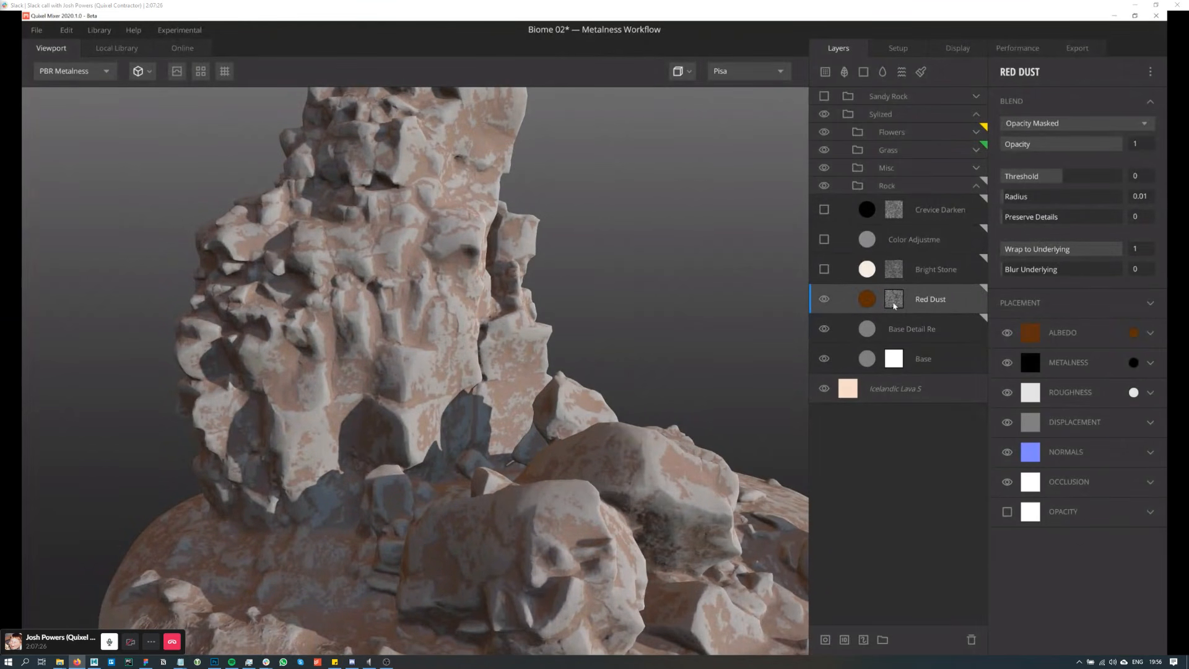
left_click_drag(555, 337, 576, 342, "alt")
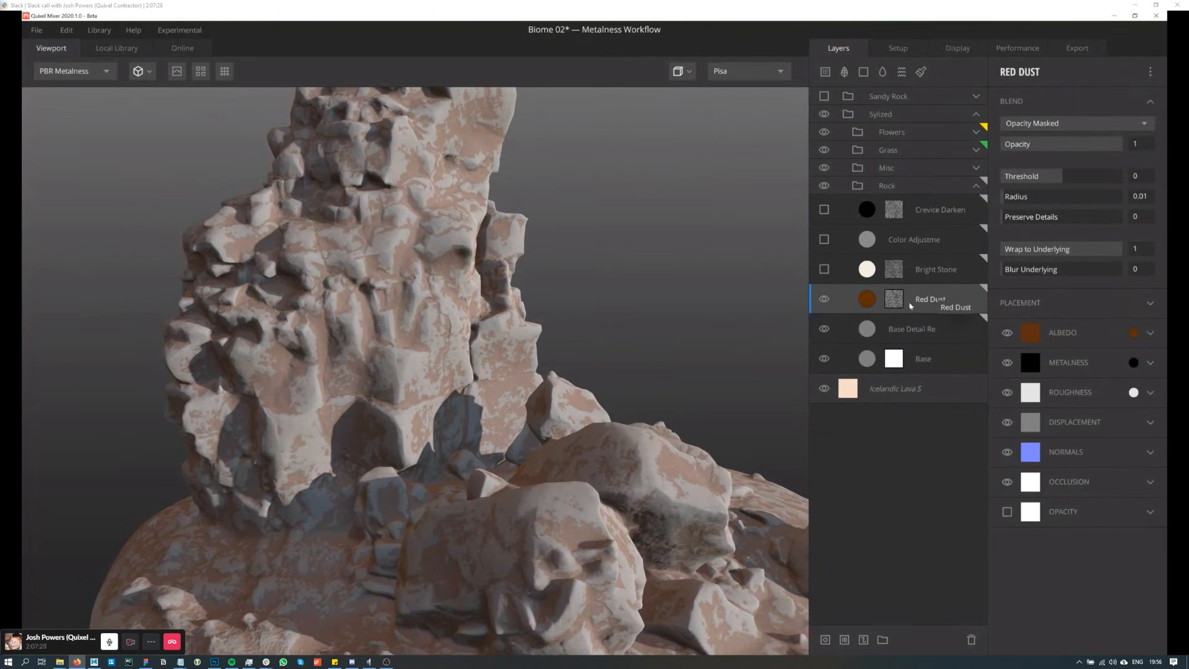
Step: Open the Red Dust layer's mask stack and inspect its Curvature, Posterize, Blur and Clamp components
left_click(896, 300)
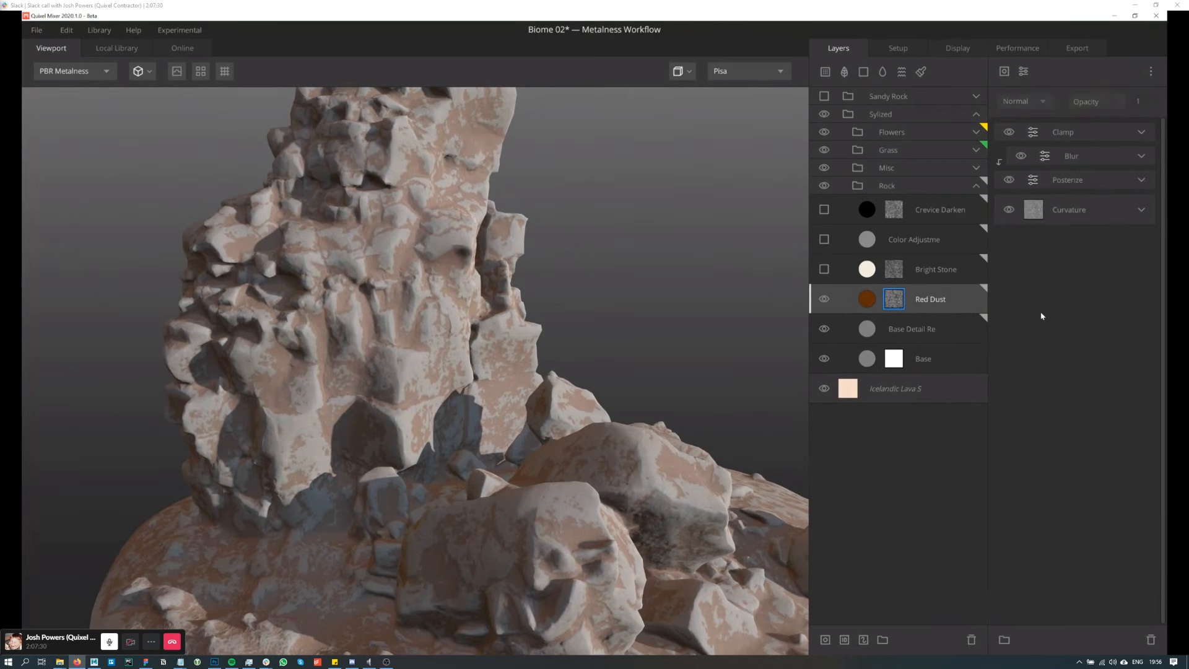
left_click(1142, 211)
left_click(1113, 210)
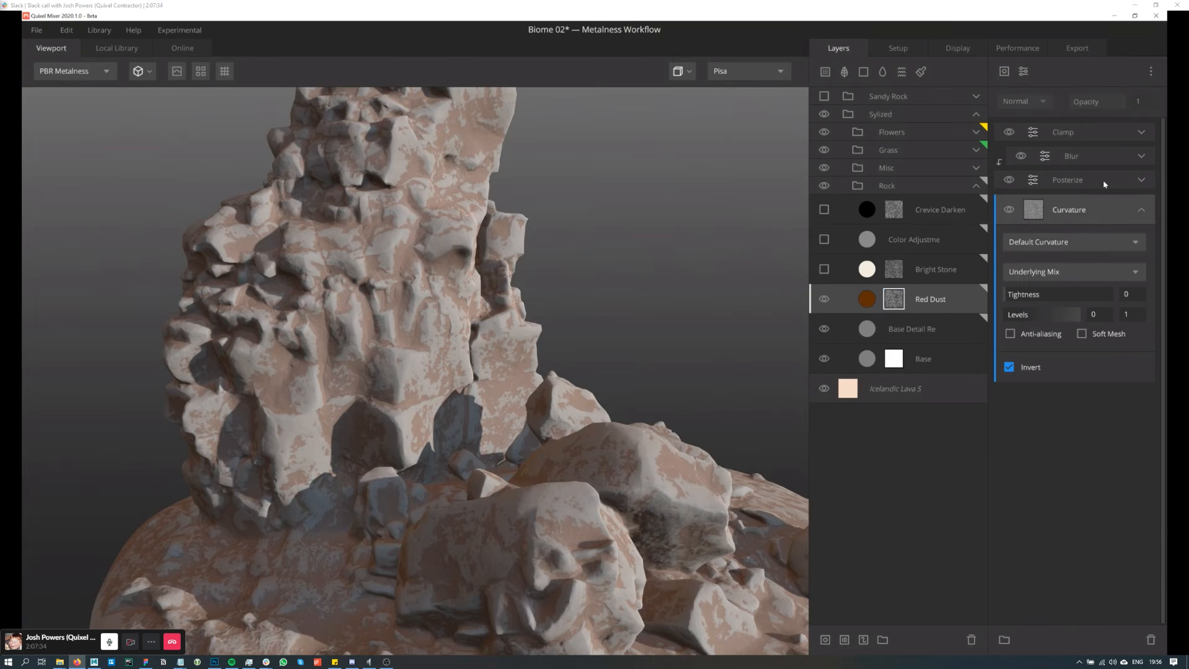
left_click(1102, 181)
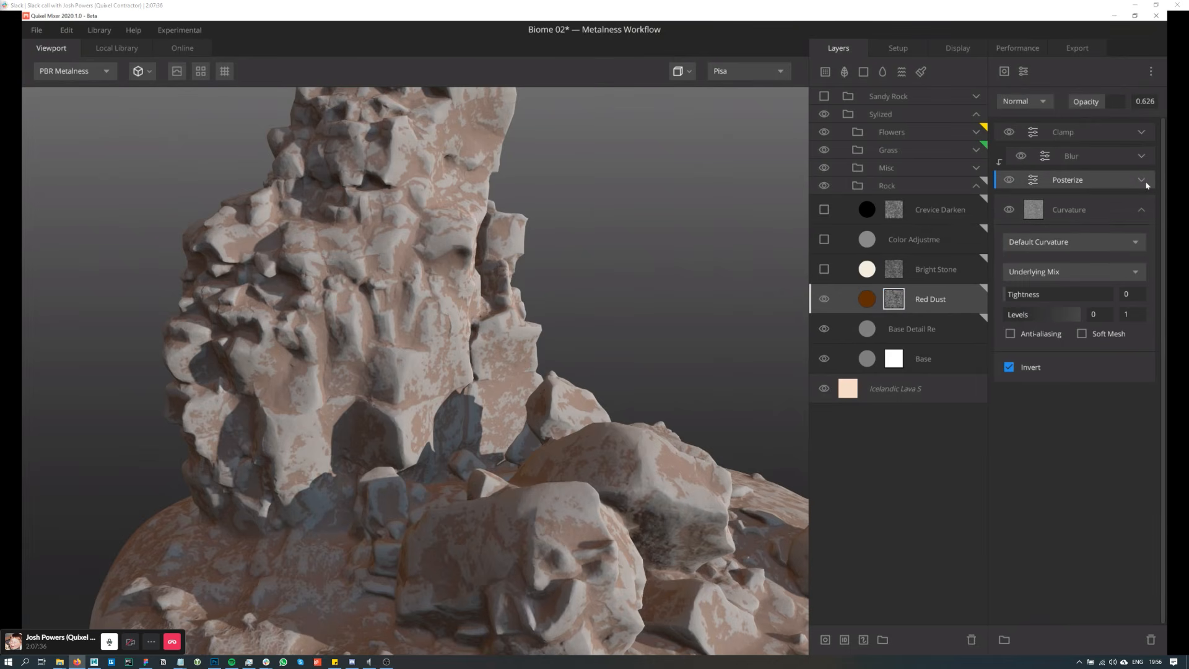
left_click(1103, 163)
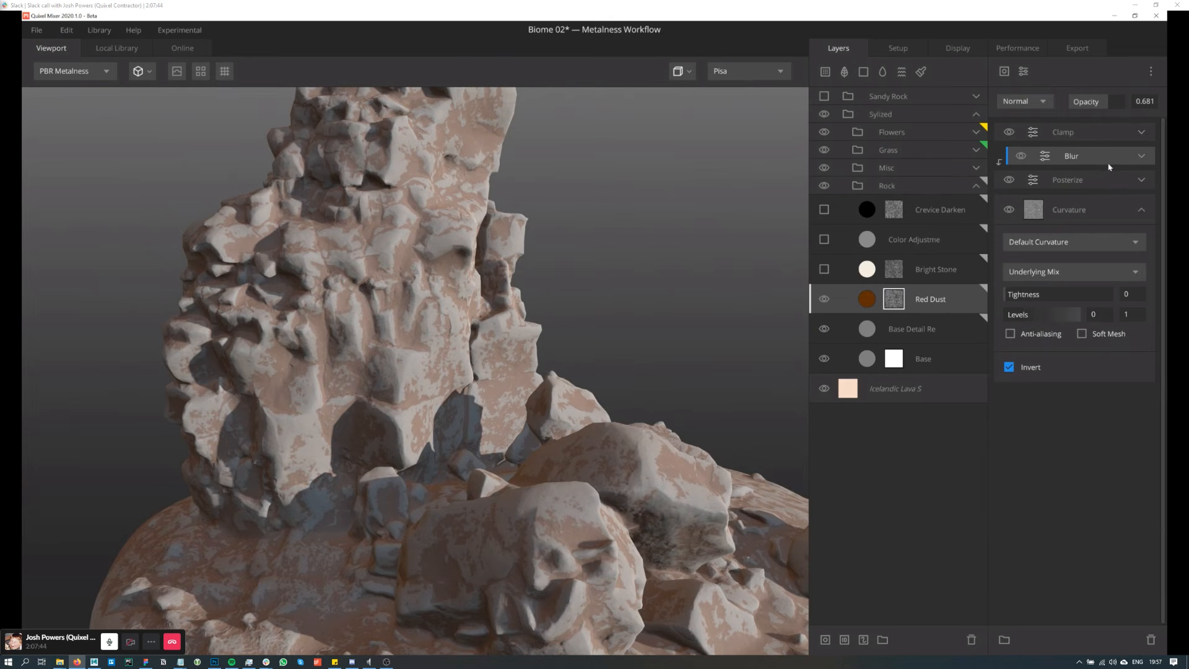
left_click(1102, 134)
Step: Make the Bright Stone layer visible and switch the viewport display to Albedo
left_click(824, 269)
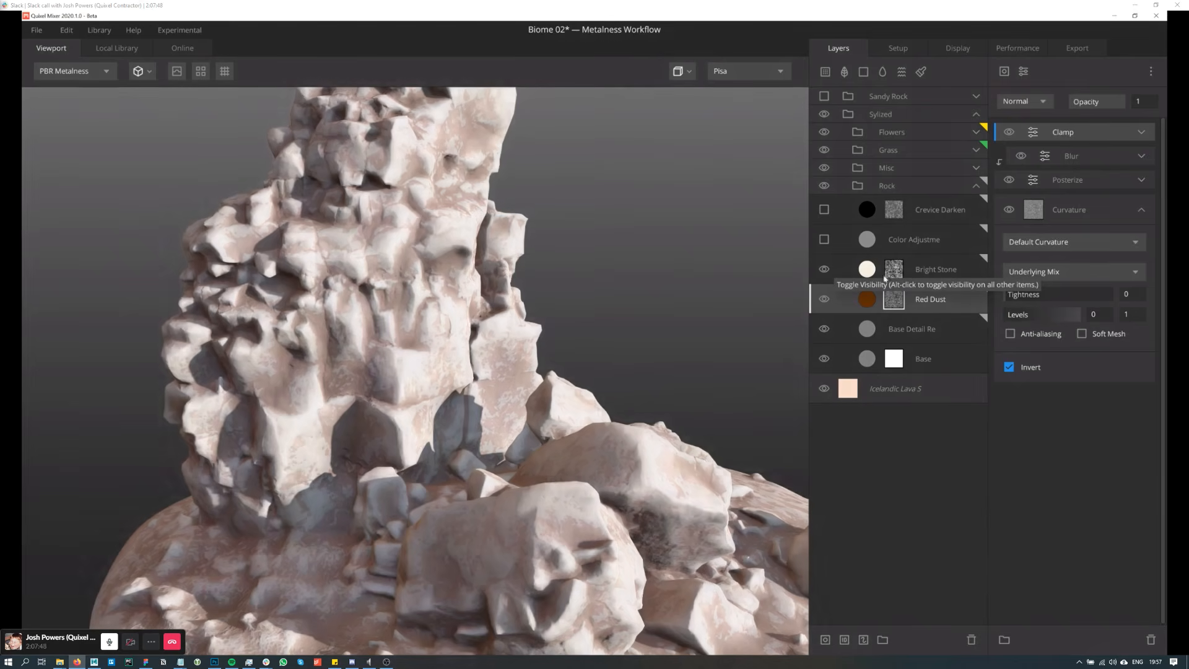
middle_click_drag(556, 334, 579, 318, "alt")
key("c")
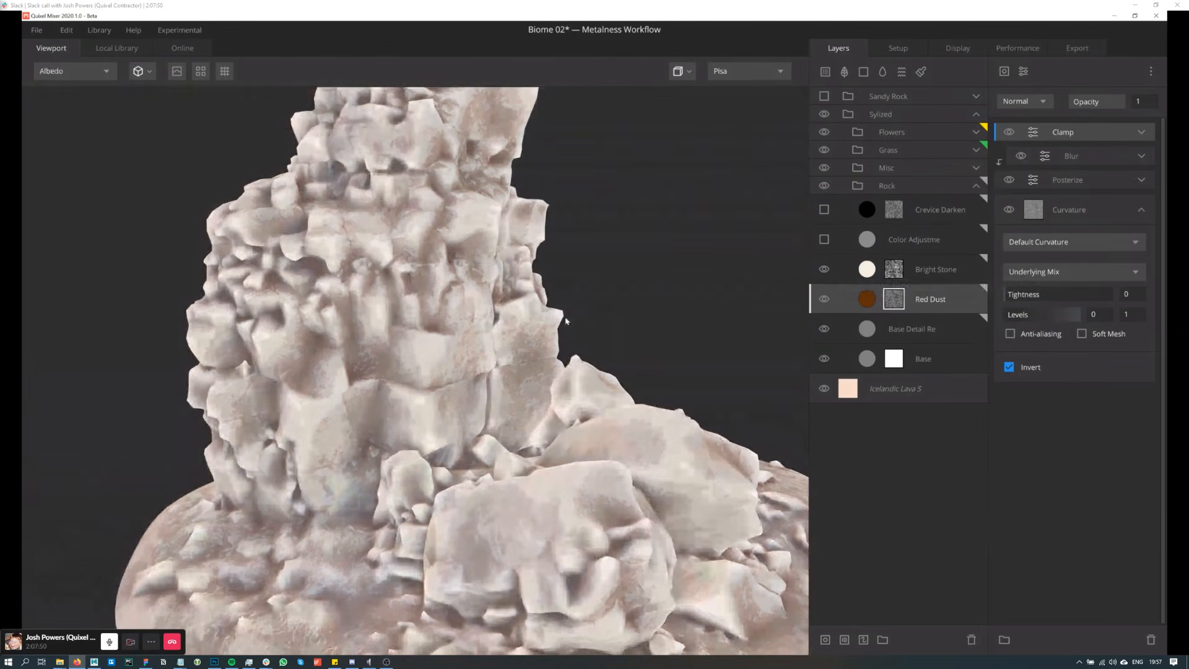
Step: Examine the spire's albedo from different angles and compare it with the Bright Stone layer off and on
left_click_drag(534, 322, 530, 371, "alt")
middle_click_drag(529, 372, 524, 409, "alt")
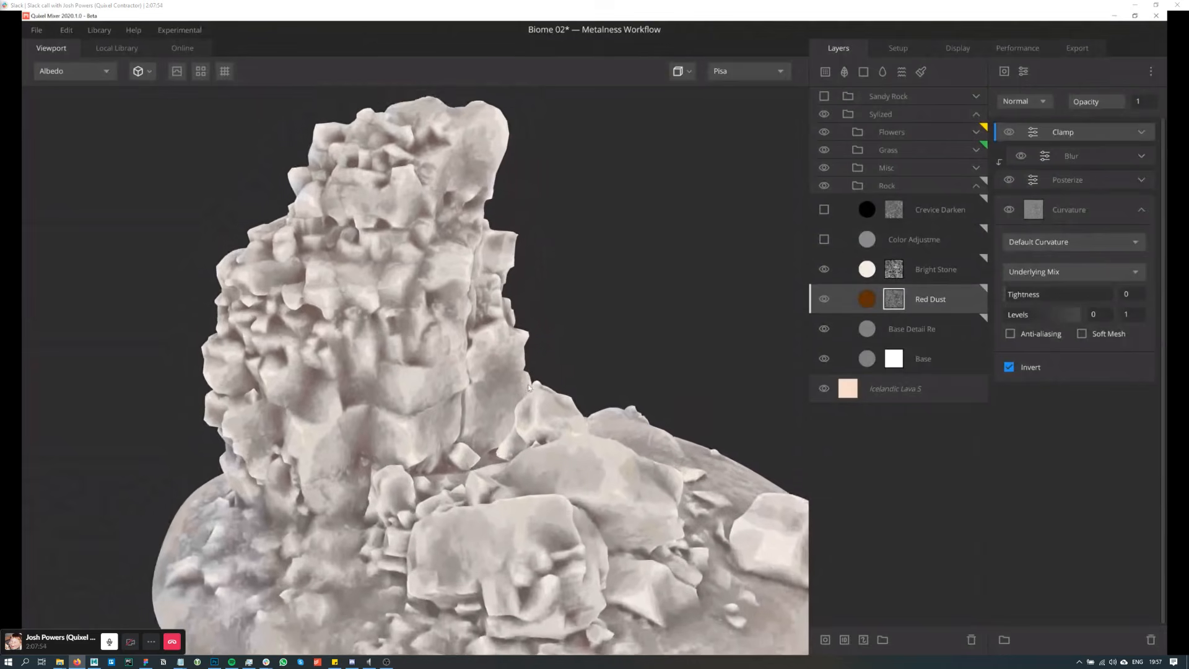
scroll(523, 410, "up", 3)
left_click_drag(523, 410, 511, 395, "alt")
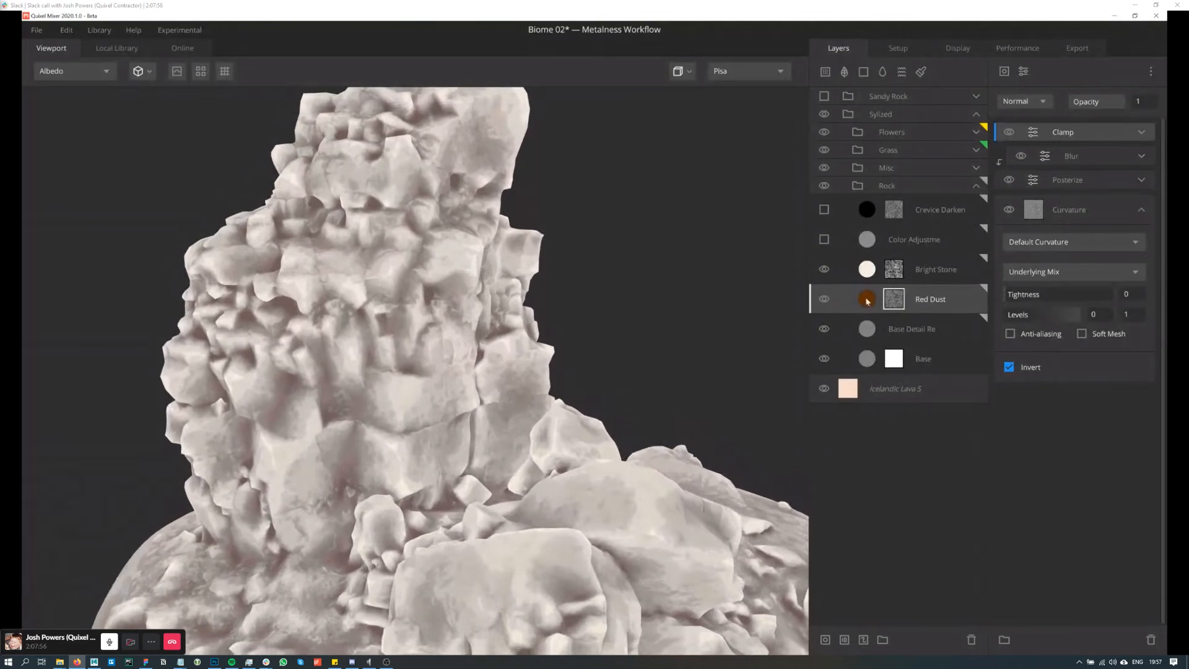
left_click(824, 270)
left_click(824, 269)
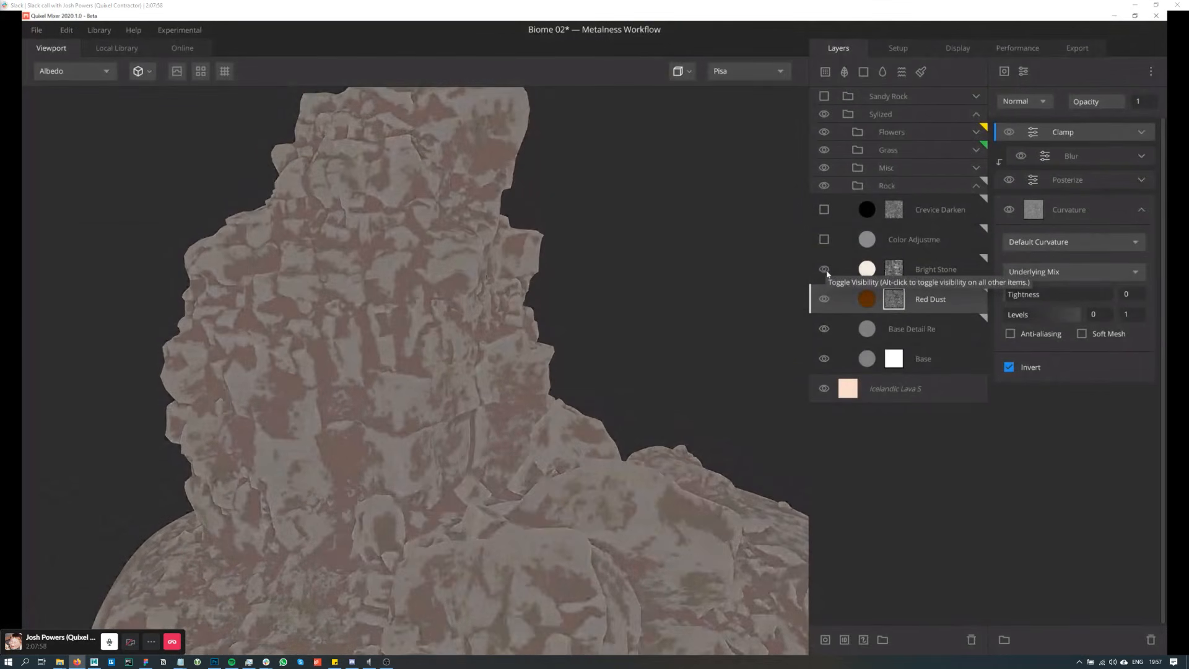
Step: Make the Color Adjustment layer visible on the rock's albedo and open its layer settings
left_click_drag(612, 415, 416, 405, "alt")
left_click_drag(488, 370, 512, 375, "alt")
left_click_drag(694, 302, 671, 315, "alt")
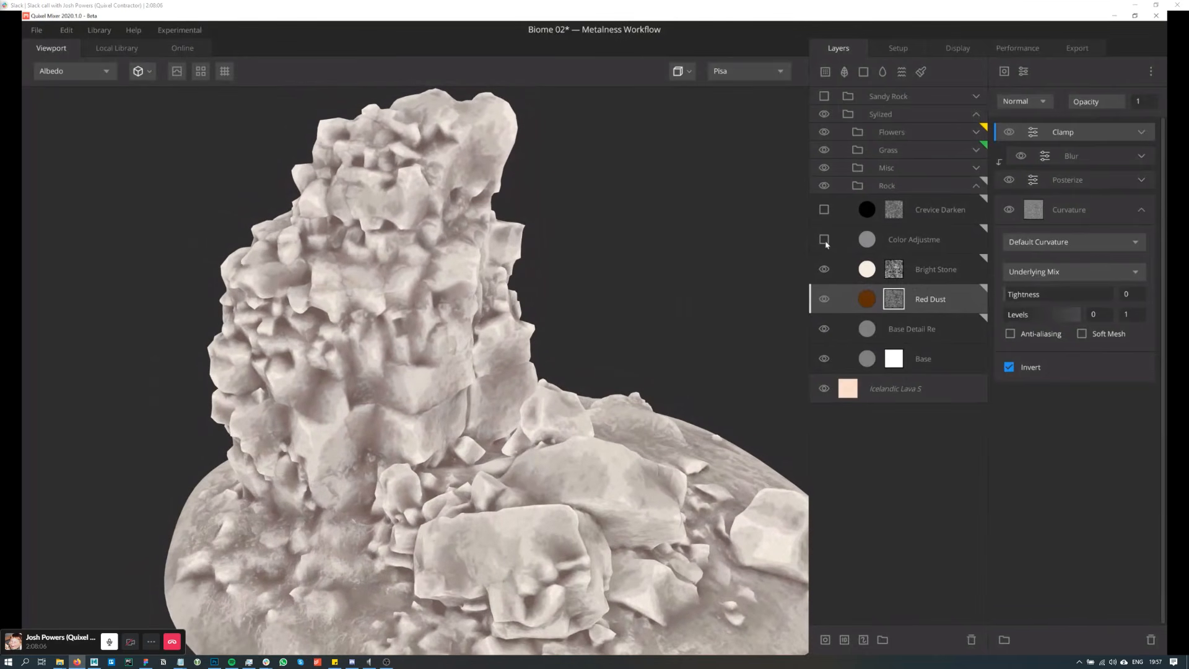
left_click(876, 241)
left_click(824, 239)
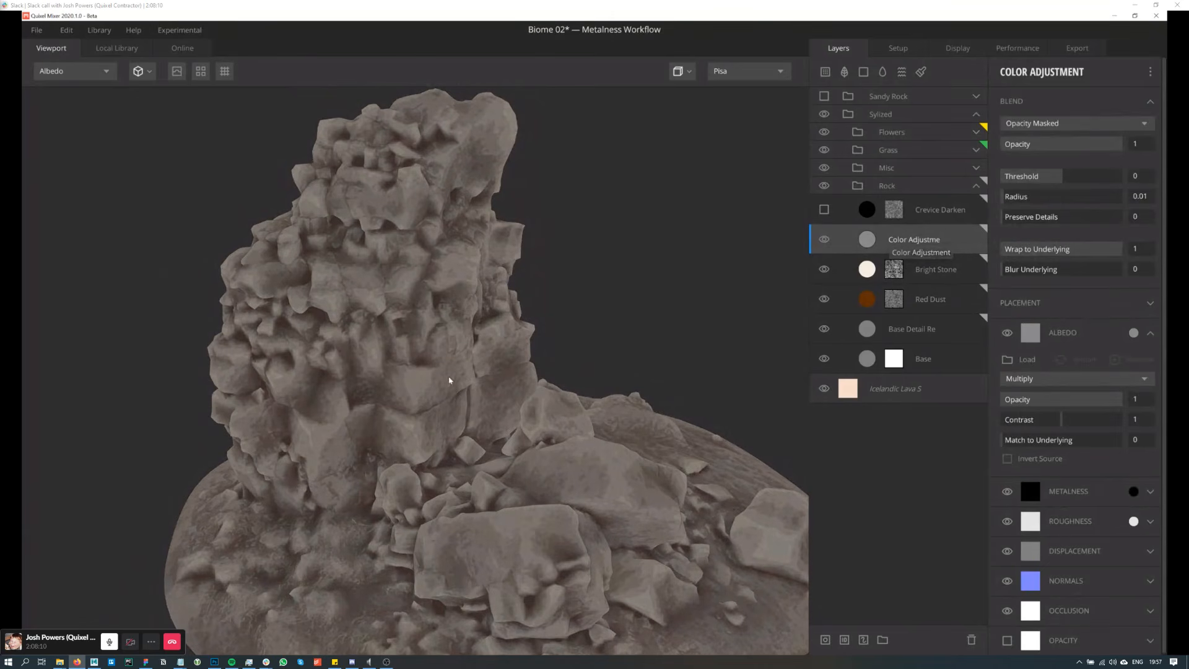
mouse_move(458, 390)
left_mouse_down("alt")
mouse_move(468, 353)
mouse_move(466, 385)
left_mouse_up("alt")
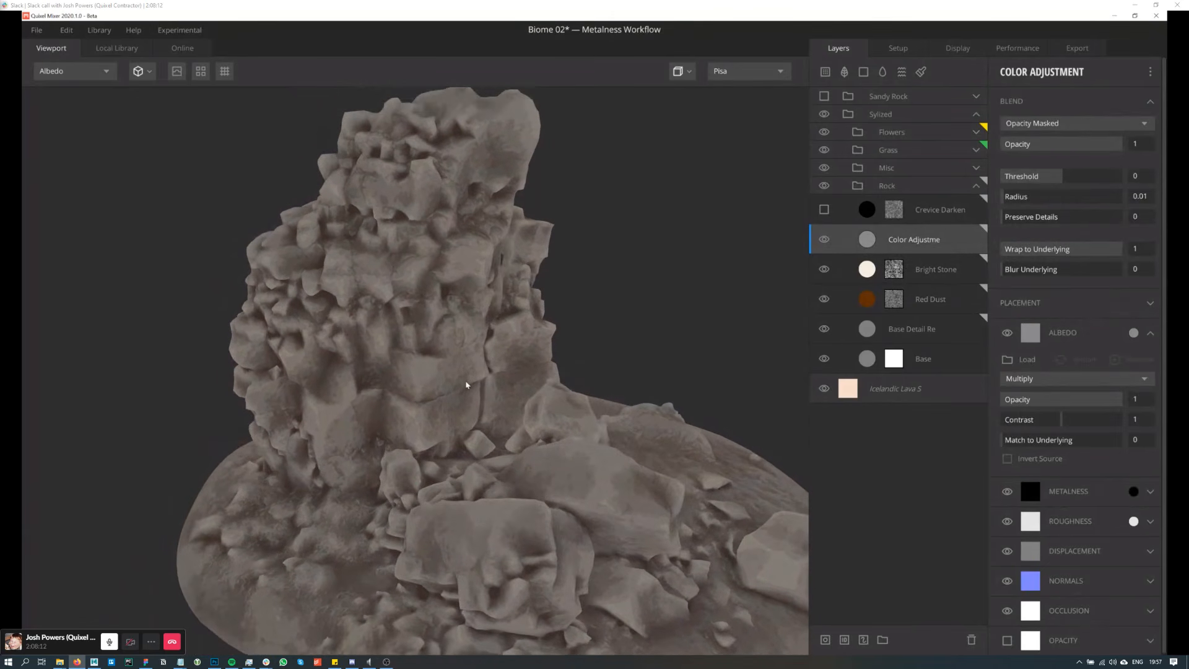
Step: Make the Crevice Darken layer visible and expand both Curvature components in its mask stack
left_click(824, 210)
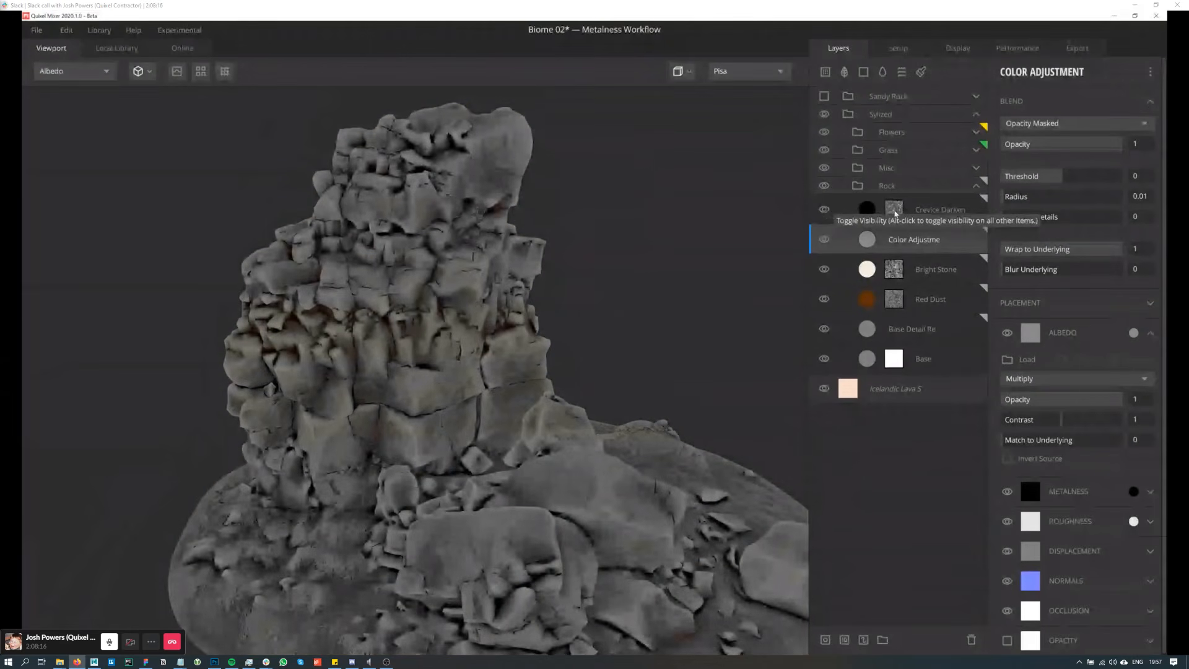
left_click(894, 209)
left_click(1141, 174)
left_click(1143, 140)
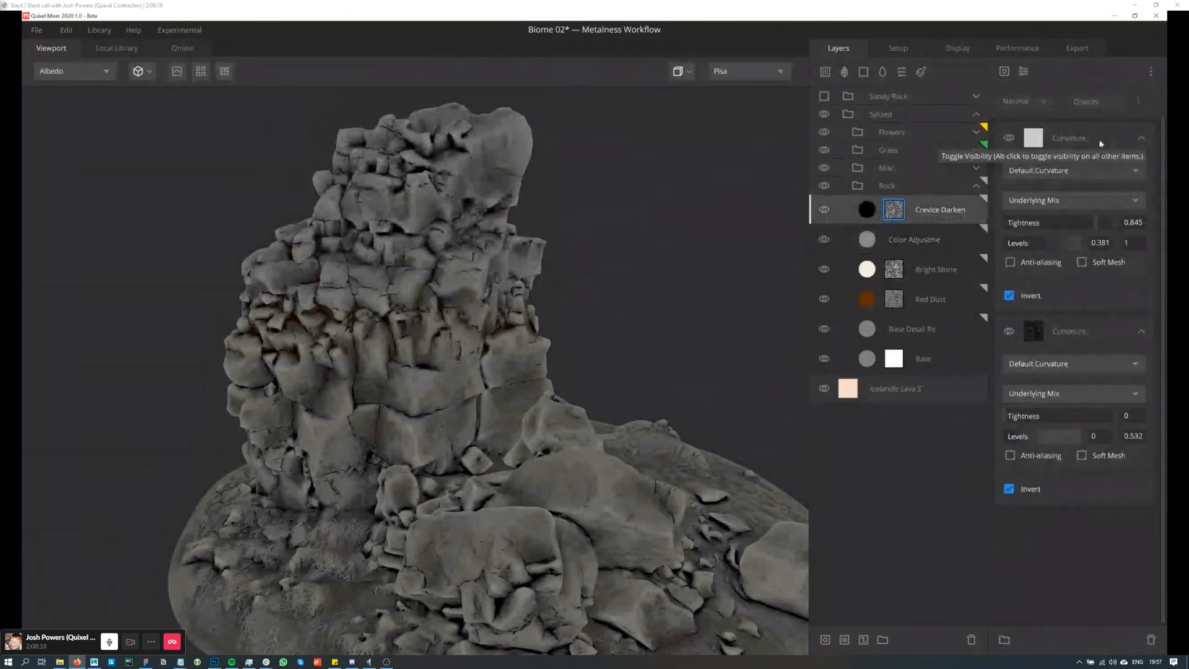
left_click(1101, 351)
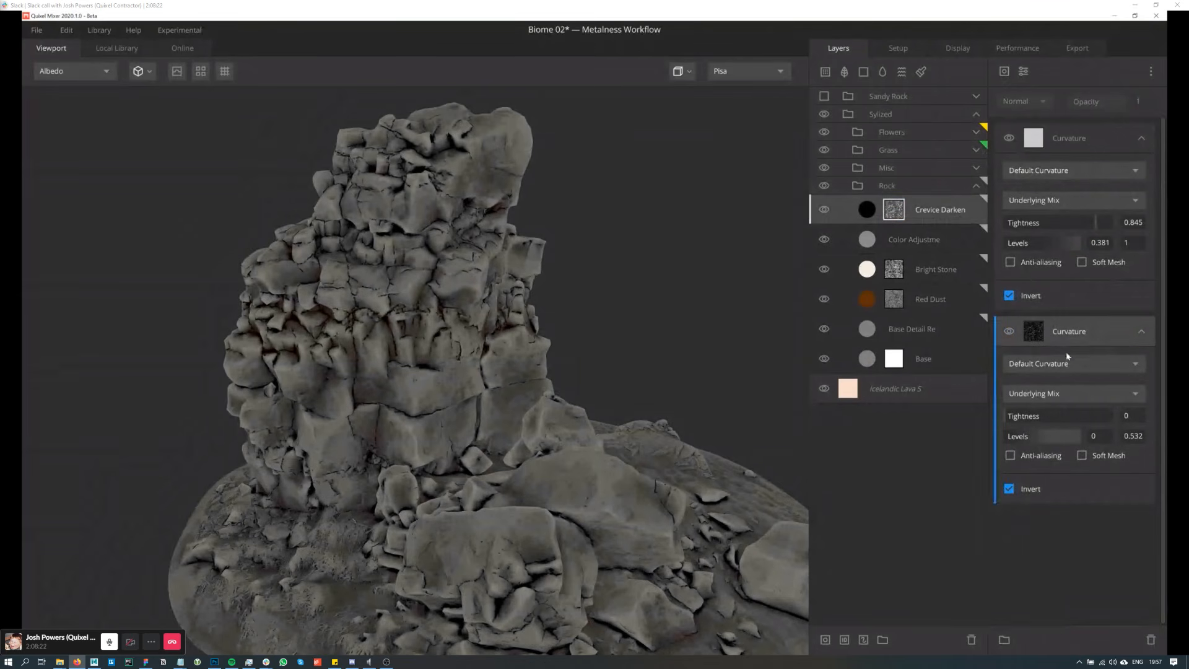
Step: Compare the Crevice Darken mask's two Curvature components in the Active Mask display, then collapse their settings
middle_click_drag(505, 374, 547, 341)
key("m")
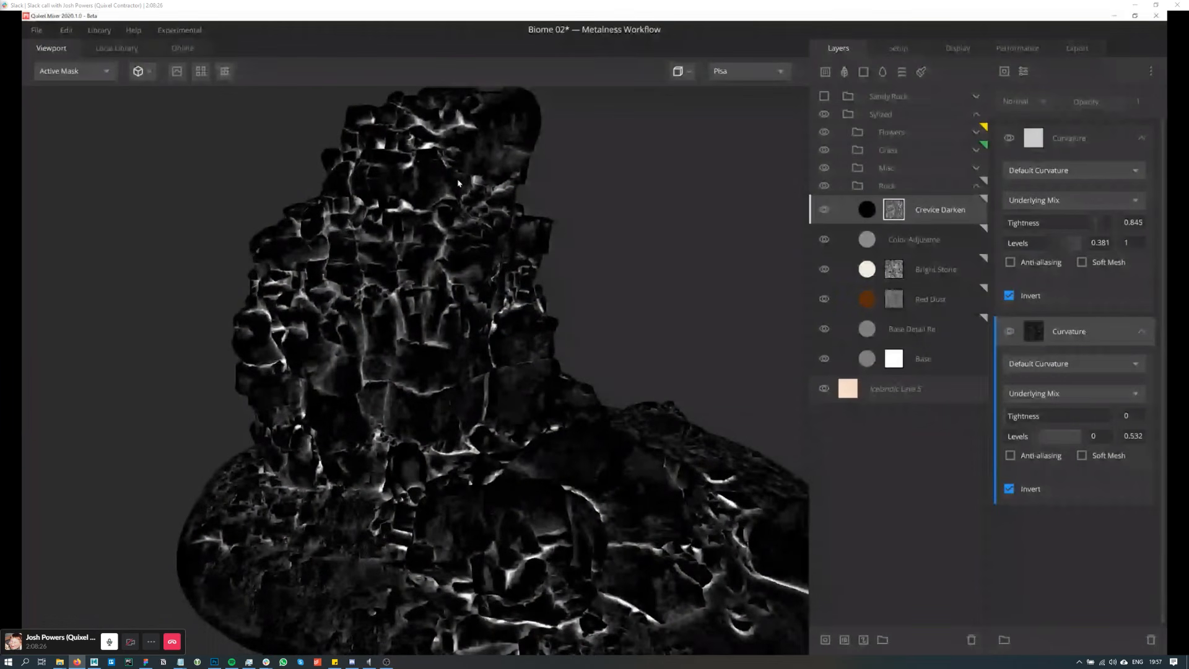
left_click(1087, 332)
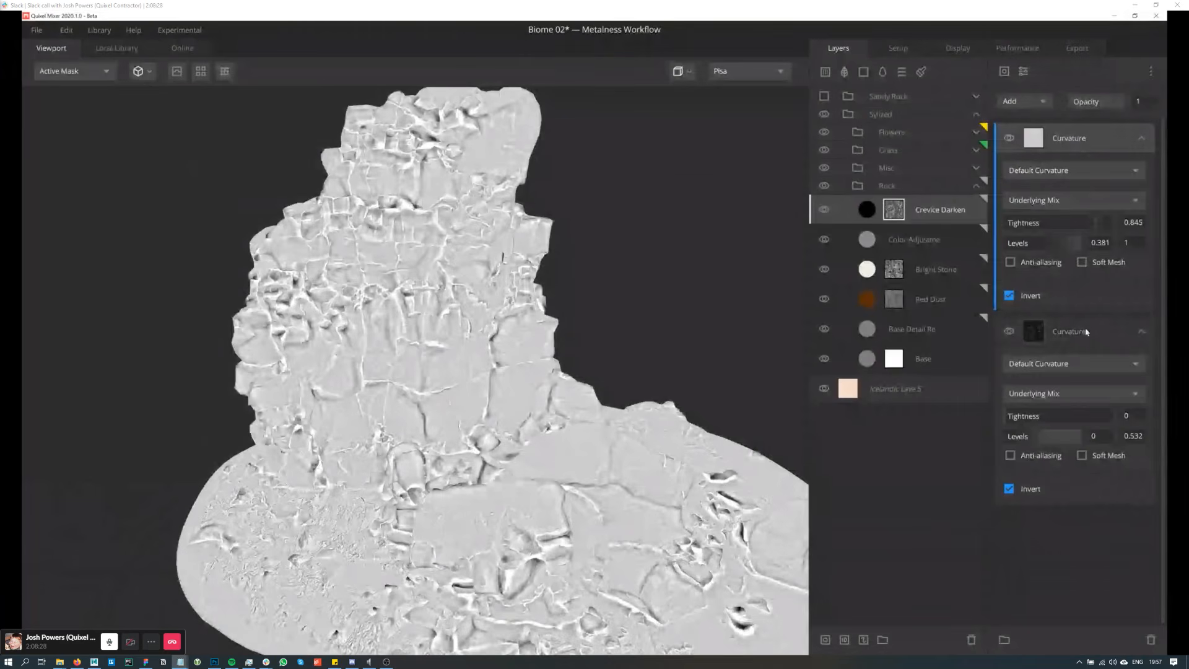
left_click(1084, 333)
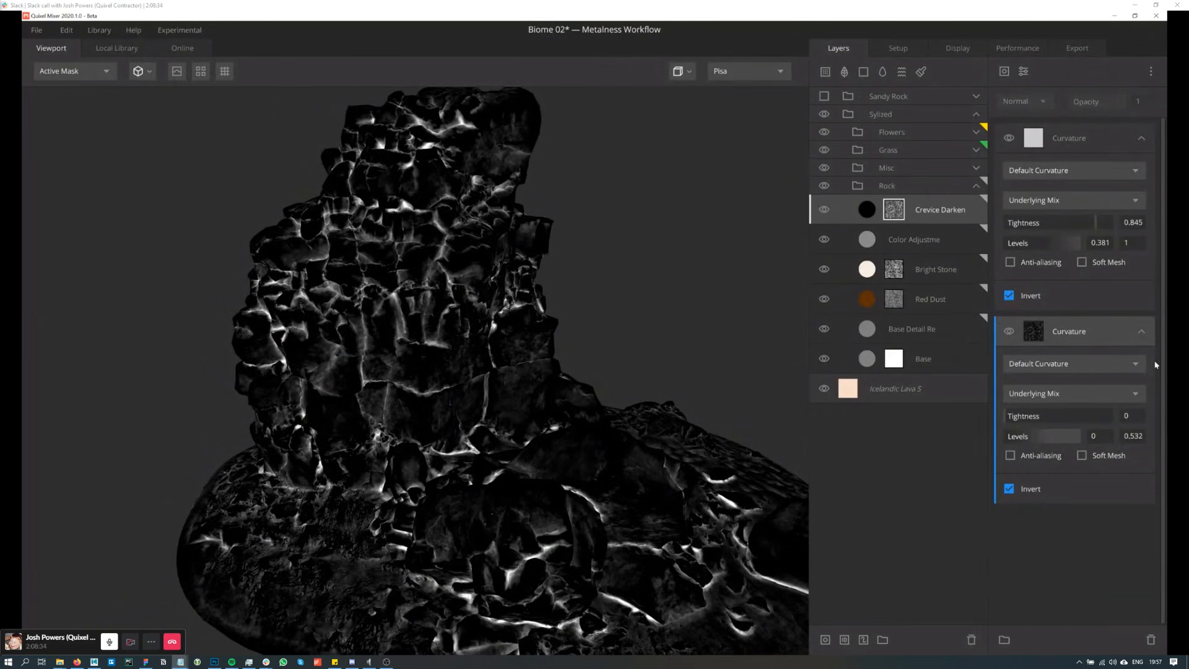
left_click(1089, 201)
left_click(1057, 199)
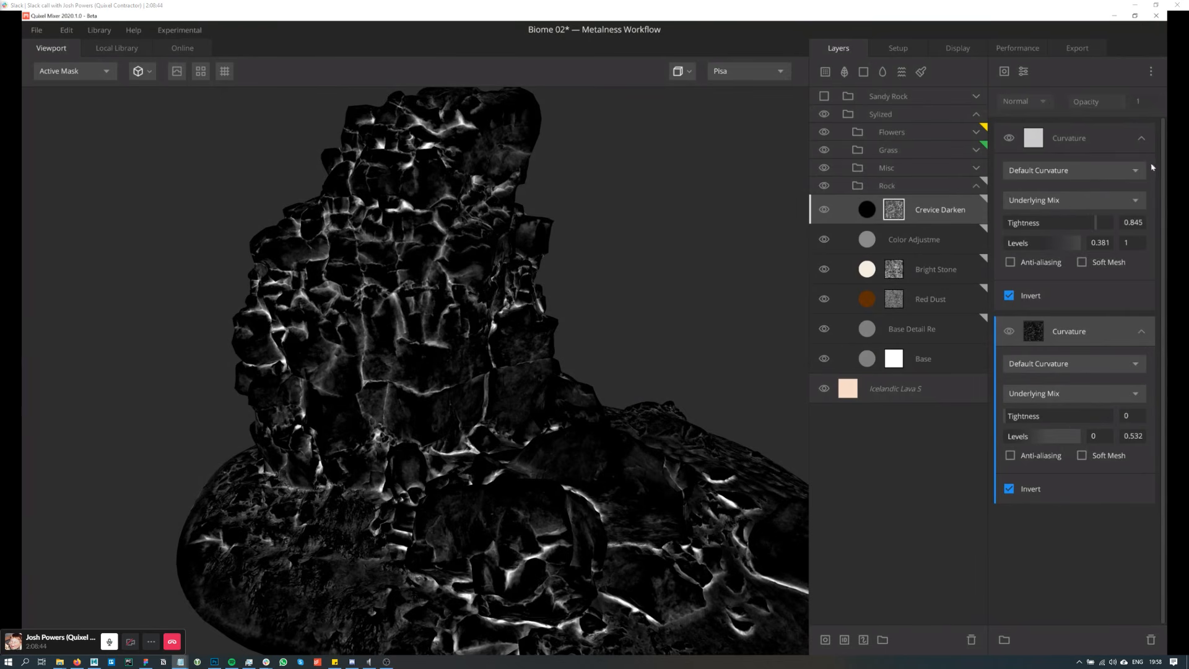
left_click(1143, 138)
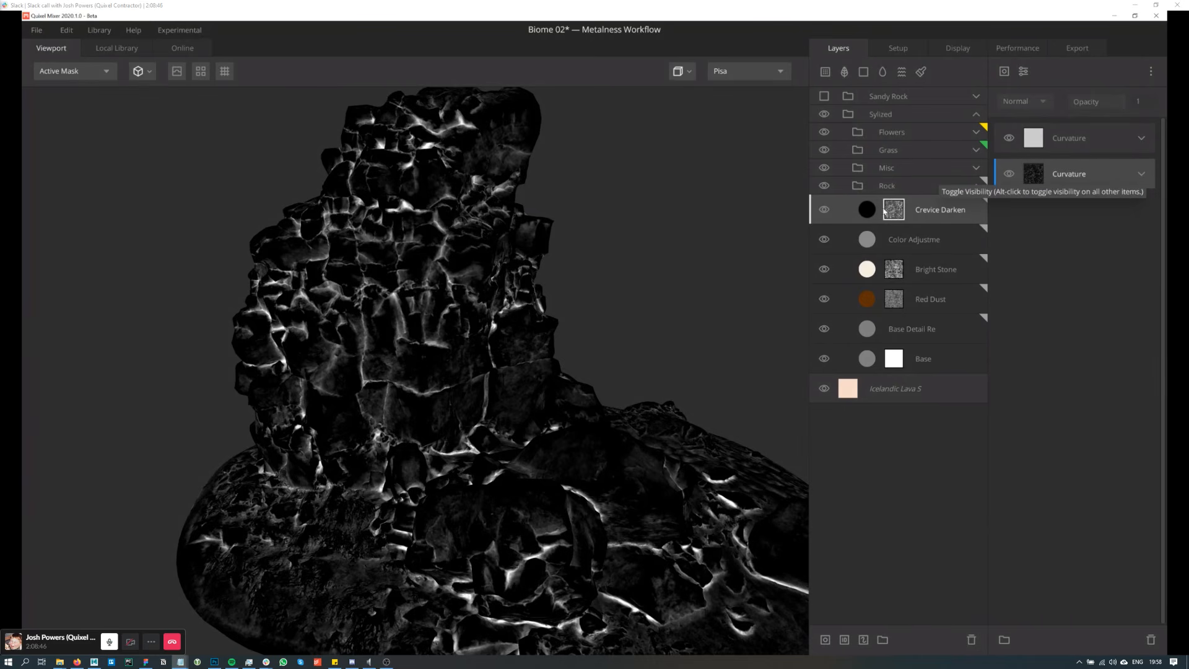
left_click(1069, 174)
Step: Return the viewport to PBR Metalness and examine the darkened crevices on the spire up close
left_click_drag(393, 372, 426, 380, "alt")
key("m")
left_click_drag(472, 309, 441, 362, "alt")
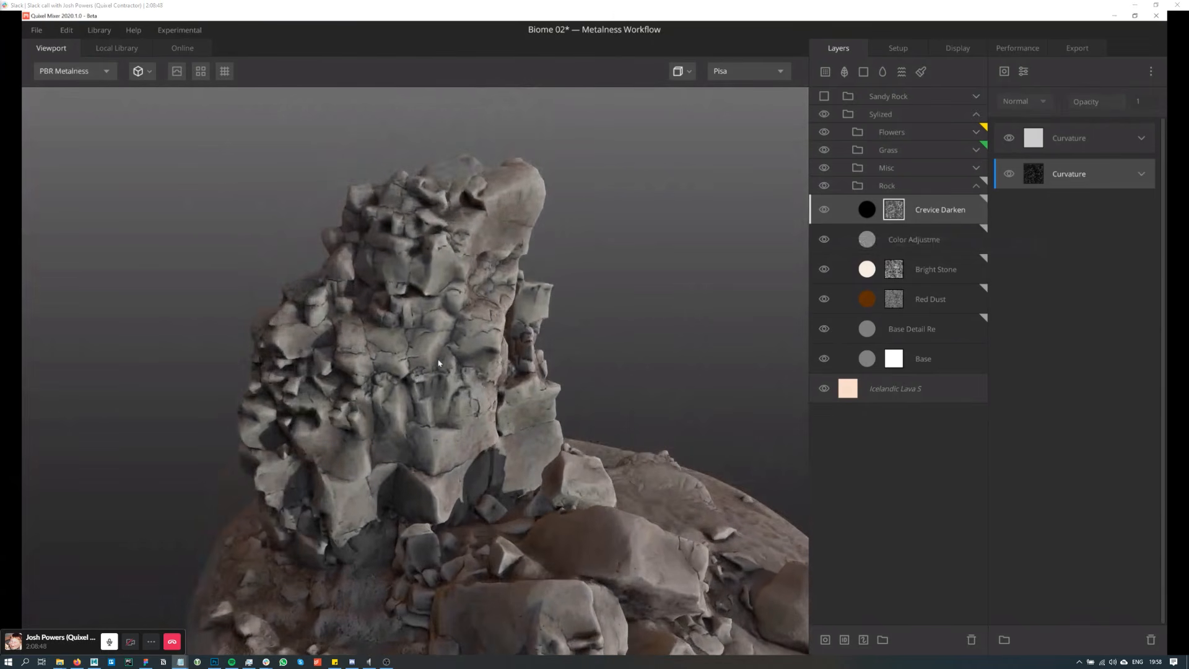
right_click_drag(409, 326, 433, 337, "alt")
left_click_drag(433, 337, 483, 336, "alt")
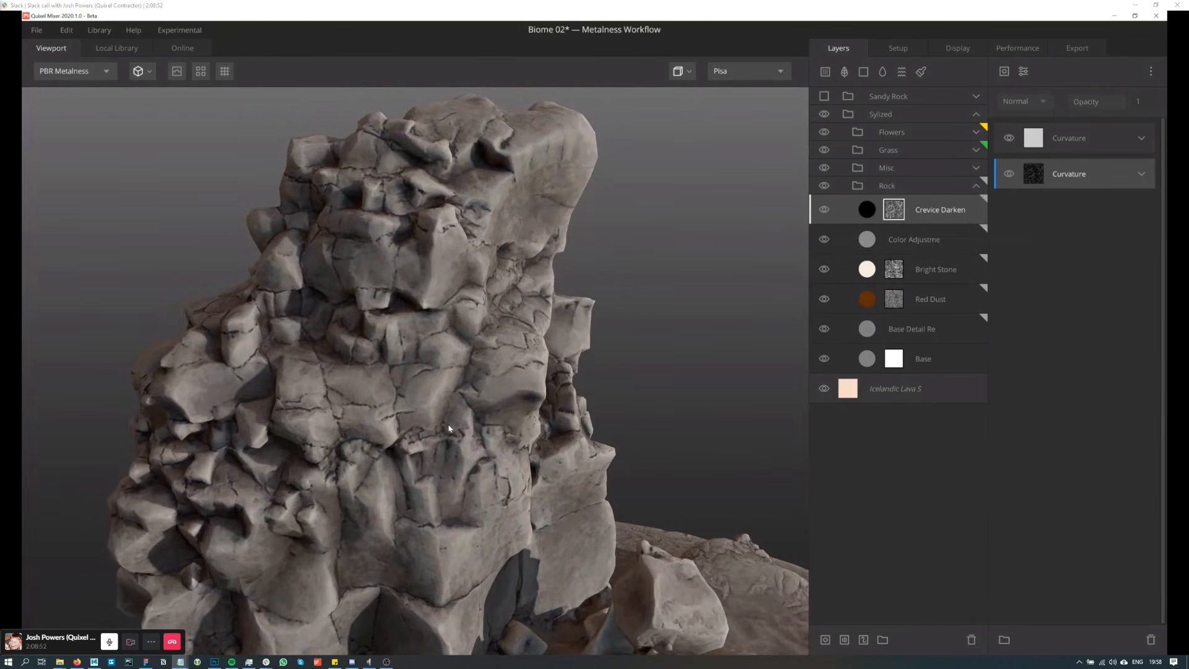
middle_click_drag(449, 429, 432, 404, "alt")
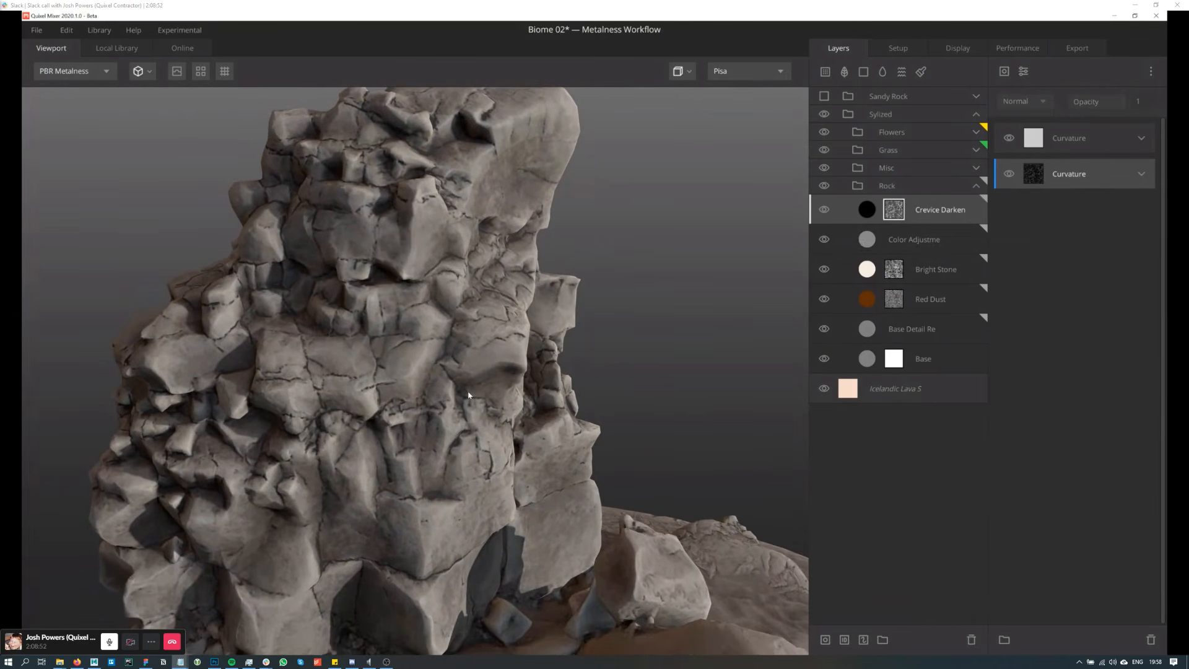
Step: Check the blend modes of the two Curvature components in the Crevice Darken mask
left_click(1102, 147)
left_click(1099, 177)
left_click(1098, 147)
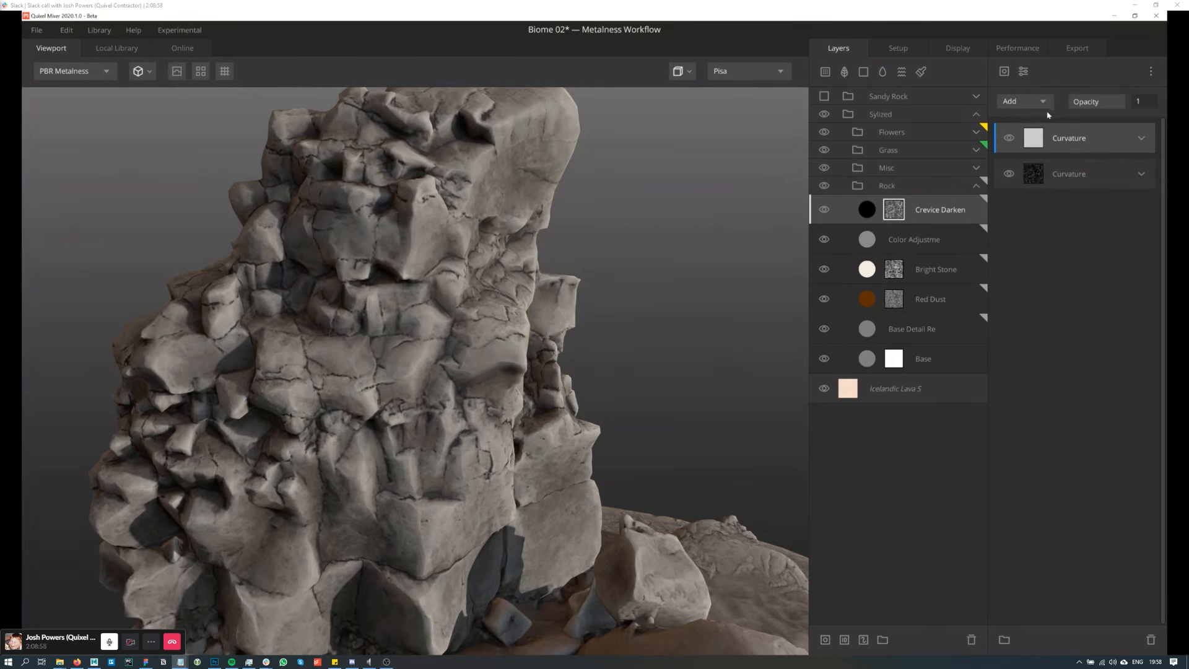
Step: Collapse the Rock folder, expand the Misc folder and show the Grass Base layer on the ground
left_click(976, 186)
left_click_drag(669, 371, 632, 425)
left_click(976, 186)
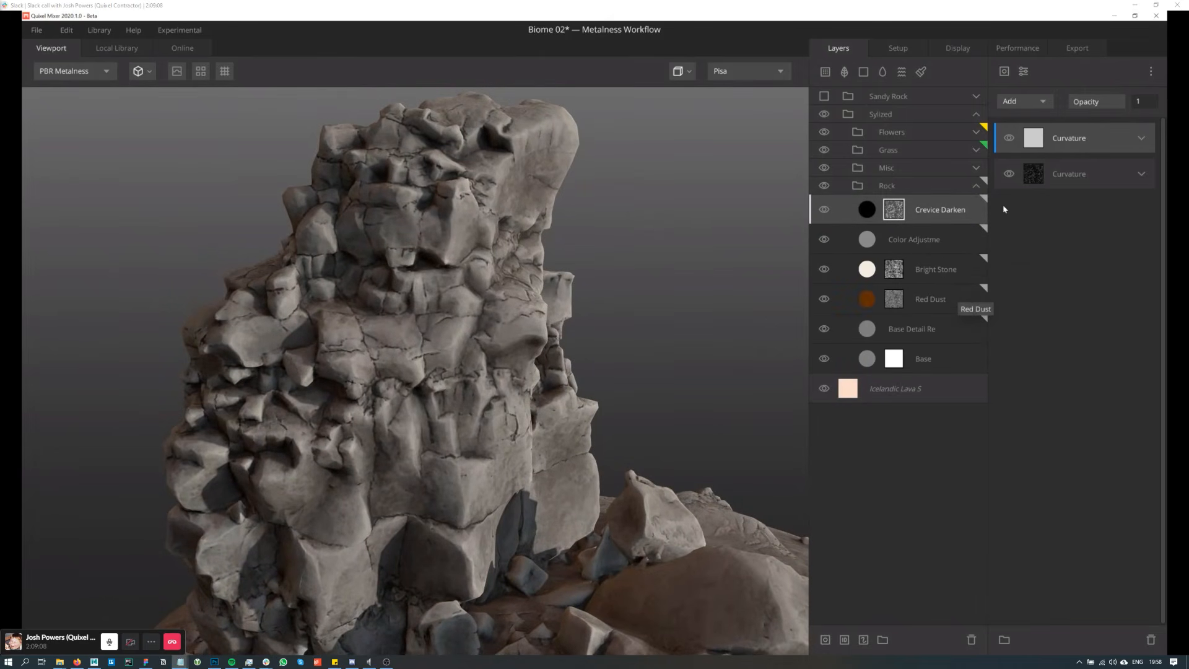
mouse_move(664, 407)
left_mouse_down()
mouse_move(671, 329)
mouse_move(669, 420)
left_mouse_up()
left_click(976, 186)
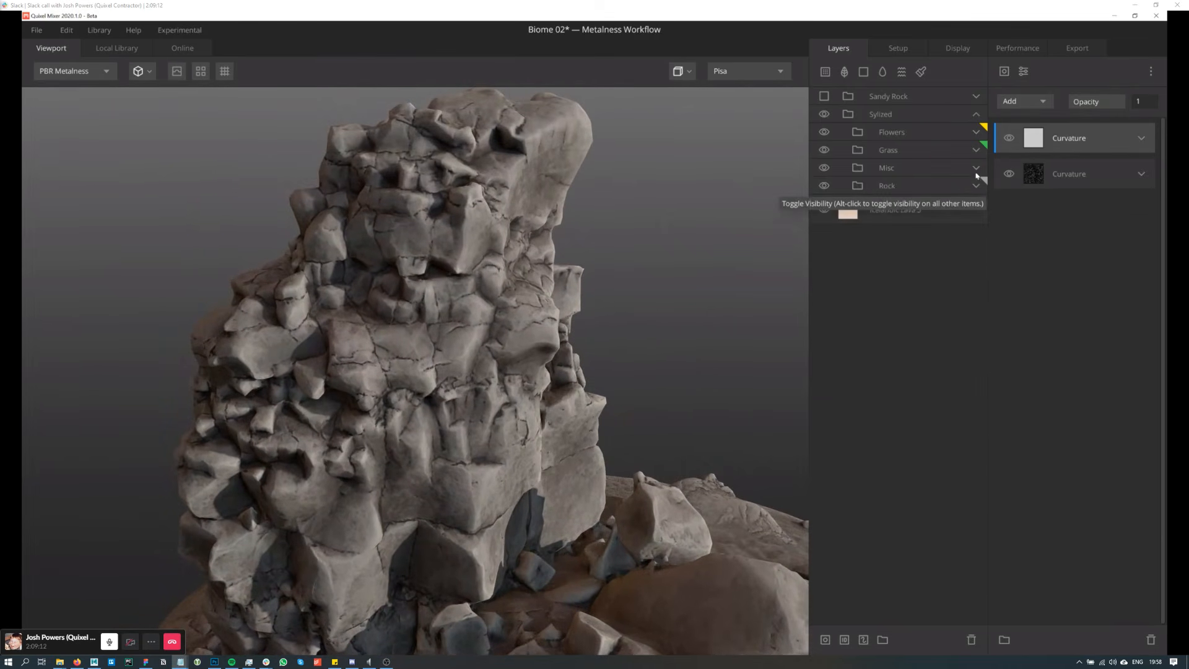
left_click(976, 168)
middle_click_drag(608, 414, 609, 321)
middle_click_drag(643, 447, 531, 390)
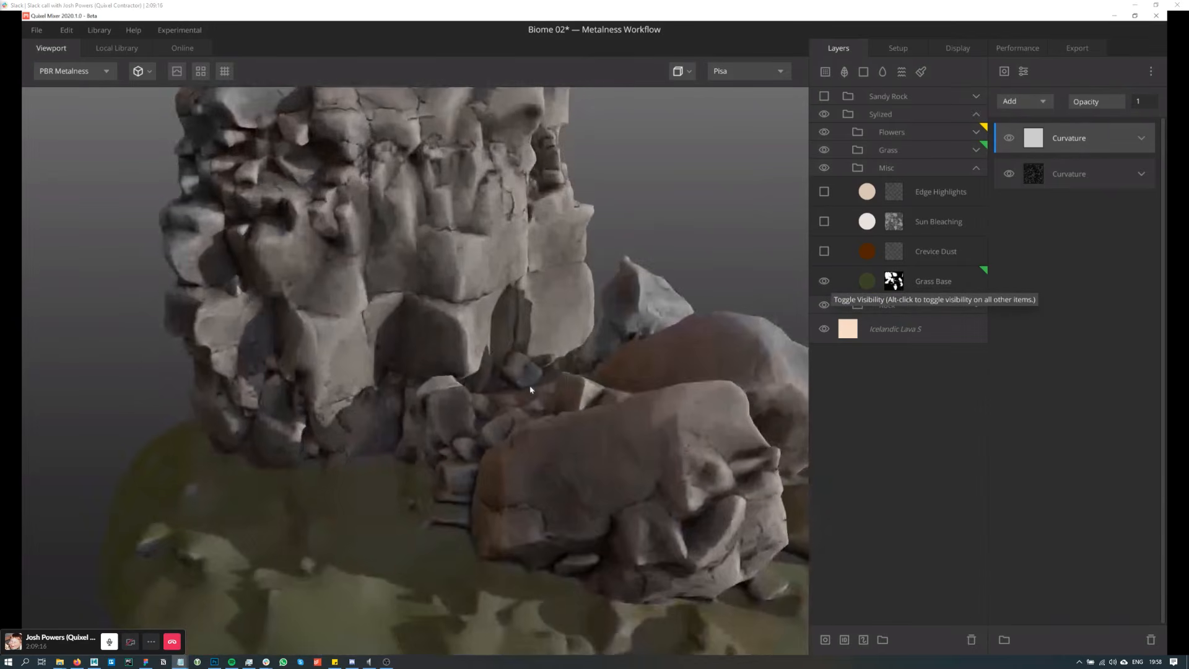
scroll(568, 493, "down", 2)
middle_click_drag(568, 494, 513, 442)
mouse_move(513, 442)
left_mouse_down("alt")
mouse_move(520, 449)
mouse_move(508, 442)
left_mouse_up("alt")
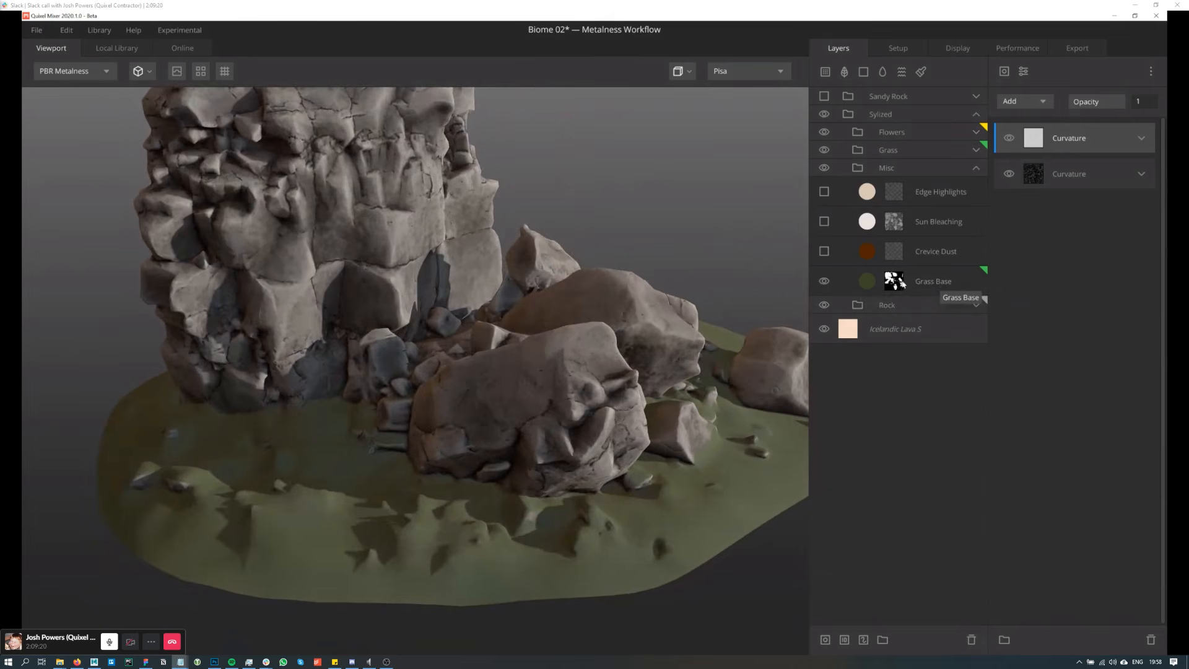
Step: Open the Grass Base mask stack and inspect its Normal, Position Gradient and Clamp components
left_click(894, 281)
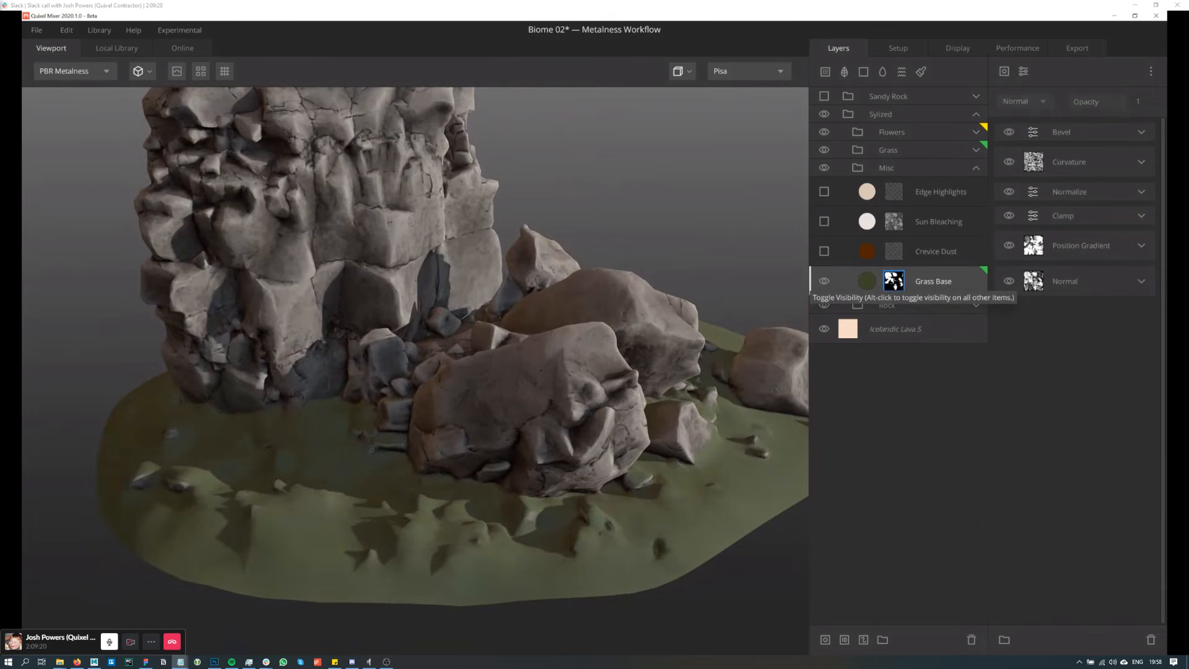
left_click(1141, 278)
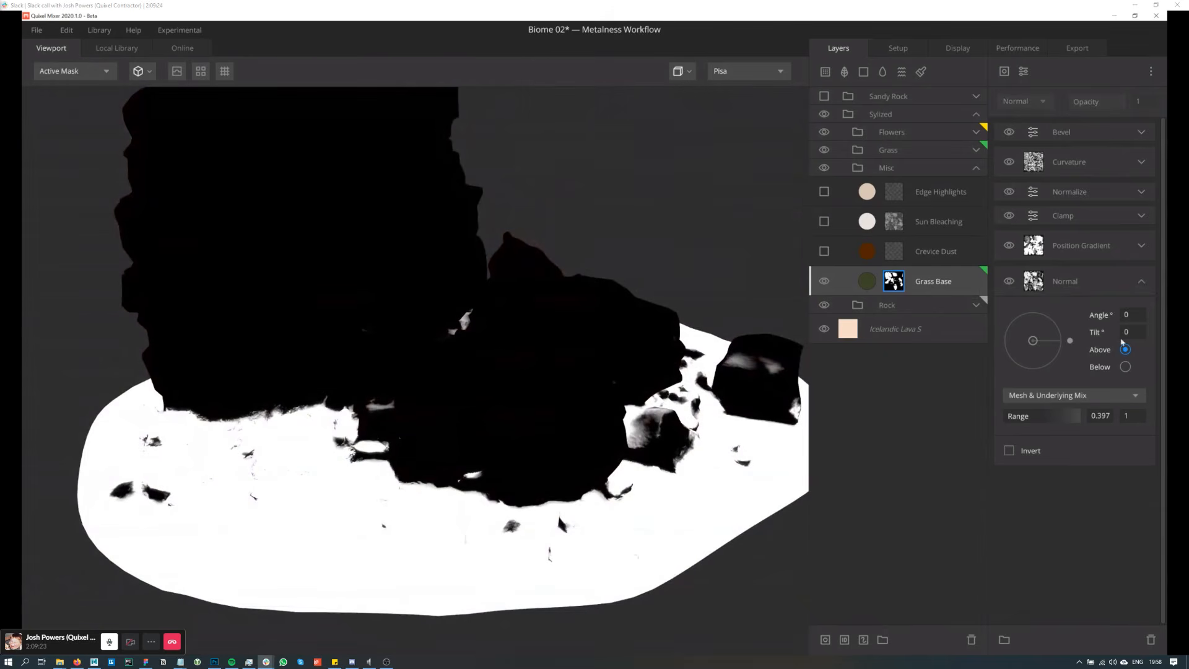
left_click_drag(667, 409, 774, 347)
left_click_drag(606, 368, 1157, 280)
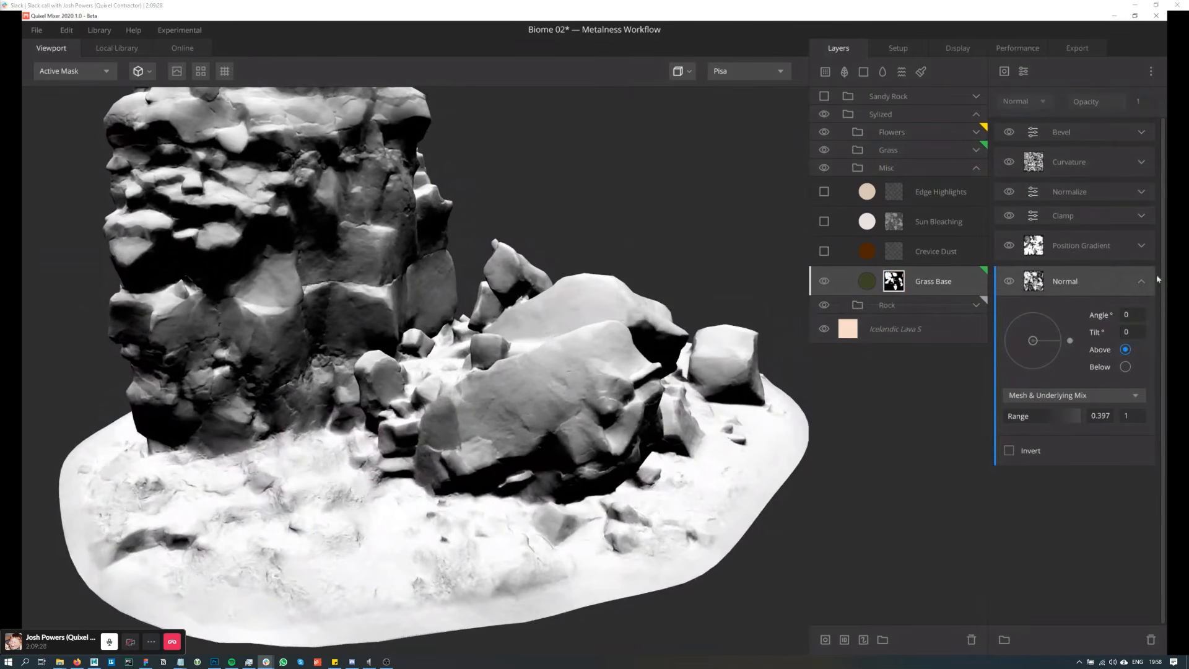
left_click(1081, 248)
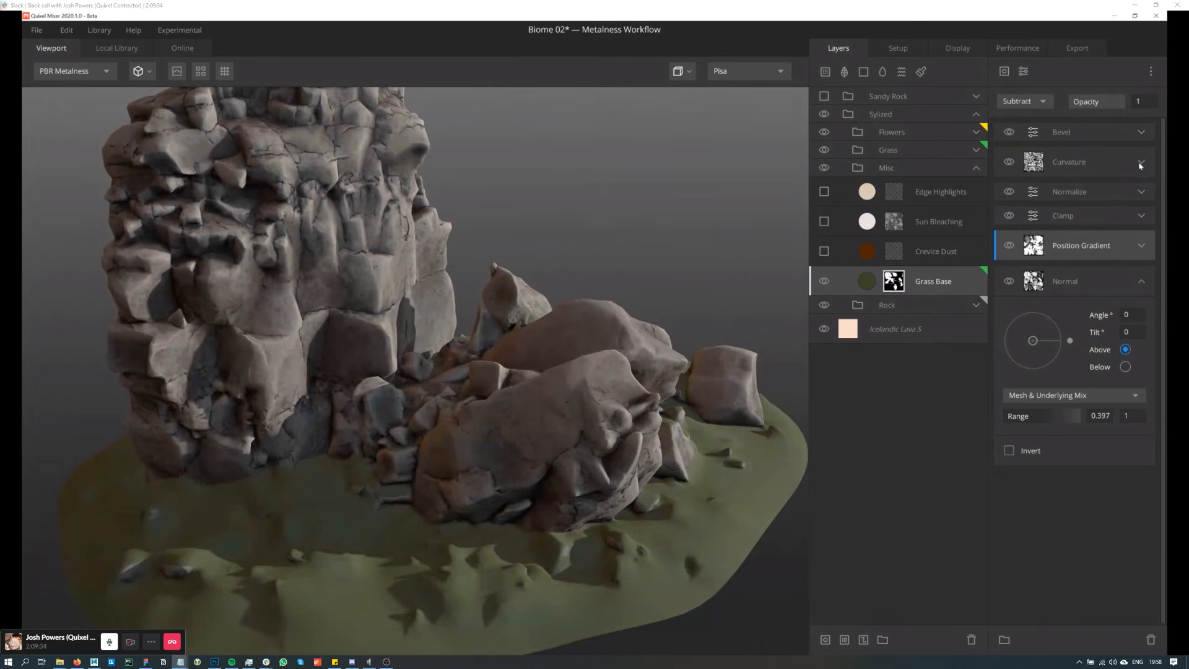
left_click(1118, 218)
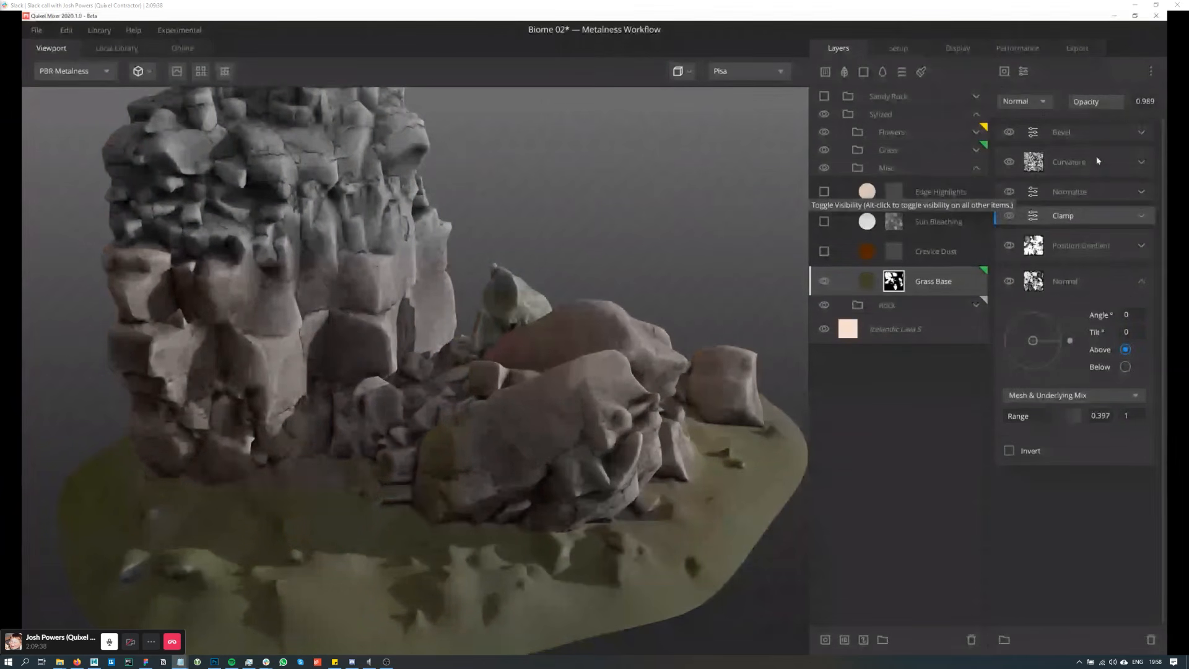
Step: Inspect the Grass Base mask's Curvature component and its settings in the Layer Mask display
left_click(1099, 164)
left_click_drag(657, 313, 611, 319)
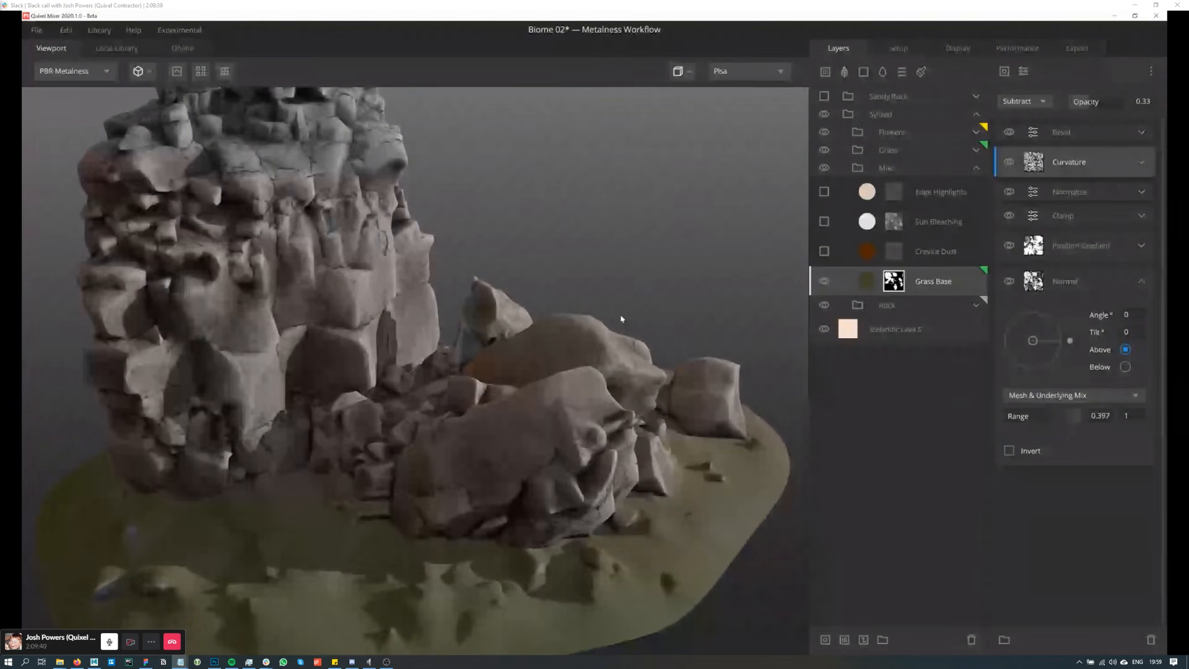
key("m")
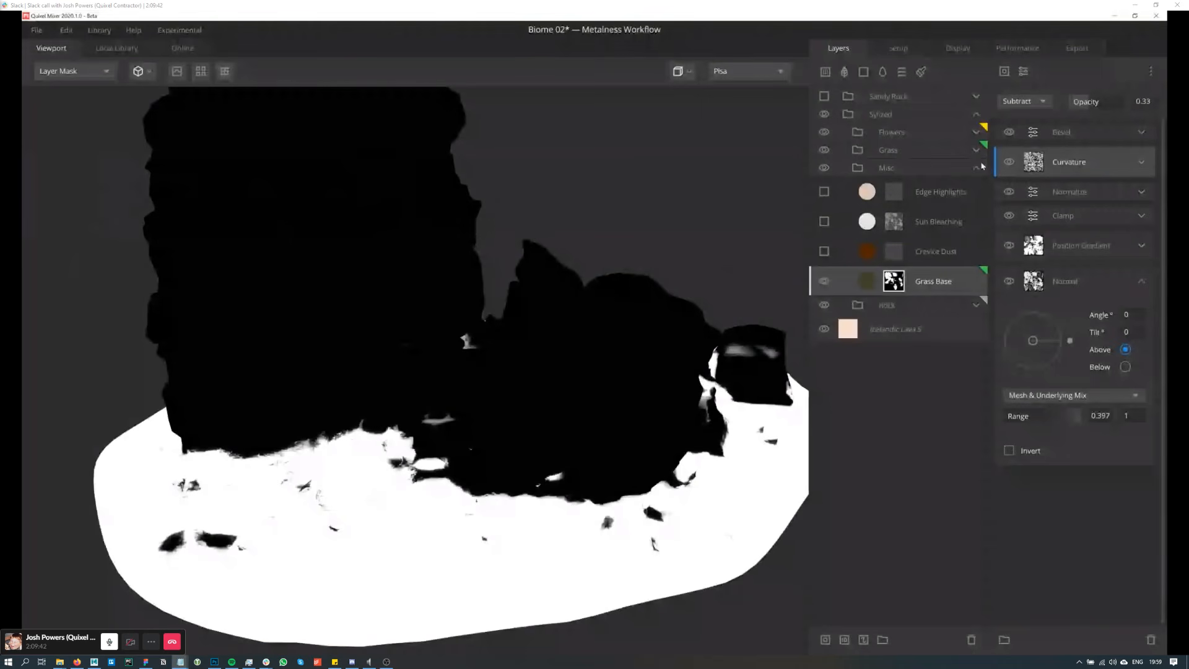
left_click(1151, 159)
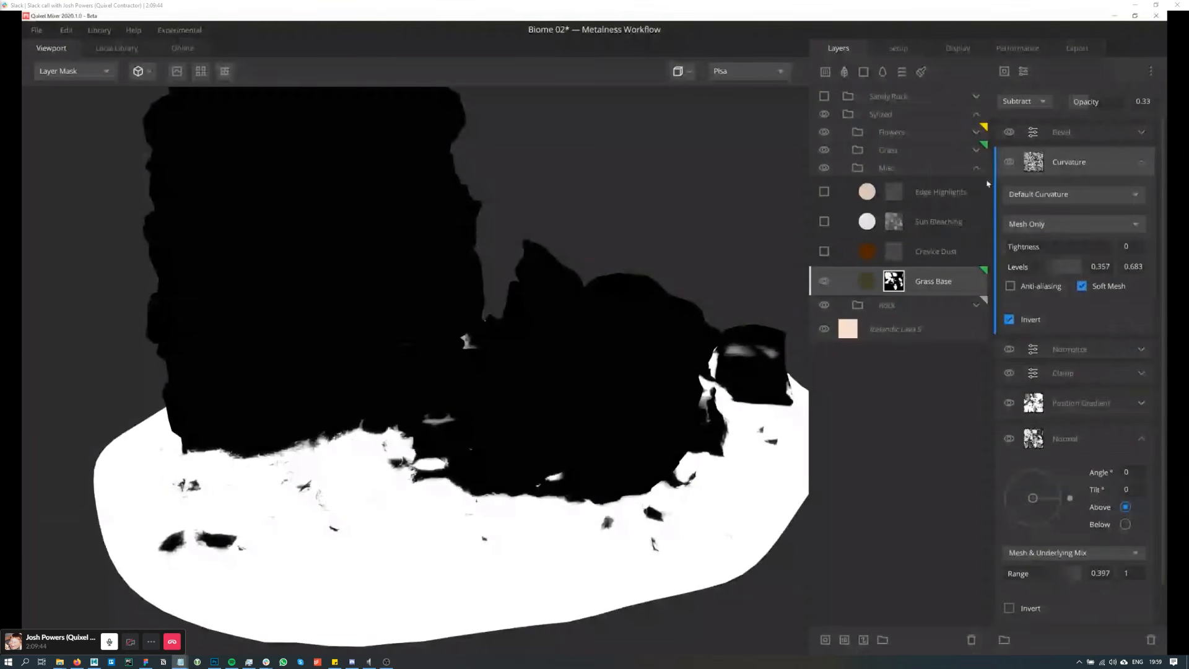
middle_click_drag(441, 460, 454, 437)
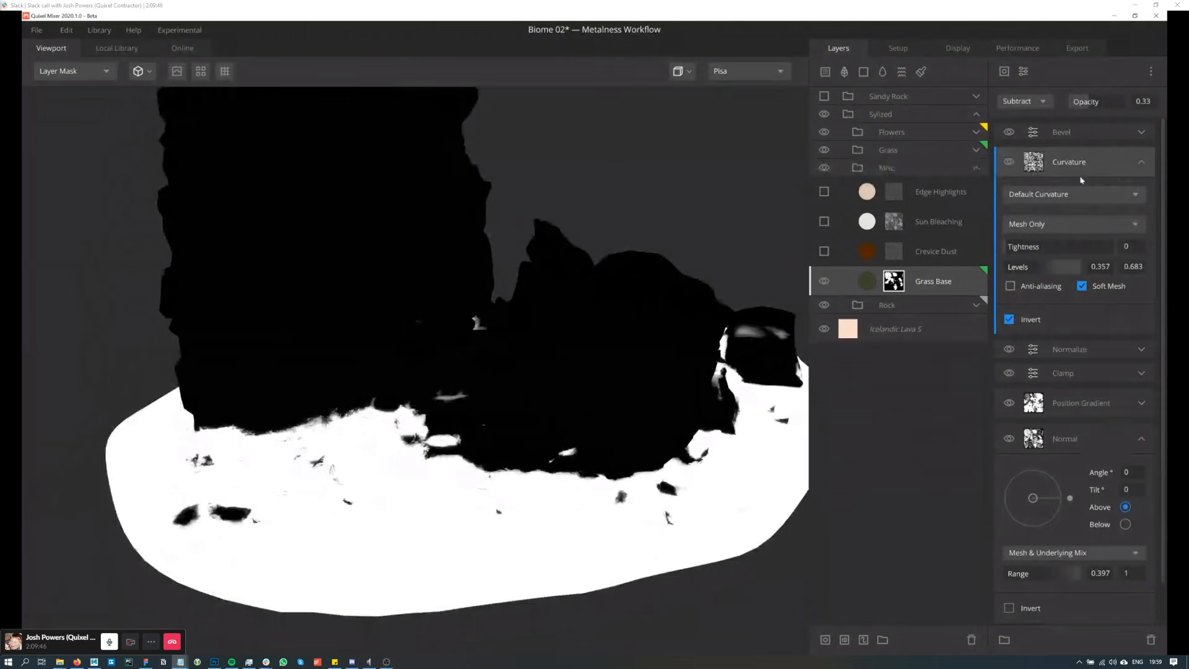
Step: Inspect the Bevel component of the Grass Base mask and return the viewport to PBR Metalness
left_click(1088, 134)
left_click_drag(596, 455, 563, 454)
middle_click_drag(563, 455, 555, 494)
key("m")
left_click_drag(555, 494, 693, 432)
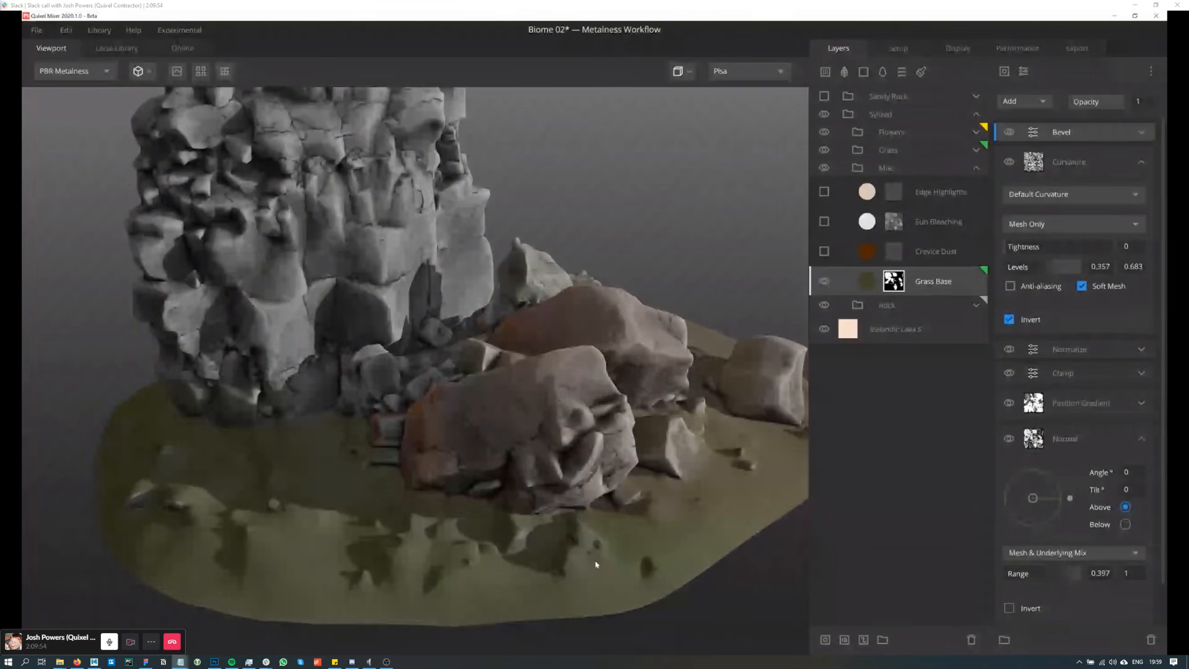
Step: Make the Crevice Dust layer visible, open its layer settings and examine the dust on the spire
left_click(824, 251)
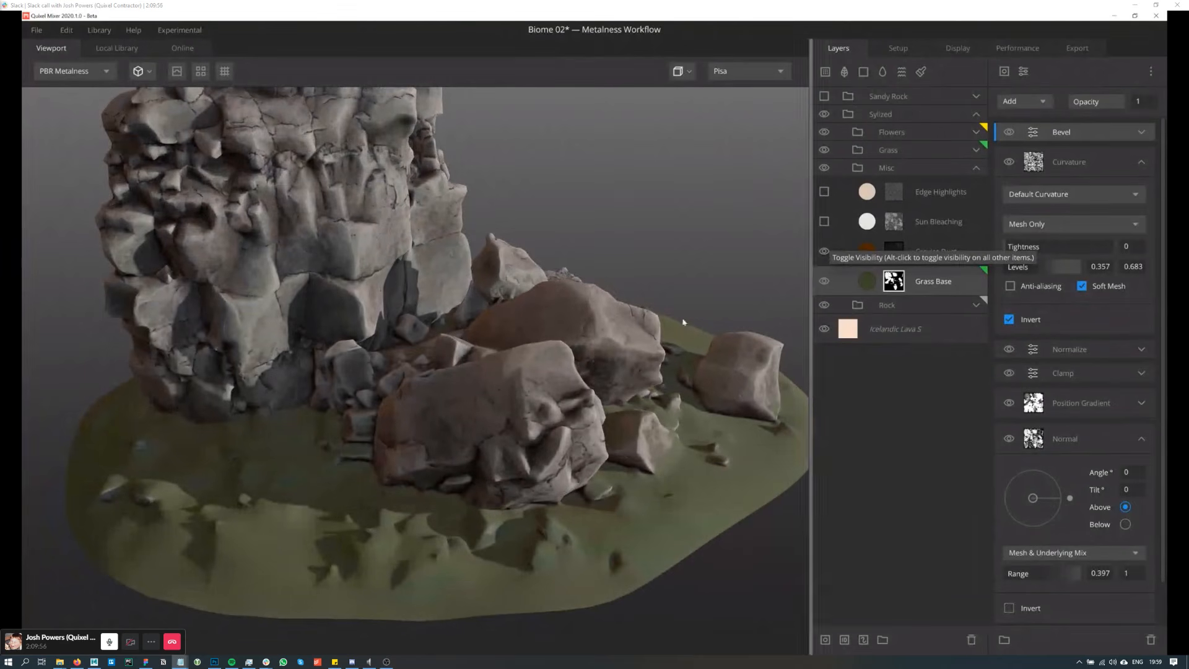
middle_click_drag(371, 423, 462, 556)
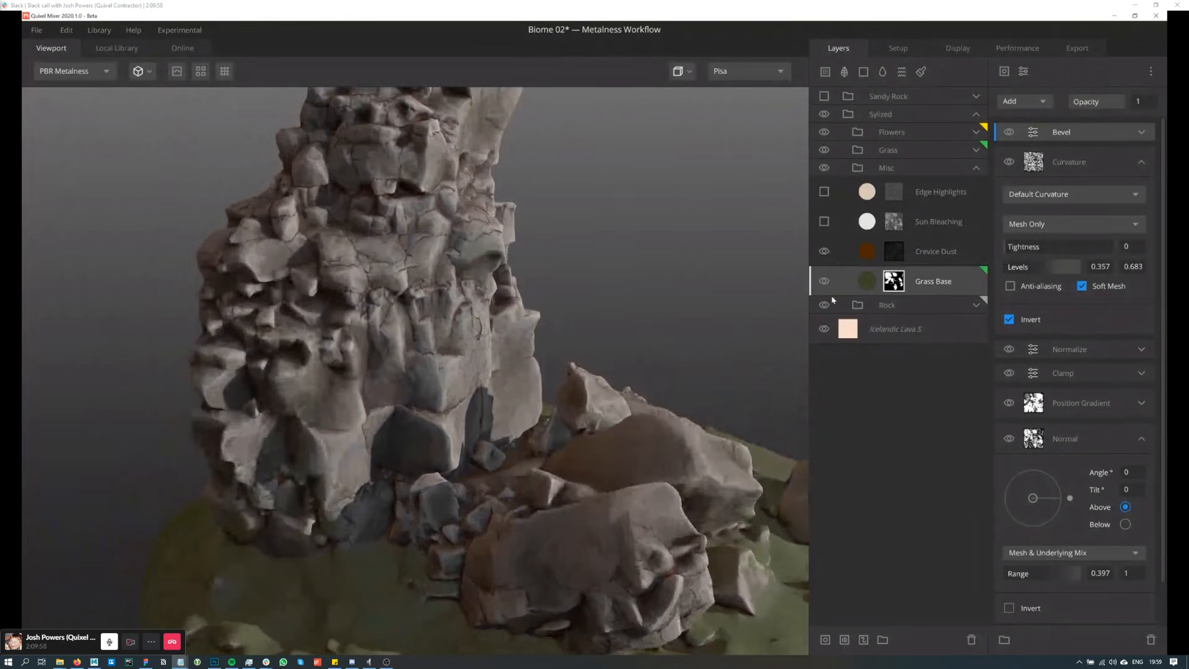
left_click(870, 250)
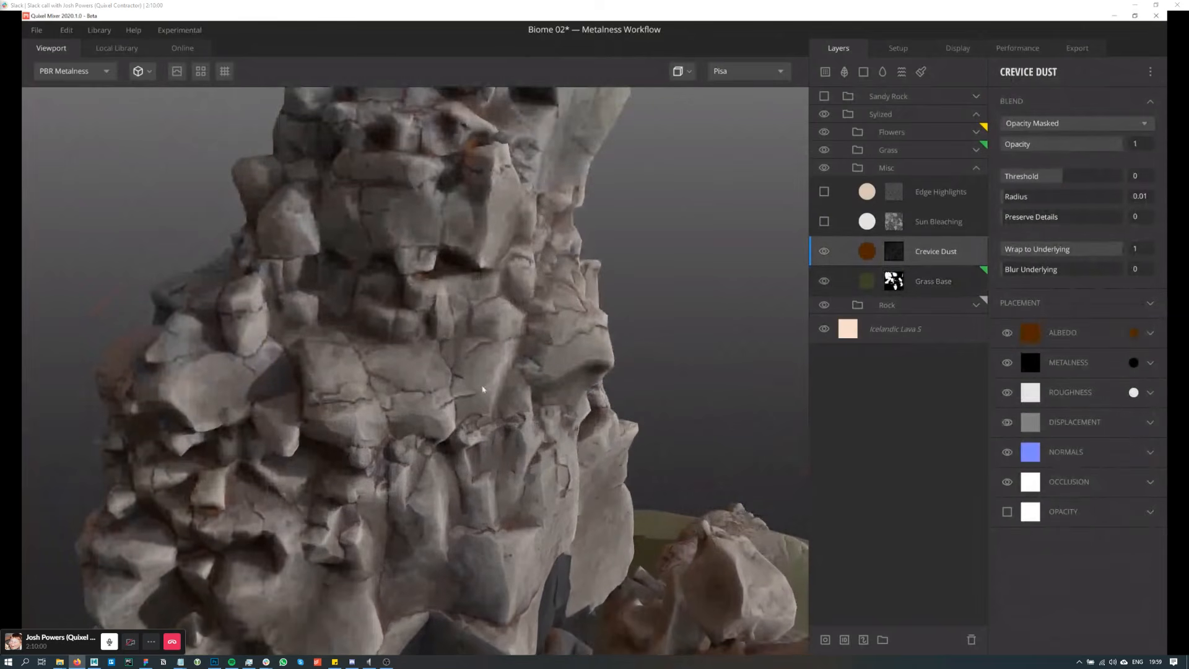
mouse_move(470, 371)
left_mouse_down()
mouse_move(449, 392)
mouse_move(465, 371)
left_mouse_up()
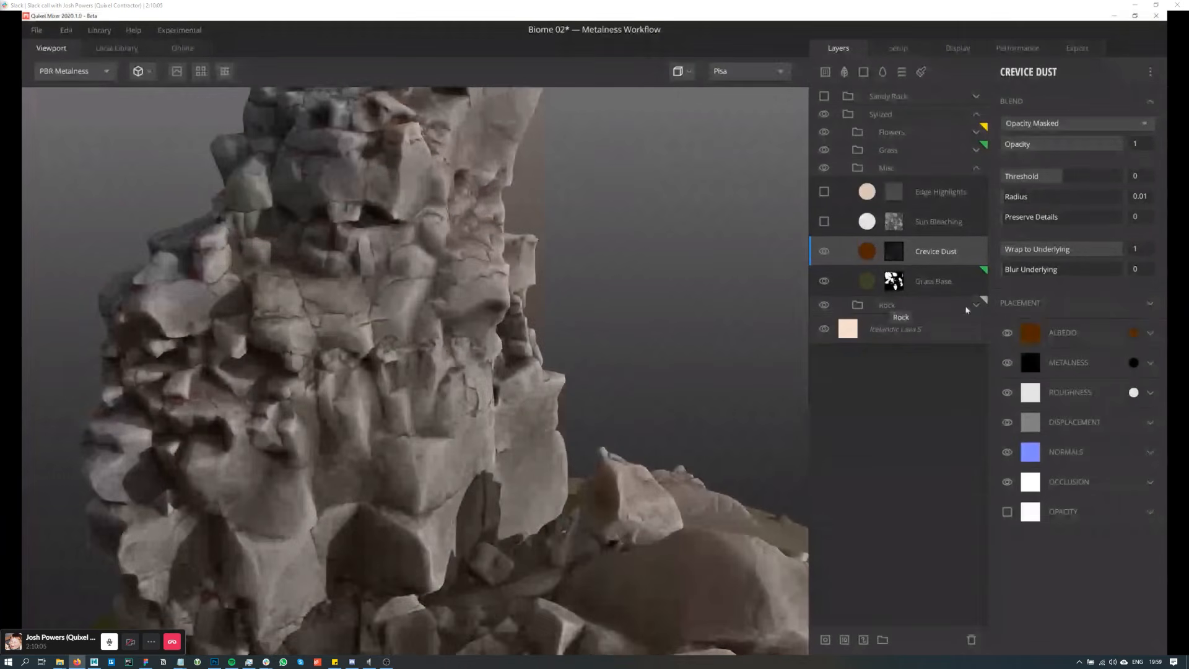
Step: Expand the Rock folder and open the Crevice Darken layer's settings
left_click(888, 304)
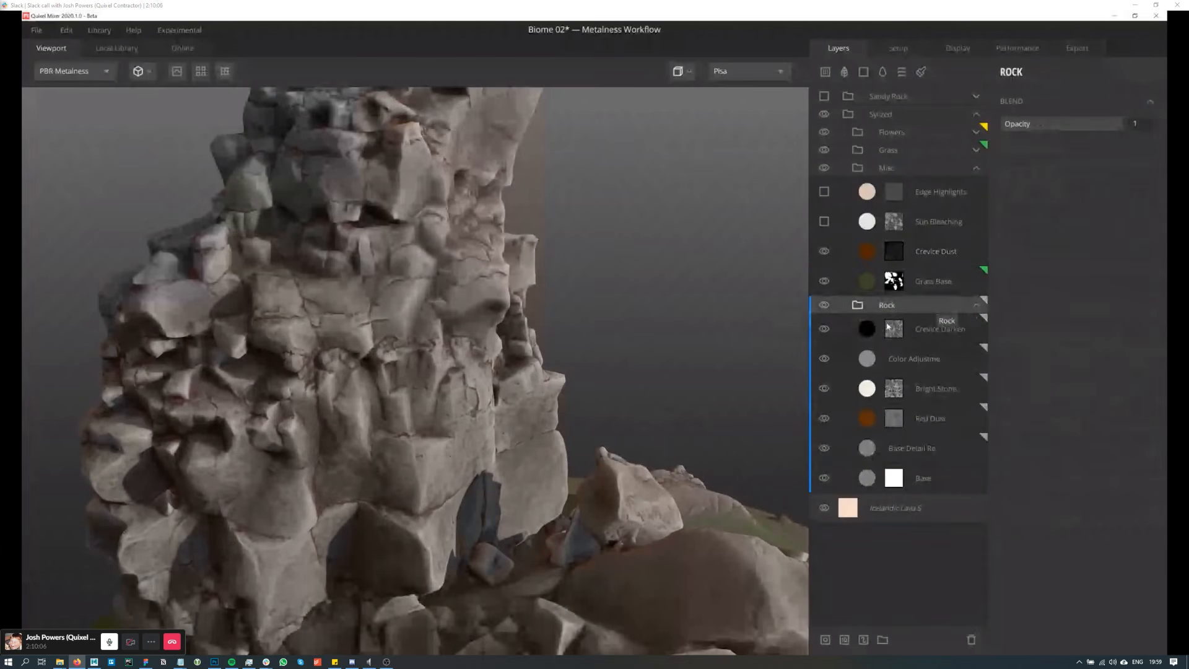
left_click(908, 332)
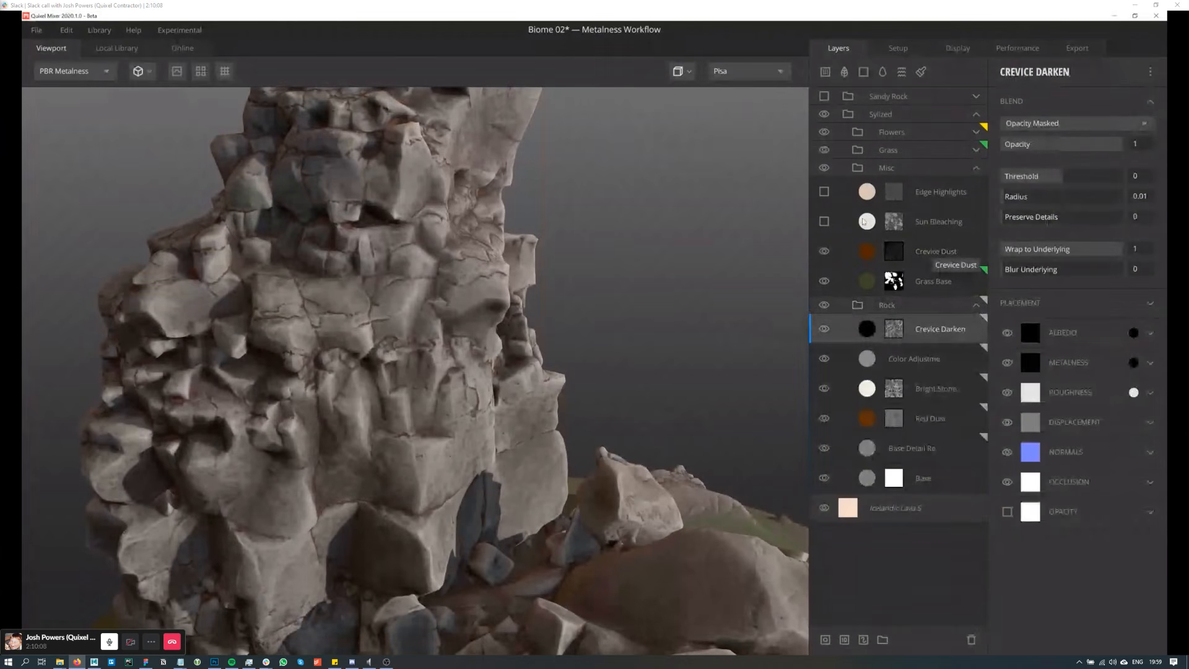
Step: Make the Sun Bleaching layer visible, open its layer settings and examine the bleaching on the spire
left_click(824, 222)
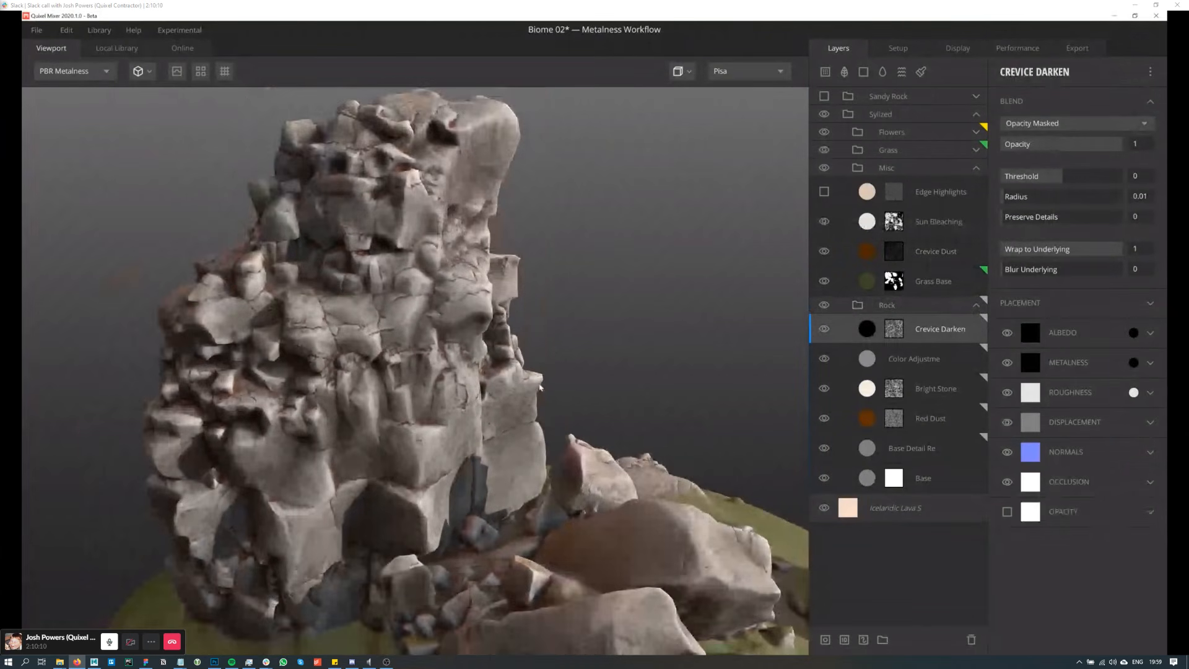
left_click(939, 221)
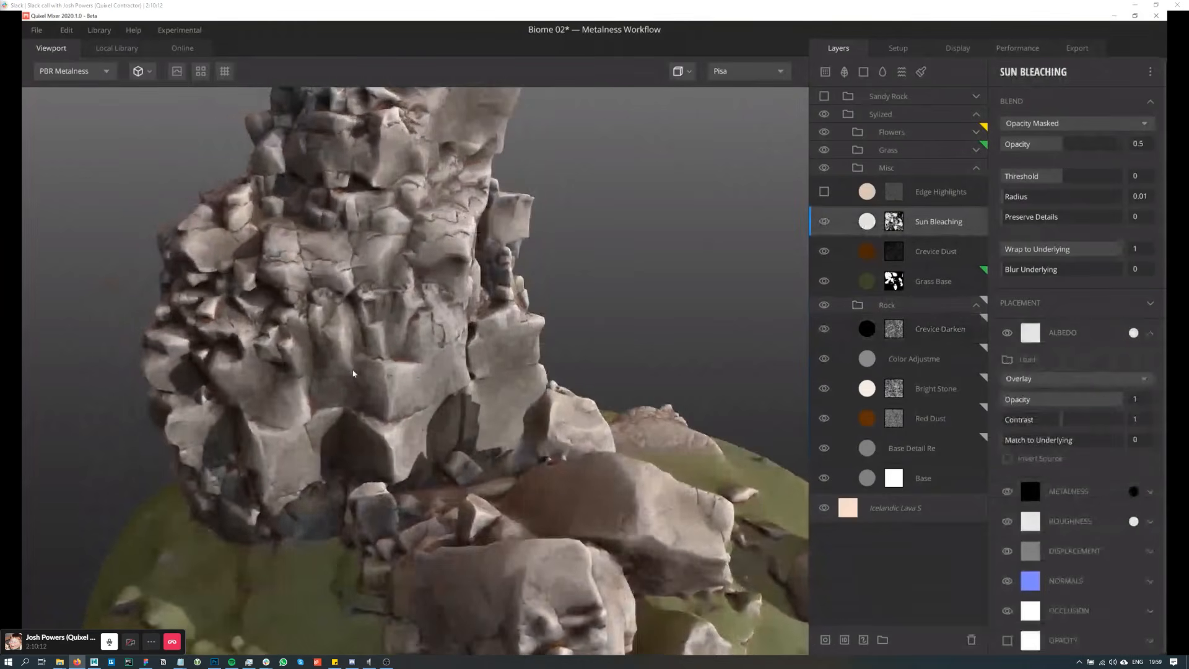
mouse_move(353, 373)
left_mouse_down()
mouse_move(328, 371)
mouse_move(337, 366)
left_mouse_up()
middle_click_drag(338, 365, 375, 416)
left_click_drag(375, 416, 415, 417)
middle_click_drag(416, 417, 429, 401)
Step: Switch the viewport to the Albedo display and compare the spire with the Sun Bleaching layer off and on
key("c")
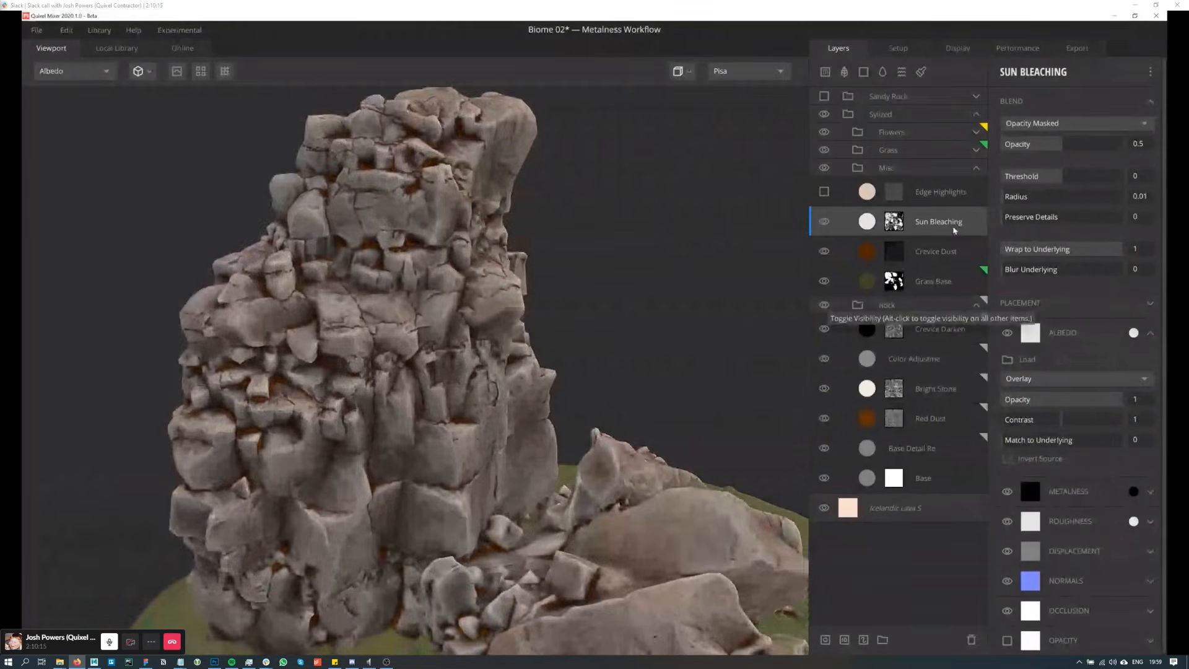
left_click(823, 223)
left_click(824, 222)
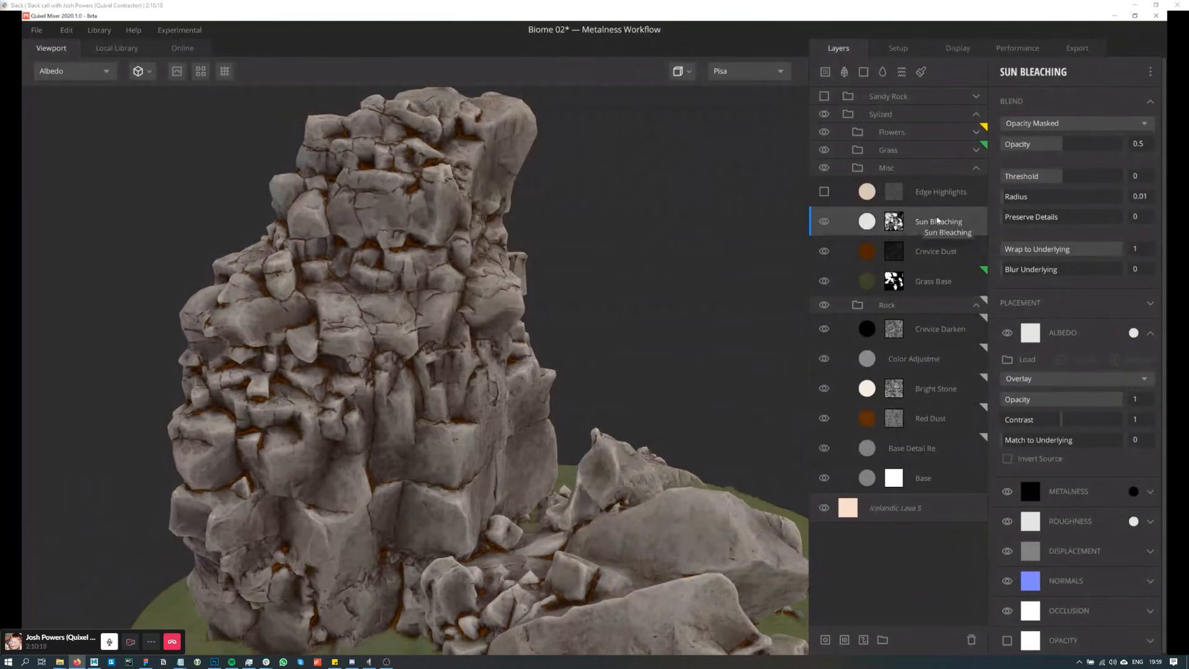
Step: In the Sun Bleaching mask, expand the Normal component and set its angle to -55.69 and lower range to 0.544
left_click(894, 221)
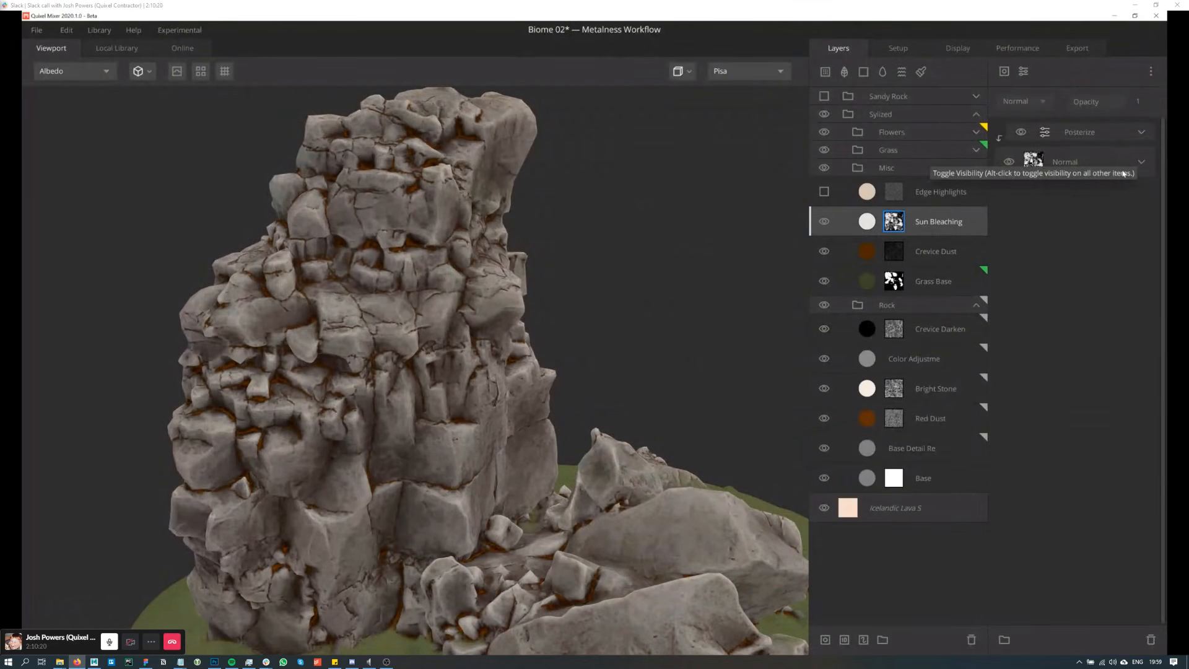
left_click(1141, 163)
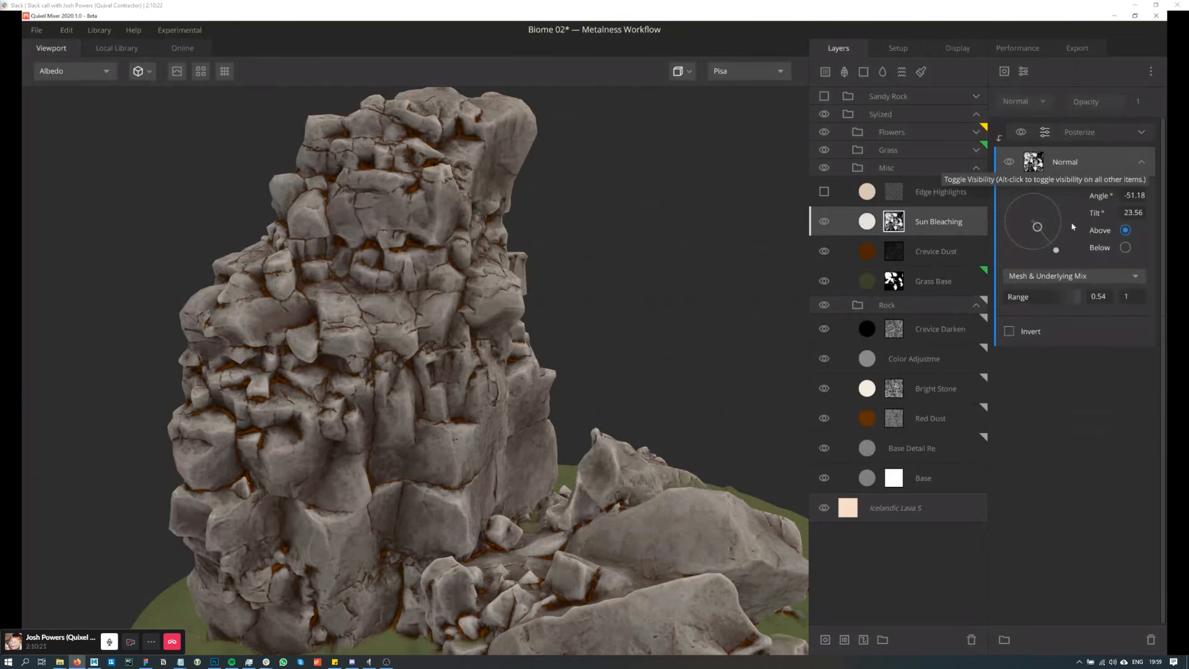
left_click(1137, 134)
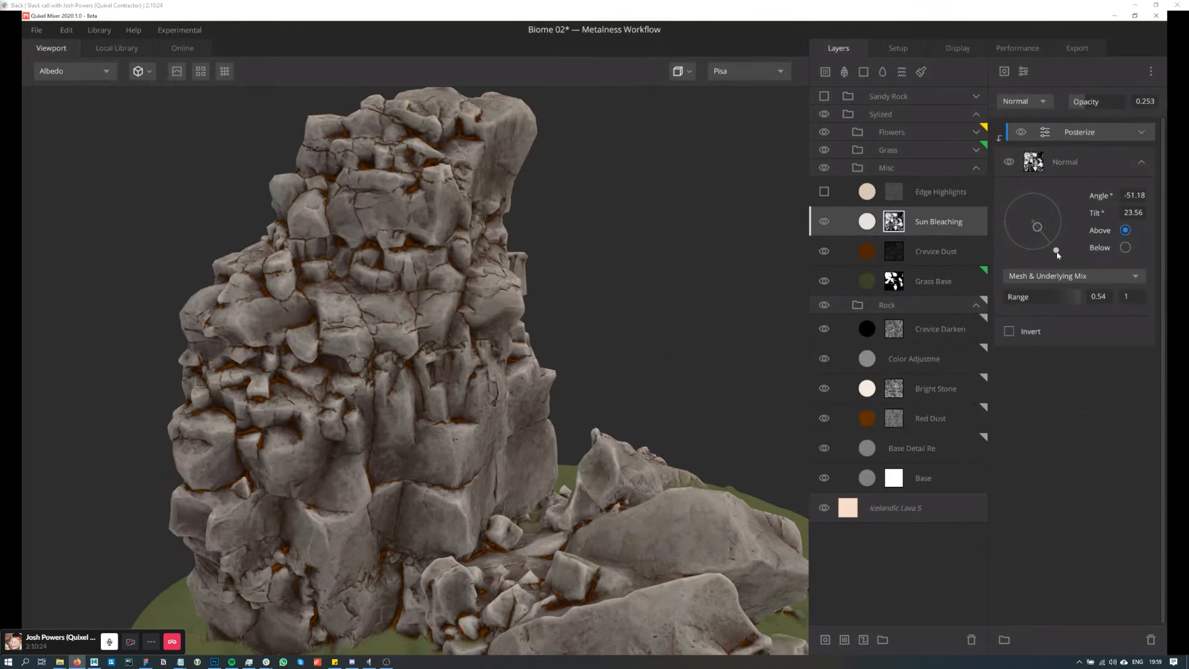
mouse_move(1056, 250)
left_mouse_down()
mouse_move(1035, 257)
mouse_move(1053, 251)
left_mouse_up()
Step: Examine the bleached rock faces from several angles in Albedo and again in the PBR Metalness display
left_click_drag(567, 397, 607, 371, "alt")
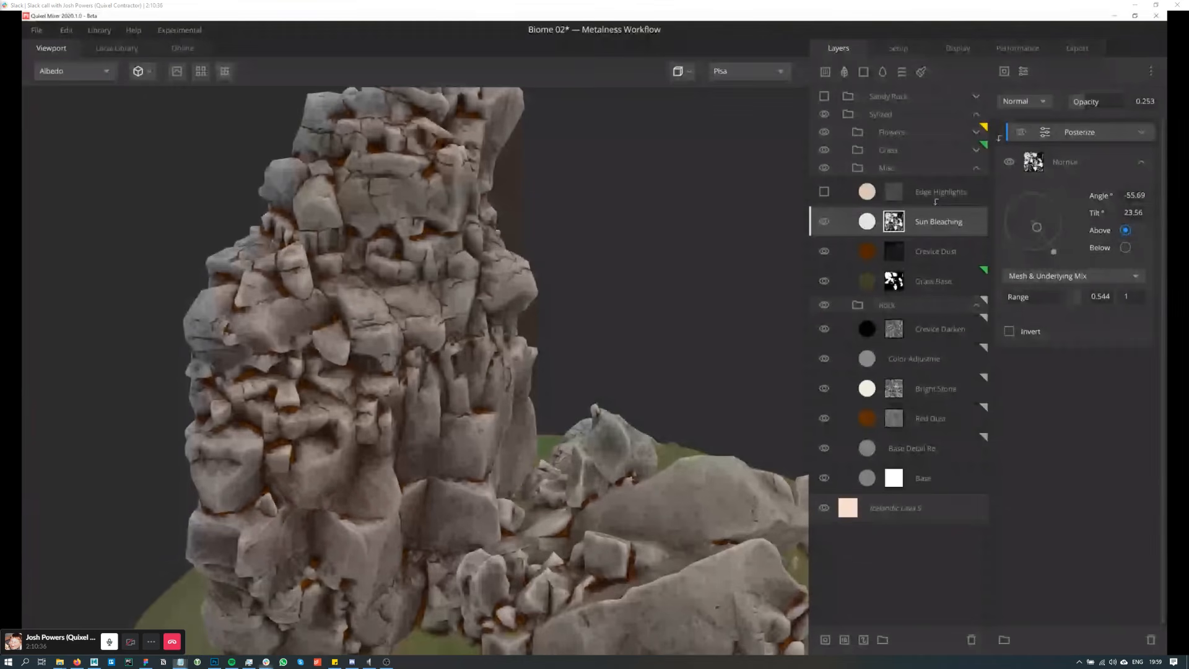
left_click_drag(663, 244, 703, 258, "alt")
scroll(703, 255, "down", 2)
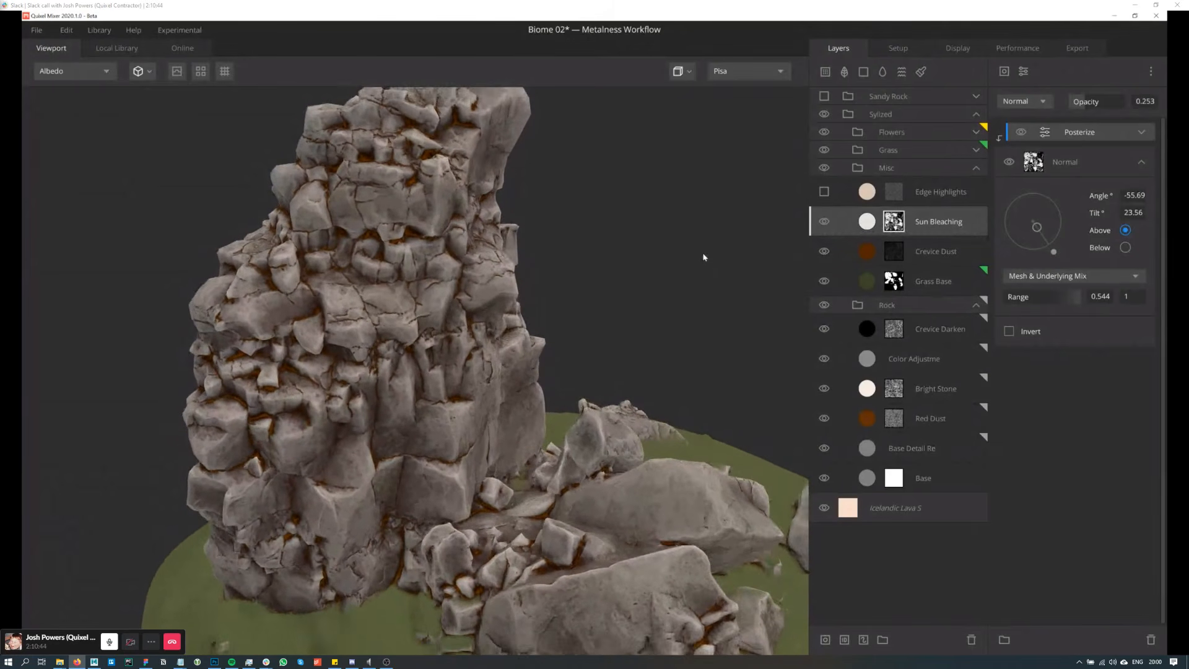
middle_click_drag(701, 244, 705, 260, "alt")
key("1")
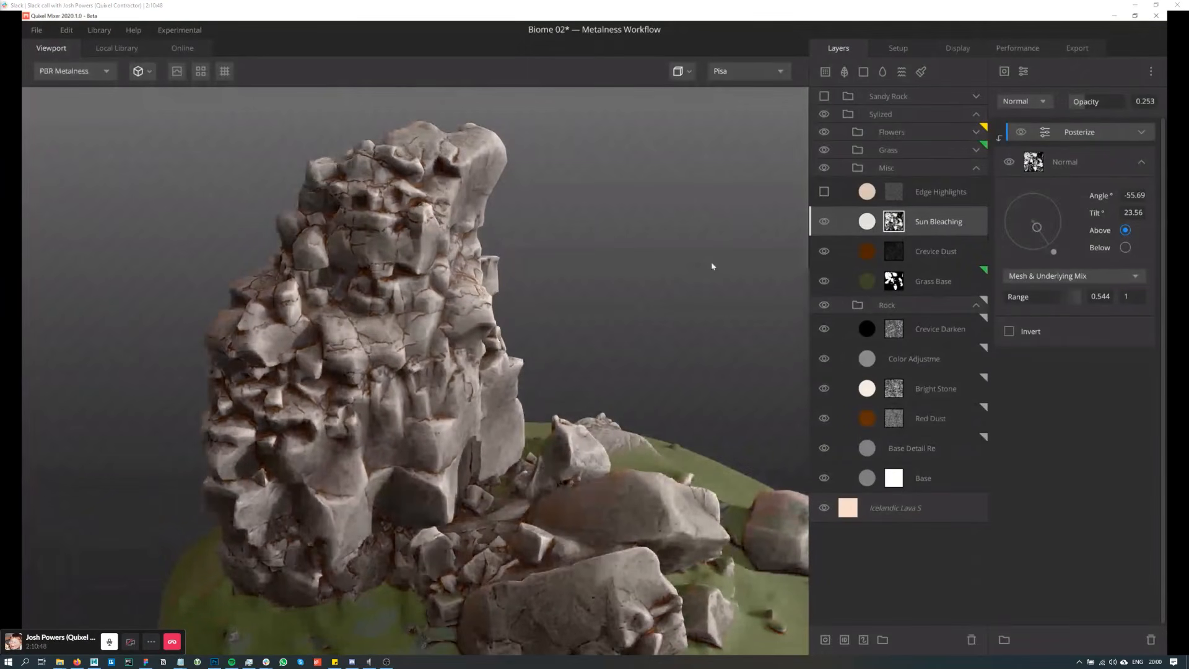
left_click_drag(650, 337, 641, 385, "alt")
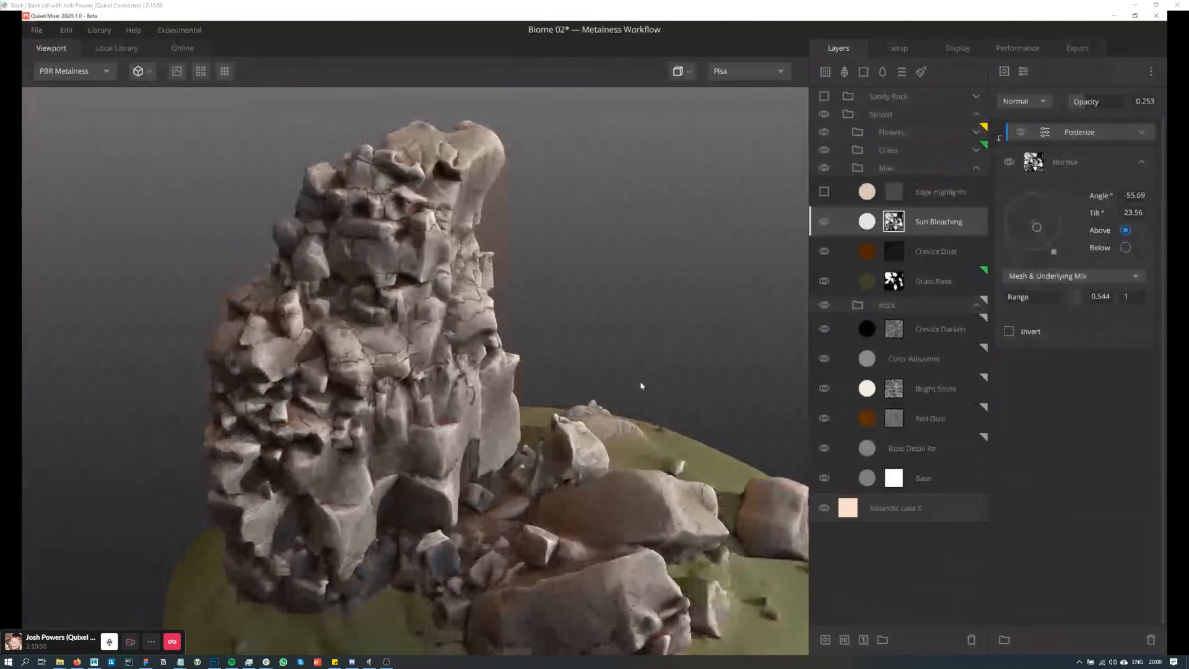
scroll(641, 386, "up", 2)
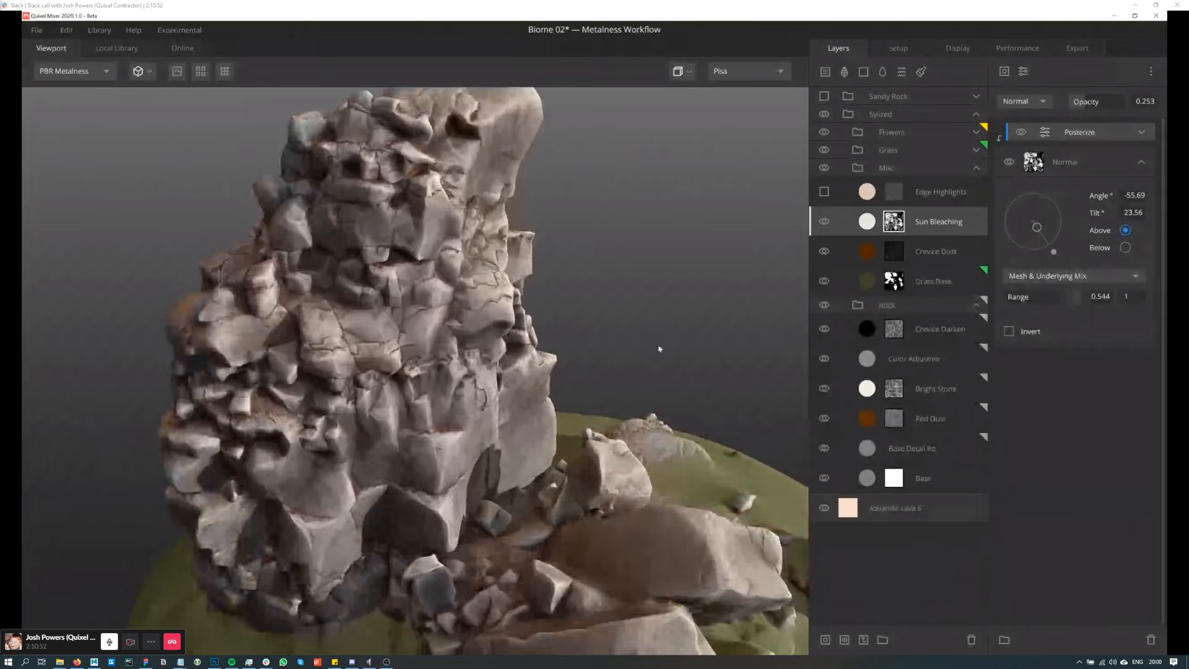
scroll(659, 348, "down", 2)
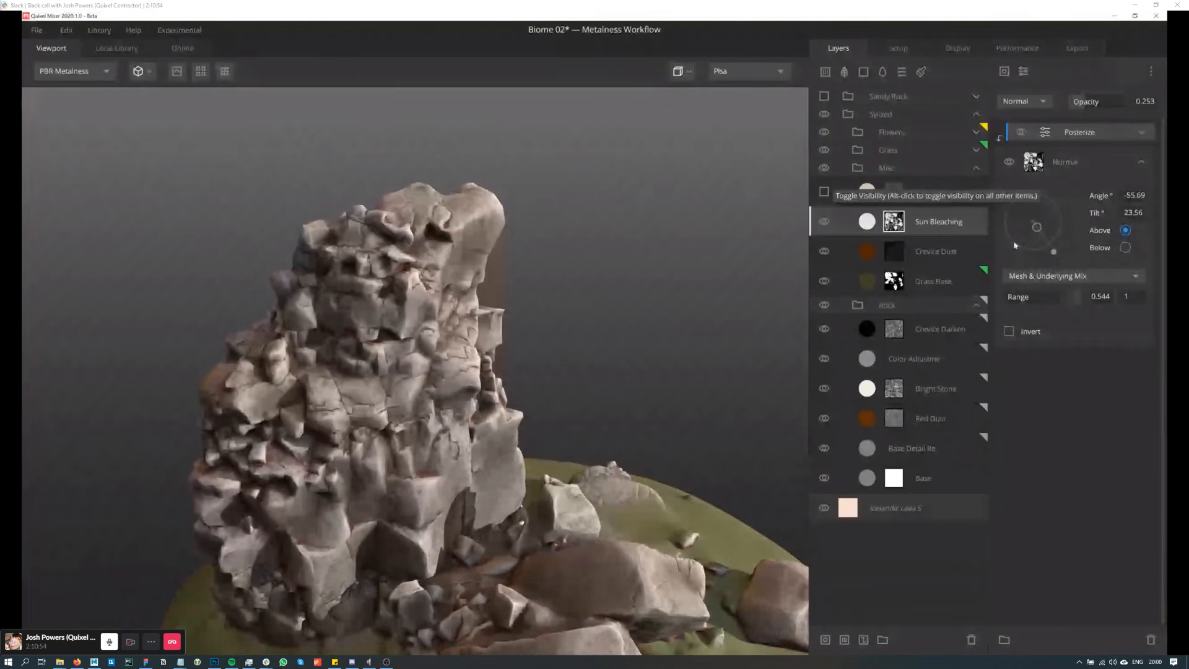
Step: Make the Edge Highlights layer visible and examine the highlighted rock edges around the spire and boulders
left_click(825, 192)
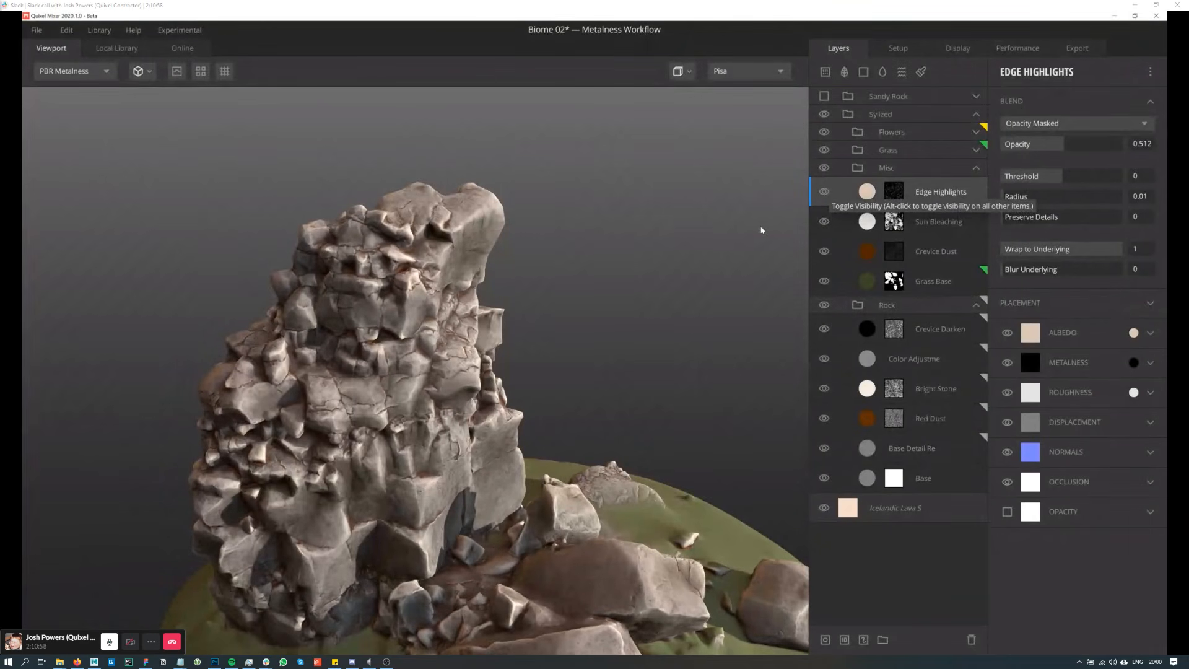
middle_click_drag(643, 357, 641, 319)
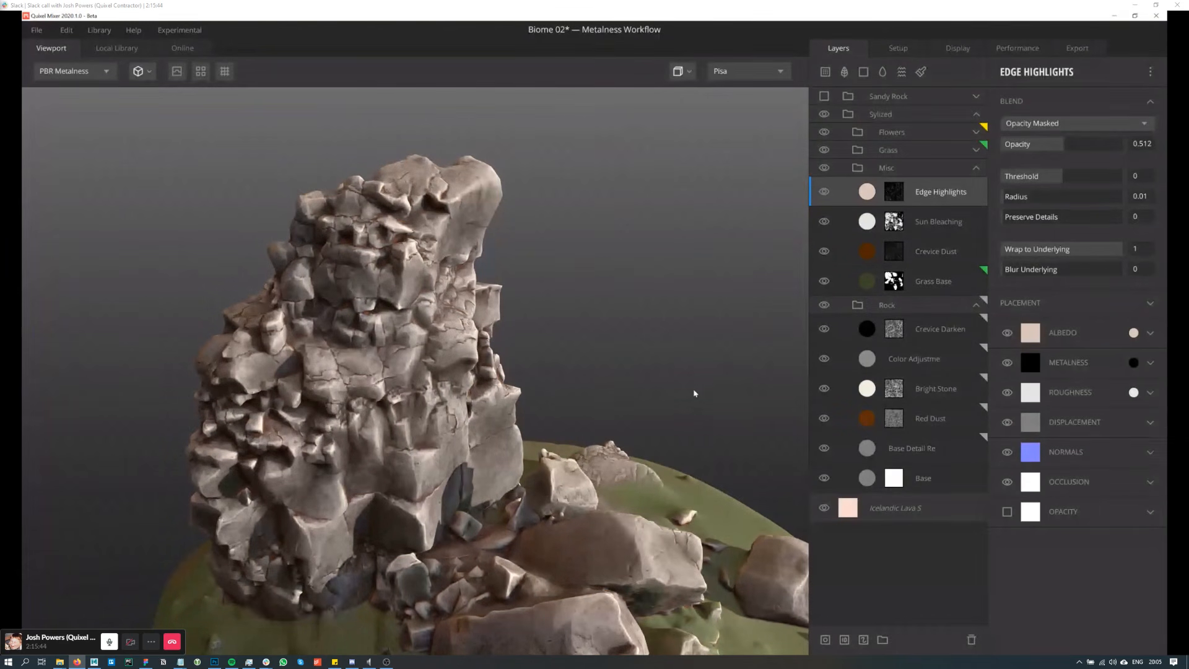
left_click_drag(459, 533, 442, 508)
left_click_drag(490, 450, 441, 397)
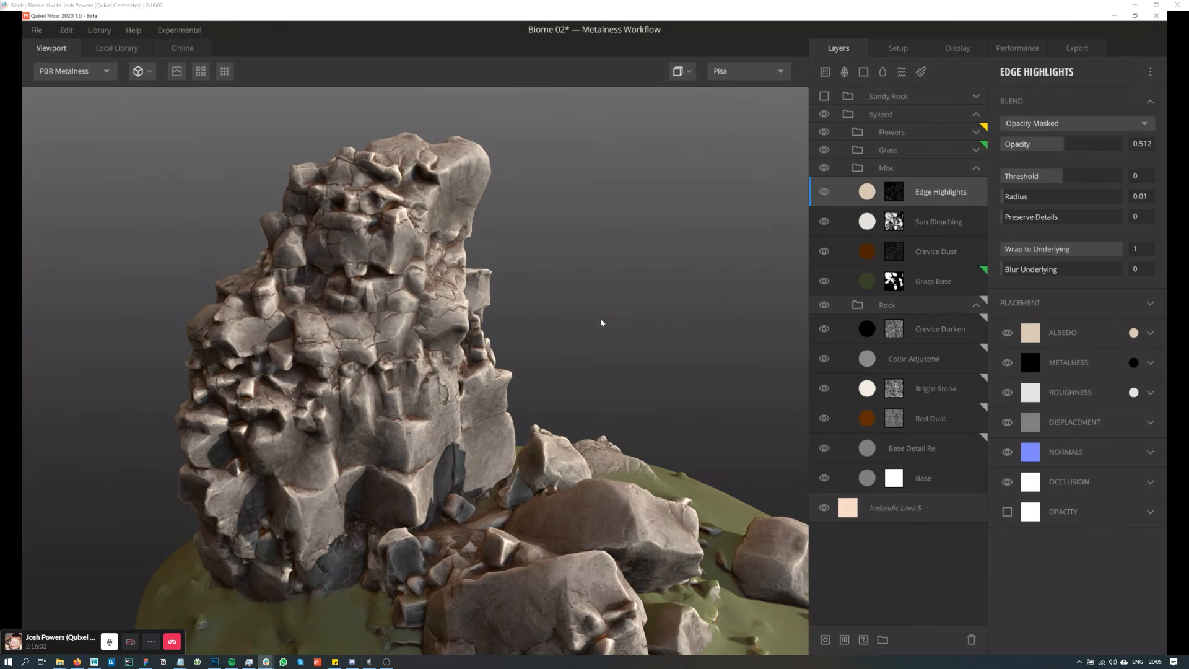
left_click_drag(606, 319, 614, 334)
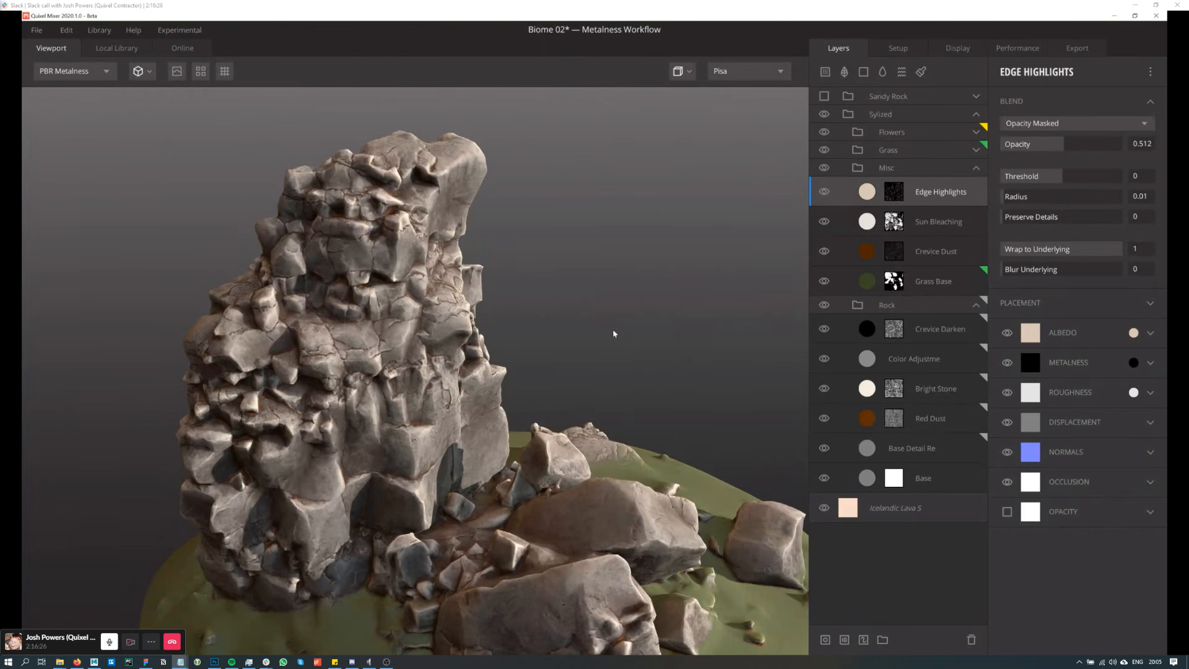
mouse_move(601, 339)
left_mouse_down()
mouse_move(611, 359)
mouse_move(610, 344)
left_mouse_up()
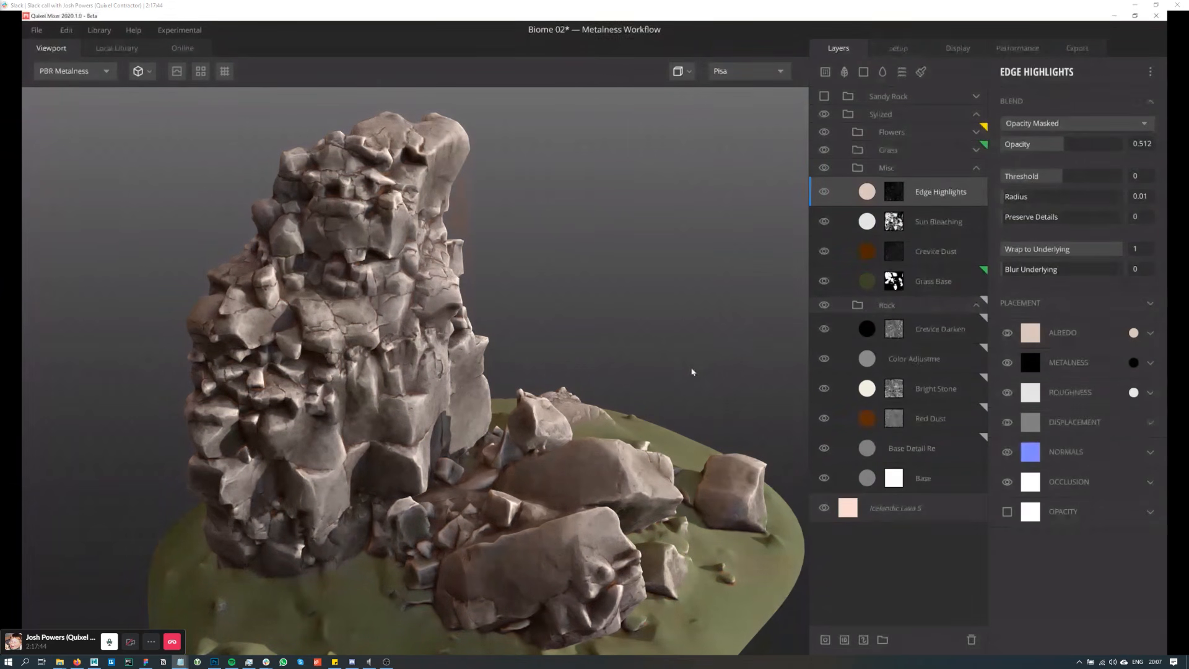
scroll(684, 347, "up", 3)
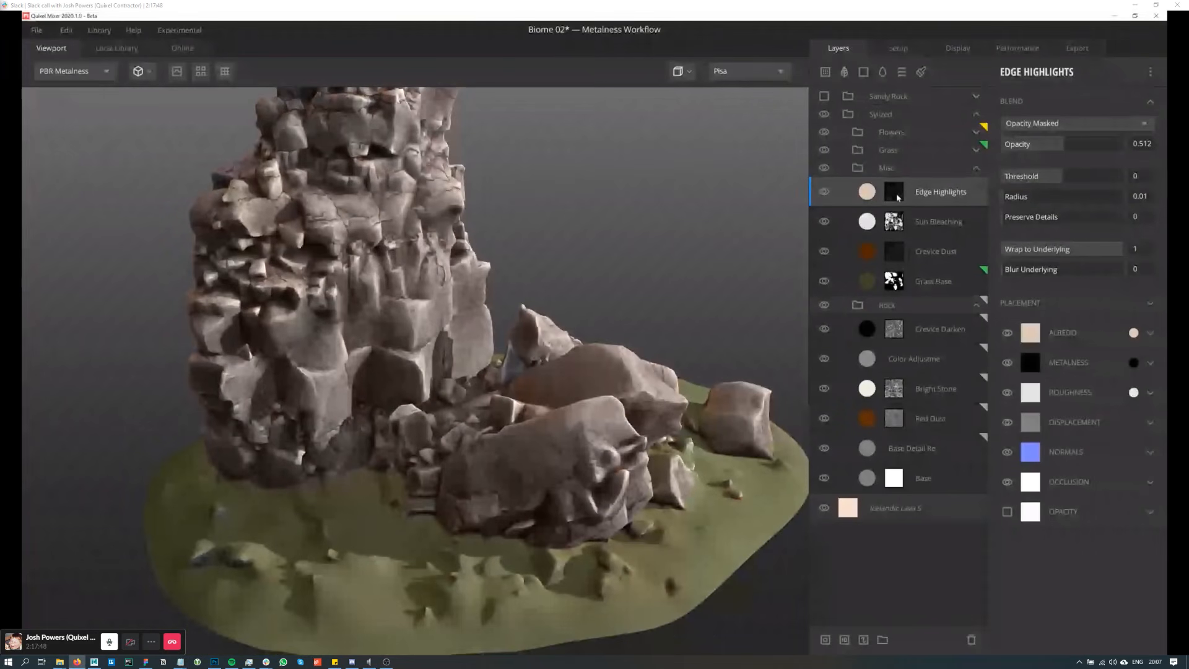
left_click_drag(669, 322, 700, 356)
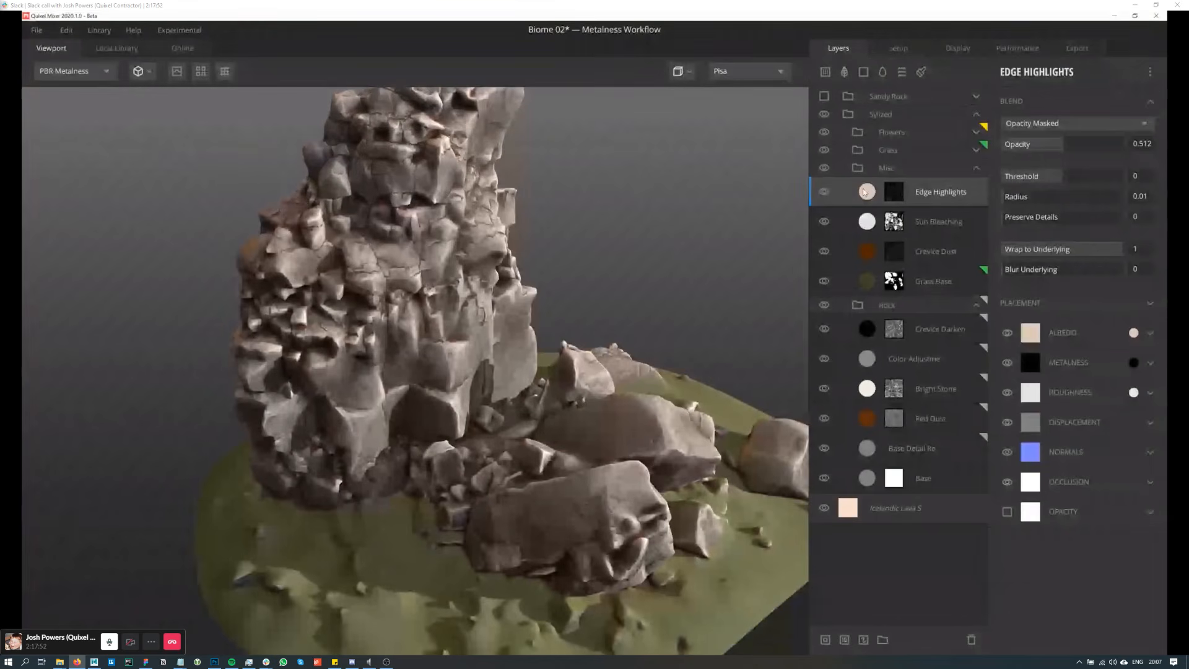
Step: Inspect the Edge Highlights mask and compare the rock edges with the layer off and on in the Albedo display
left_click(893, 192)
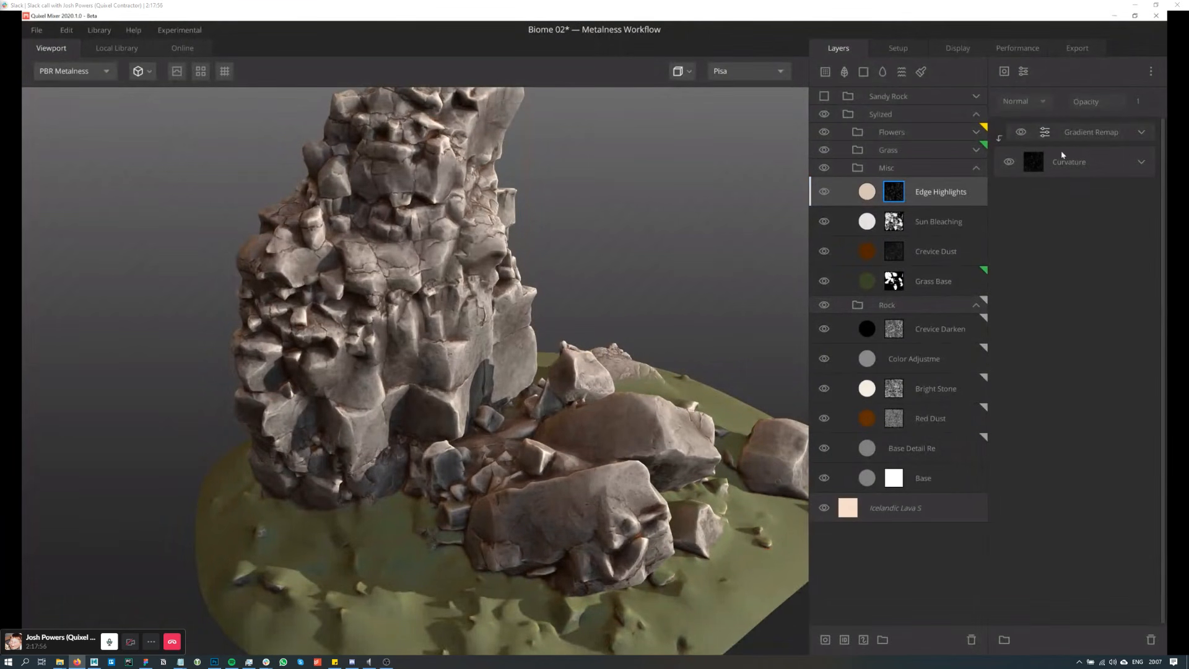
scroll(534, 370, "up", 3)
key("c")
middle_click_drag(531, 369, 536, 385)
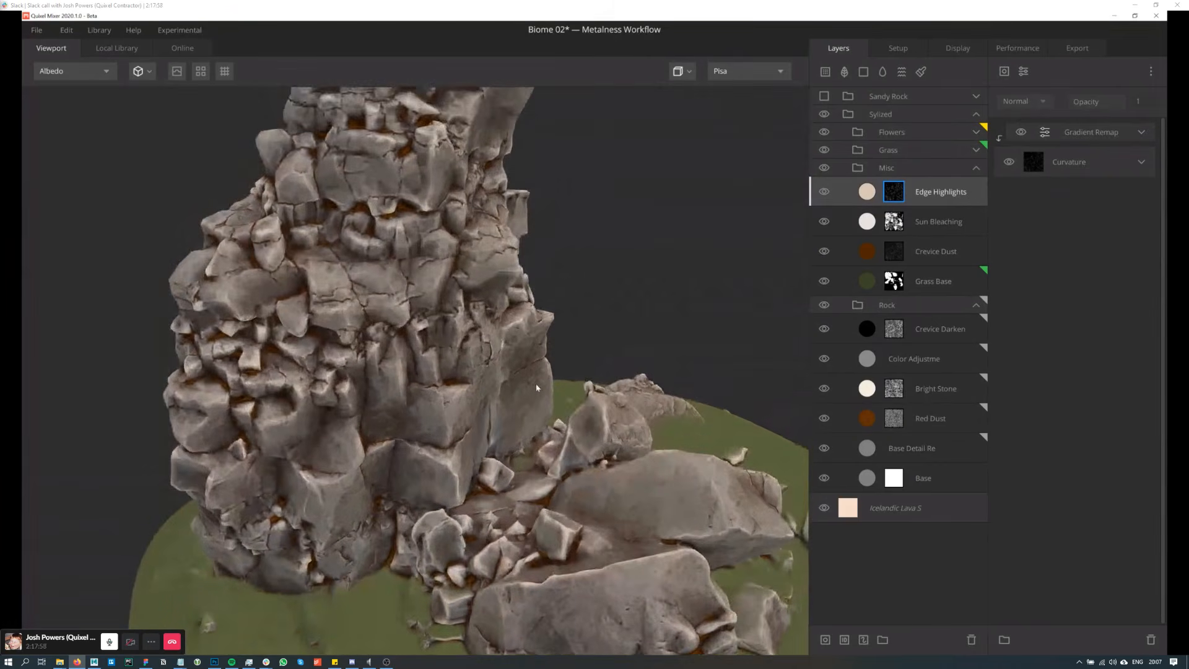
scroll(537, 385, "up", 2)
left_click(824, 192)
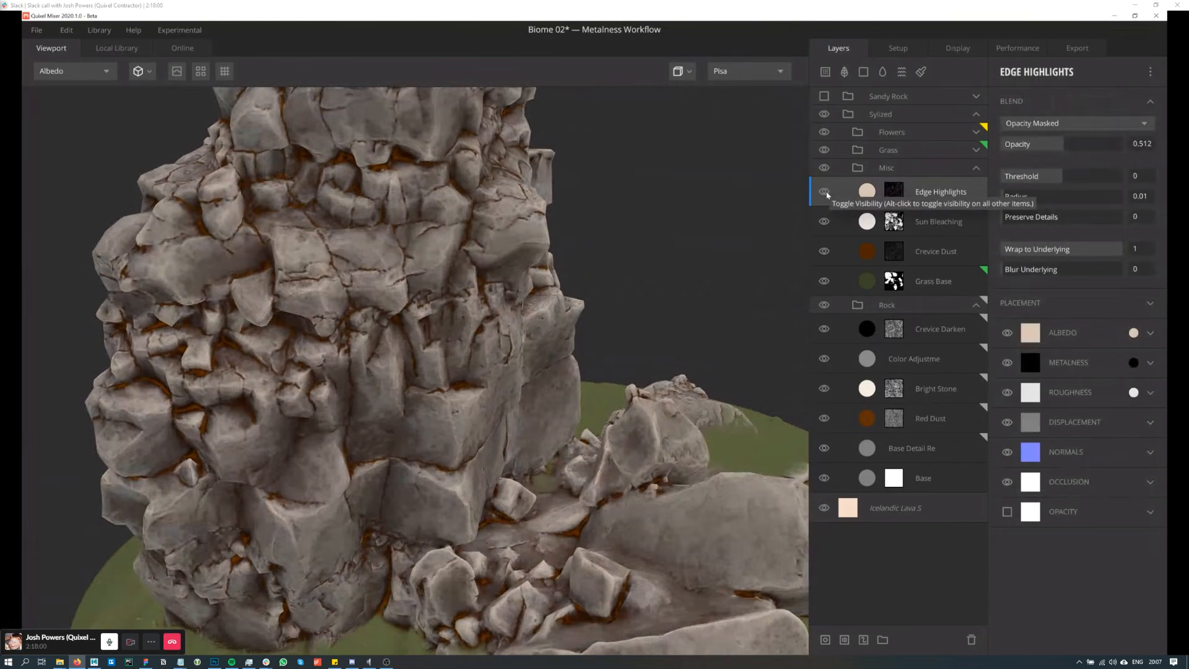
left_click(824, 192)
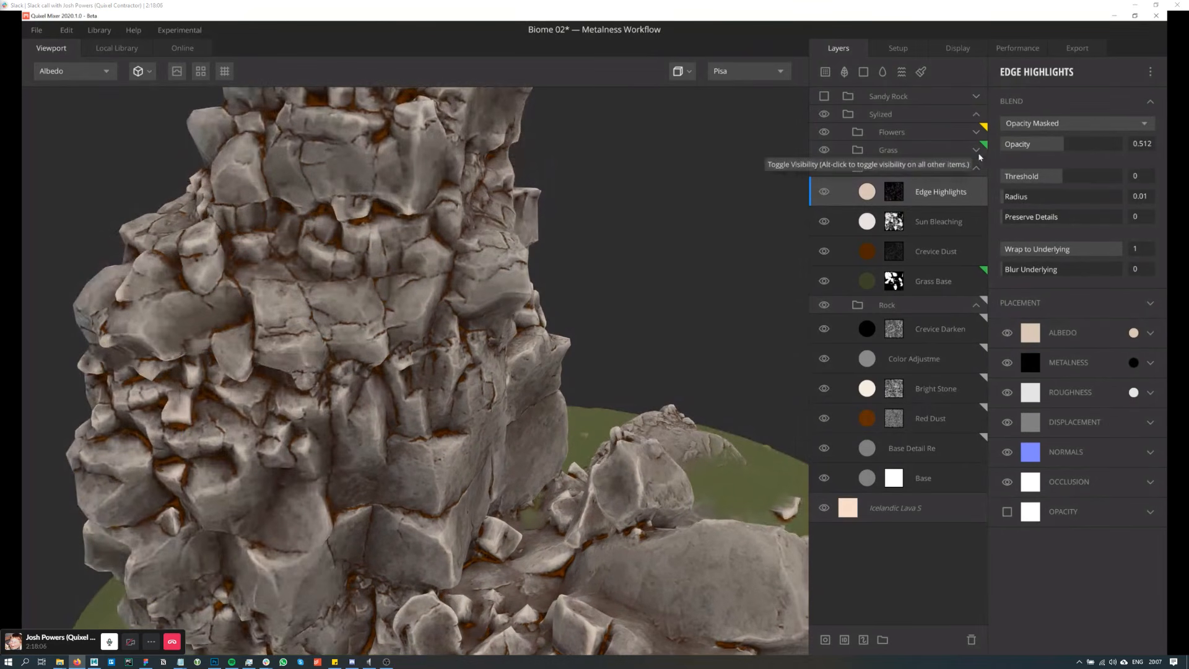
Step: Expand the Grass folder and frame the grassy ground around the base of the spire
left_click(978, 153)
middle_click_drag(564, 412, 532, 309)
scroll(539, 316, "down", 5)
middle_click_drag(607, 382, 598, 343)
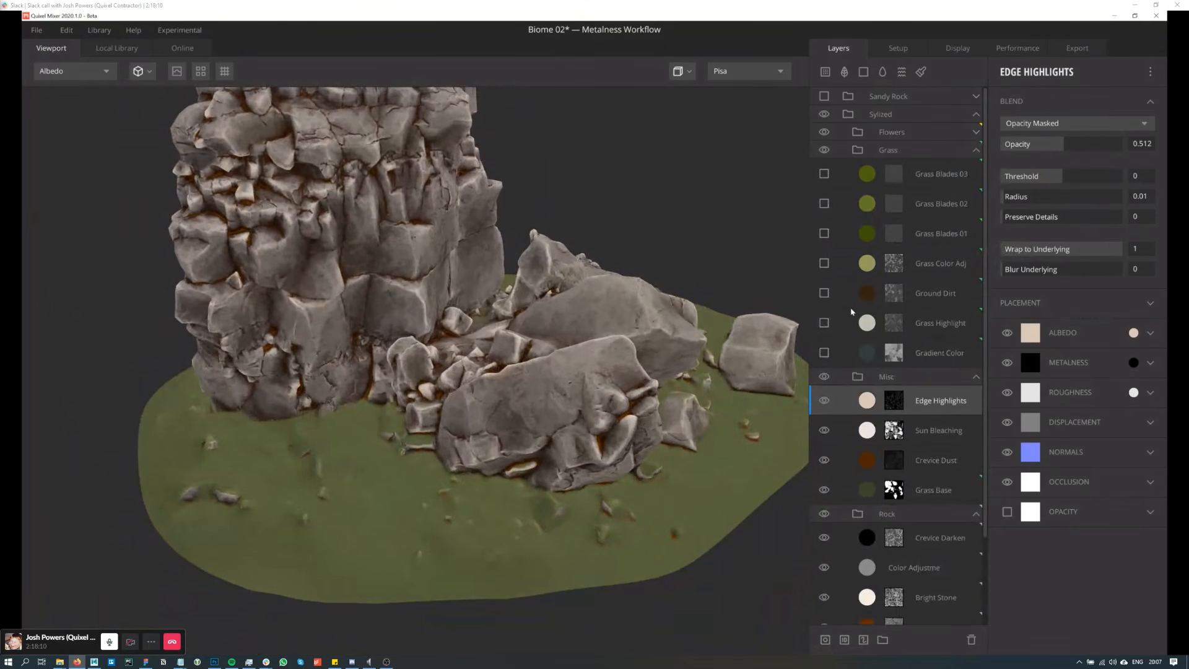
Step: Make the Gradient Color layer visible and inspect its Position Gradient mask and layer settings
left_click(824, 353)
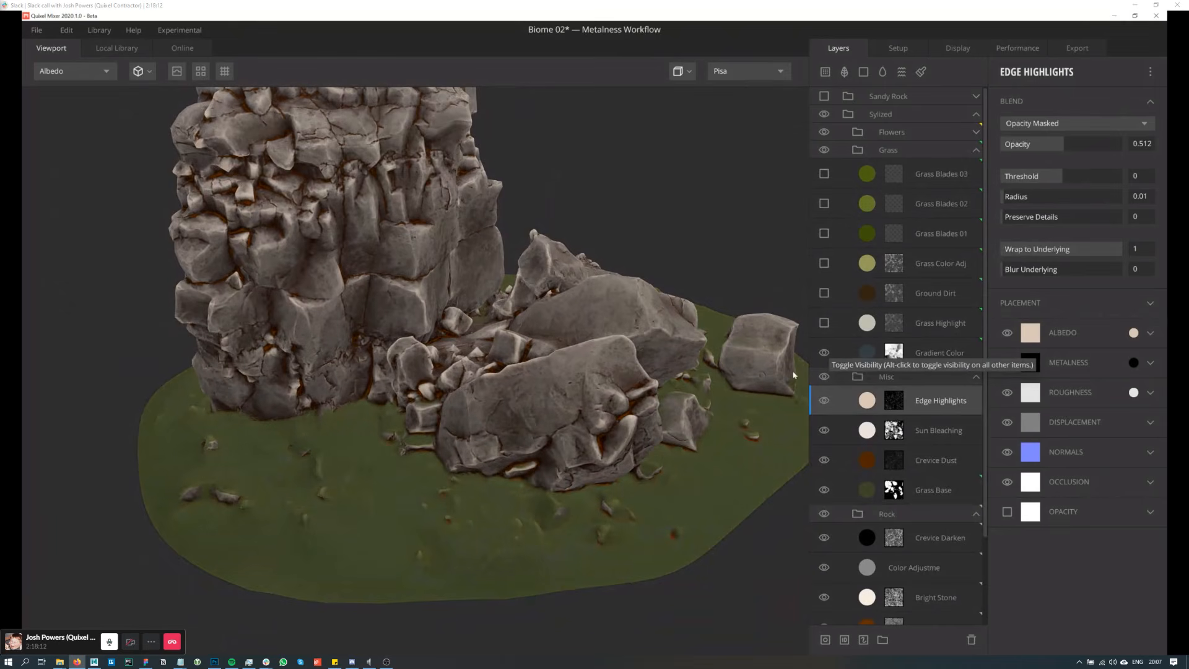
middle_click_drag(621, 447, 689, 430)
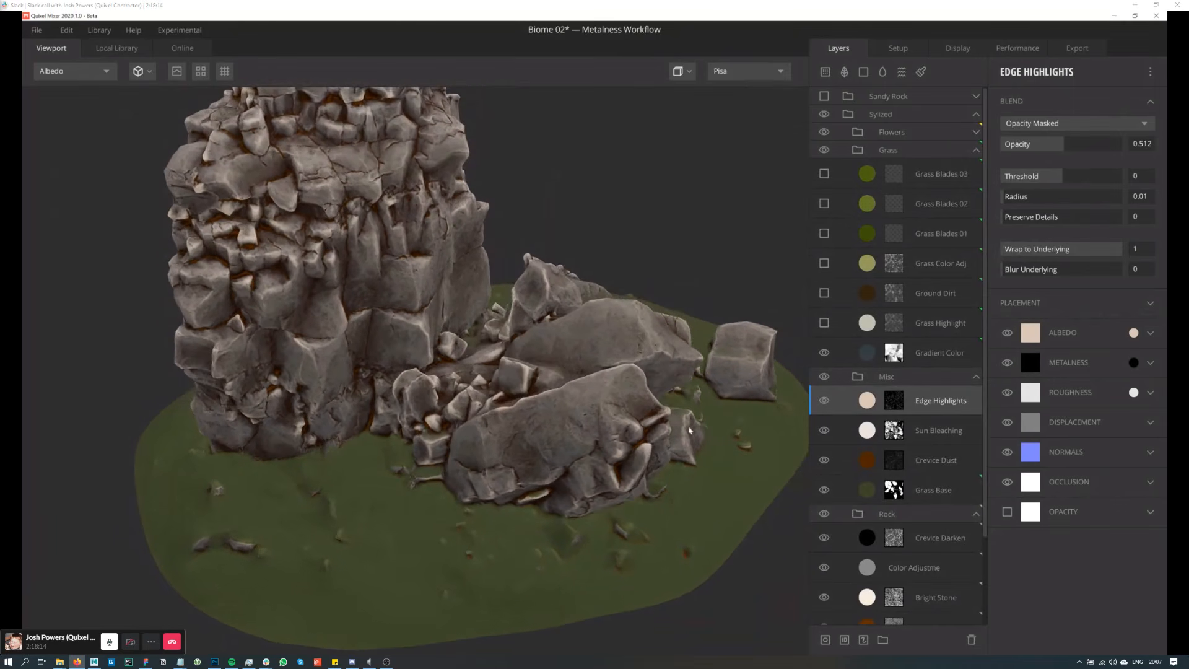
left_click(898, 356)
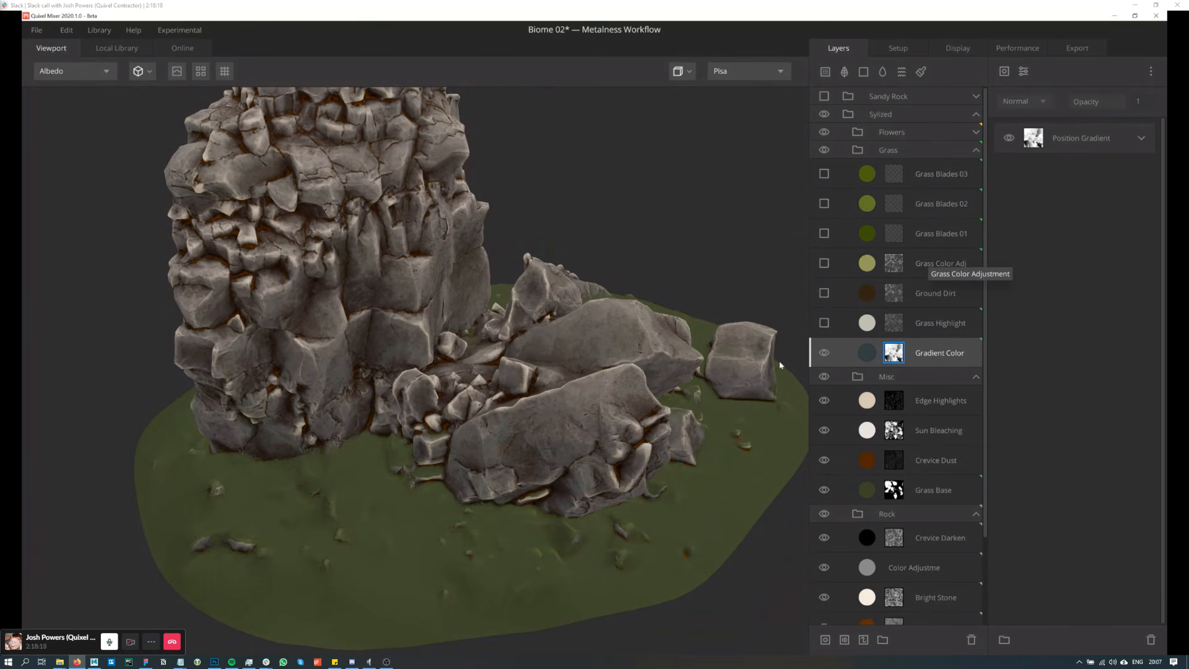
left_click(954, 355)
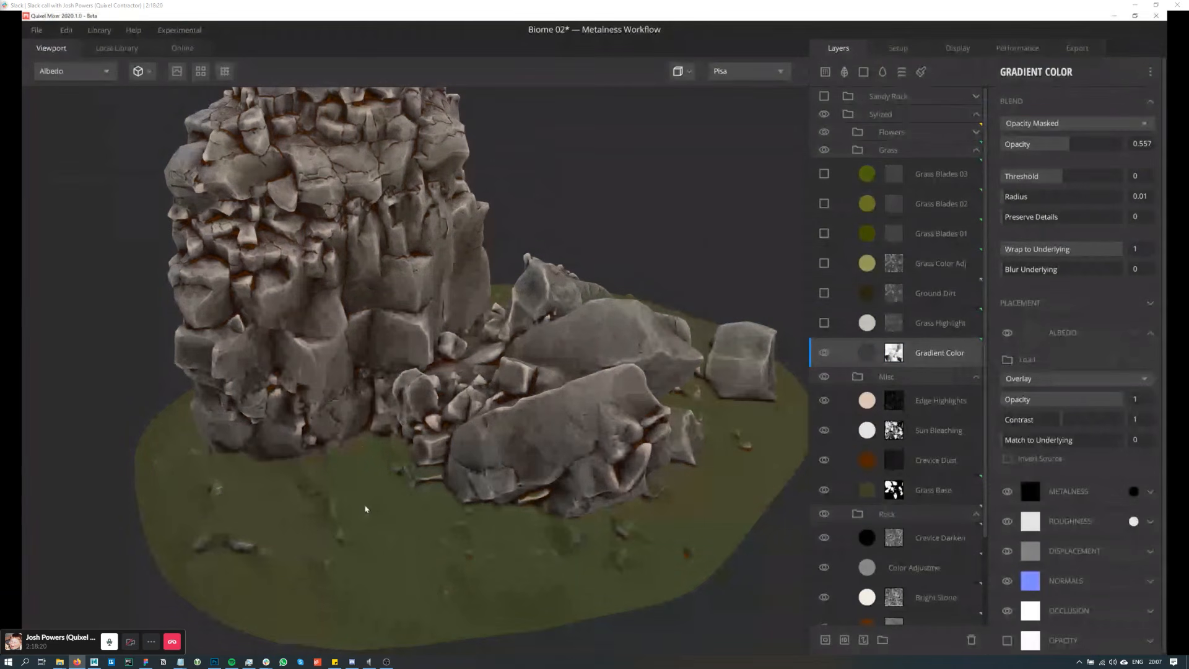
Step: Make the Grass Highlight and Ground Dirt layers visible and open Ground Dirt's settings to examine it on the ground
left_click(824, 322)
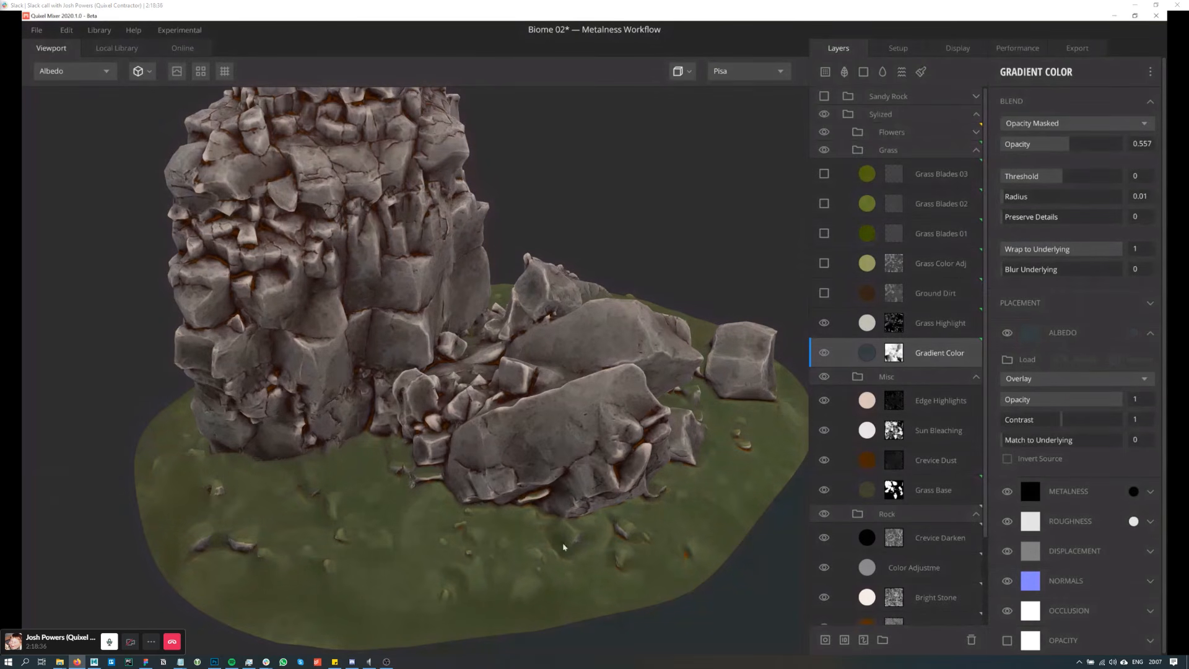
left_click_drag(573, 553, 519, 510)
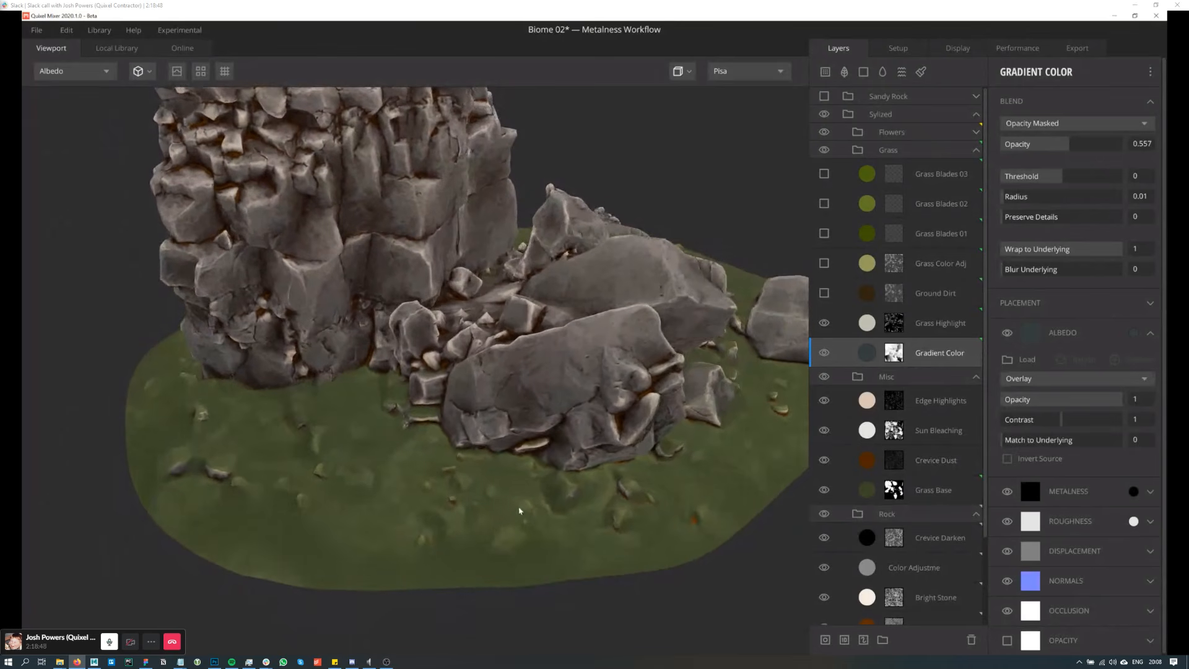
left_click(823, 293)
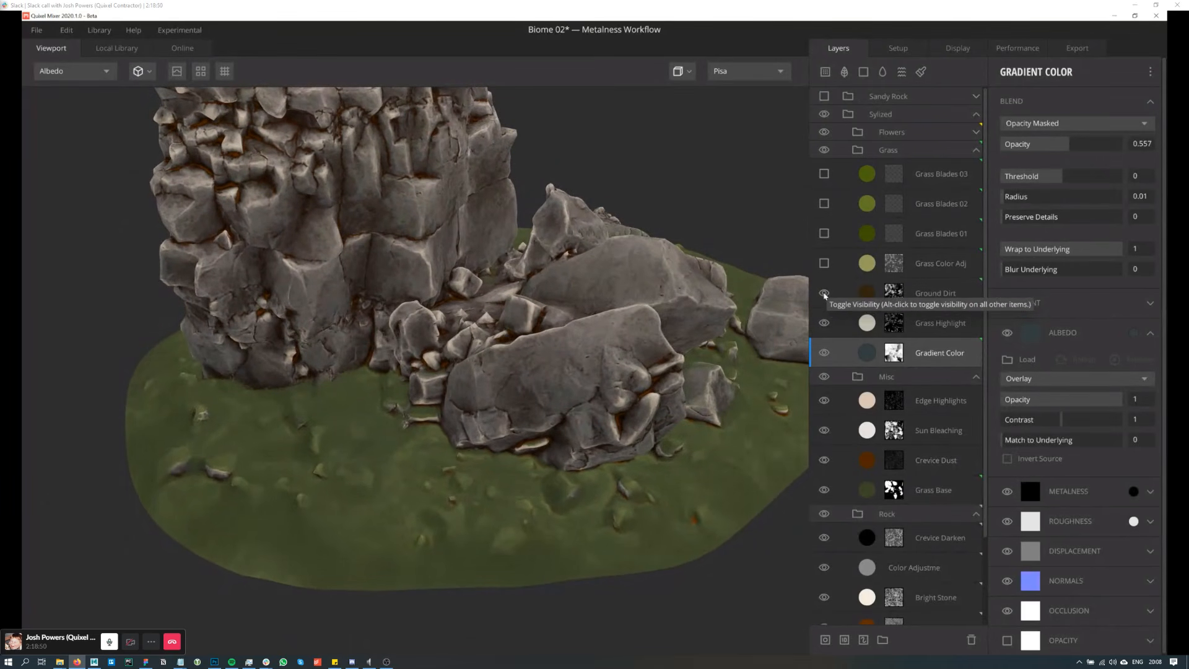
left_click(925, 293)
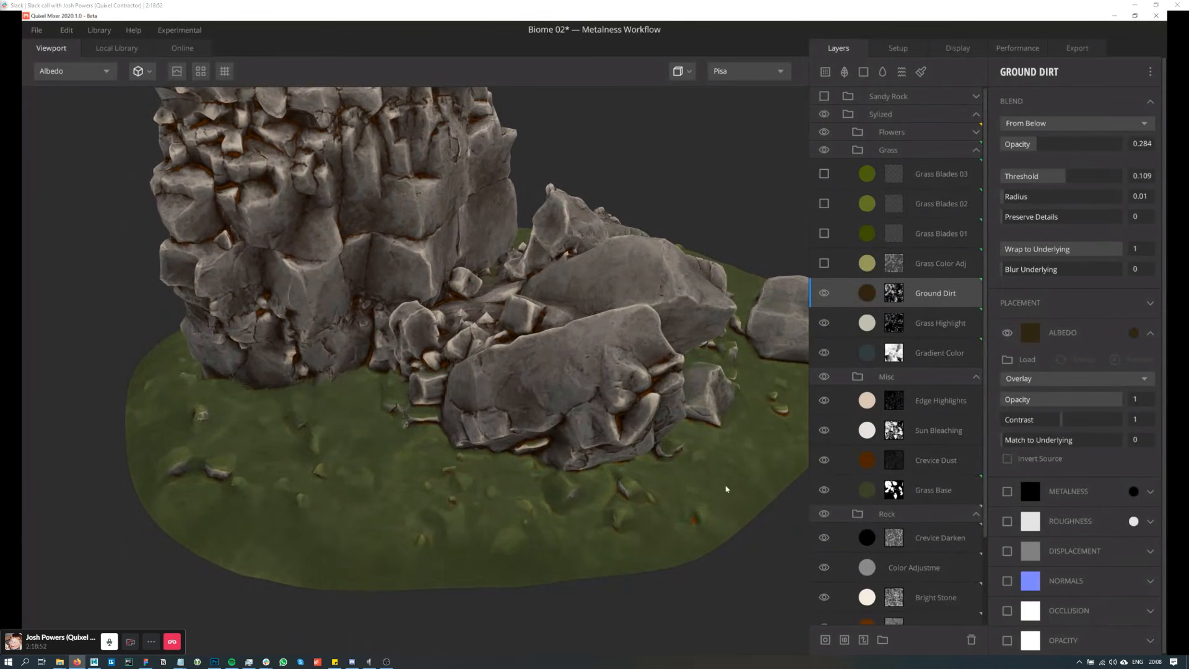
left_click_drag(472, 542, 544, 584)
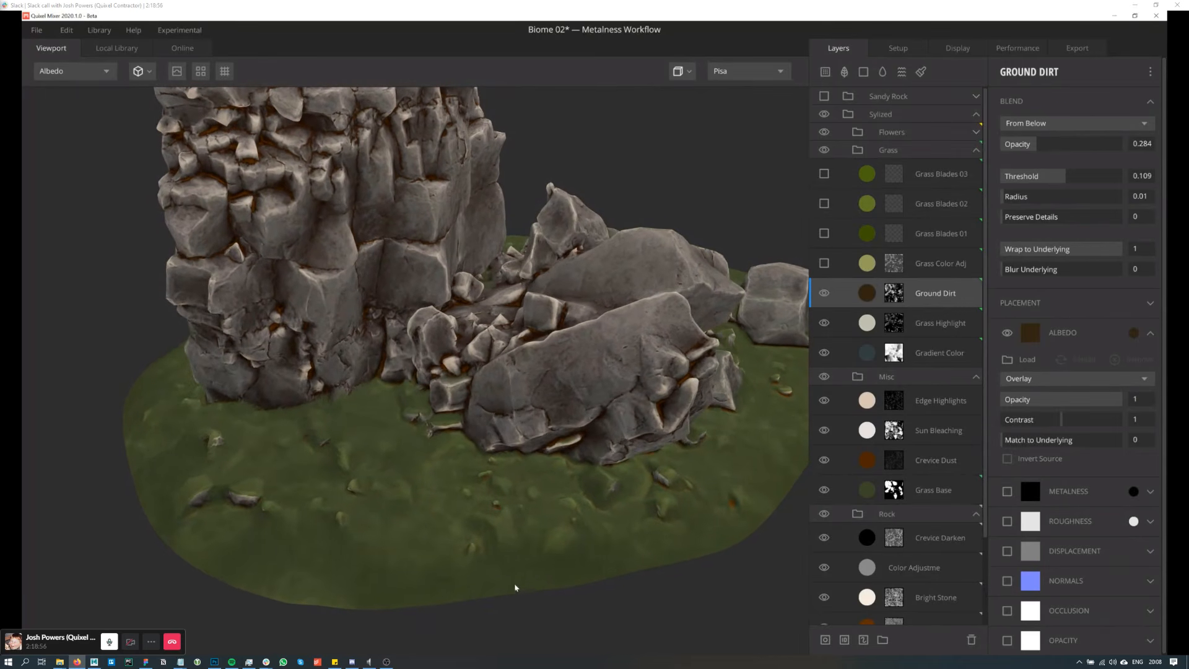
left_click_drag(605, 556, 623, 516)
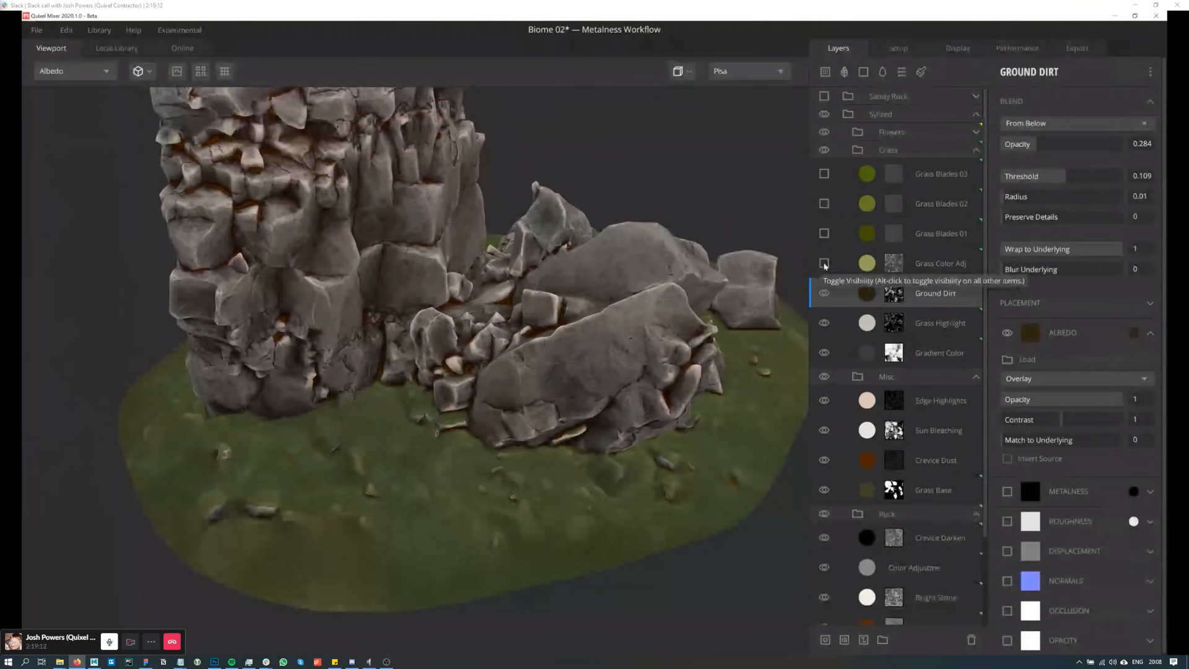
Step: Make the Grass Color Adj layer visible and examine its effect on the ground around the spire
left_click(824, 265)
scroll(898, 545, "down", 1)
left_click_drag(652, 523, 586, 490)
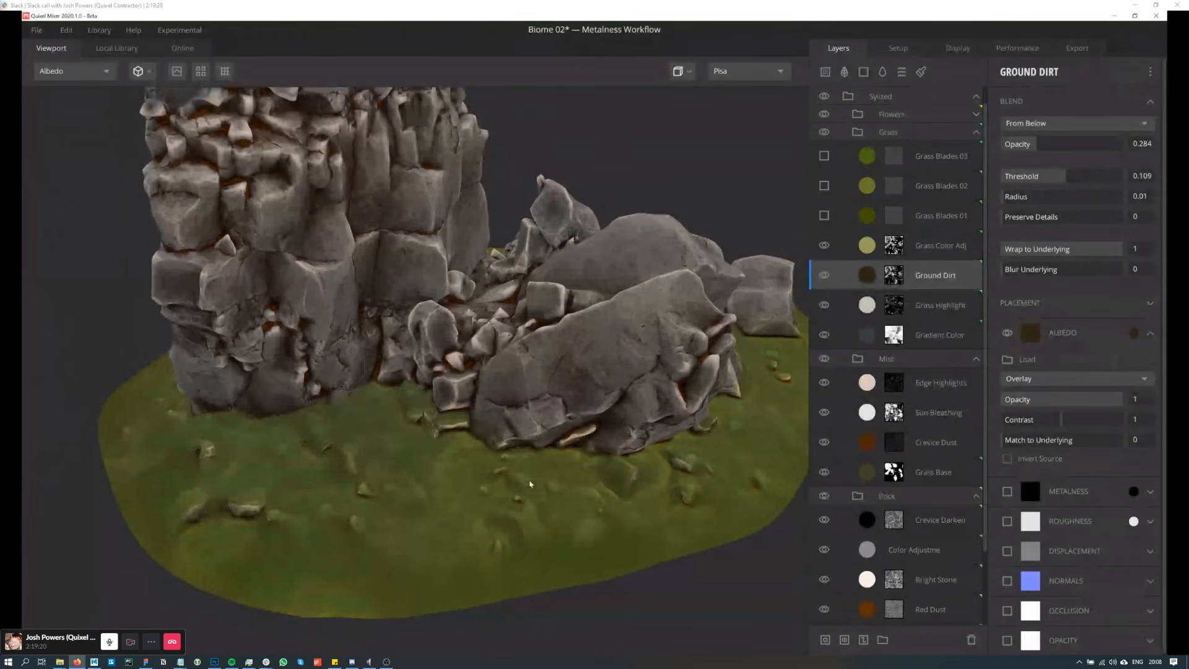
left_click_drag(530, 490, 598, 456)
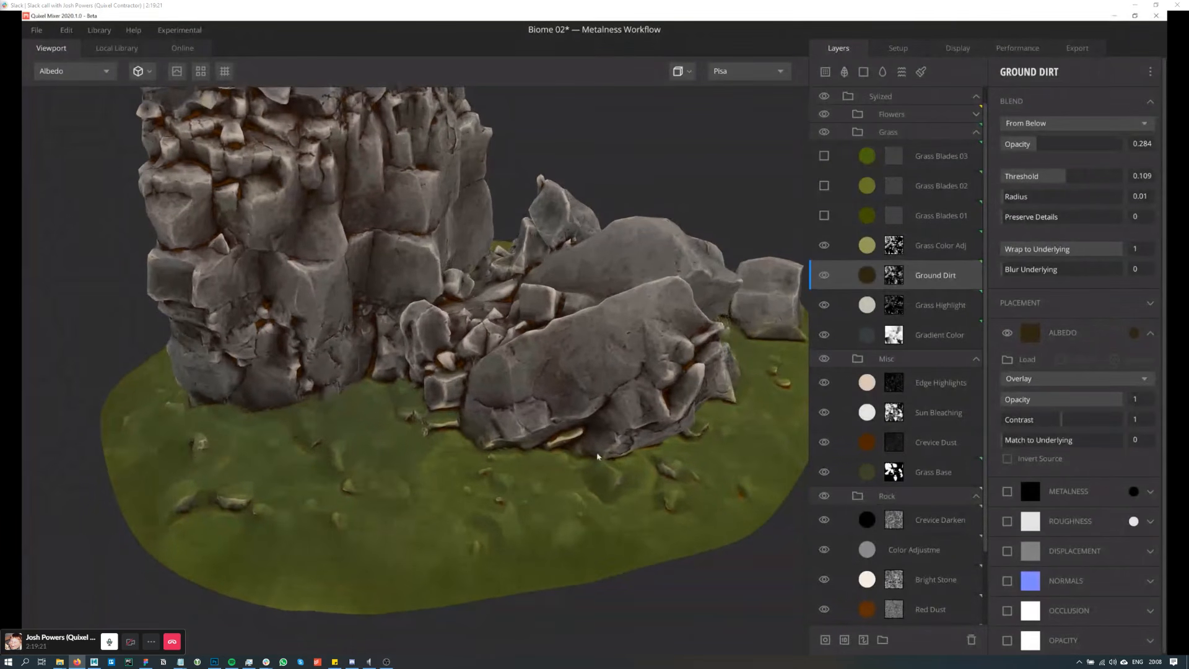
Step: Make the Grass Blades 01, Grass Blades 02 and Grass Blades 03 layers visible
left_click(825, 216)
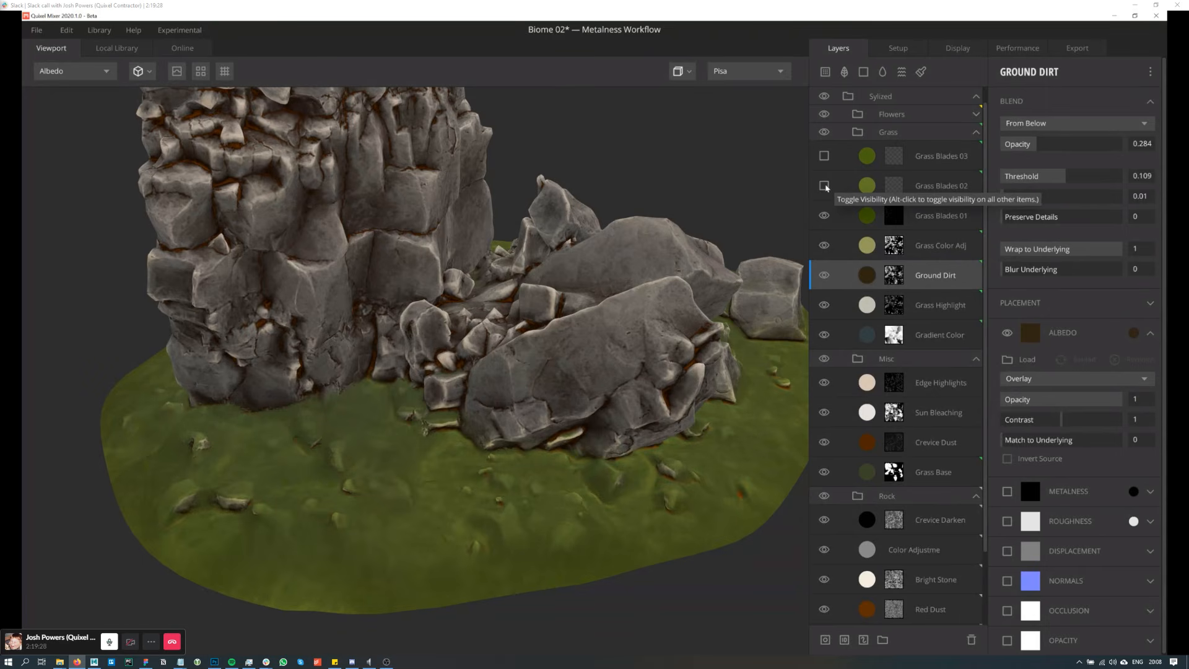
left_click(825, 185)
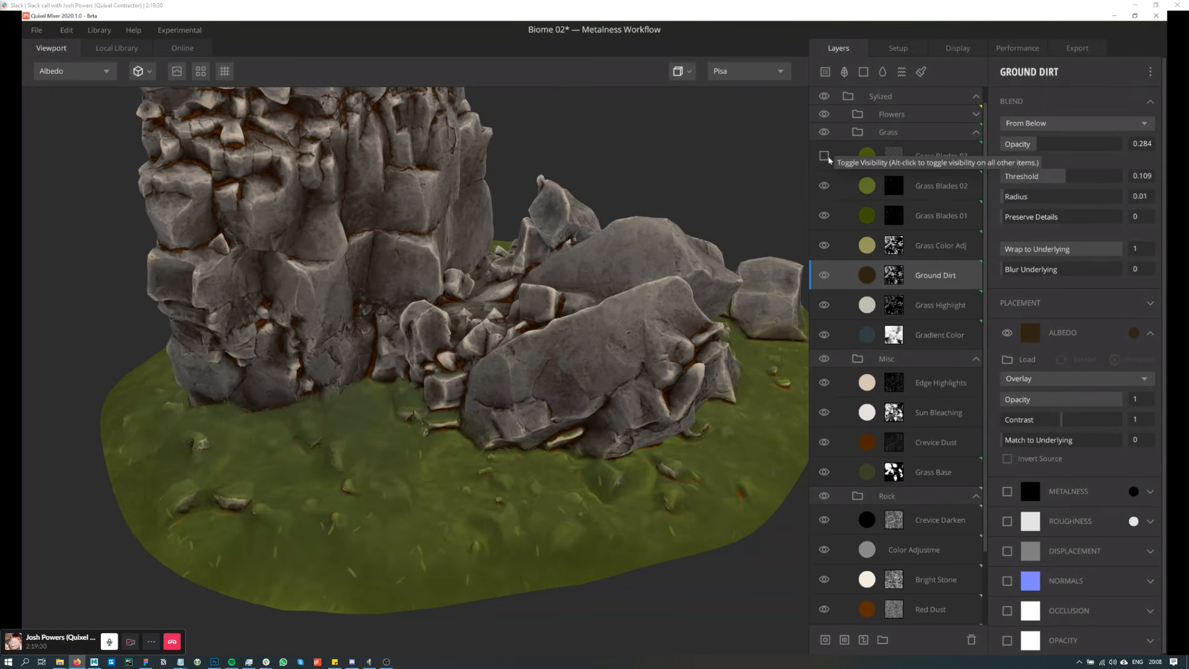
left_click(824, 155)
left_click_drag(558, 440, 582, 449)
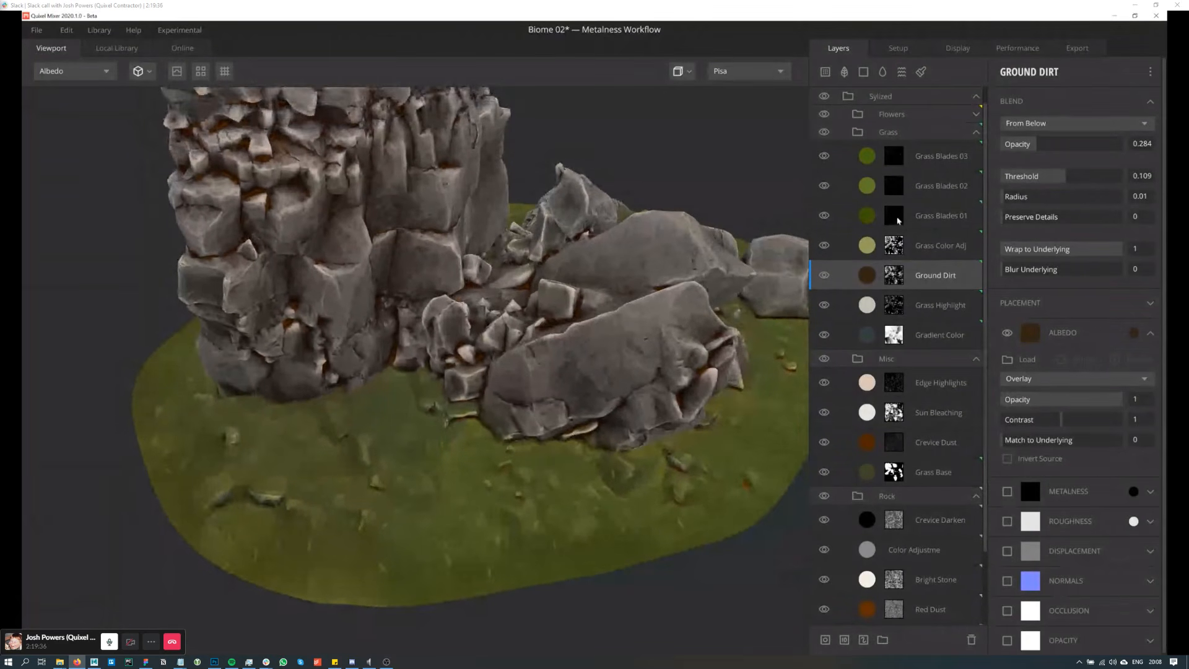
Step: Open the Grass Blades 01 mask and inspect its Blade Shape and Scatter Control settings
left_click(896, 218)
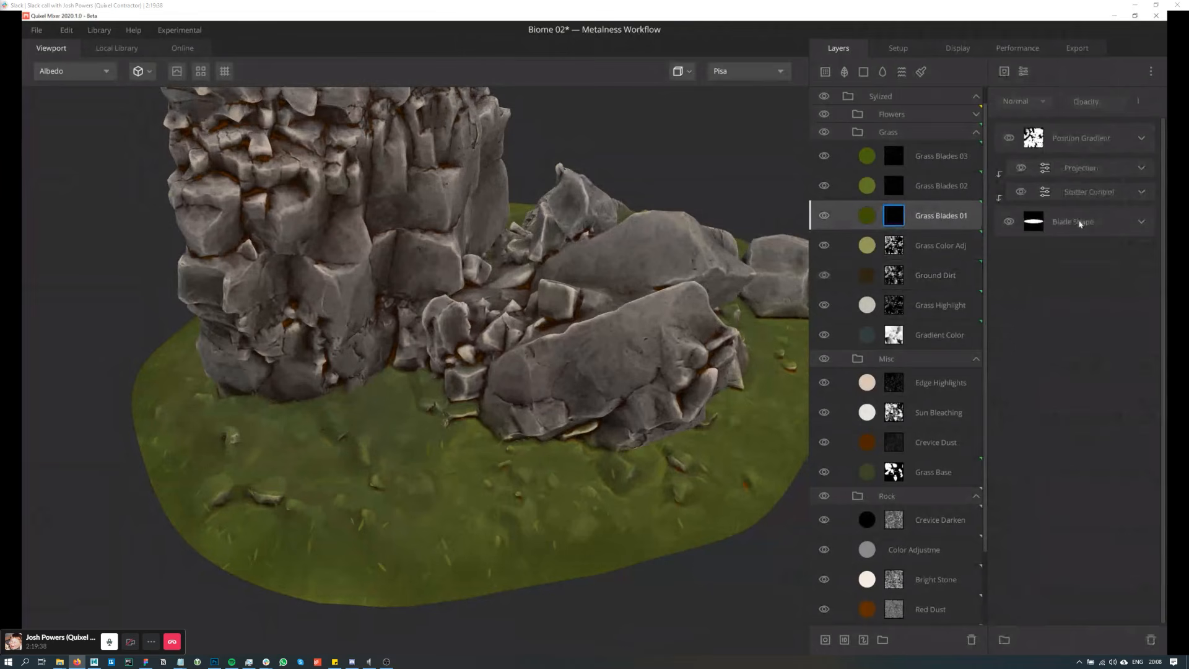
left_click(1111, 224)
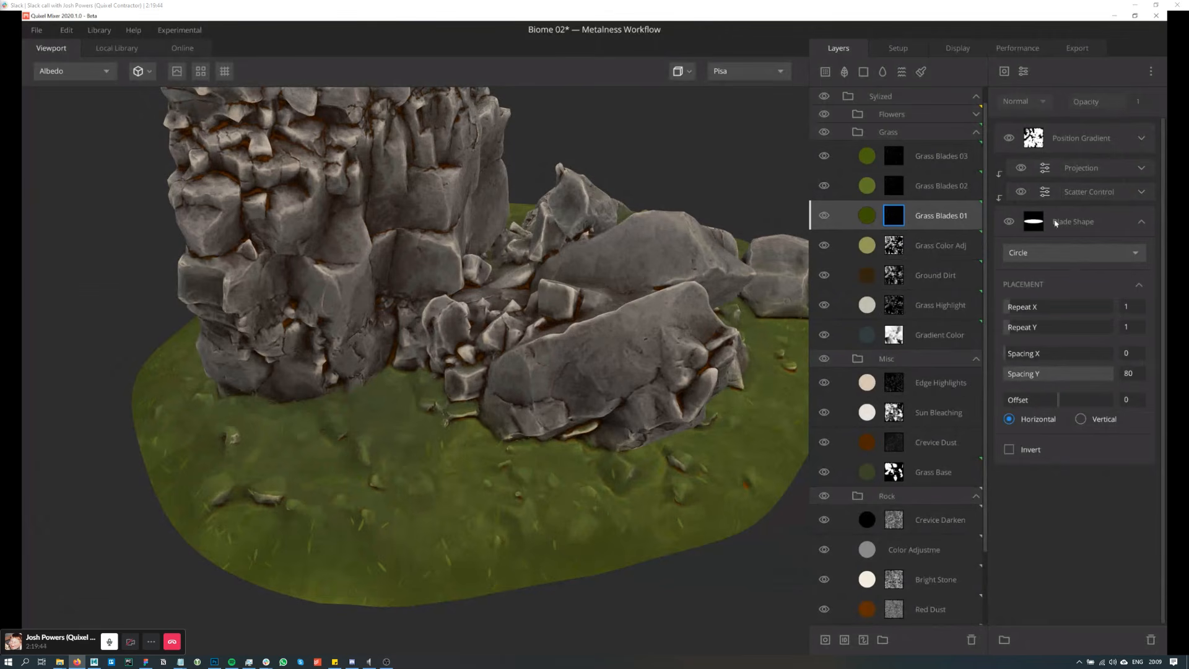
left_click(1143, 192)
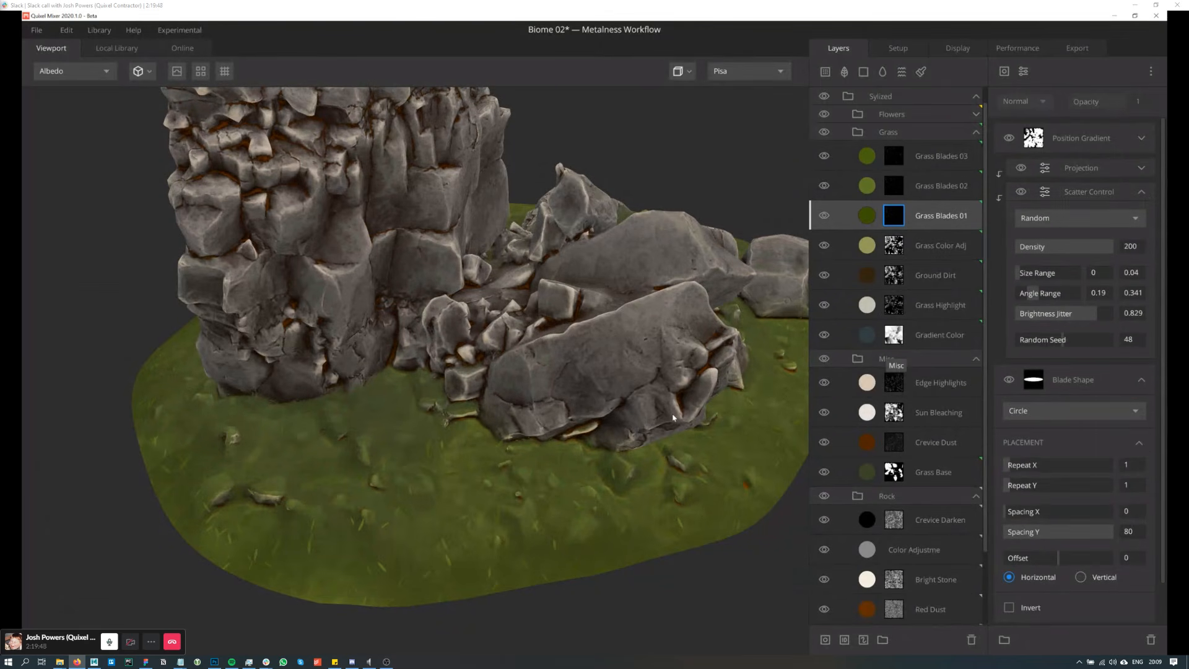
Step: Set the scatter density of the Grass Blades 01 mask to 500
left_click_drag(673, 419, 685, 401)
scroll(685, 400, "up", 3)
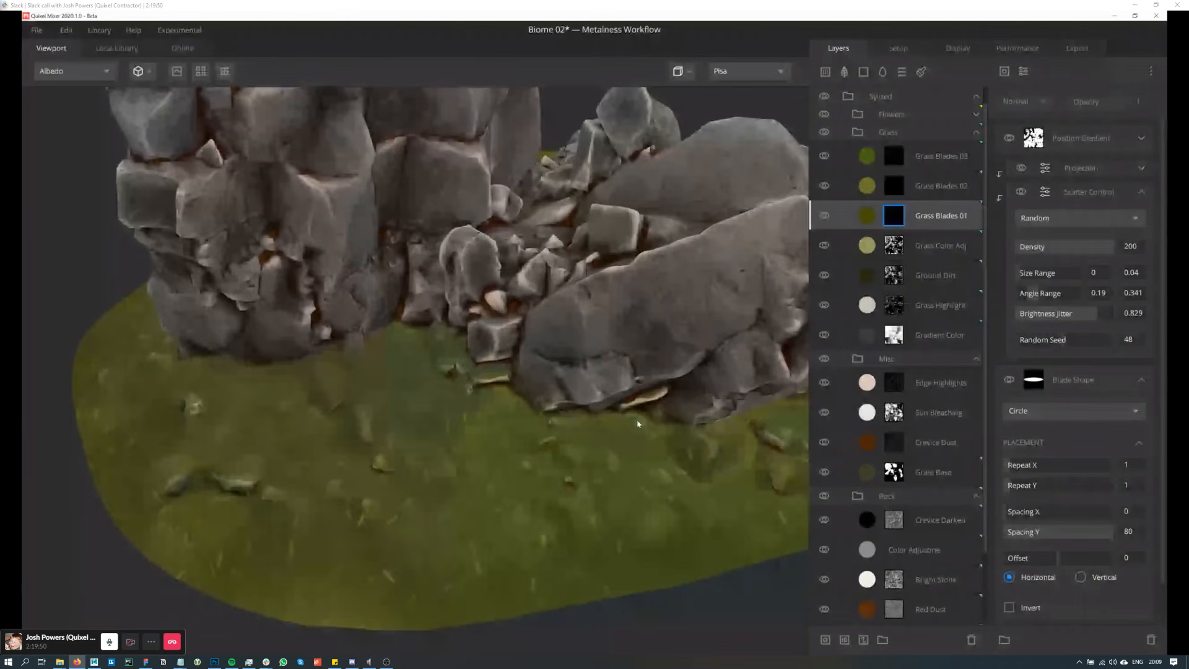
middle_click_drag(639, 424, 637, 401)
left_click(1131, 247)
type("5000")
key("BackSpace")
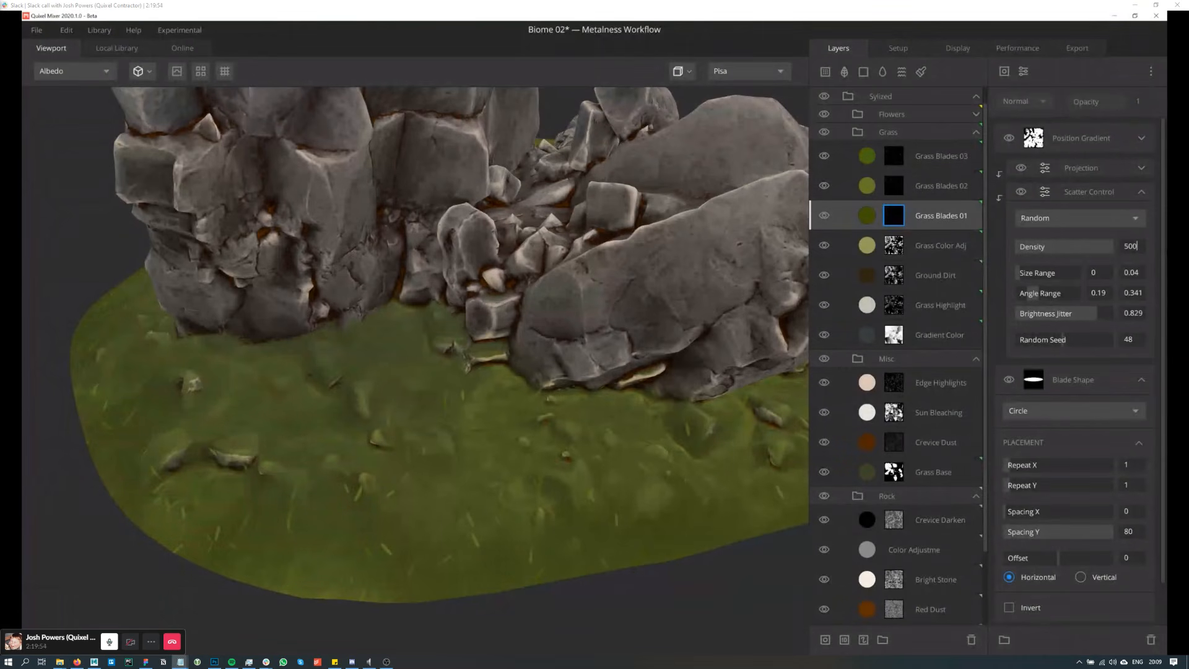
left_click(1130, 247)
Step: Open the Scatter Control of the Grass Blades 02 mask and set its density to 500
left_click(899, 189)
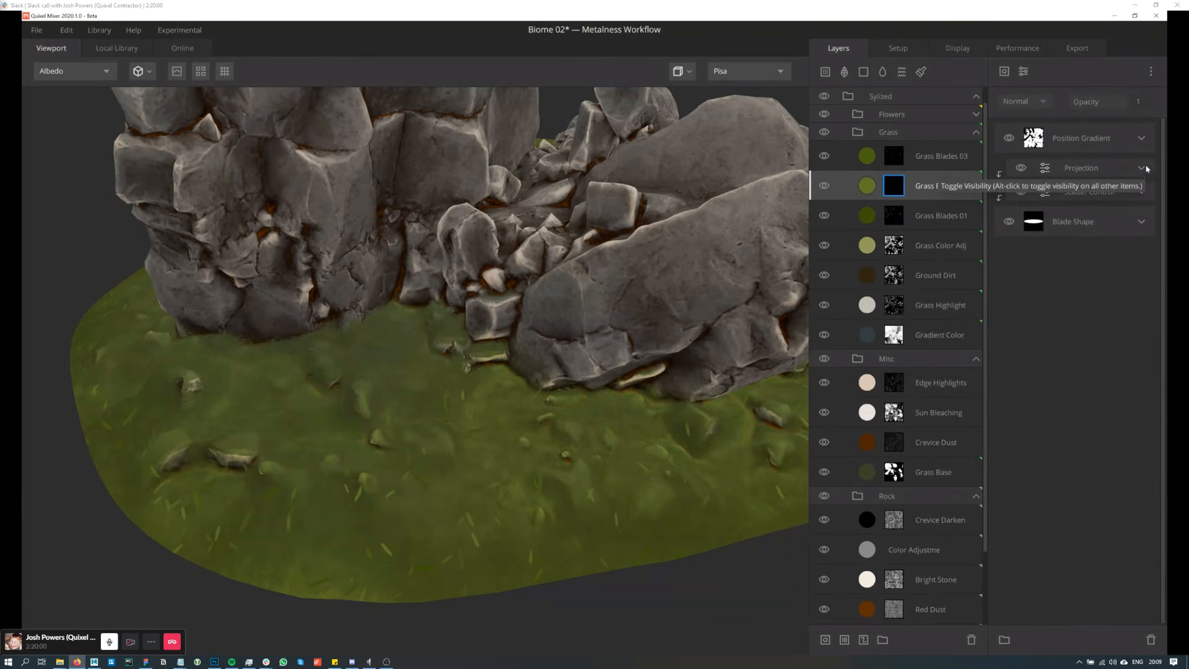
left_click(1141, 192)
left_click(1149, 197)
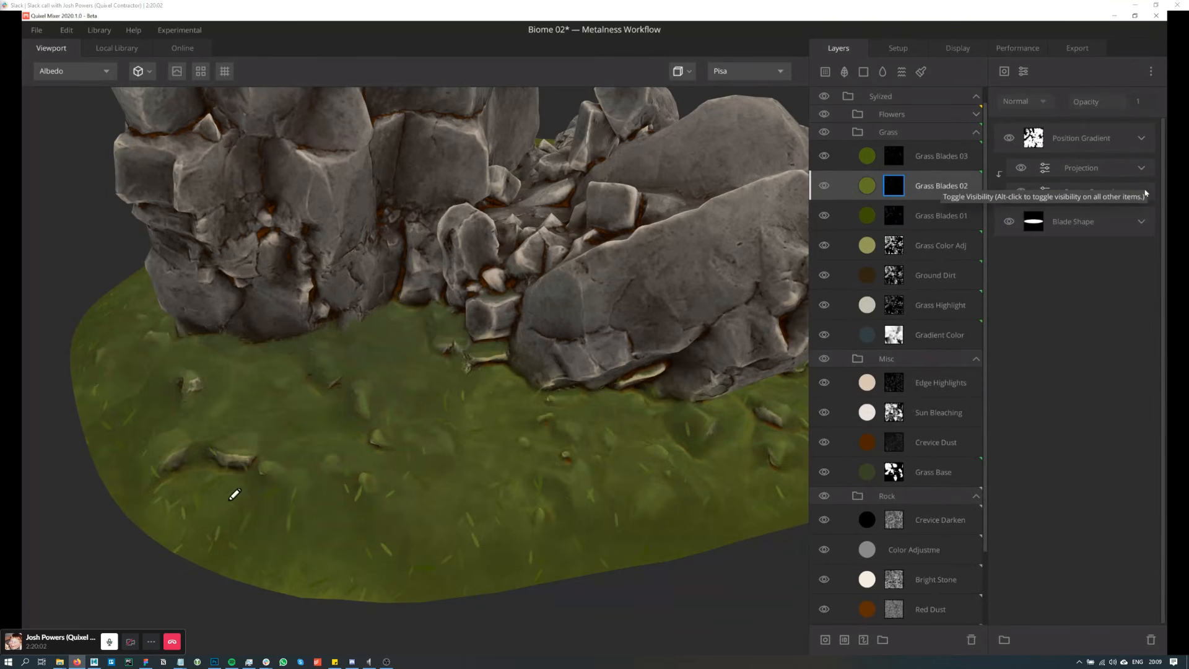
left_click(1142, 192)
left_click(1134, 247)
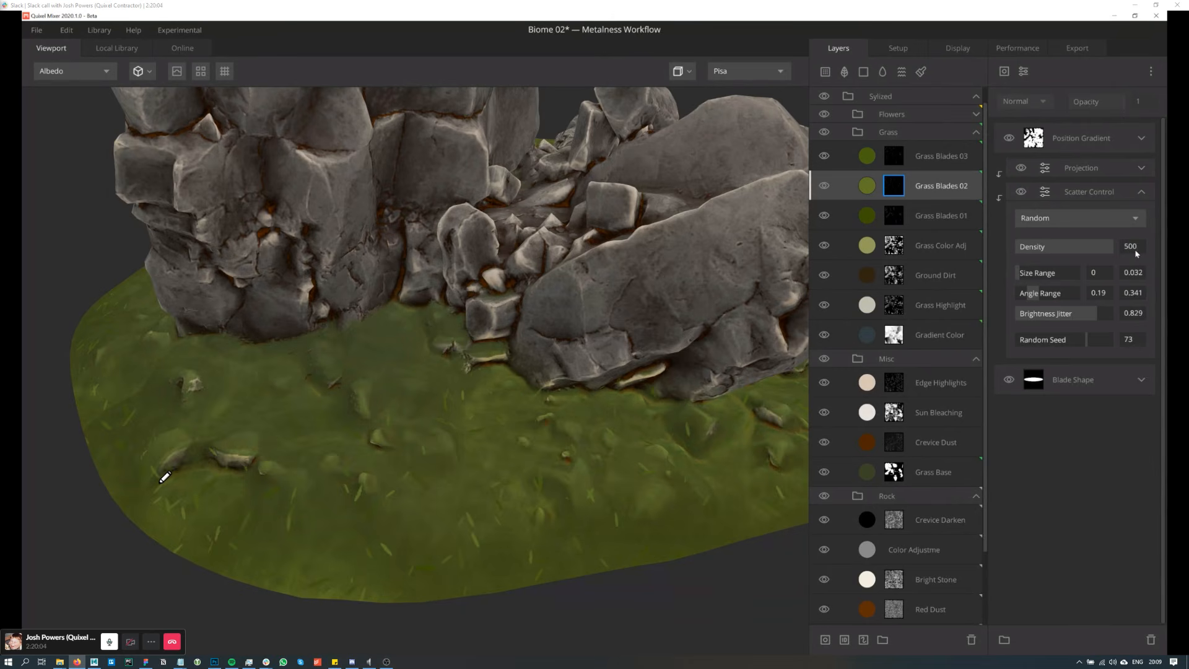
Step: Examine the scattered grass blades around the spire and the Box Projection settings of the Grass Blades 02 mask
mouse_move(553, 497)
left_mouse_down("alt")
mouse_move(536, 481)
mouse_move(534, 501)
left_mouse_up("alt")
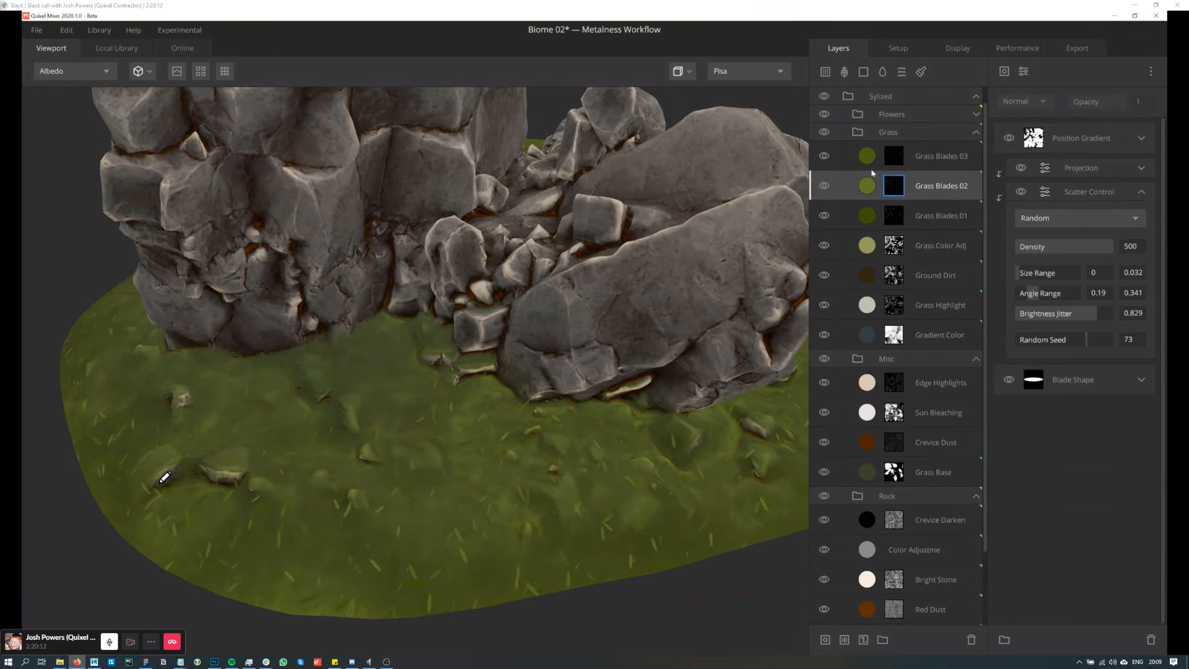
middle_click_drag(609, 380, 594, 397, "alt")
left_click_drag(594, 401, 607, 398, "alt")
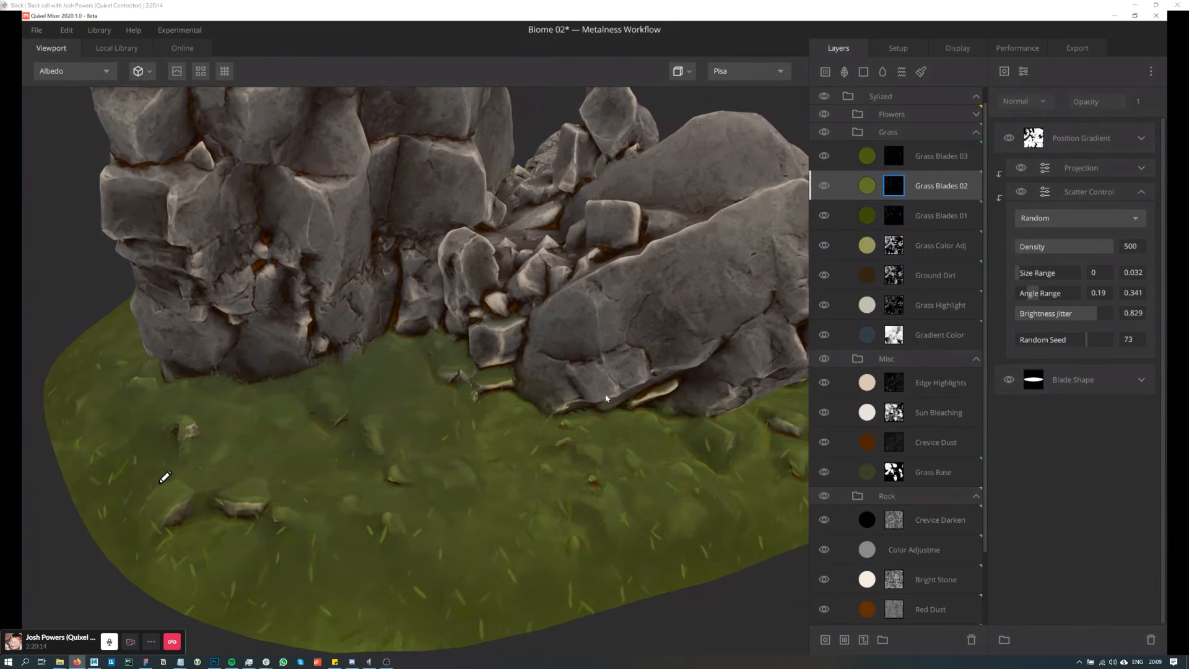
left_click_drag(429, 452, 584, 496, "alt")
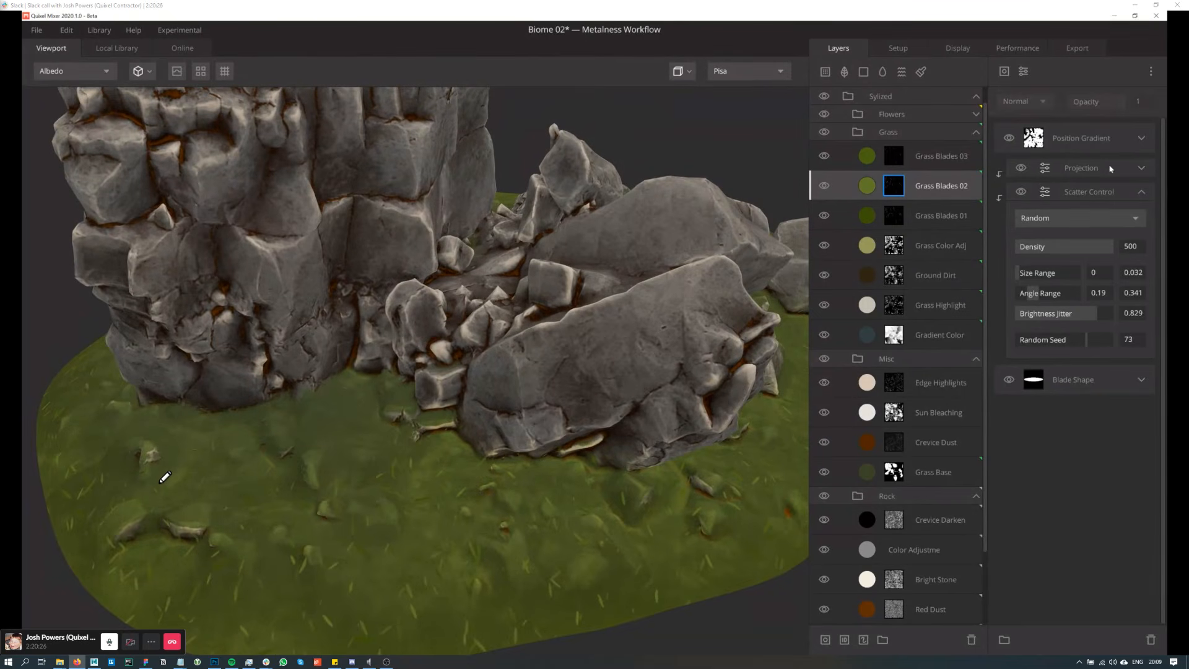
left_click(1146, 170)
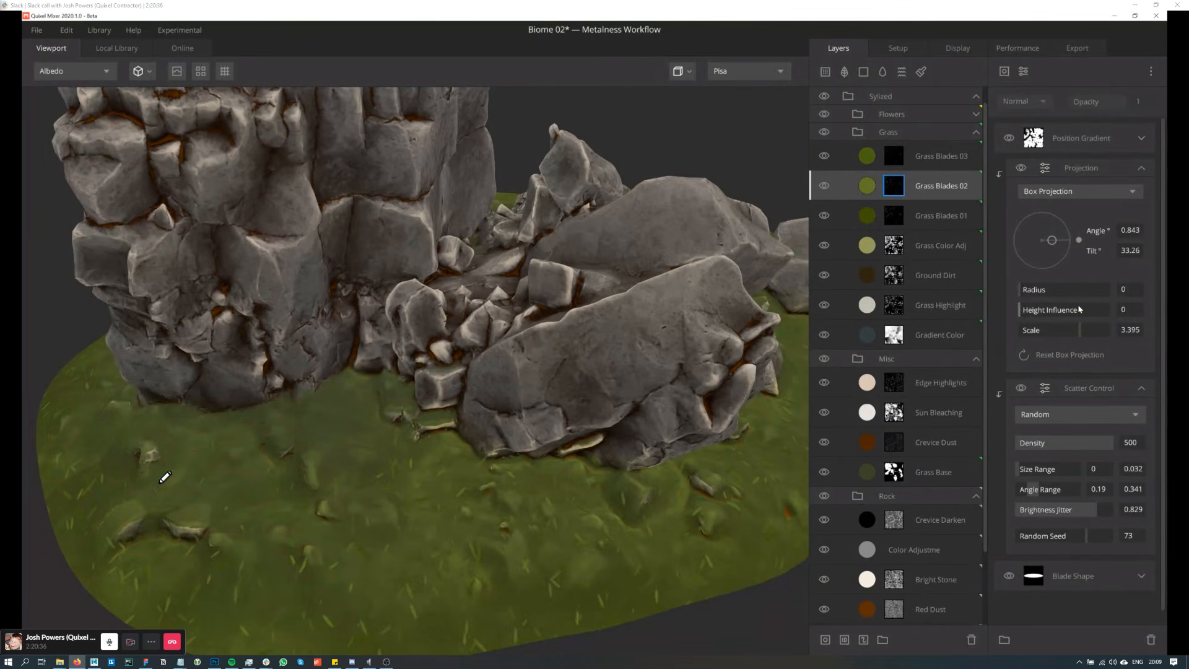
left_click(1143, 169)
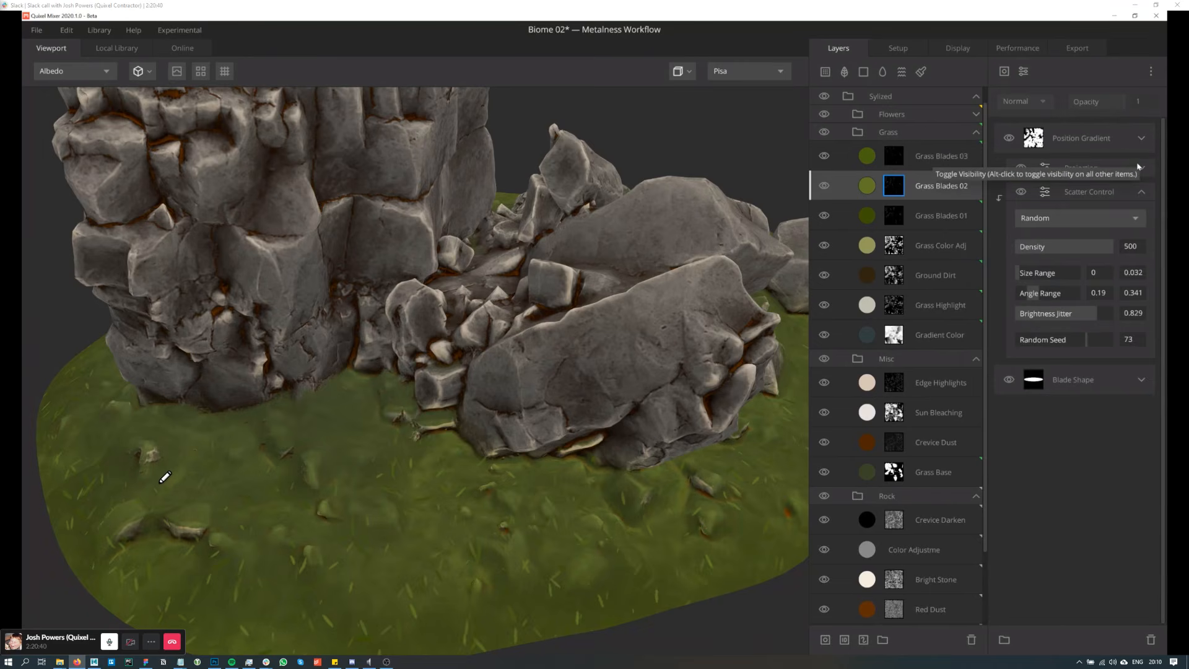
left_click_drag(600, 288, 330, 113)
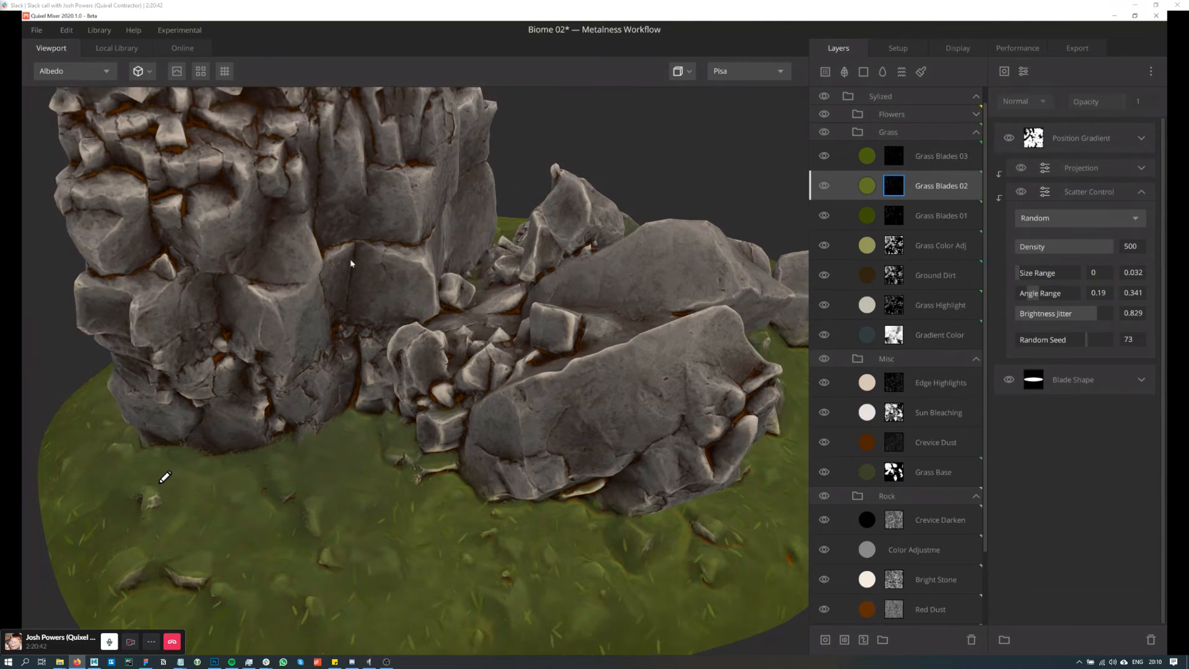
left_click_drag(368, 368, 487, 328)
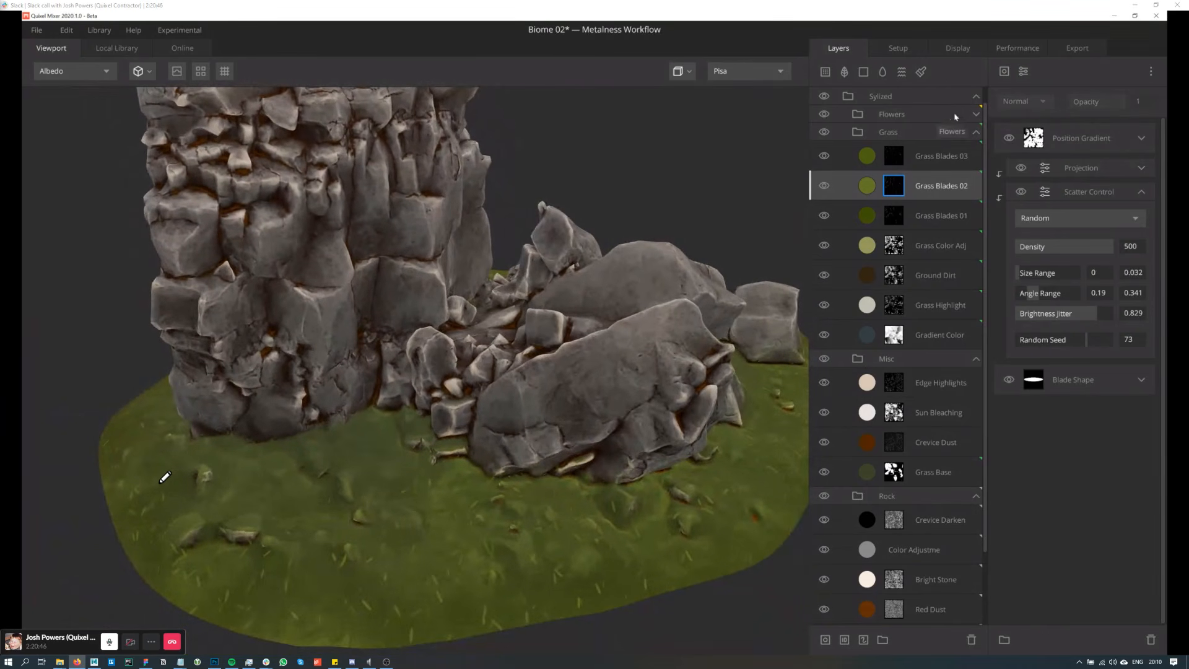
Step: Expand the Flowers folder, make the Flower Petals layer visible and open its mask
left_click(976, 114)
left_click(824, 168)
middle_click_drag(566, 463, 578, 365)
scroll(578, 366, "up", 3)
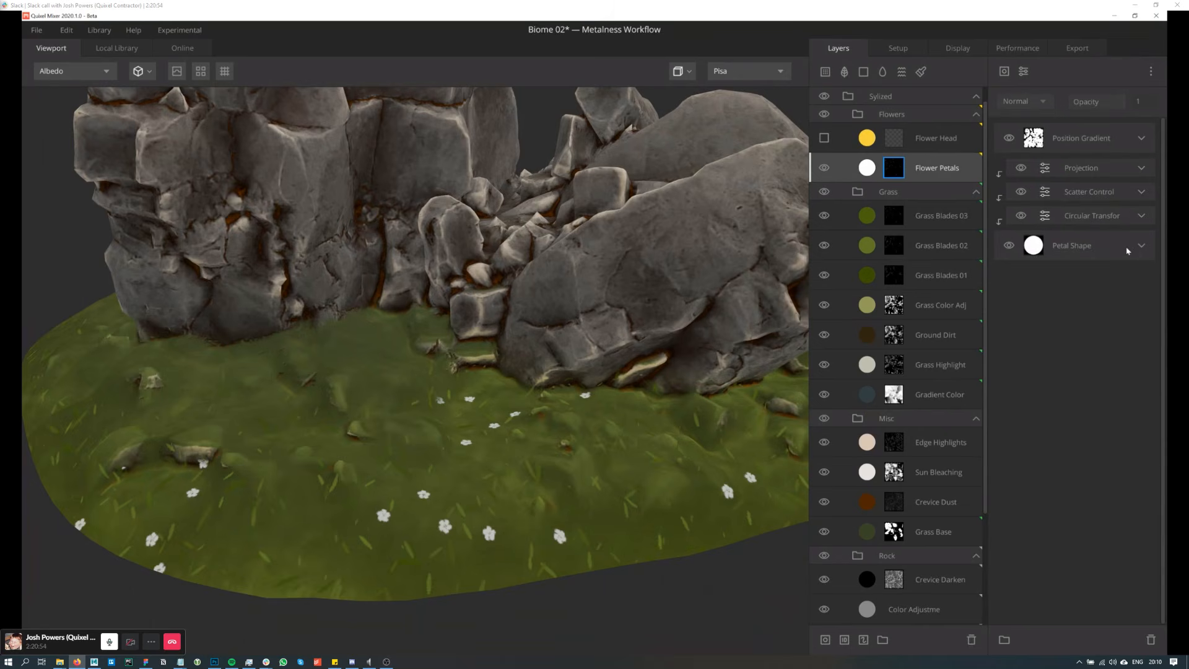
Step: Try the Repetitions in the Flower Petals mask's Circular Transform and set its Swirl to -0.006
left_click(1142, 215)
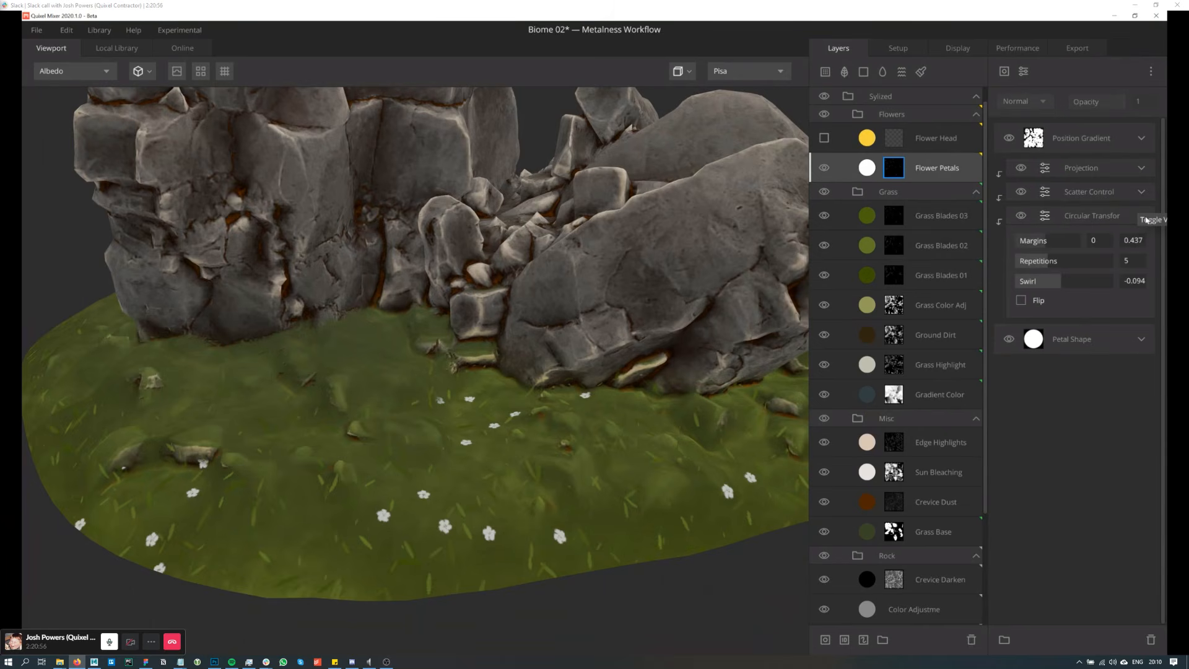
middle_click_drag(440, 491, 450, 453, "alt")
left_click_drag(450, 454, 450, 490, "alt")
middle_click_drag(450, 489, 464, 430, "alt")
scroll(463, 430, "up", 5)
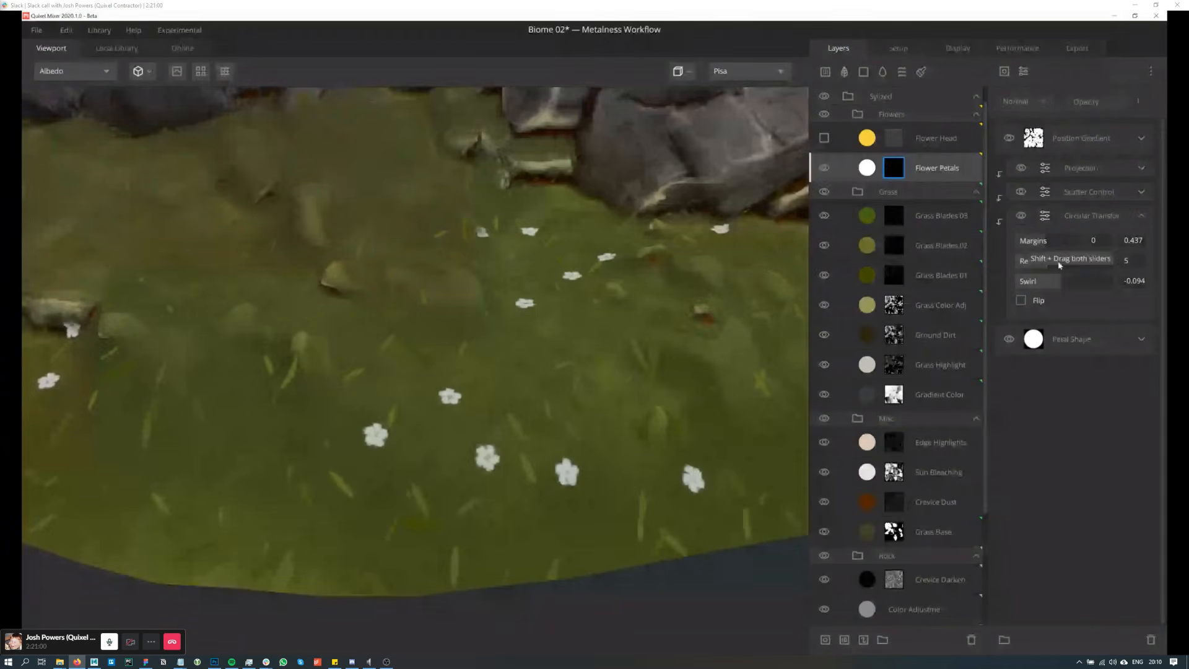
mouse_move(1054, 265)
left_mouse_down()
mouse_move(1066, 264)
mouse_move(1048, 263)
left_mouse_up()
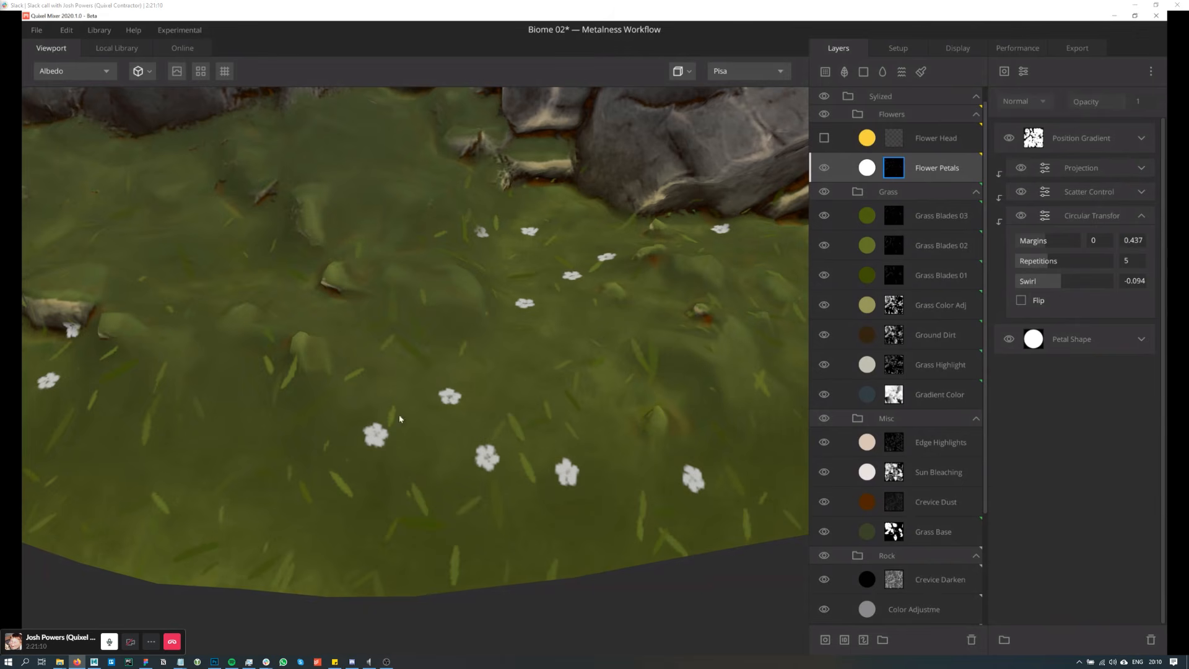
mouse_move(1060, 280)
left_mouse_down()
mouse_move(1082, 280)
mouse_move(1060, 282)
left_mouse_up()
Step: Make the Flower Head layer visible and show its effect on the flowers up close
scroll(539, 270, "down", 5)
middle_click_drag(539, 271, 541, 347)
middle_click_drag(533, 229, 522, 412)
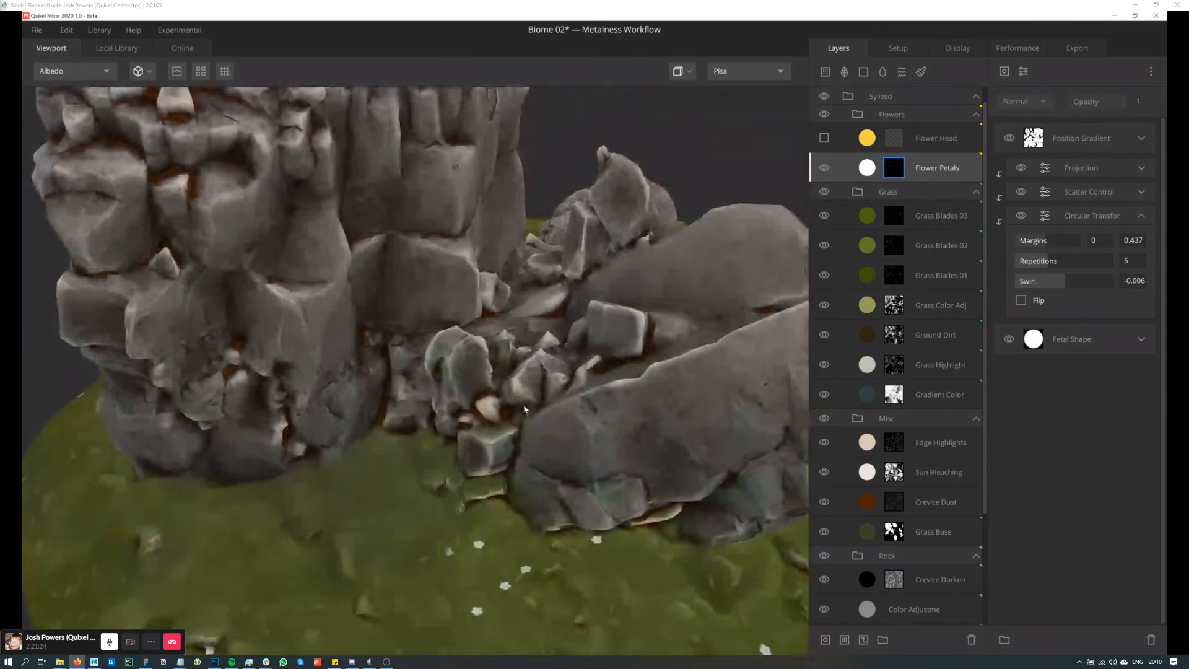
scroll(497, 308, "up", 3)
middle_click_drag(510, 372, 492, 241)
scroll(495, 248, "up", 3)
middle_click_drag(572, 379, 600, 336)
left_click(823, 137)
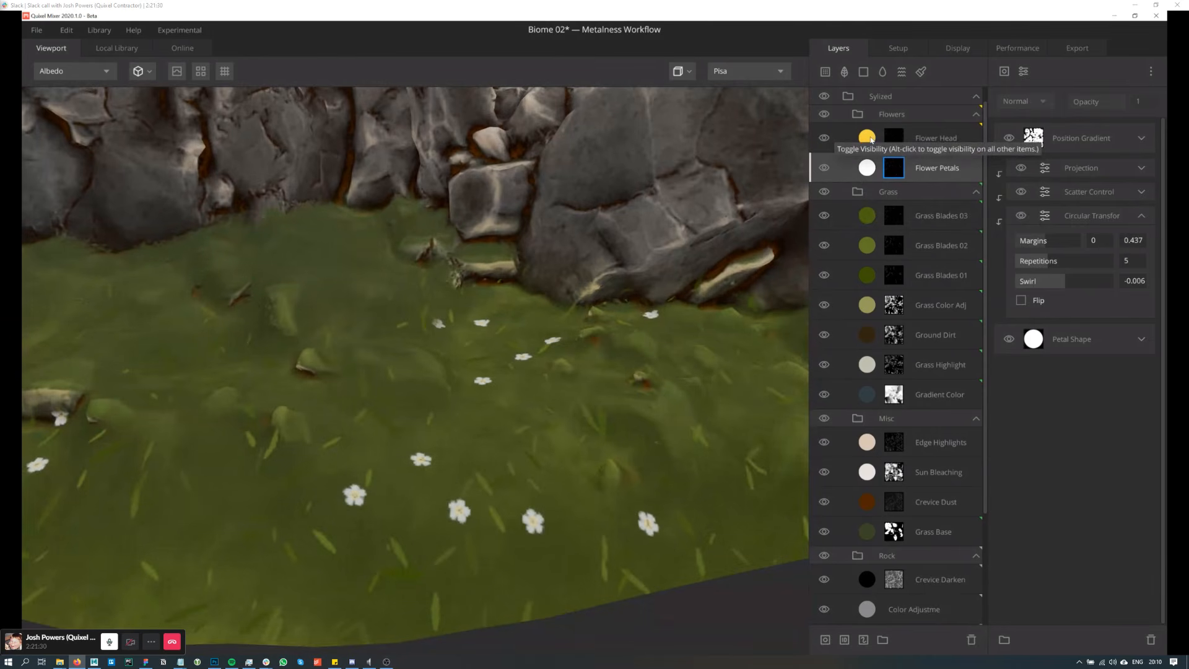
Step: Inspect the Flower Head layer's settings, then its mask and the Flower Head Shape parameters
left_click(871, 138)
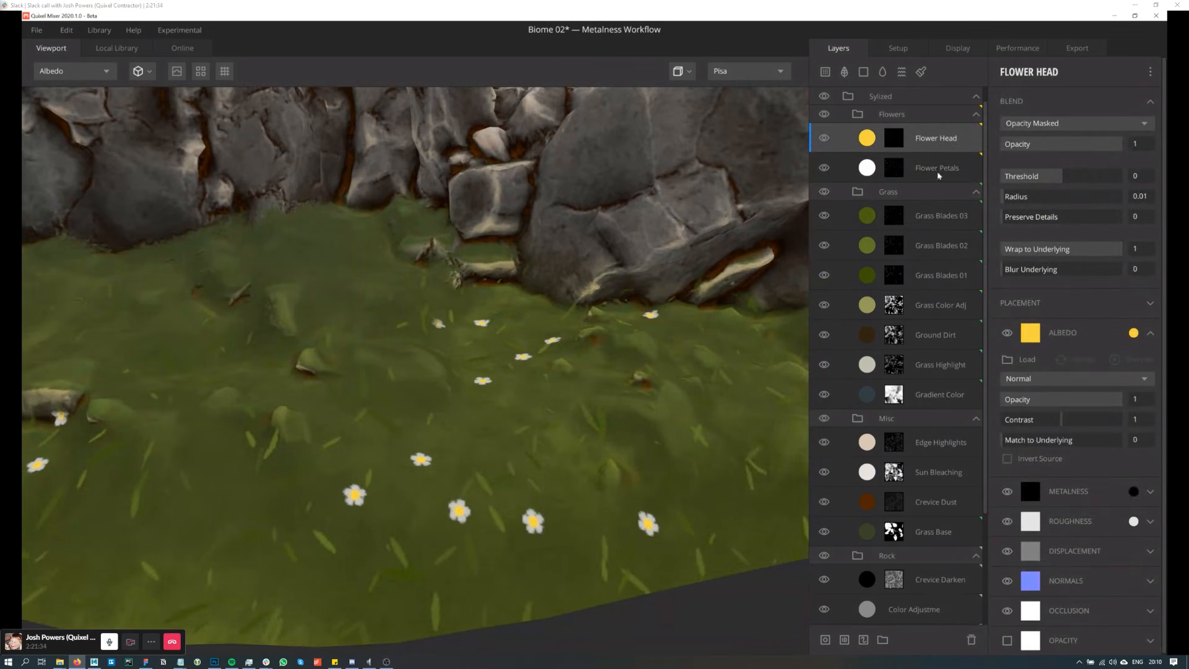
left_click(902, 140)
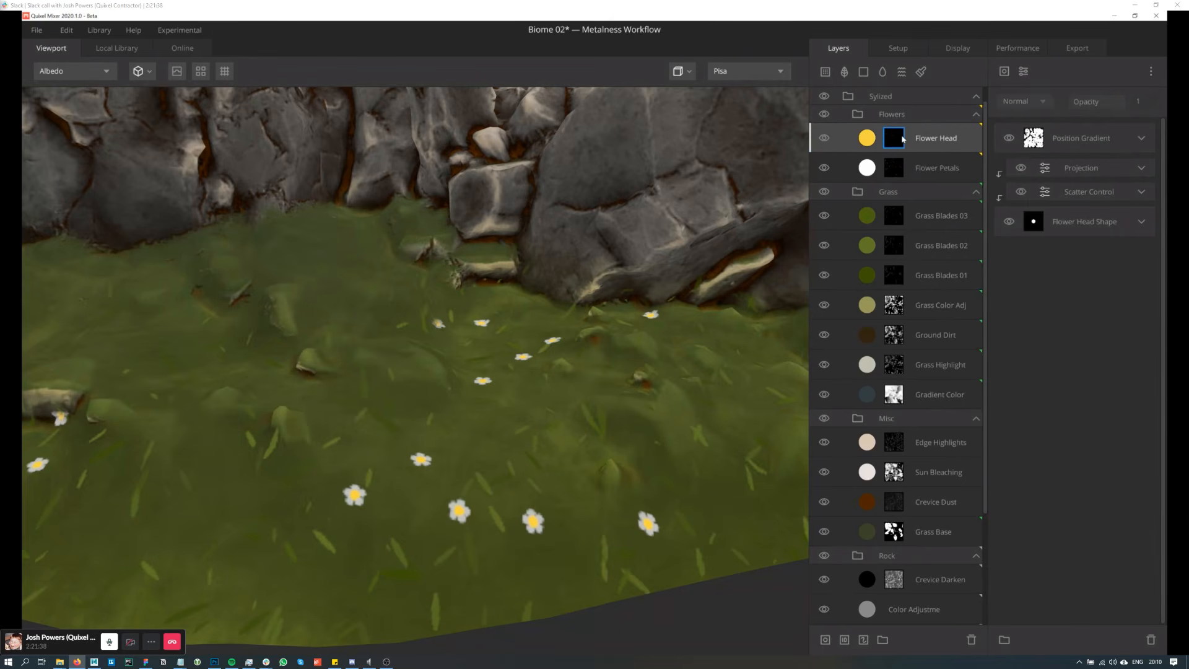
left_click(1080, 225)
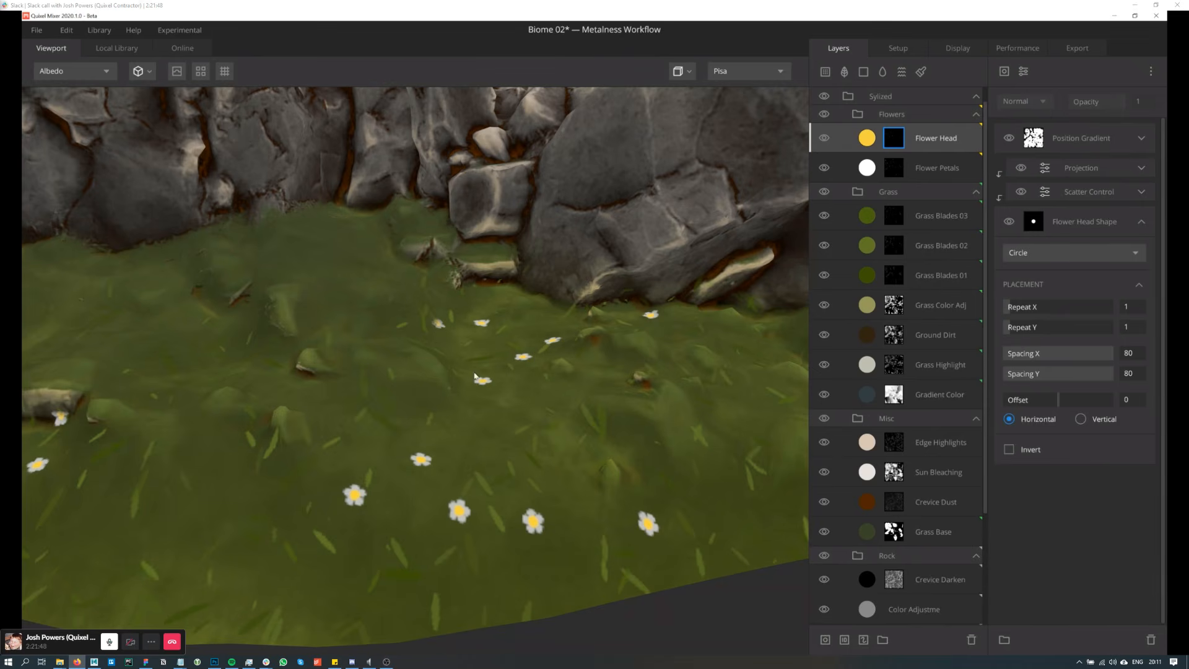
Step: Examine the whole rock spire with its grass and flowers from several angles in the Albedo display
scroll(499, 363, "down", 5)
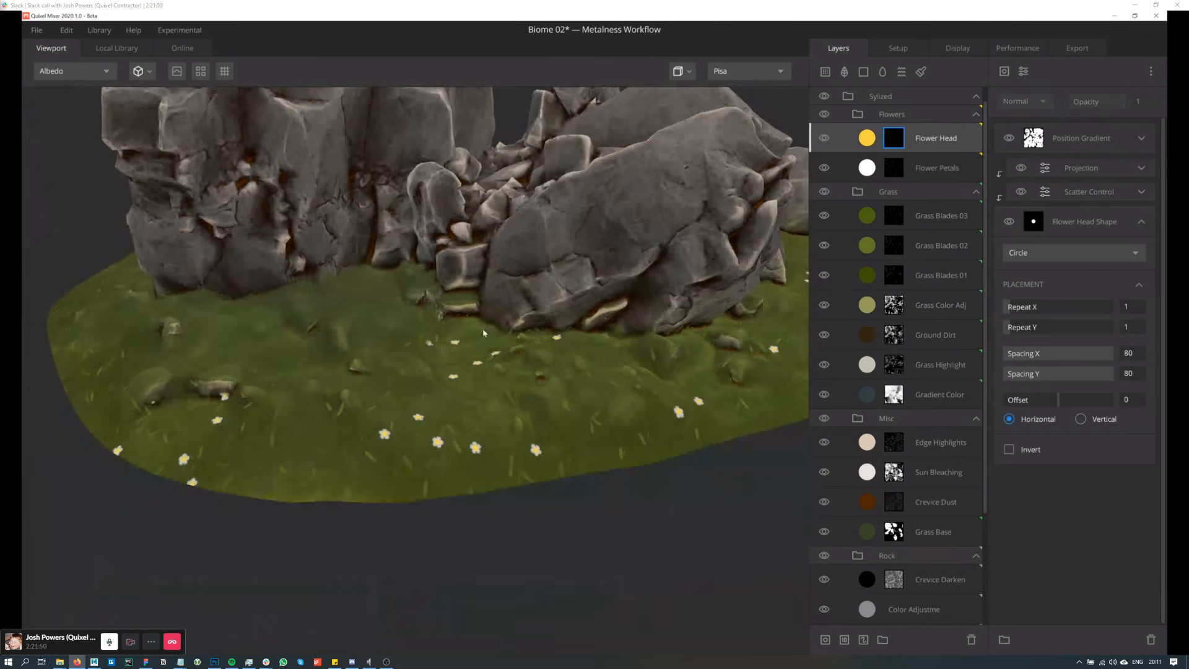
middle_click_drag(486, 334, 503, 419)
scroll(489, 406, "down", 5)
left_click_drag(503, 411, 467, 410, "alt")
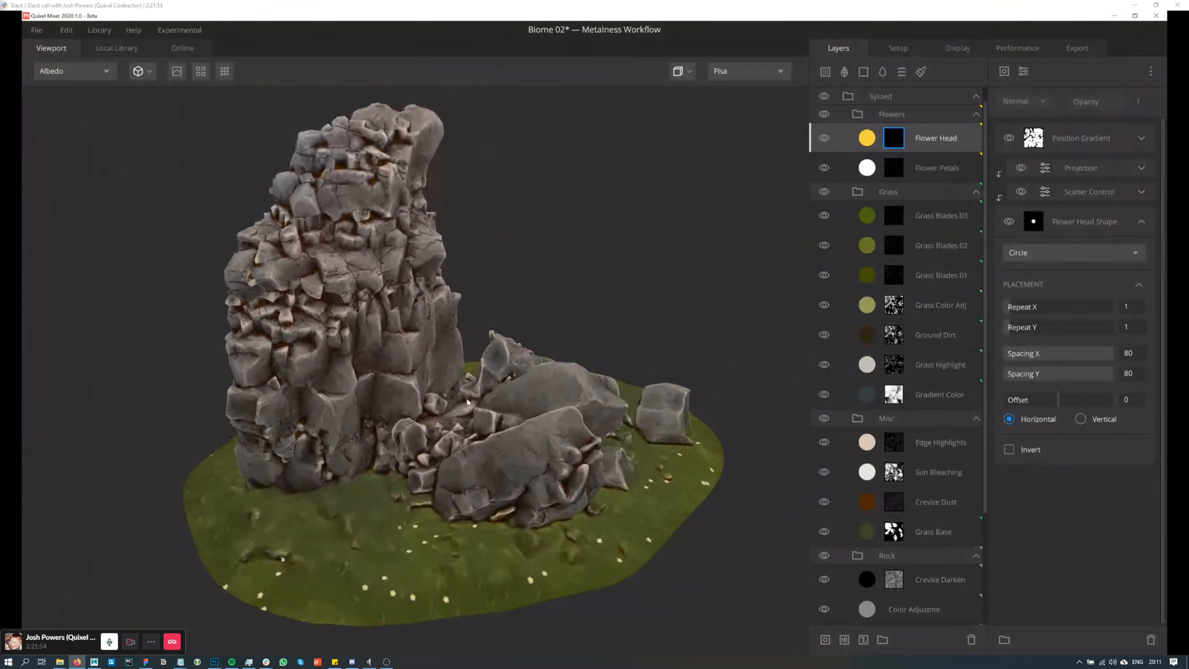
middle_click_drag(466, 401, 477, 400)
mouse_move(477, 400)
left_mouse_down("alt")
mouse_move(470, 389)
mouse_move(471, 407)
left_mouse_up("alt")
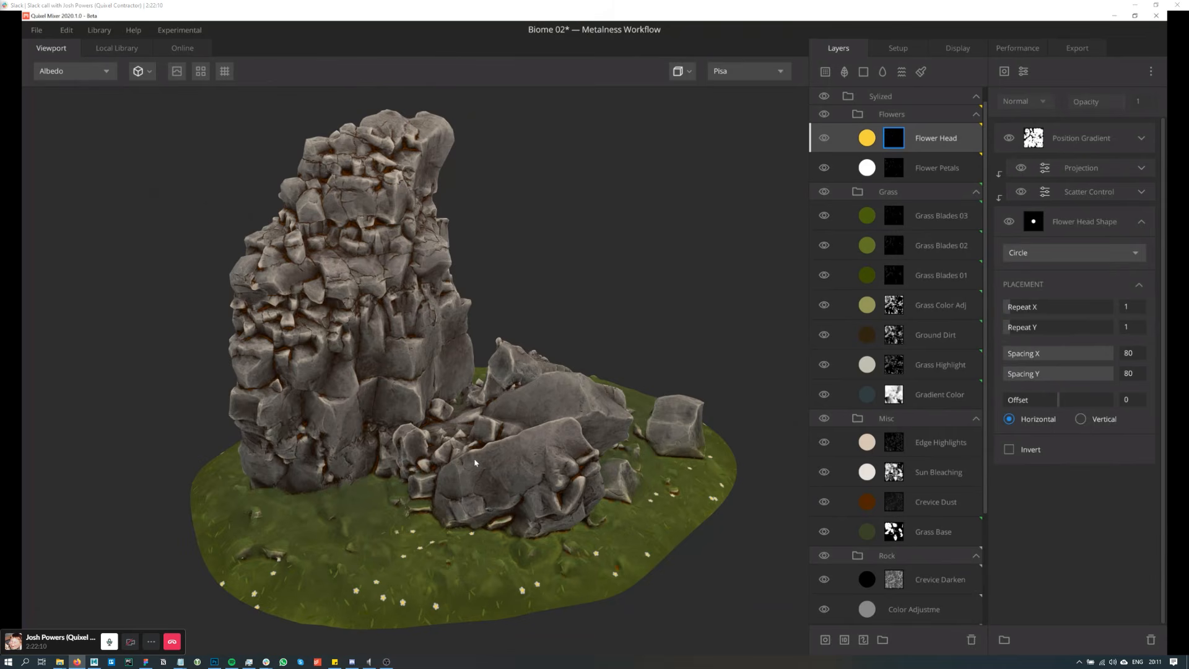
left_click_drag(475, 462, 487, 446)
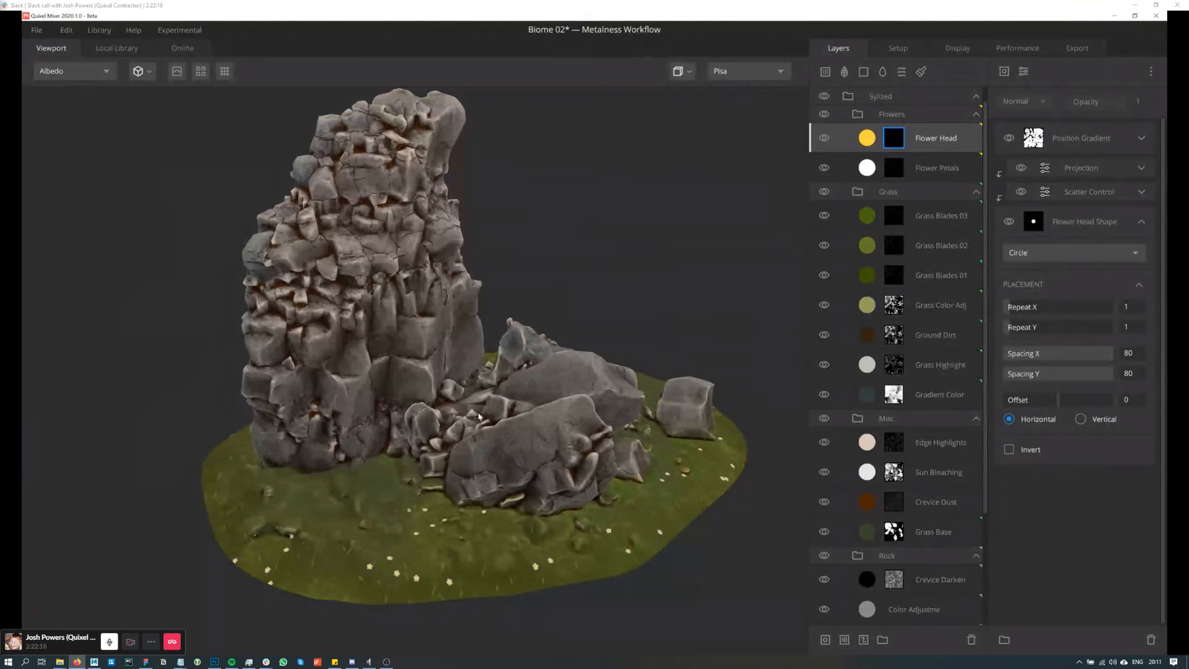
left_click_drag(478, 416, 469, 422)
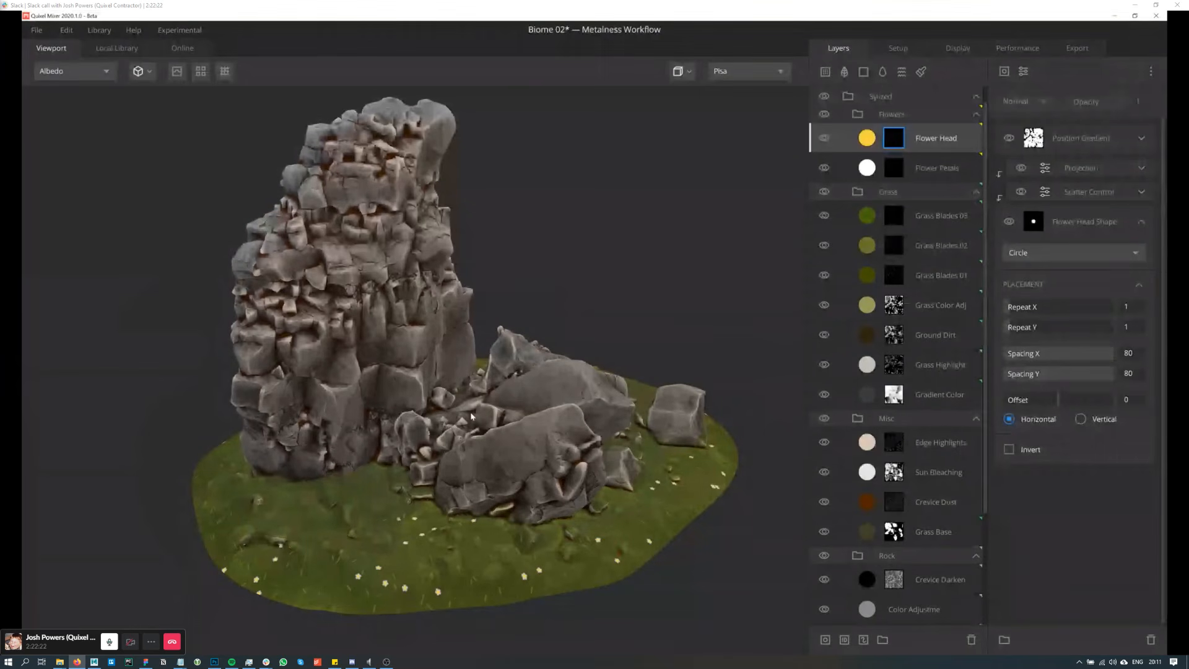
mouse_move(473, 418)
left_mouse_down()
mouse_move(469, 445)
mouse_move(417, 436)
mouse_move(458, 431)
left_mouse_up()
middle_click_drag(458, 431, 456, 442)
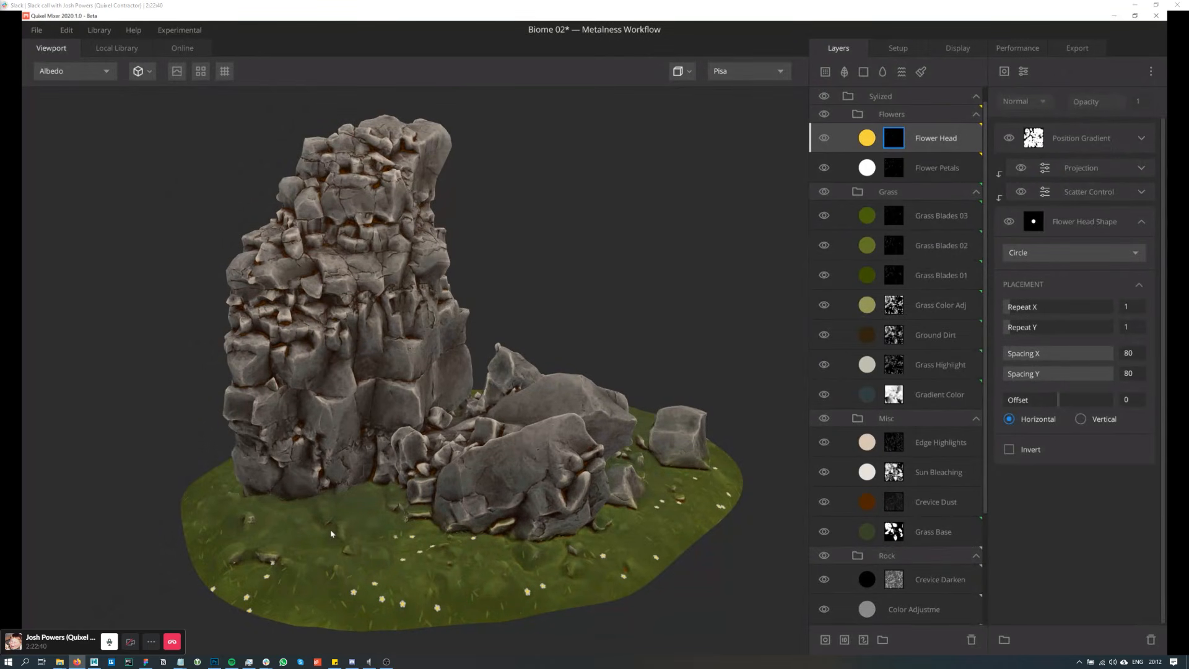
Step: Show the finished rock spire in the PBR Metalness display and examine it from several angles
left_click_drag(331, 534, 395, 448)
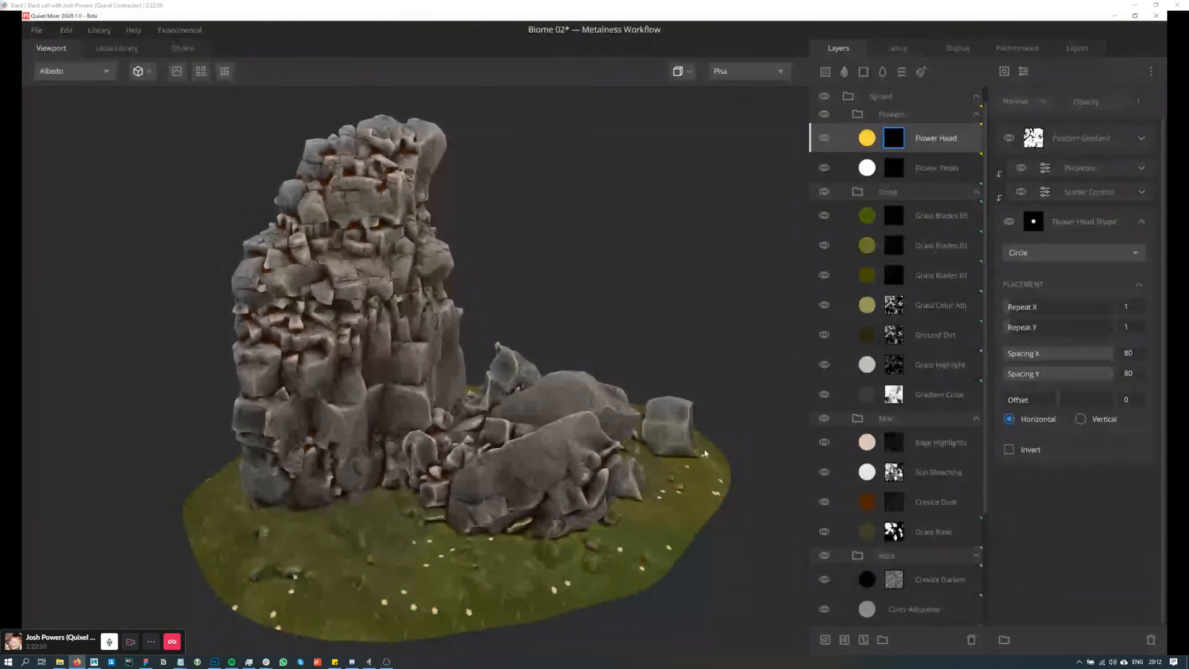
left_click_drag(705, 453, 628, 466)
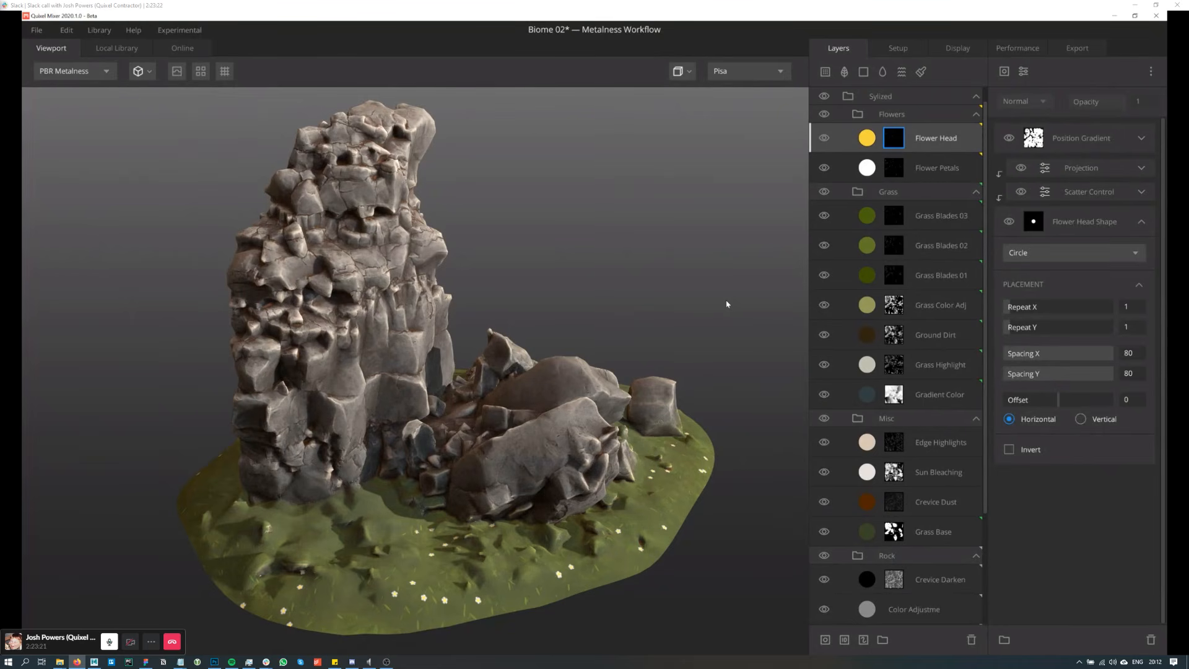
left_click_drag(671, 300, 653, 300)
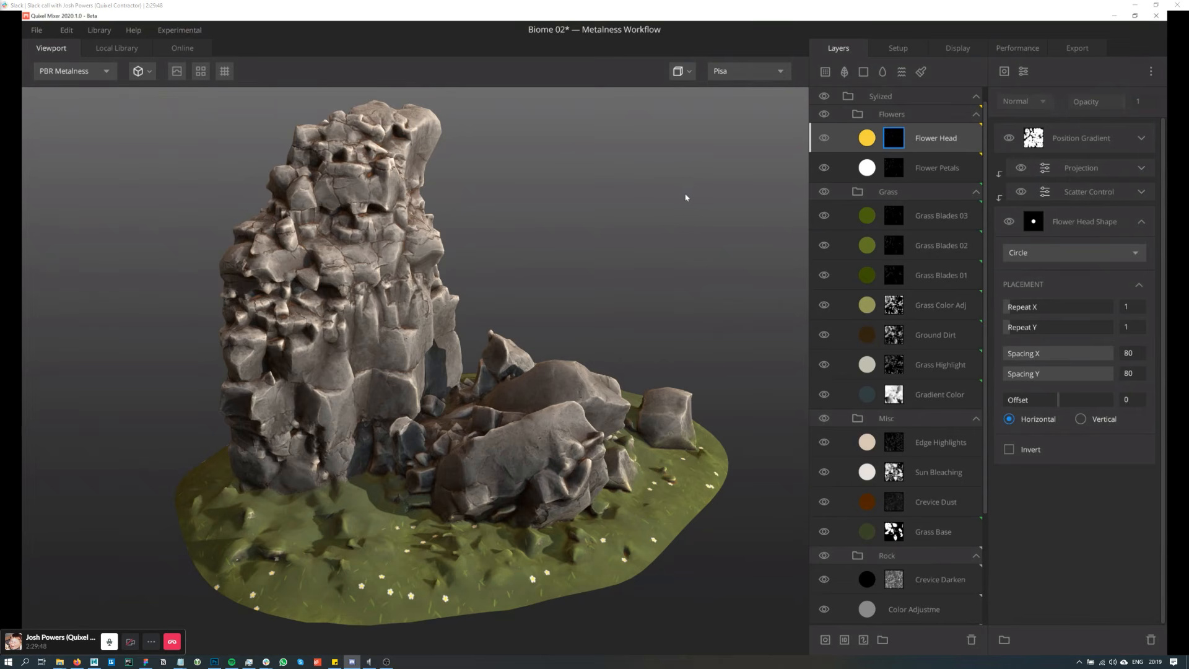
left_click_drag(674, 196, 647, 220)
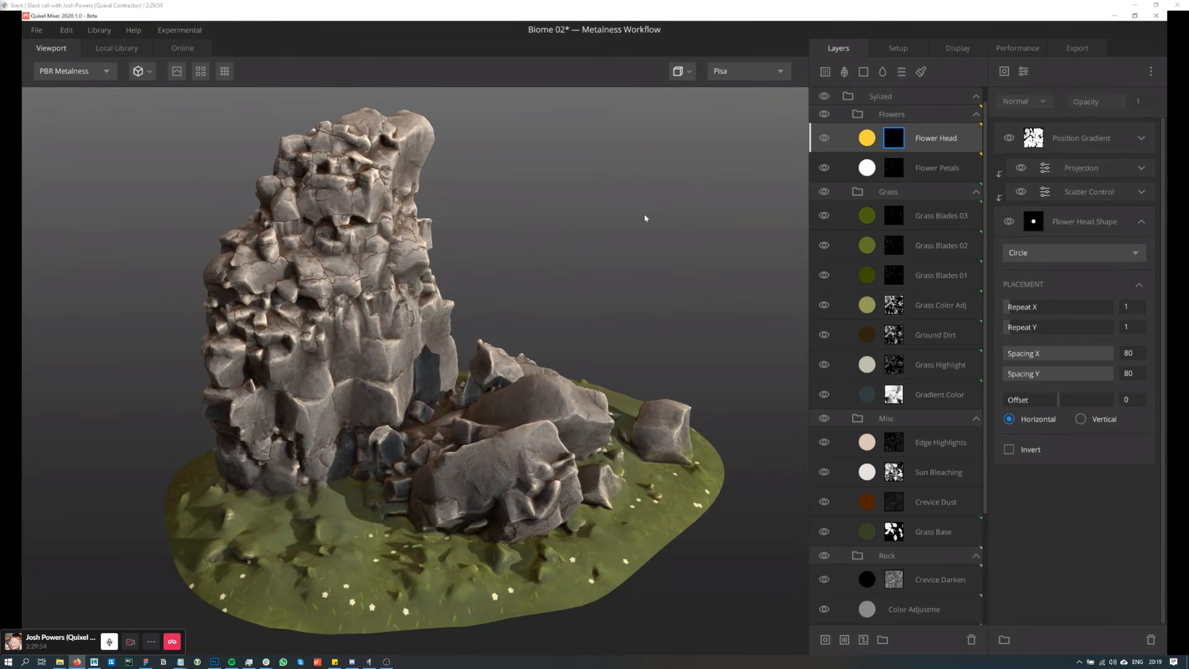
mouse_move(685, 250)
left_mouse_down()
mouse_move(648, 254)
mouse_move(676, 265)
left_mouse_up()
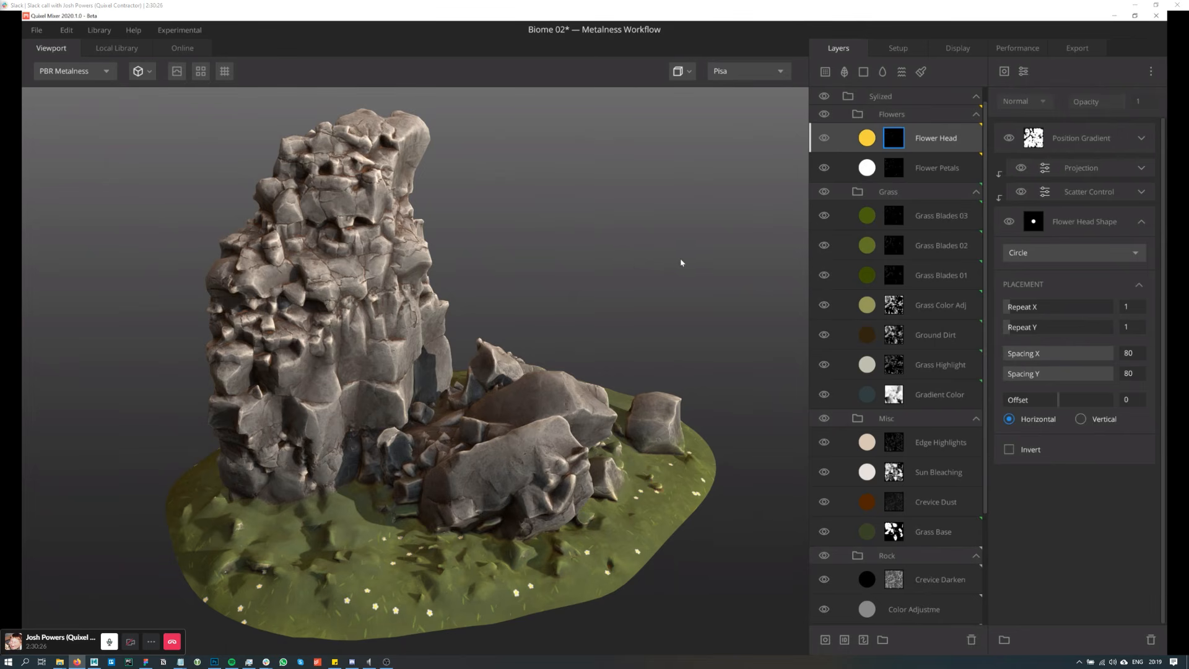
left_click_drag(662, 311, 656, 310)
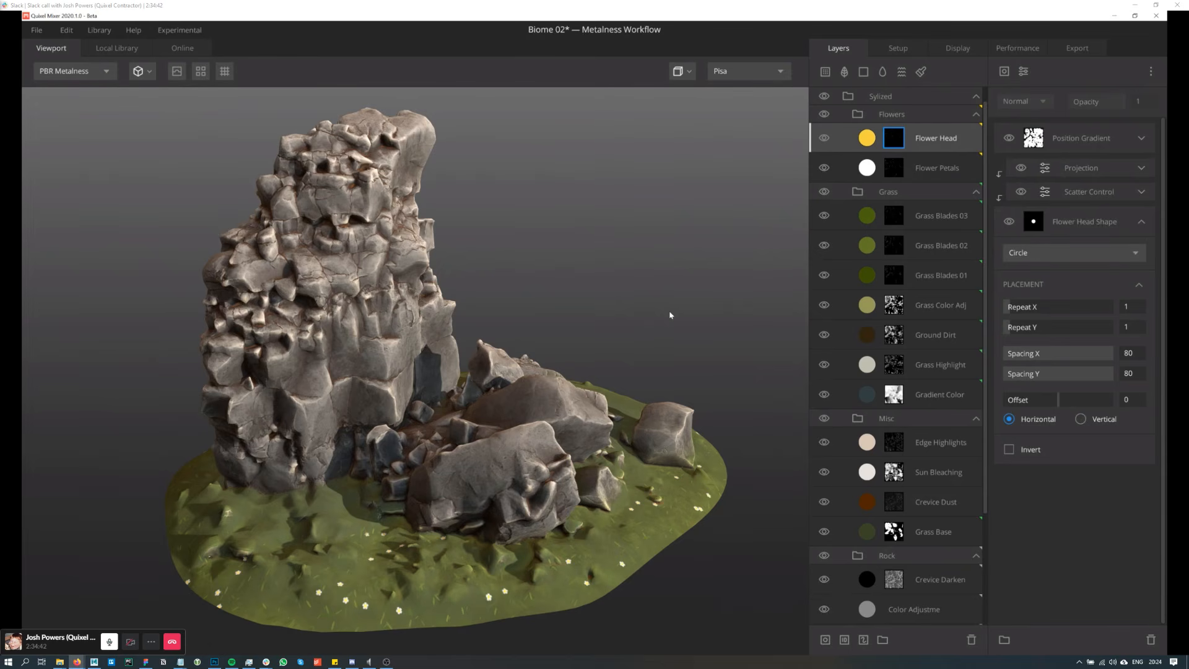
Step: Switch to Firefox and look through the Quixel Mixer product page down to the surface creation section
left_click_drag(0, 146, 326, 2)
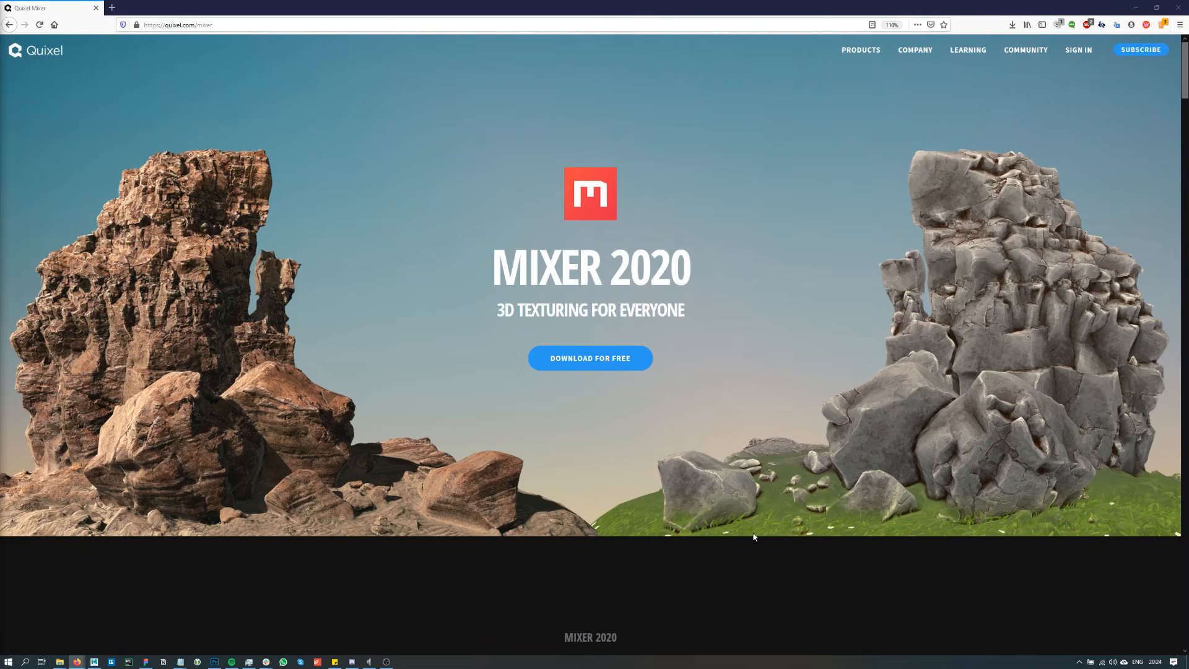
scroll(601, 562, "down", 15)
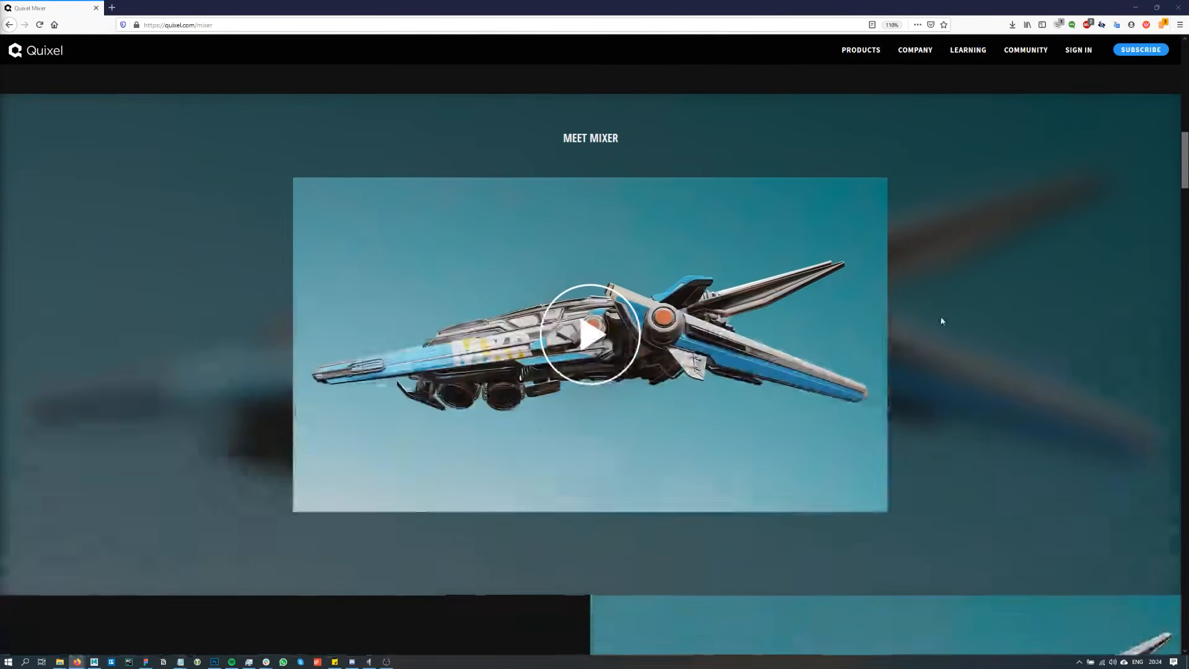
middle_click(941, 317)
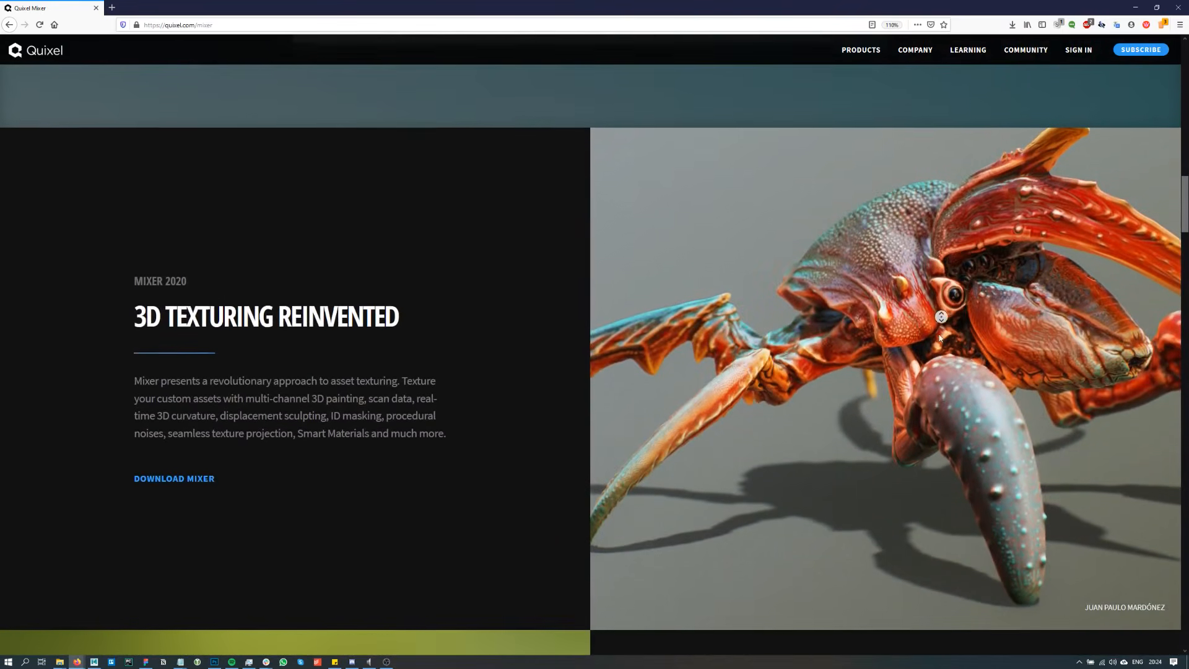
middle_click(936, 317)
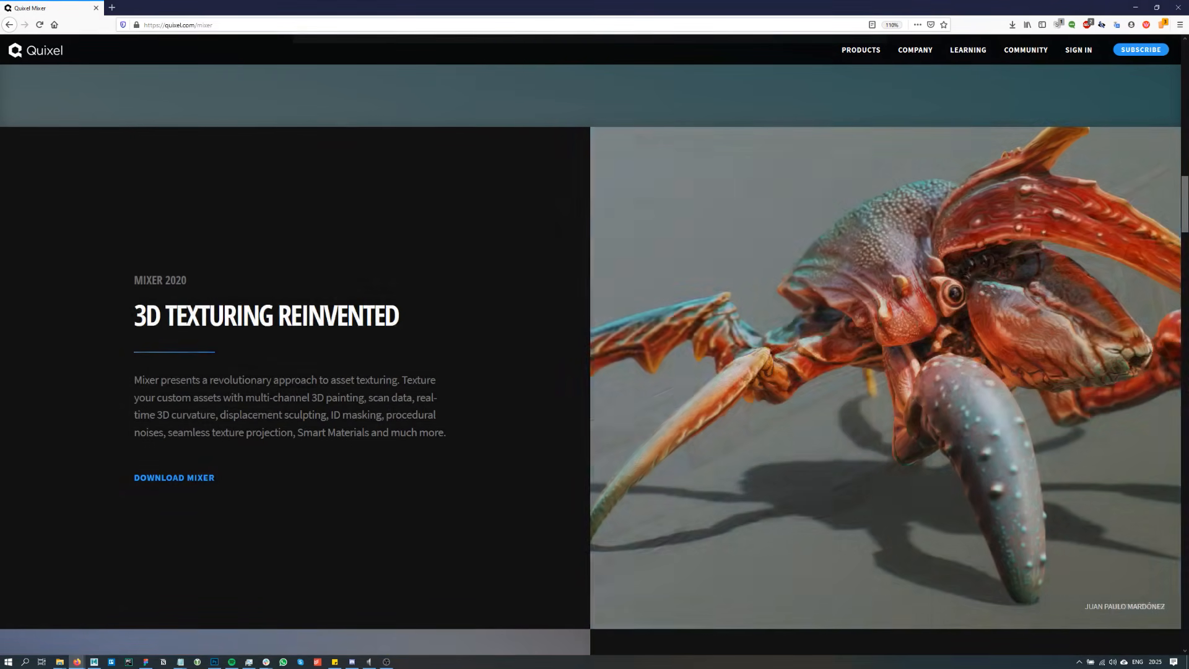
scroll(866, 173, "down", 6)
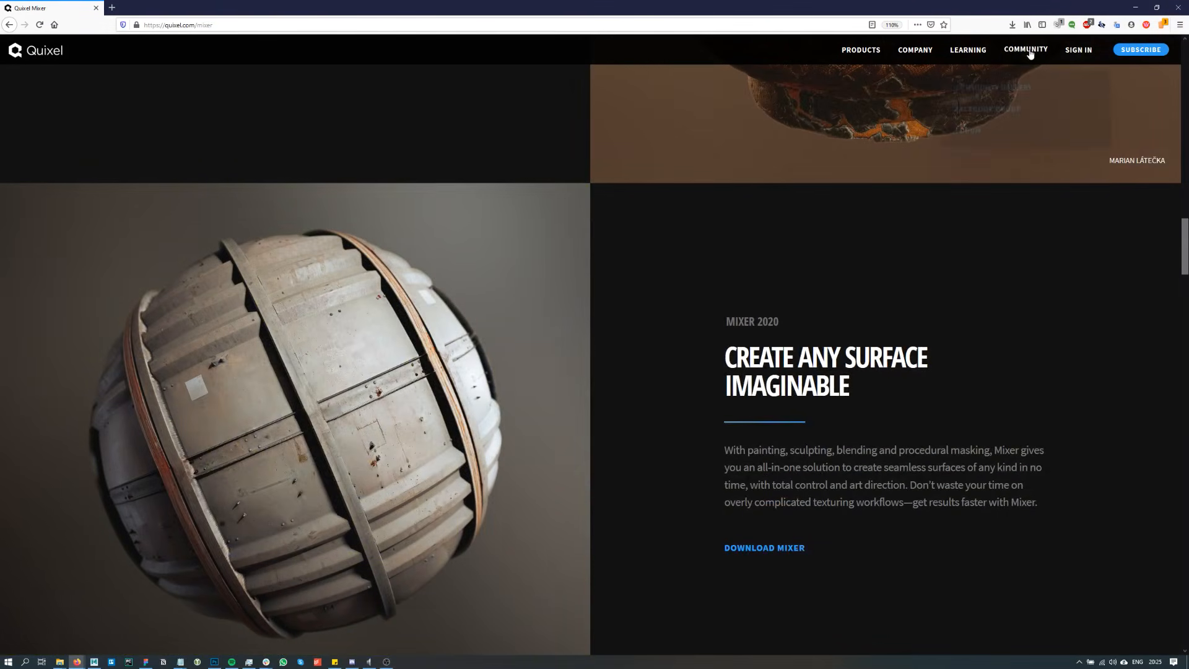
Step: Go to the Quixel company blog and open the article "Mixer 2020: A New Texturing Paradigm"
mouse_move(1030, 53)
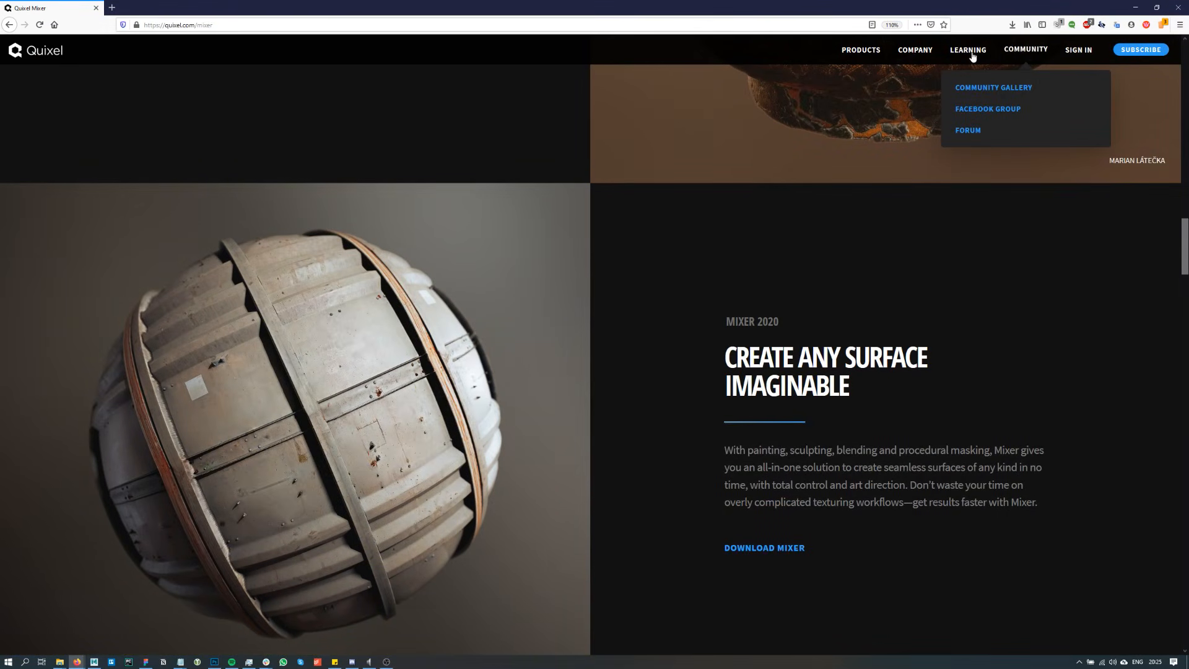
mouse_move(972, 52)
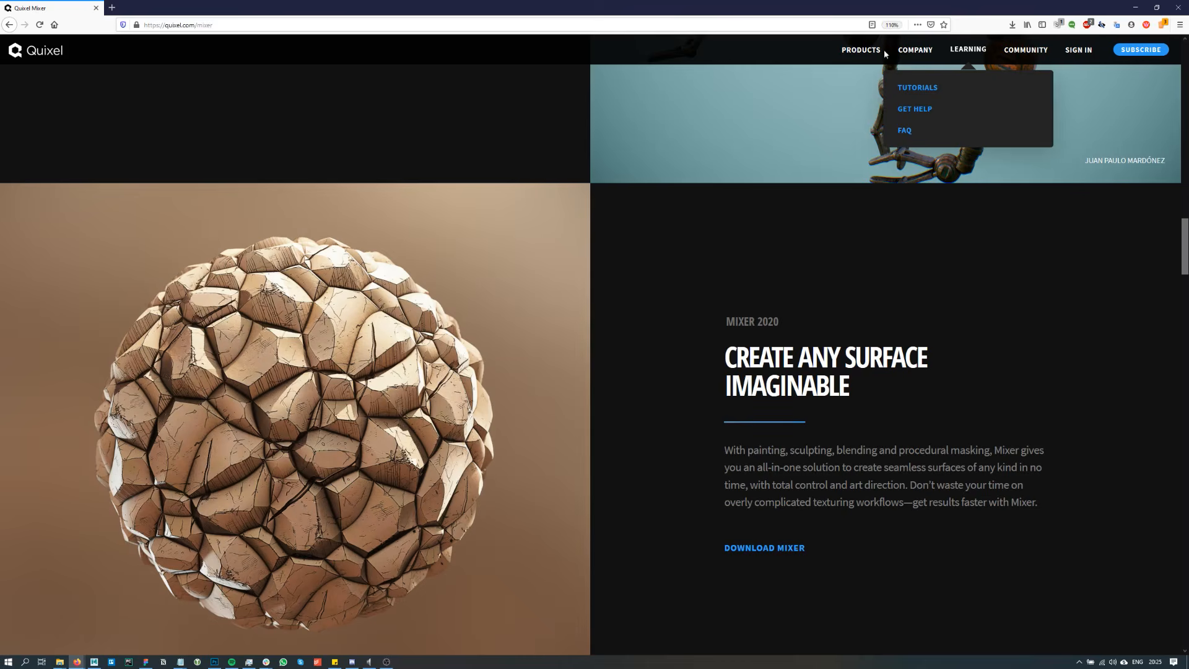
mouse_move(861, 51)
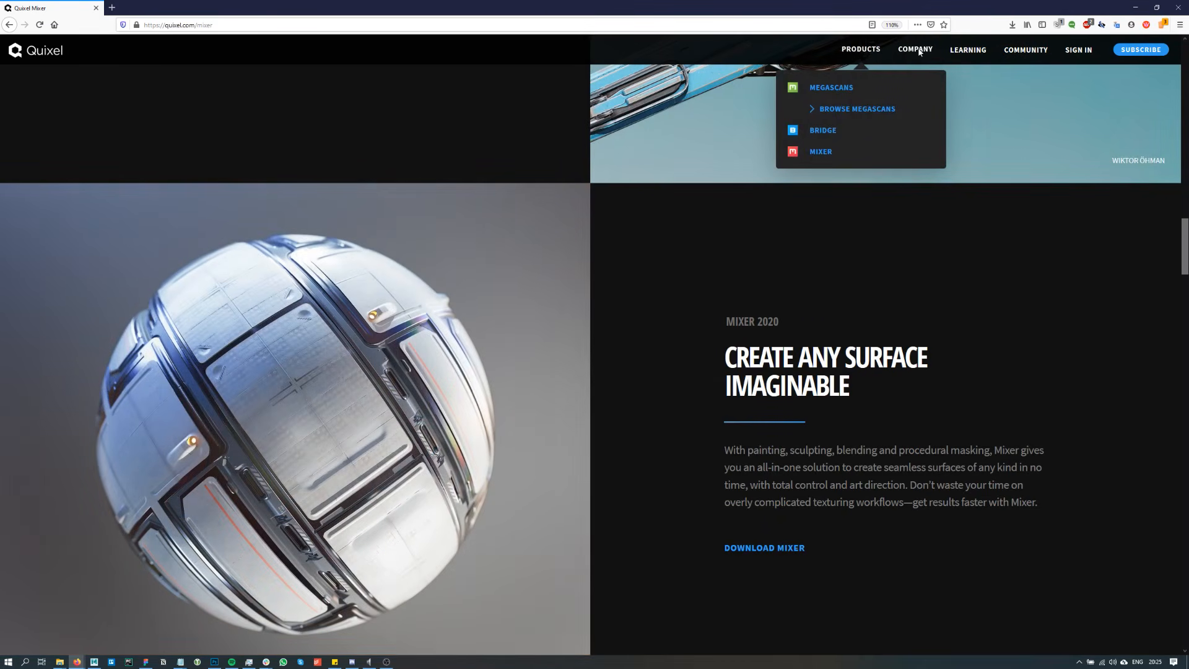
mouse_move(915, 56)
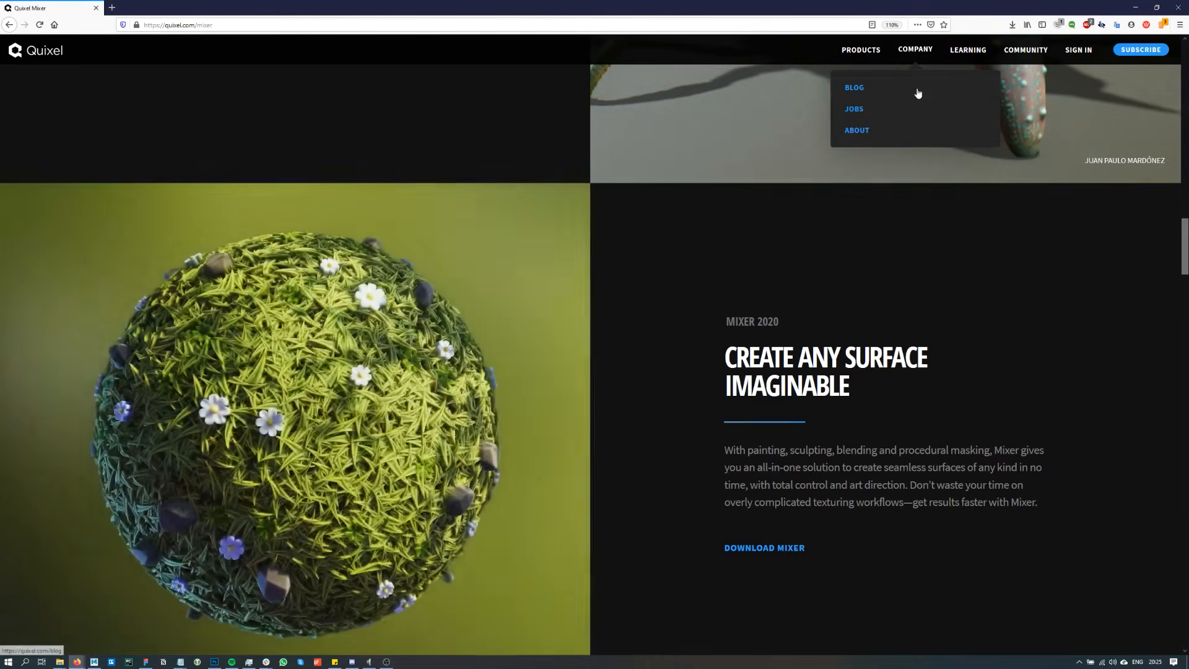
left_click(918, 93)
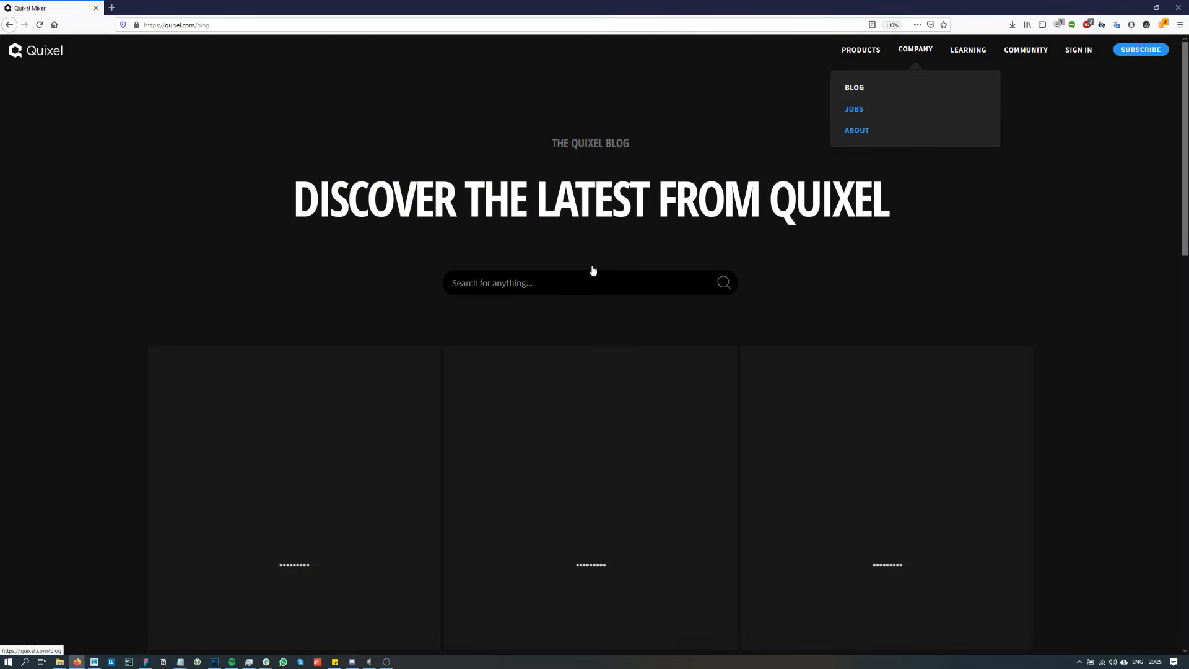
scroll(335, 347, "down", 1)
left_click(387, 334)
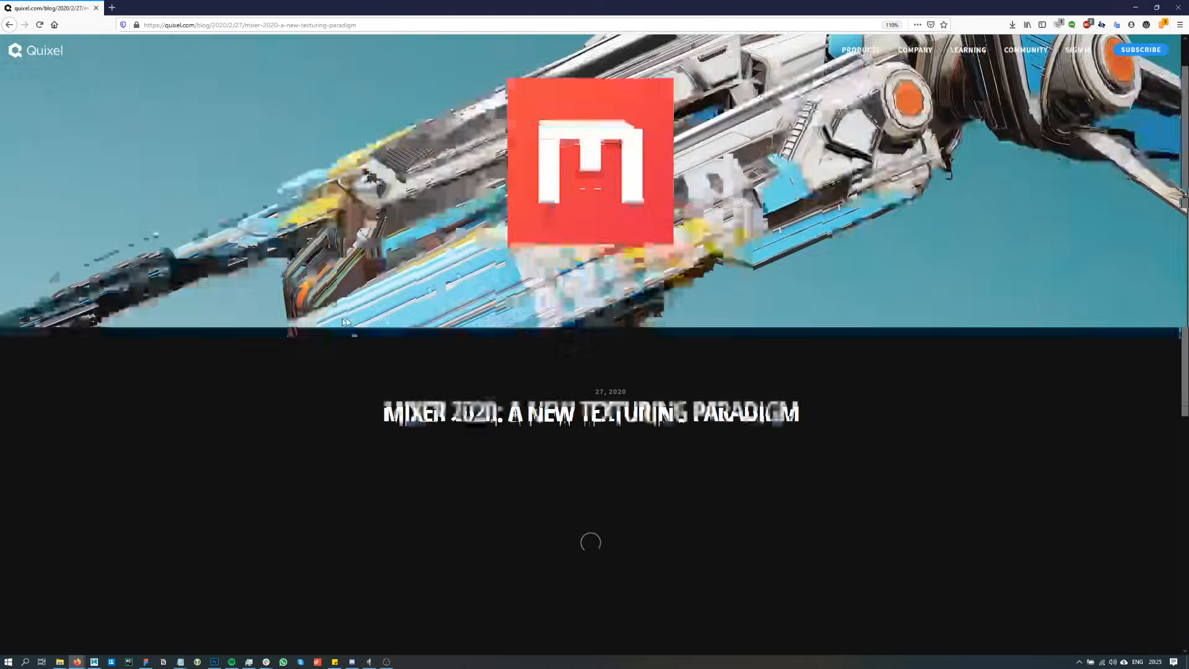
Step: Read through the Mixer 2020 article as far as the rock spire's original, variation and stylized images
scroll(368, 299, "down", 5)
middle_click(368, 299)
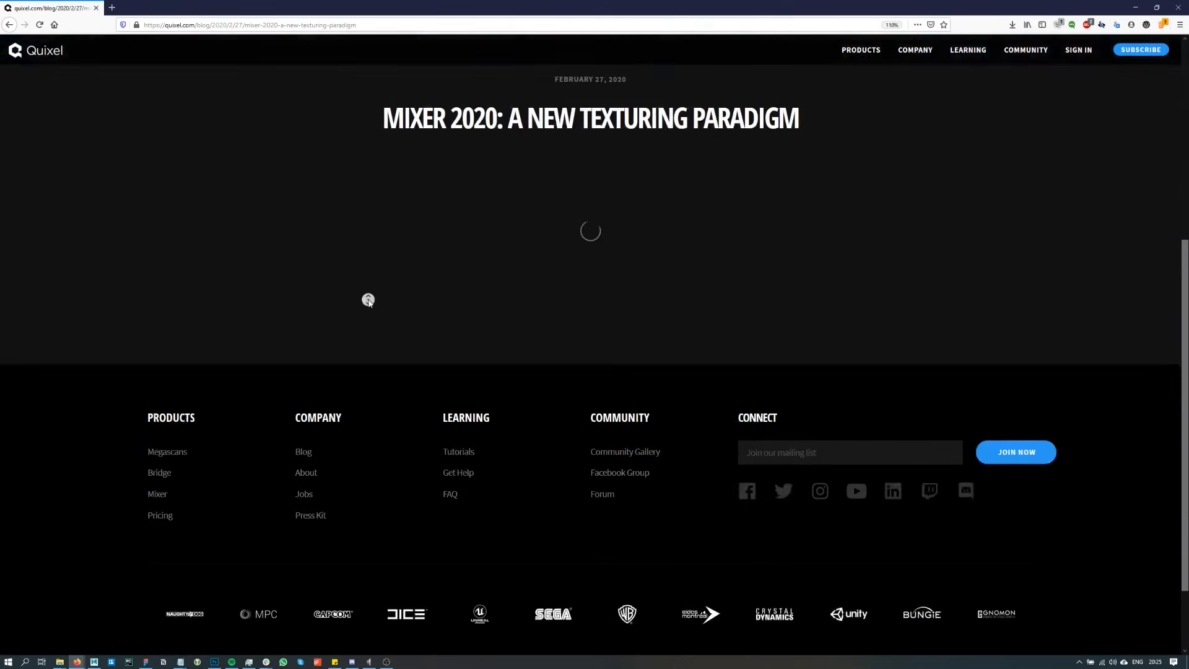
scroll(368, 299, "down", 10)
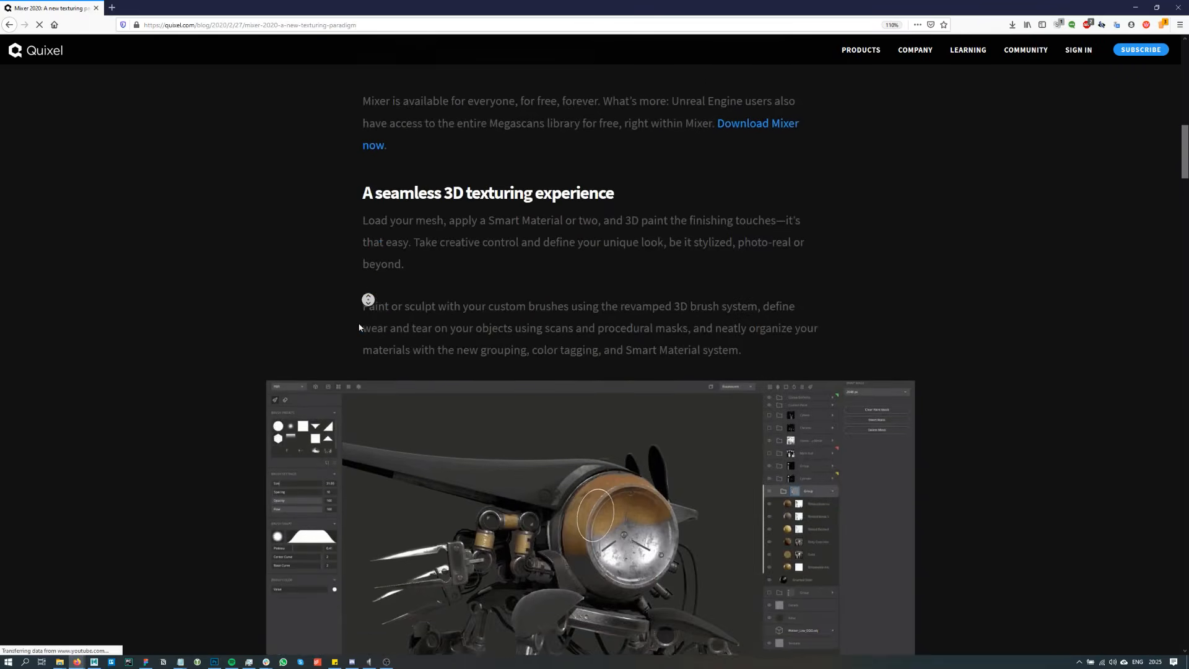
scroll(368, 300, "down", 10)
scroll(368, 299, "up", 6)
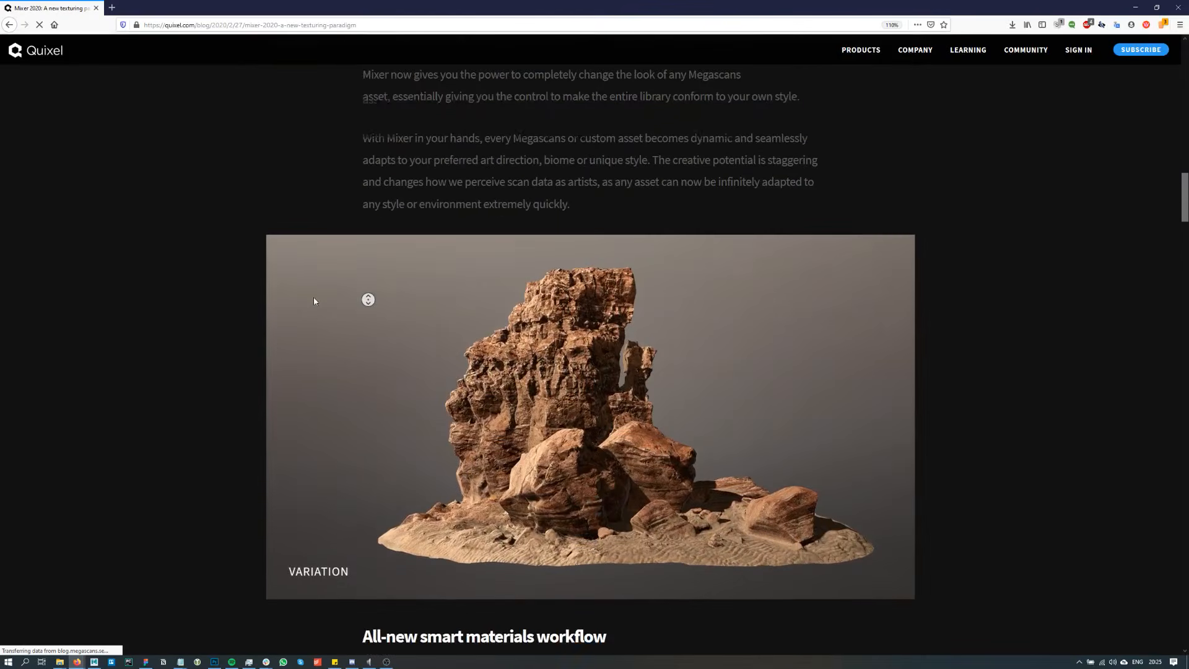
scroll(368, 299, "down", 1)
scroll(368, 299, "up", 1)
key("ctrl+l")
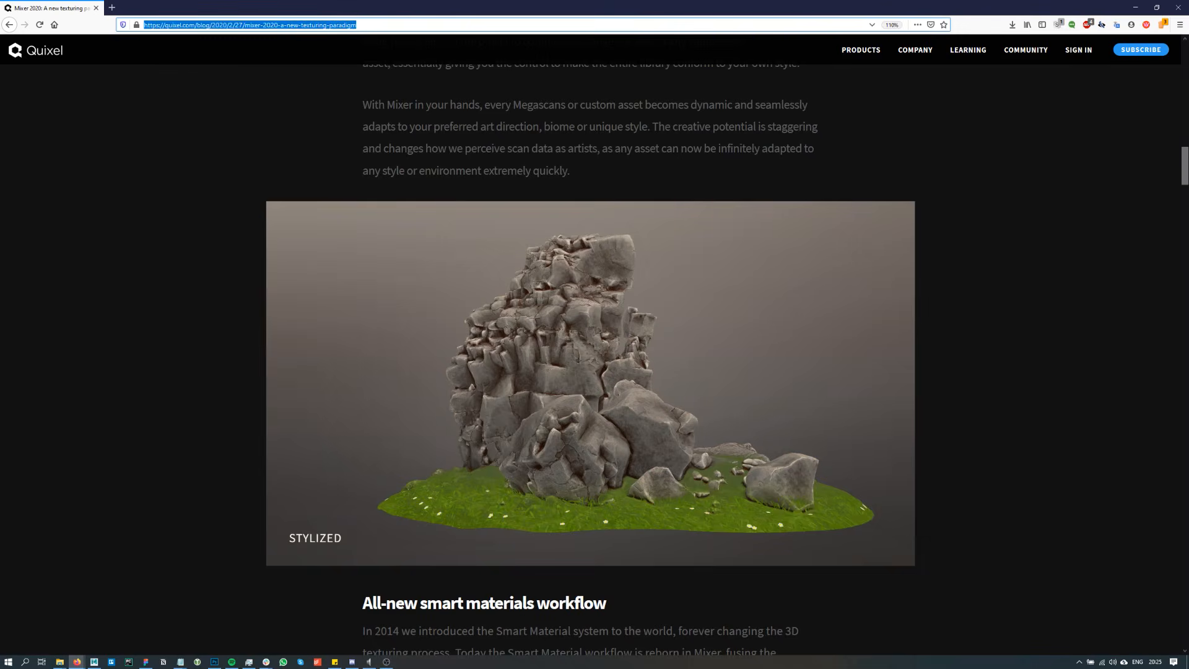
key("Escape")
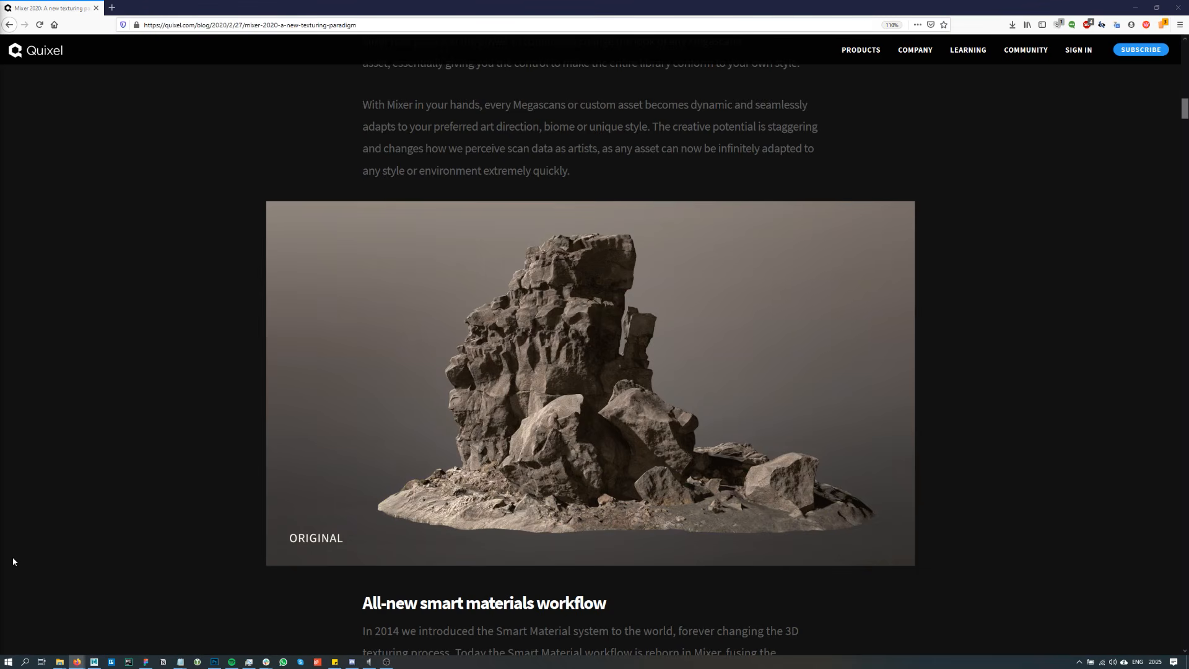
Step: Look through the rest of the Mixer 2020 article, including the Projection Modifier section and the example artworks
scroll(363, 317, "down", 1)
middle_click(360, 311)
scroll(360, 312, "down", 20)
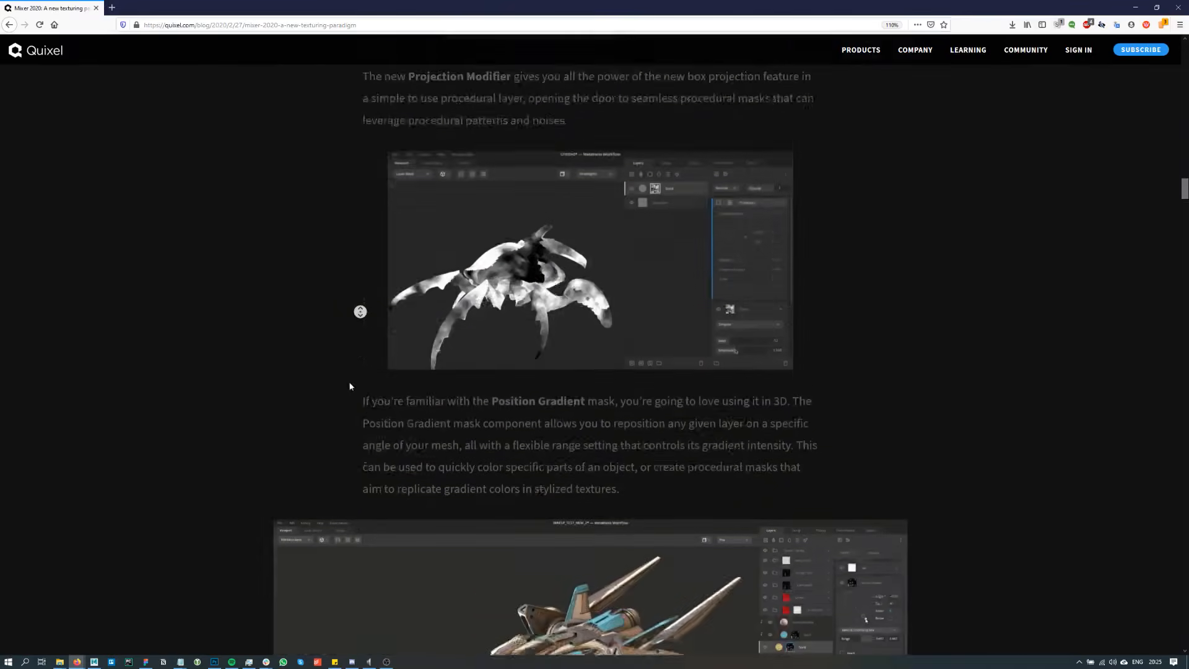
scroll(360, 311, "down", 20)
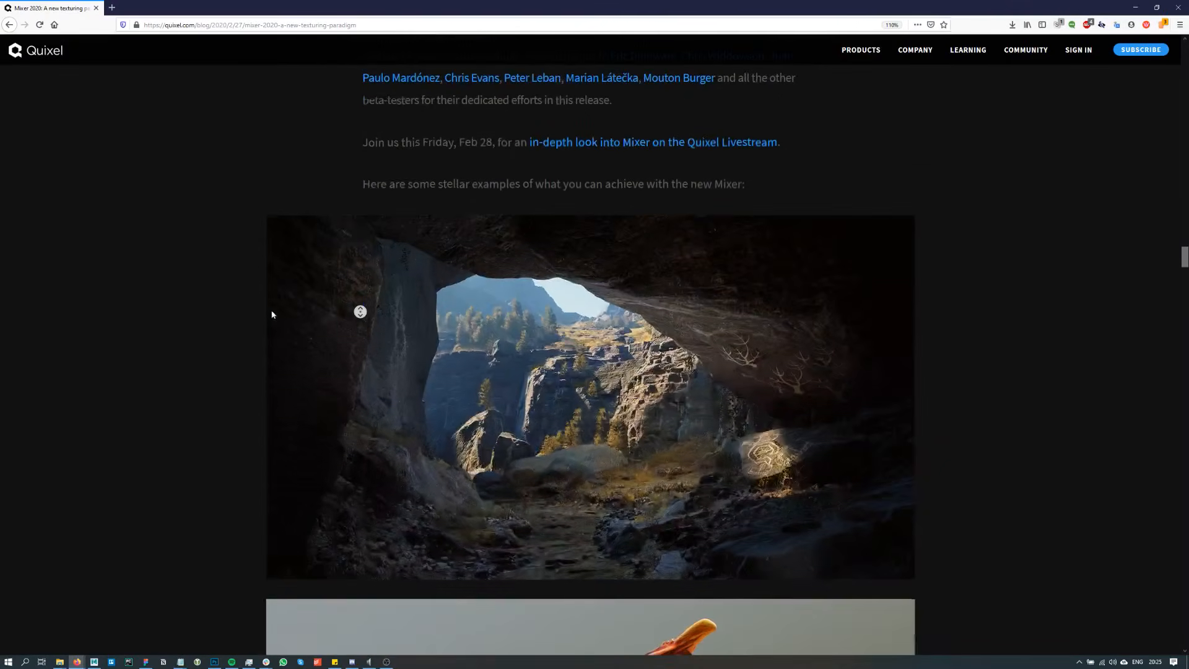
middle_click(221, 294)
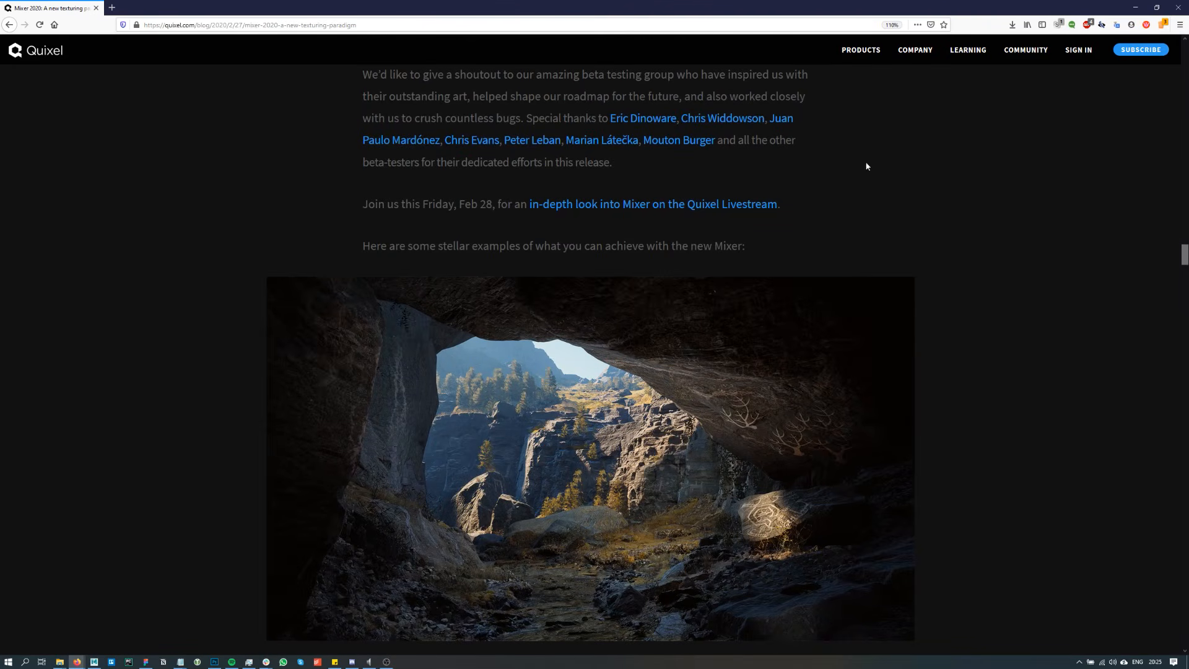
middle_click(232, 257)
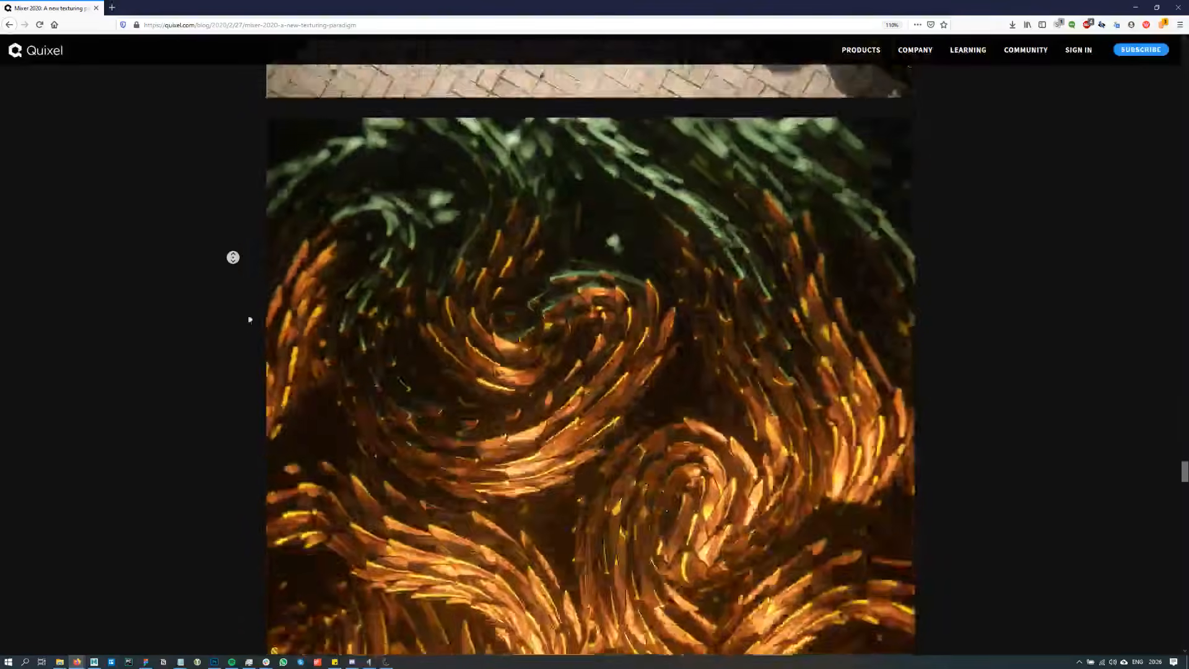
left_click(87, 206)
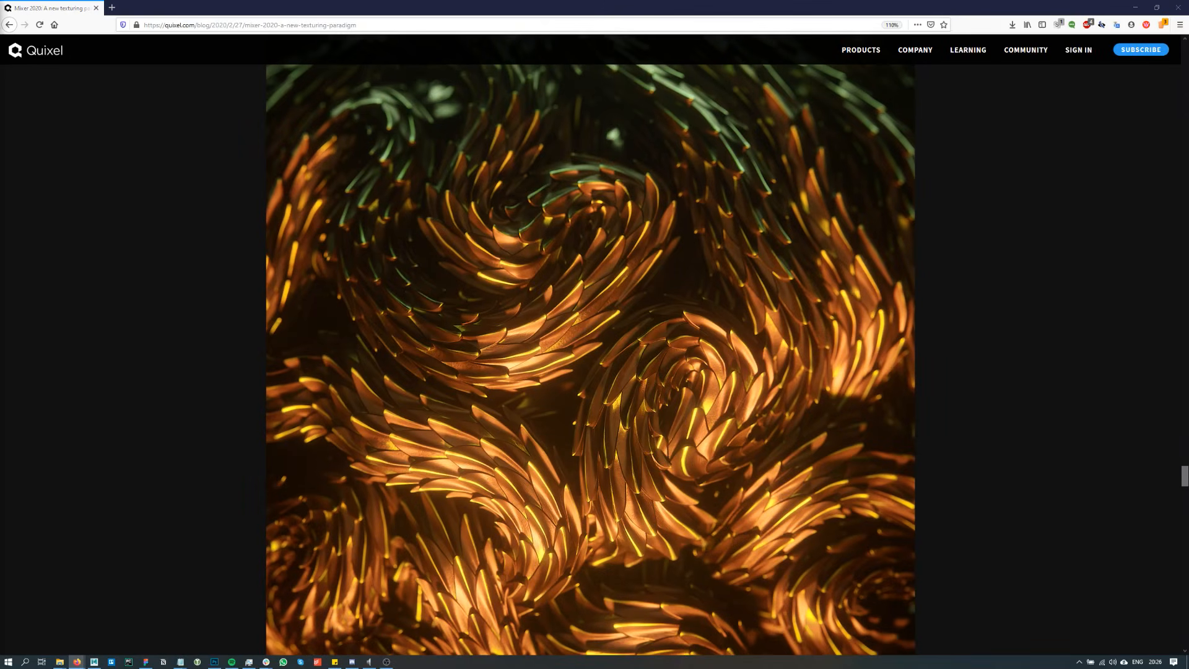